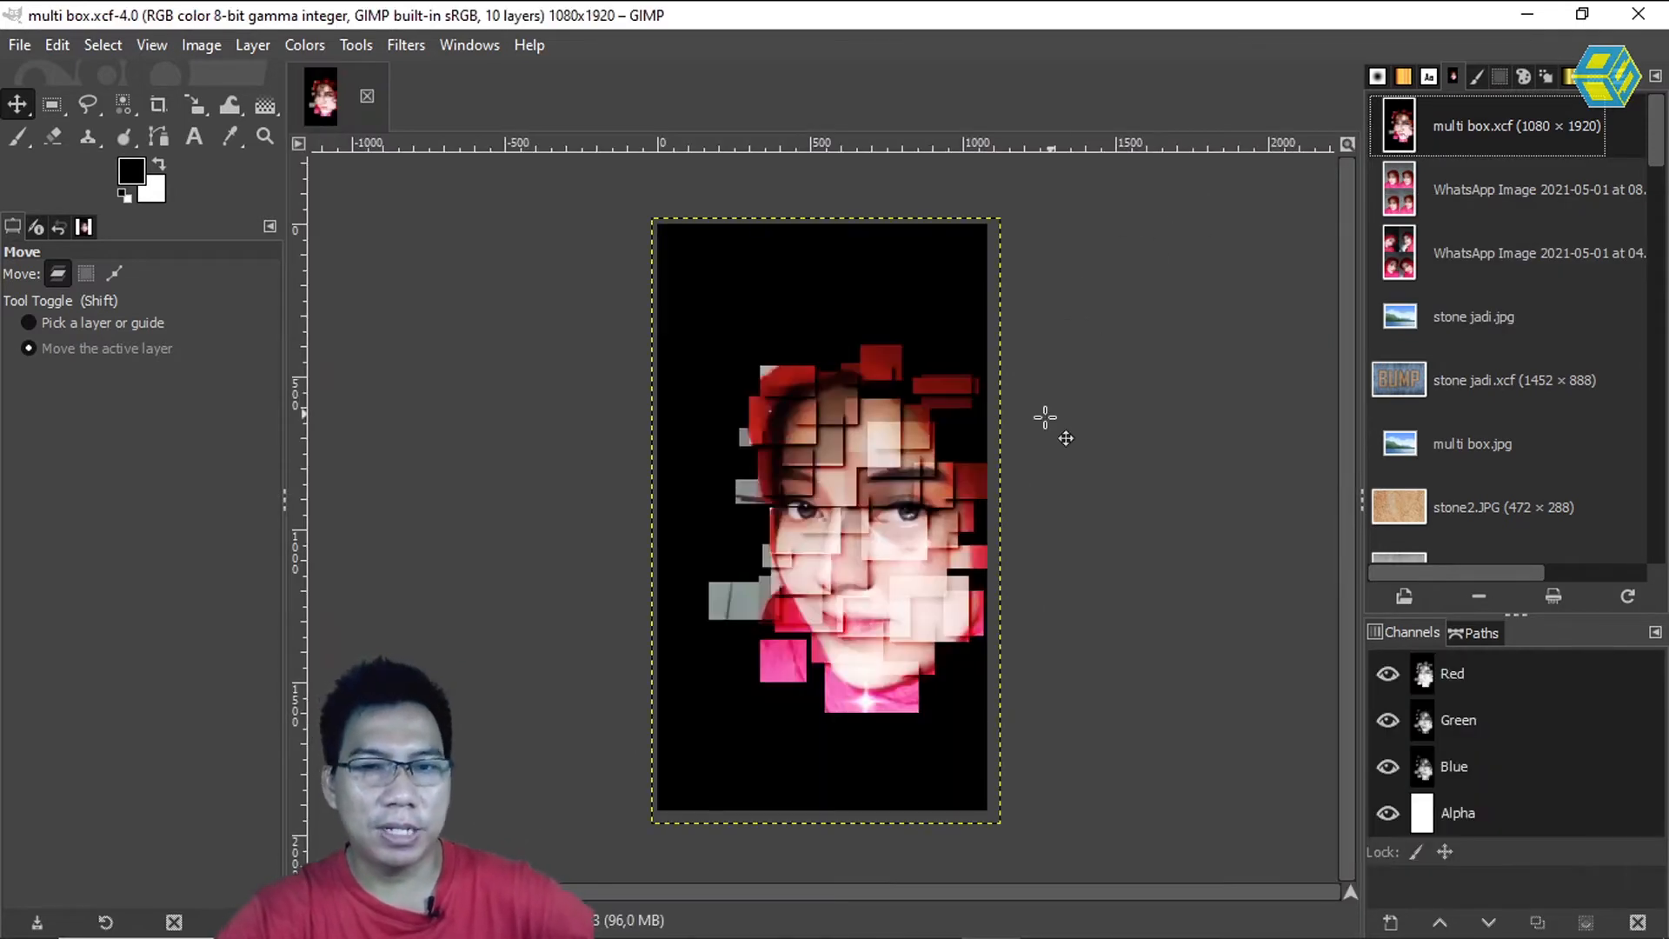
Step: Close the multi box image and open the recent WhatsApp Image 2021-05-01 at 08.44.59 photo
left_click(366, 97)
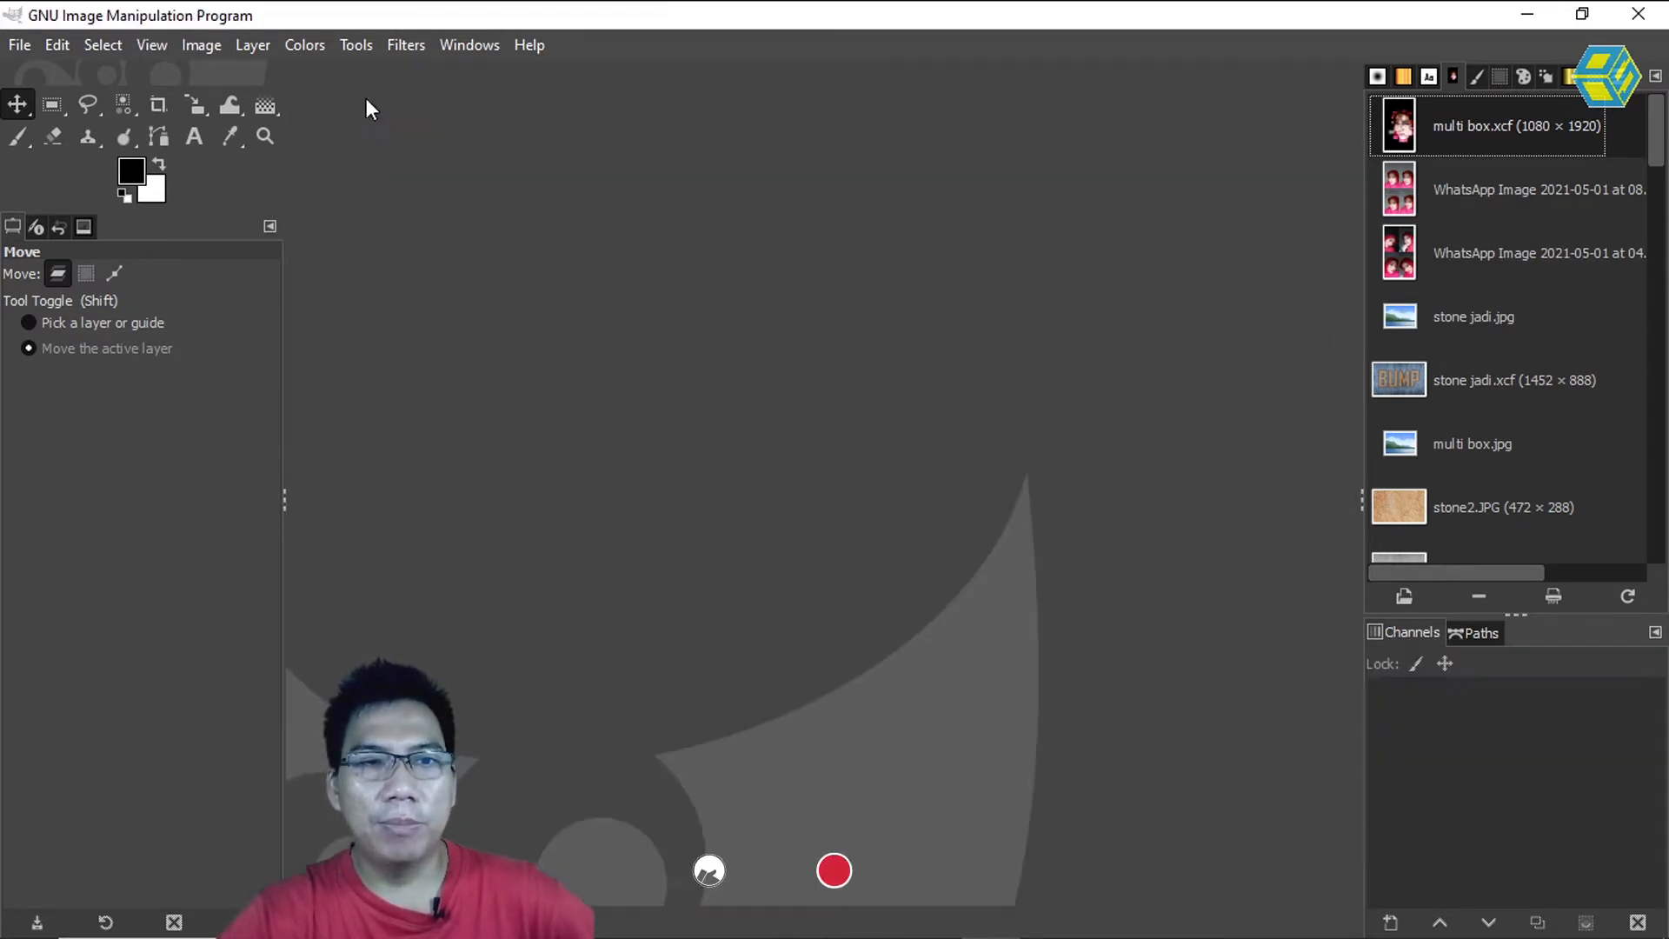
left_click(1401, 191)
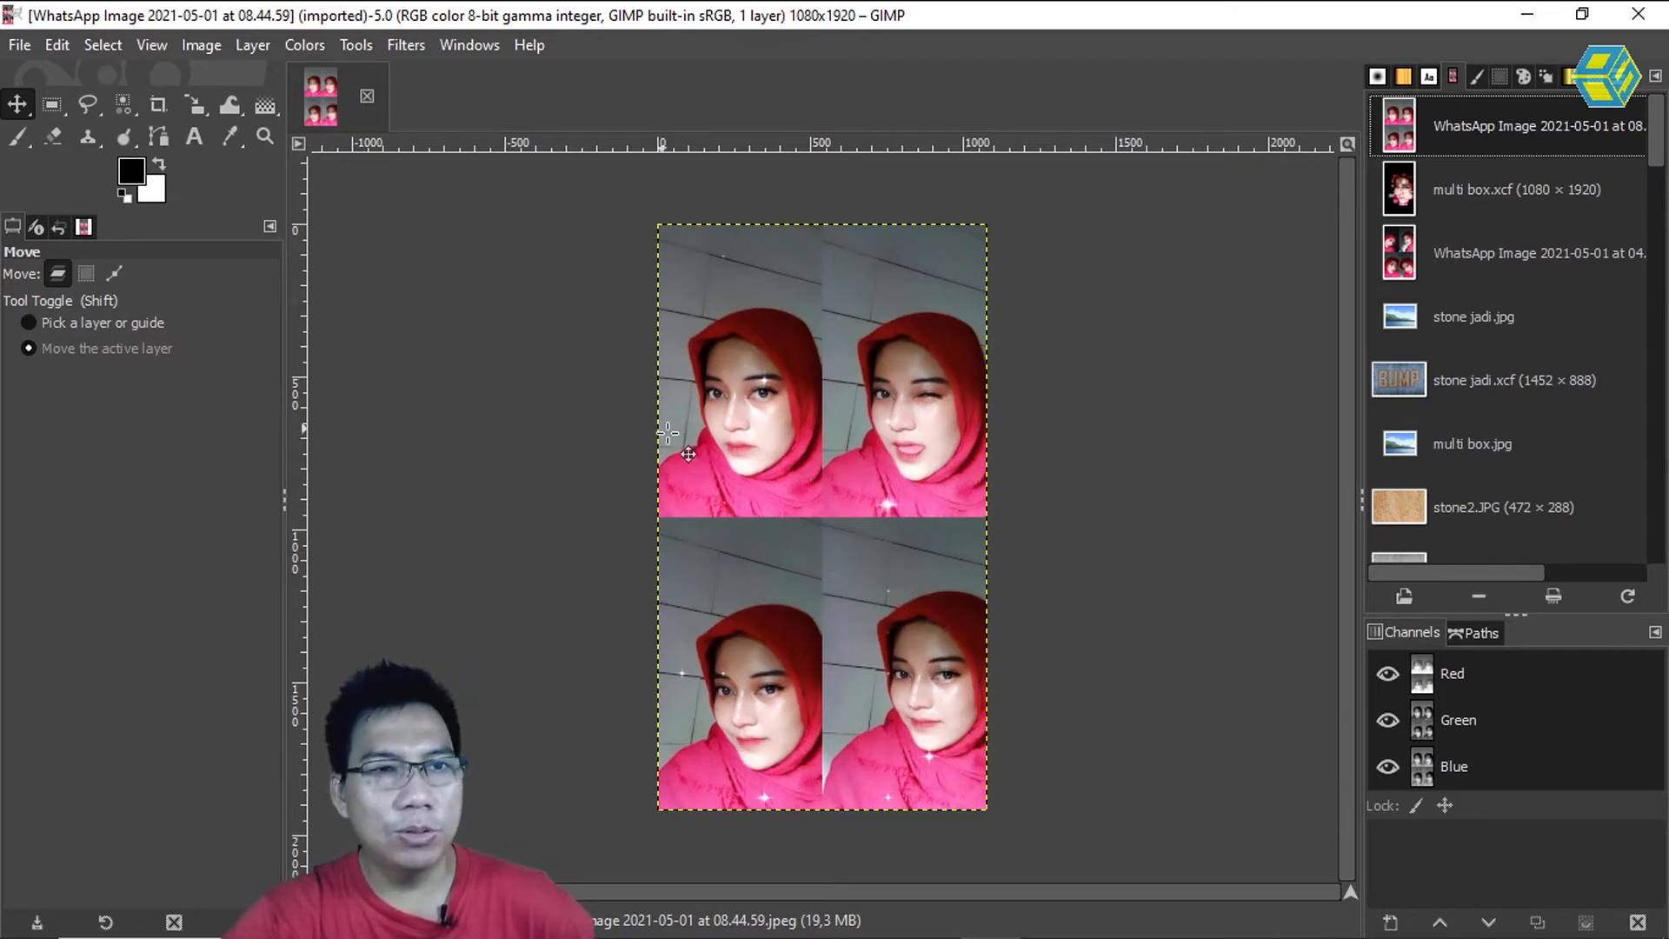
Step: Select the lower-right portrait of the photo with a rectangle about 488 × 632 px and copy it
left_click(52, 104)
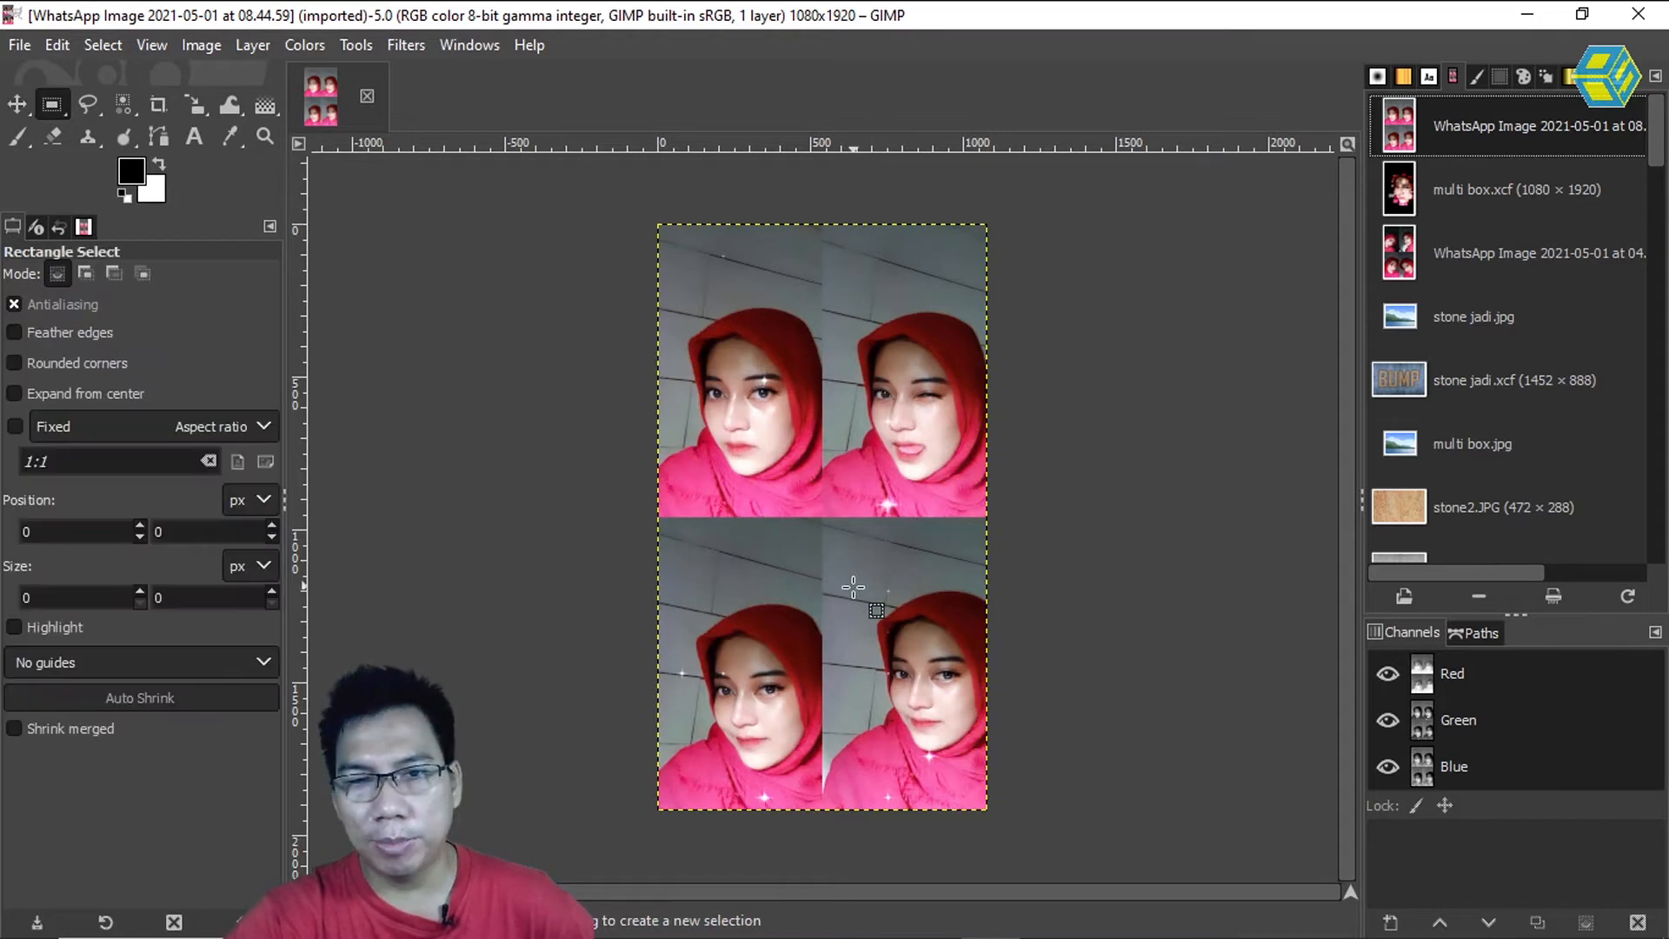
left_click_drag(840, 588, 988, 801)
mouse_move(855, 616)
left_mouse_down()
mouse_move(838, 607)
mouse_move(855, 615)
left_mouse_up()
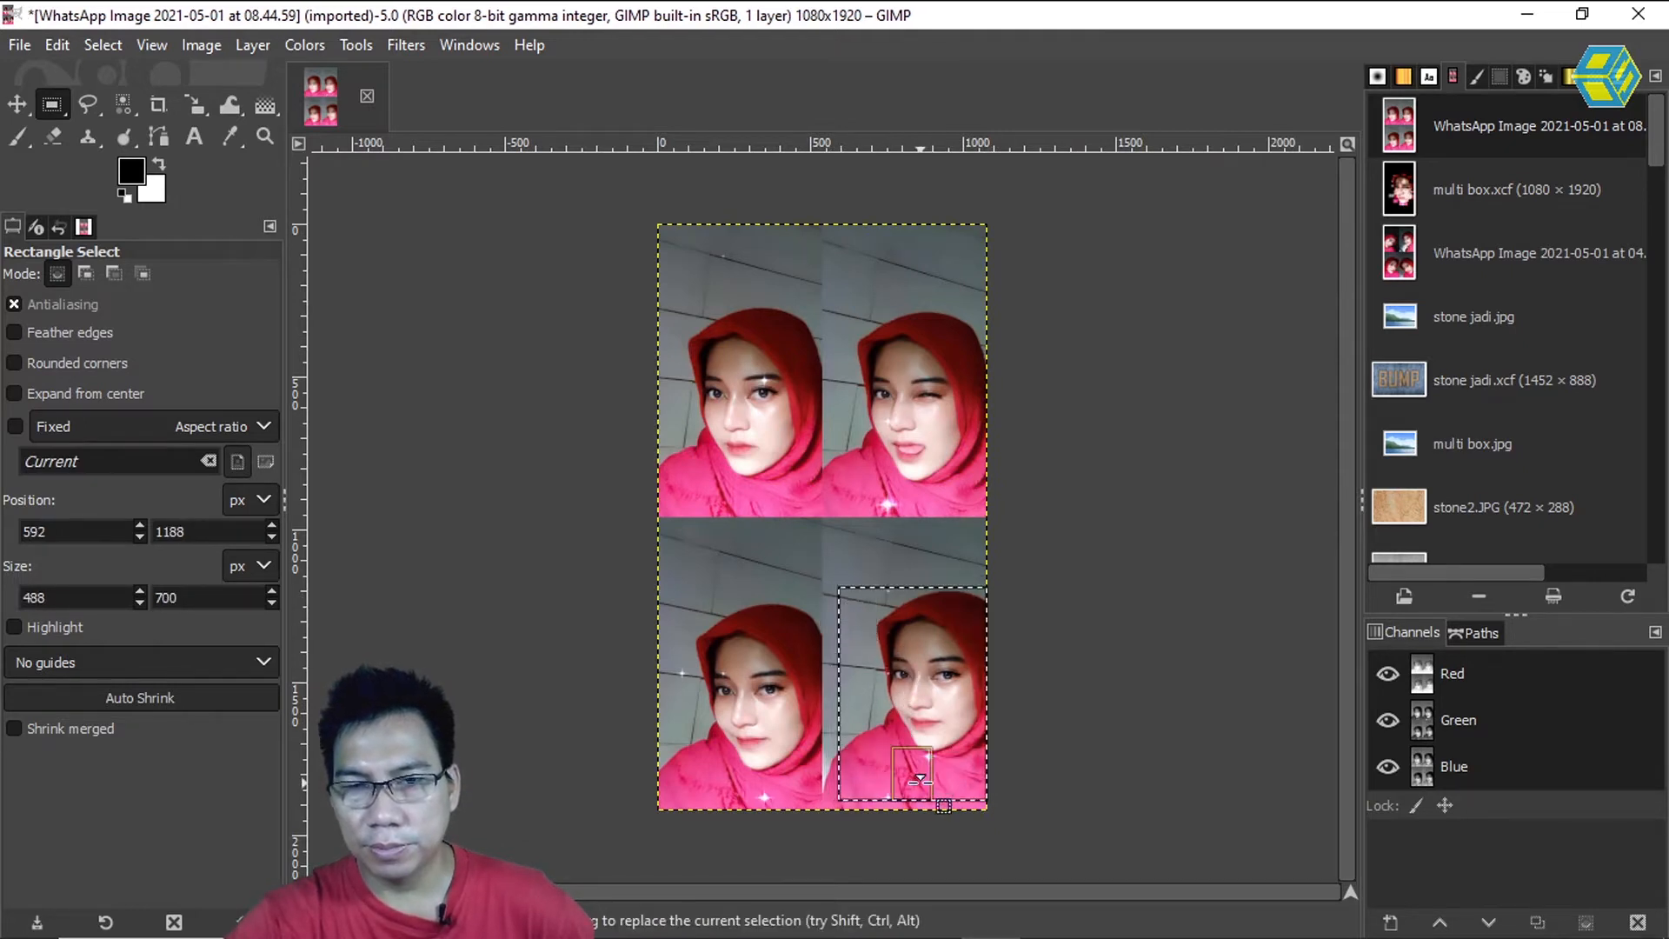
left_click_drag(928, 783, 931, 762)
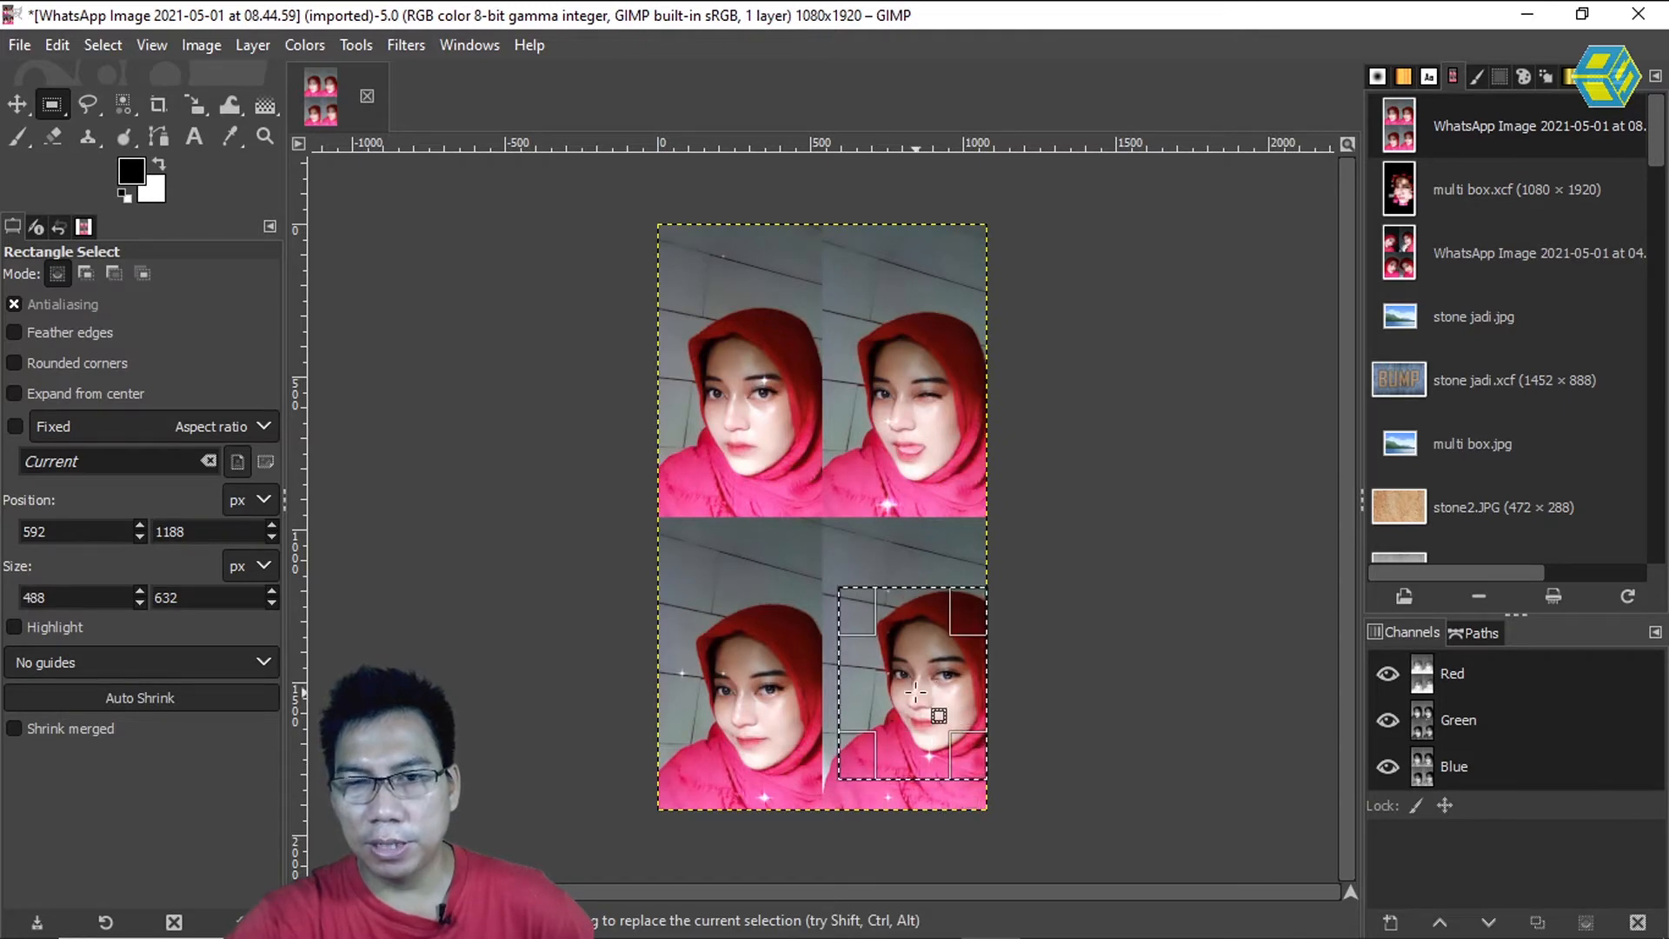
left_click(55, 39)
left_click(117, 217)
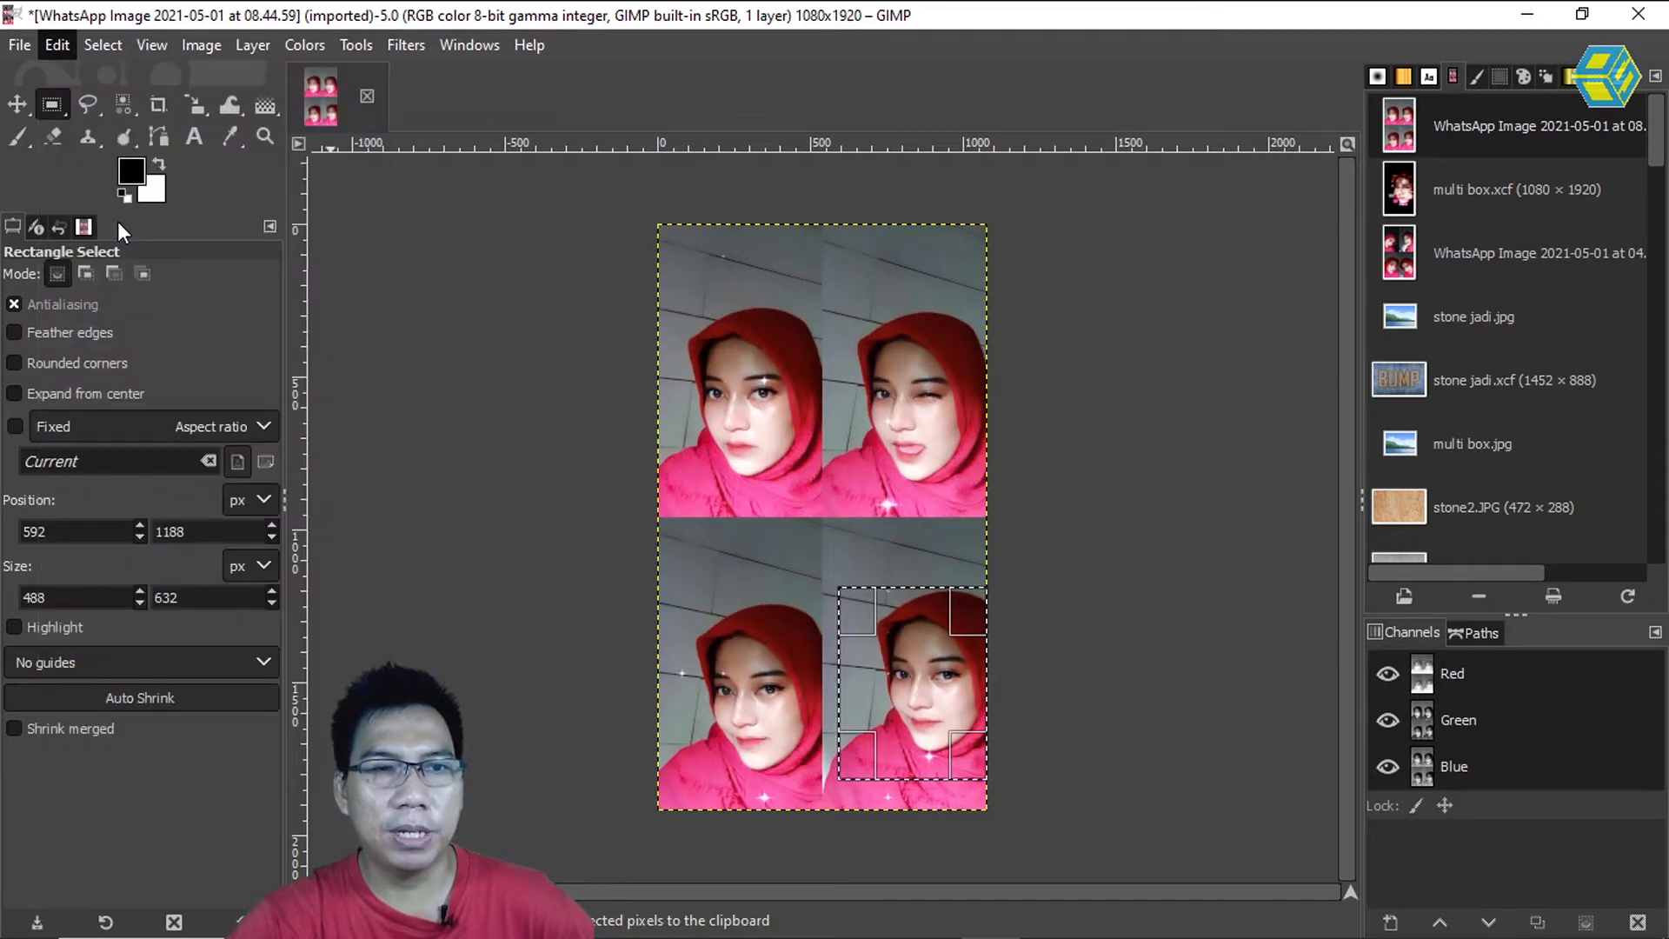
Step: Create a new white 1080 × 1920 px image and paste the copied portrait into it
left_click(28, 44)
left_click(49, 78)
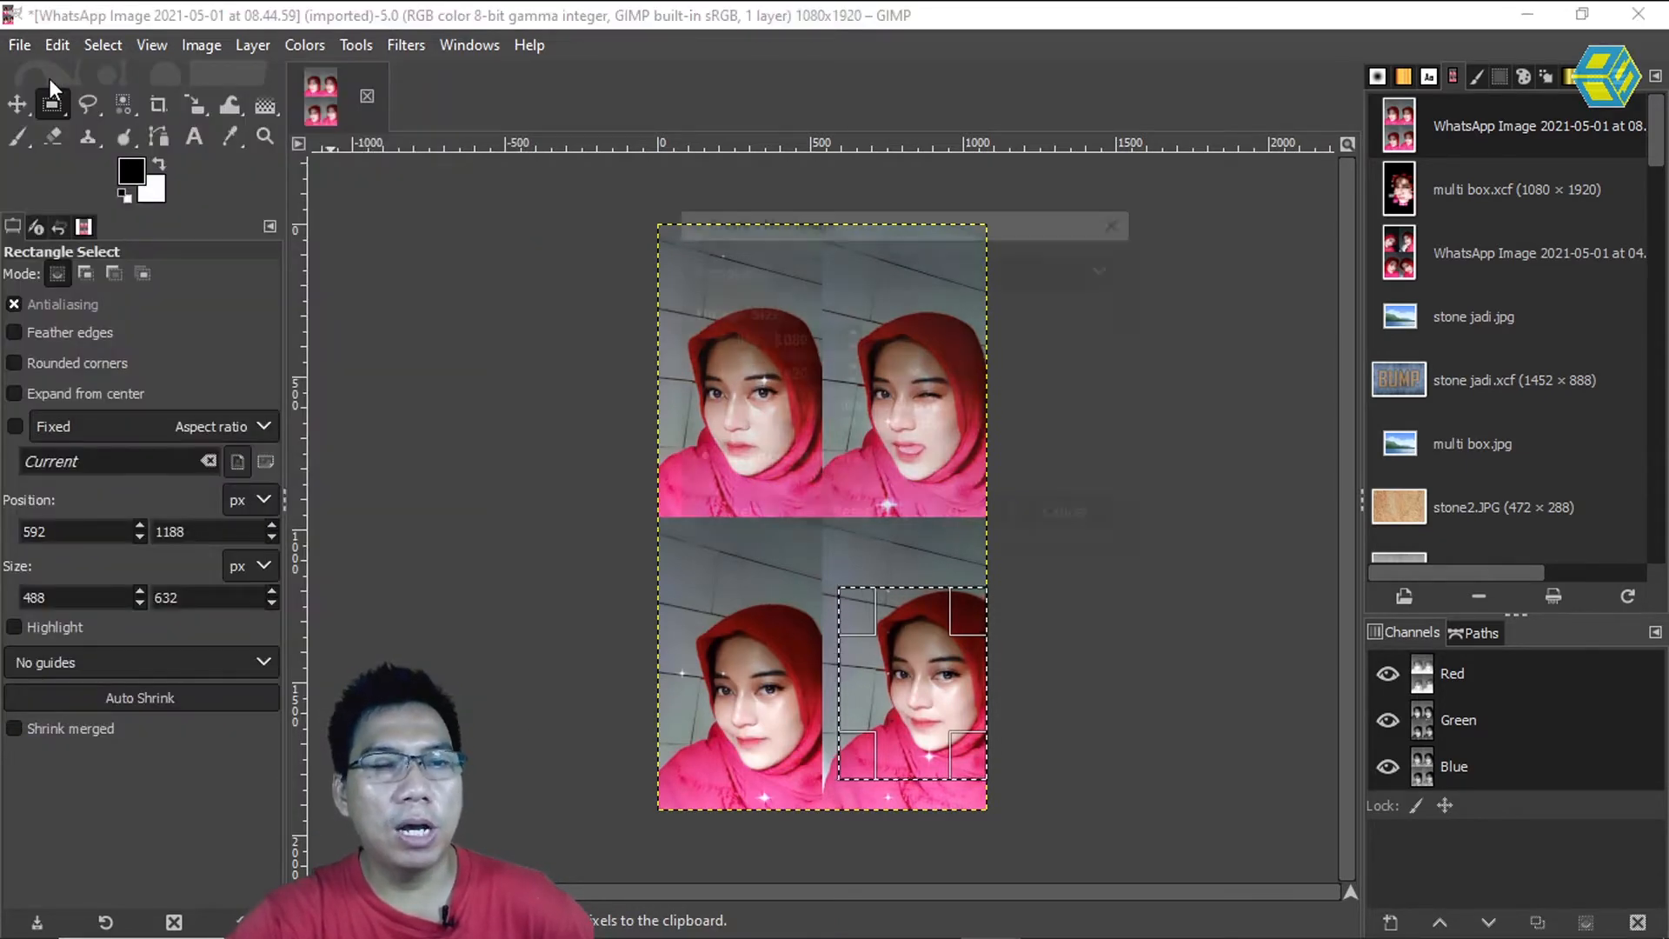
left_click(968, 520)
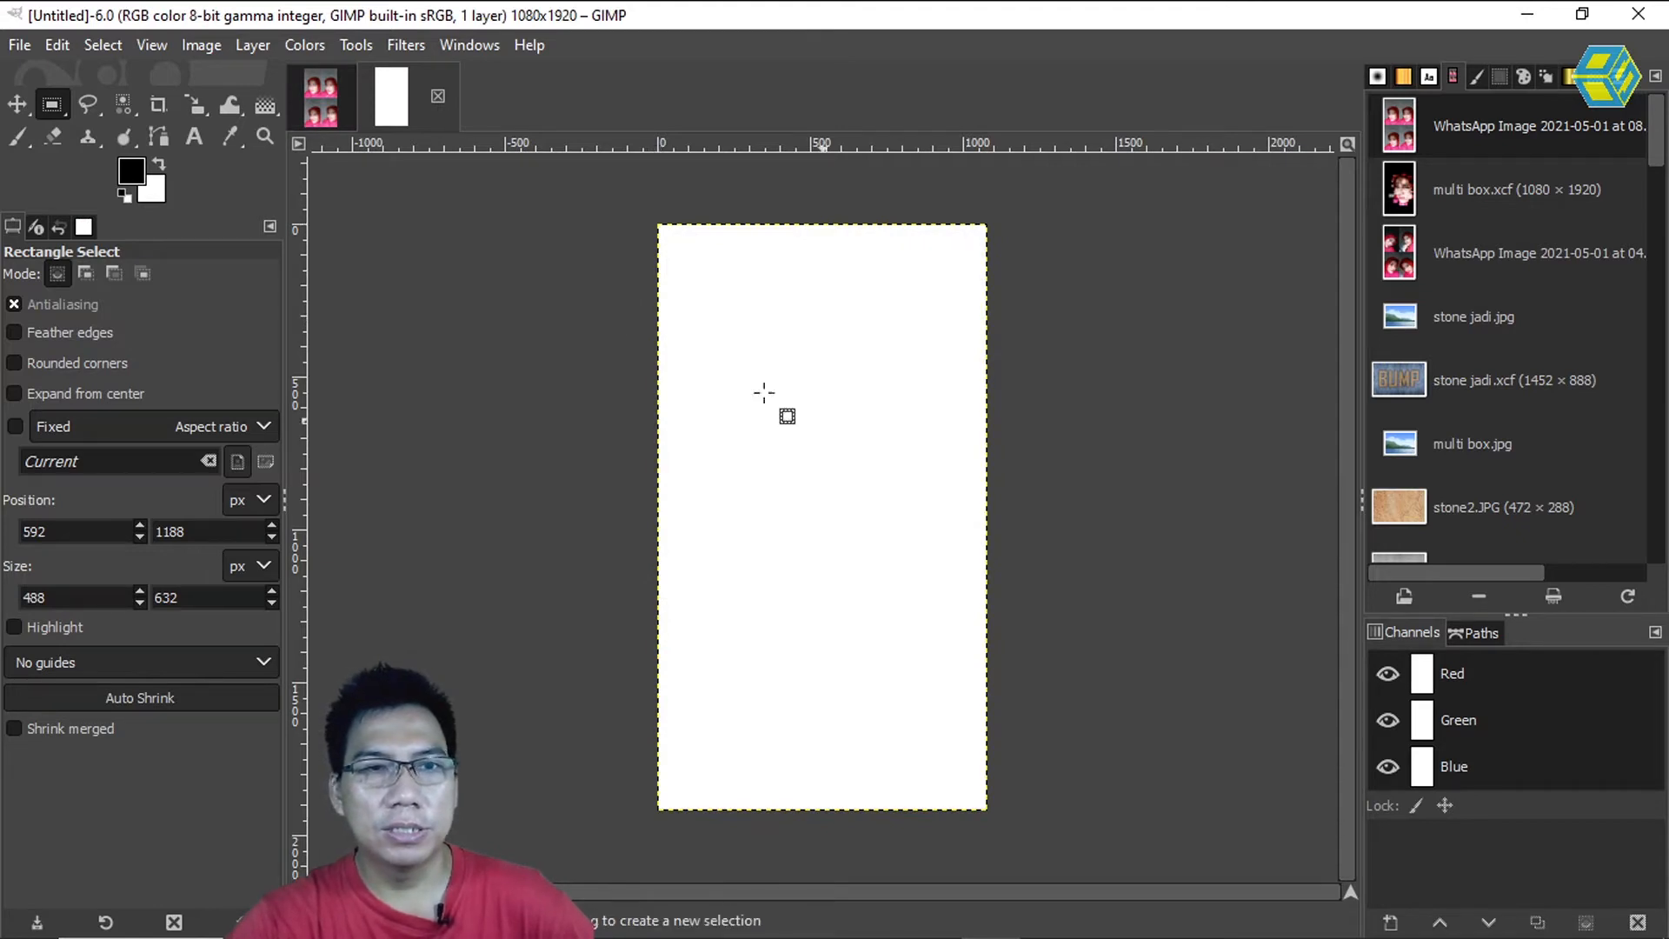
left_click(56, 40)
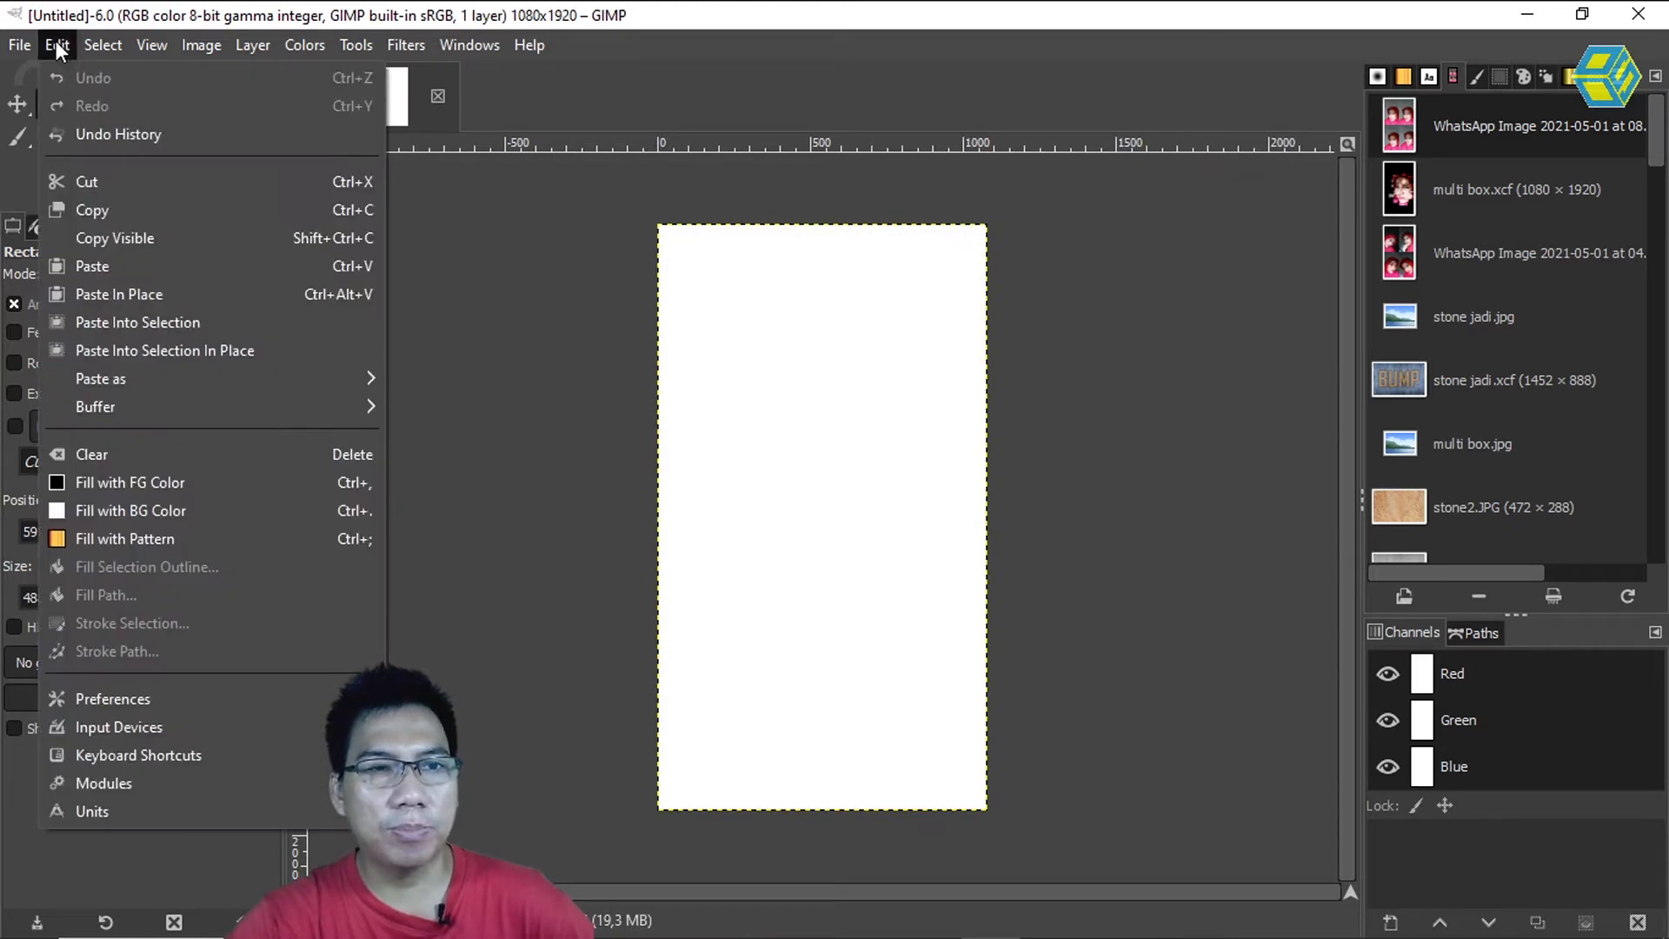
left_click(134, 253)
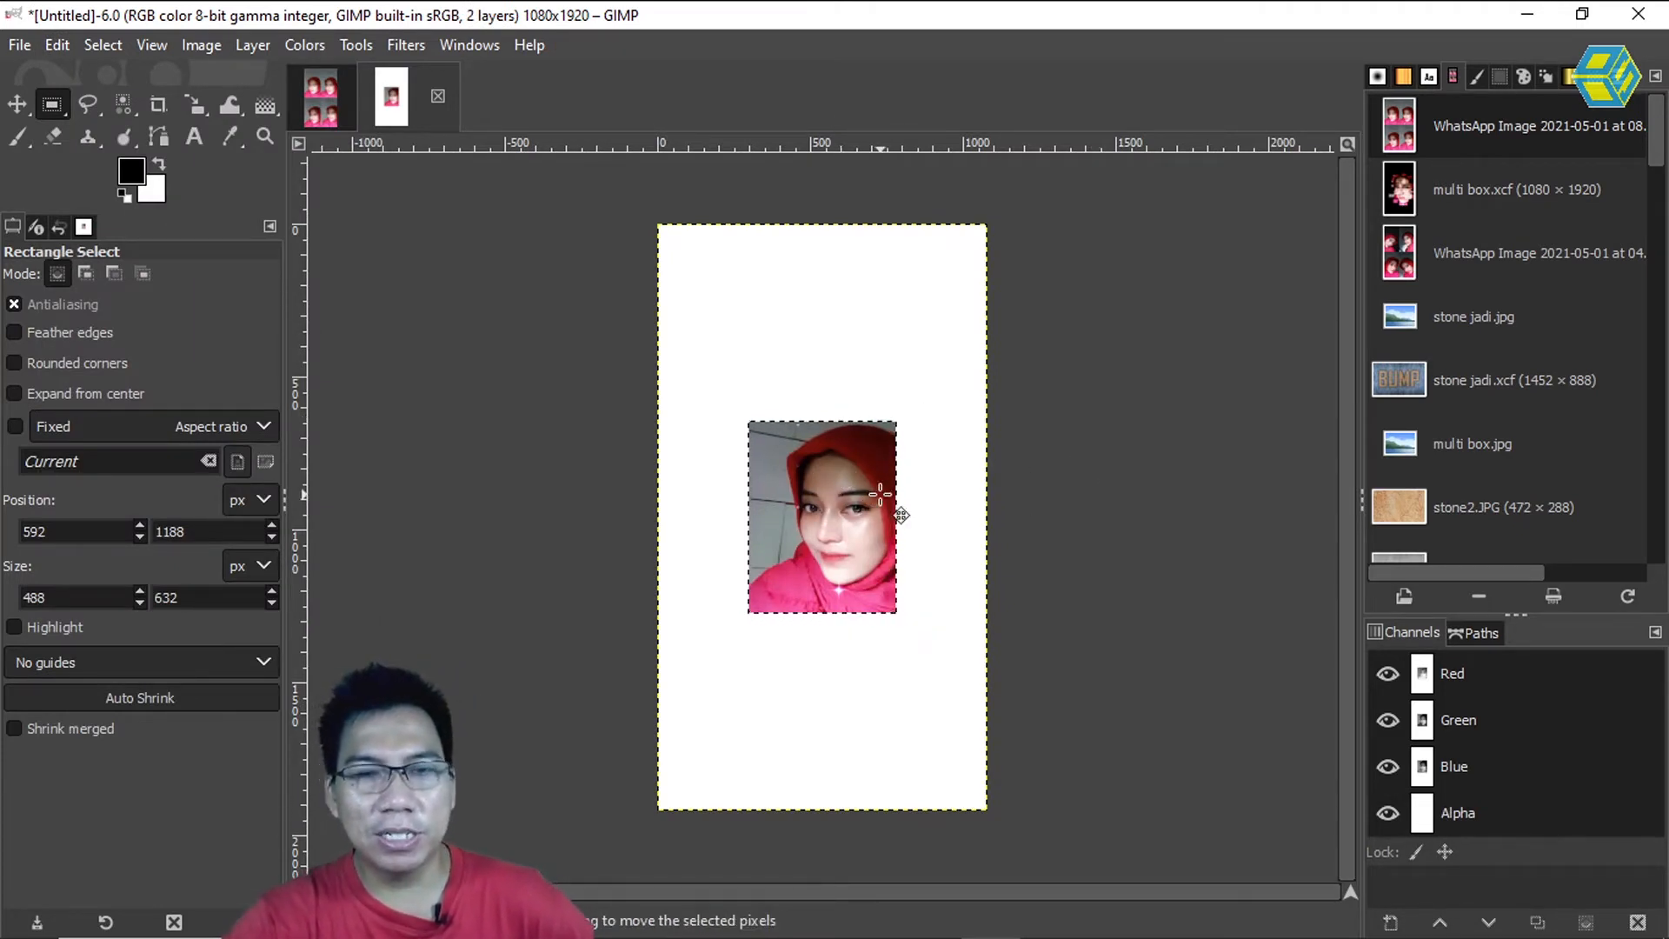
left_click(319, 96)
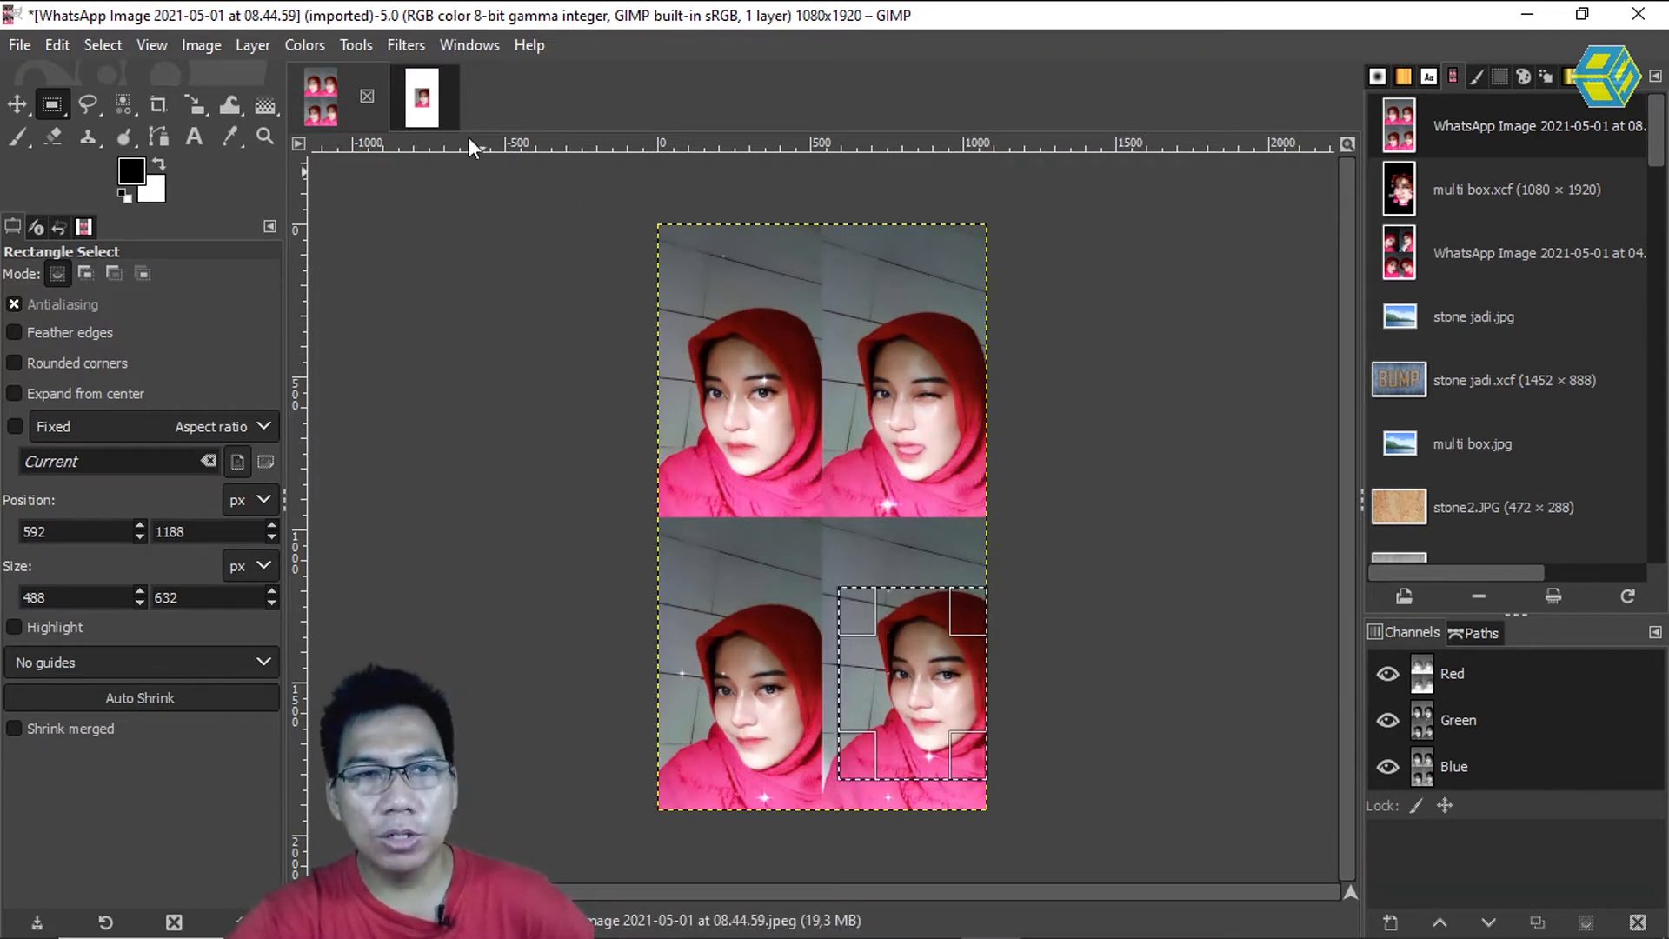
left_click(448, 94)
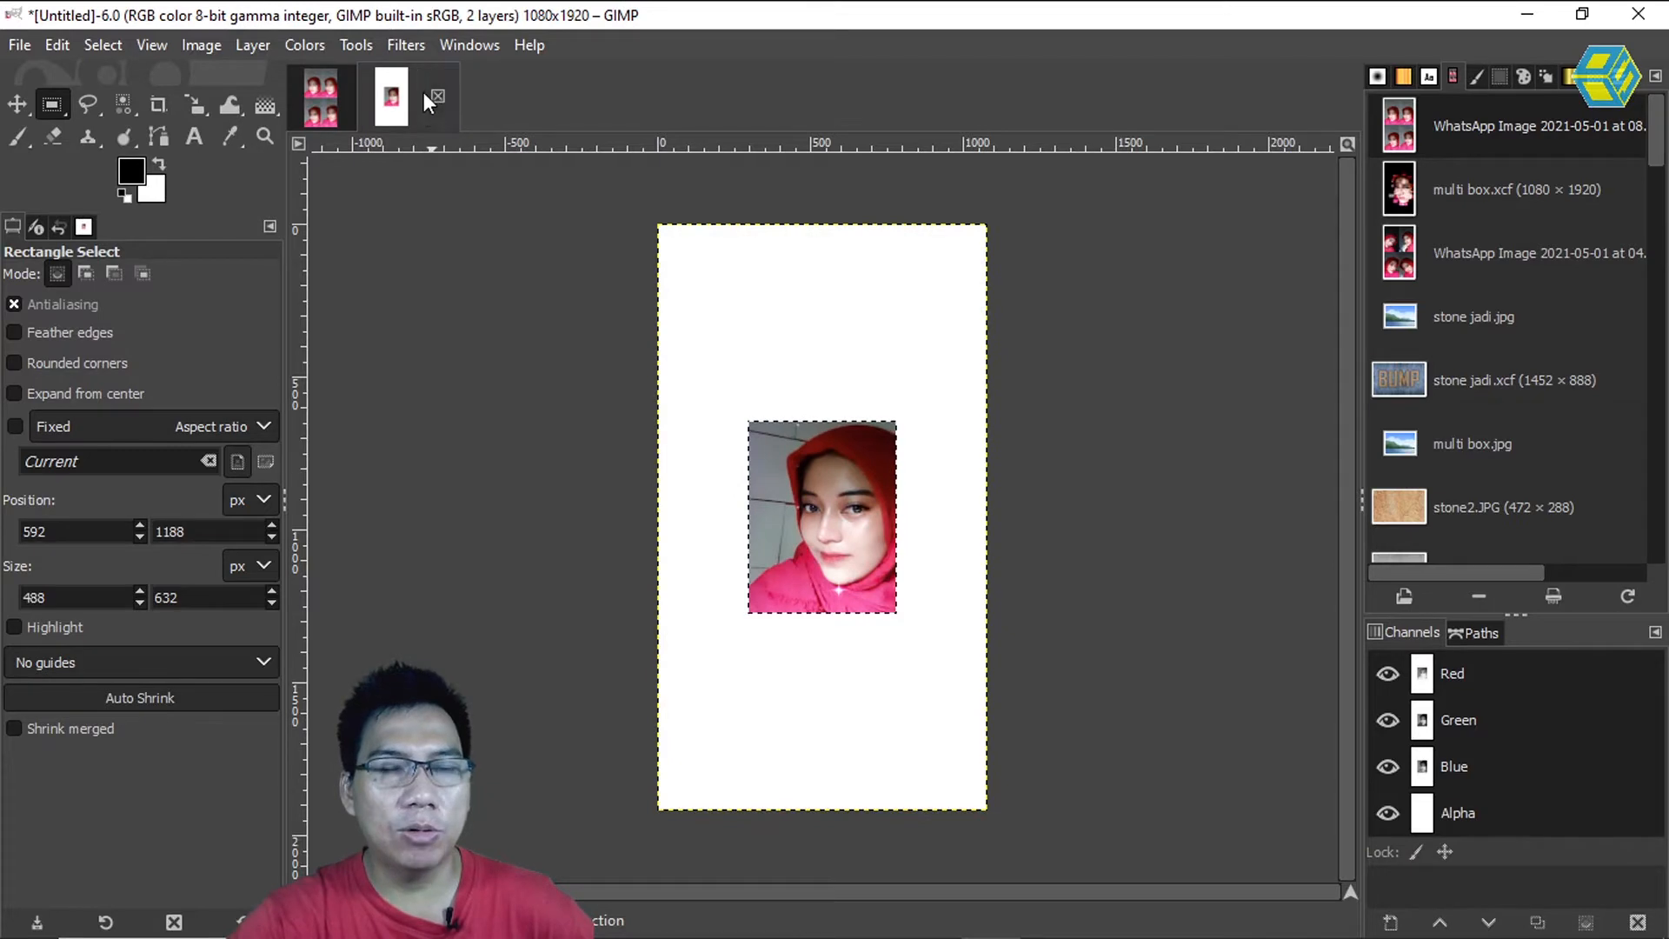
left_click(320, 91)
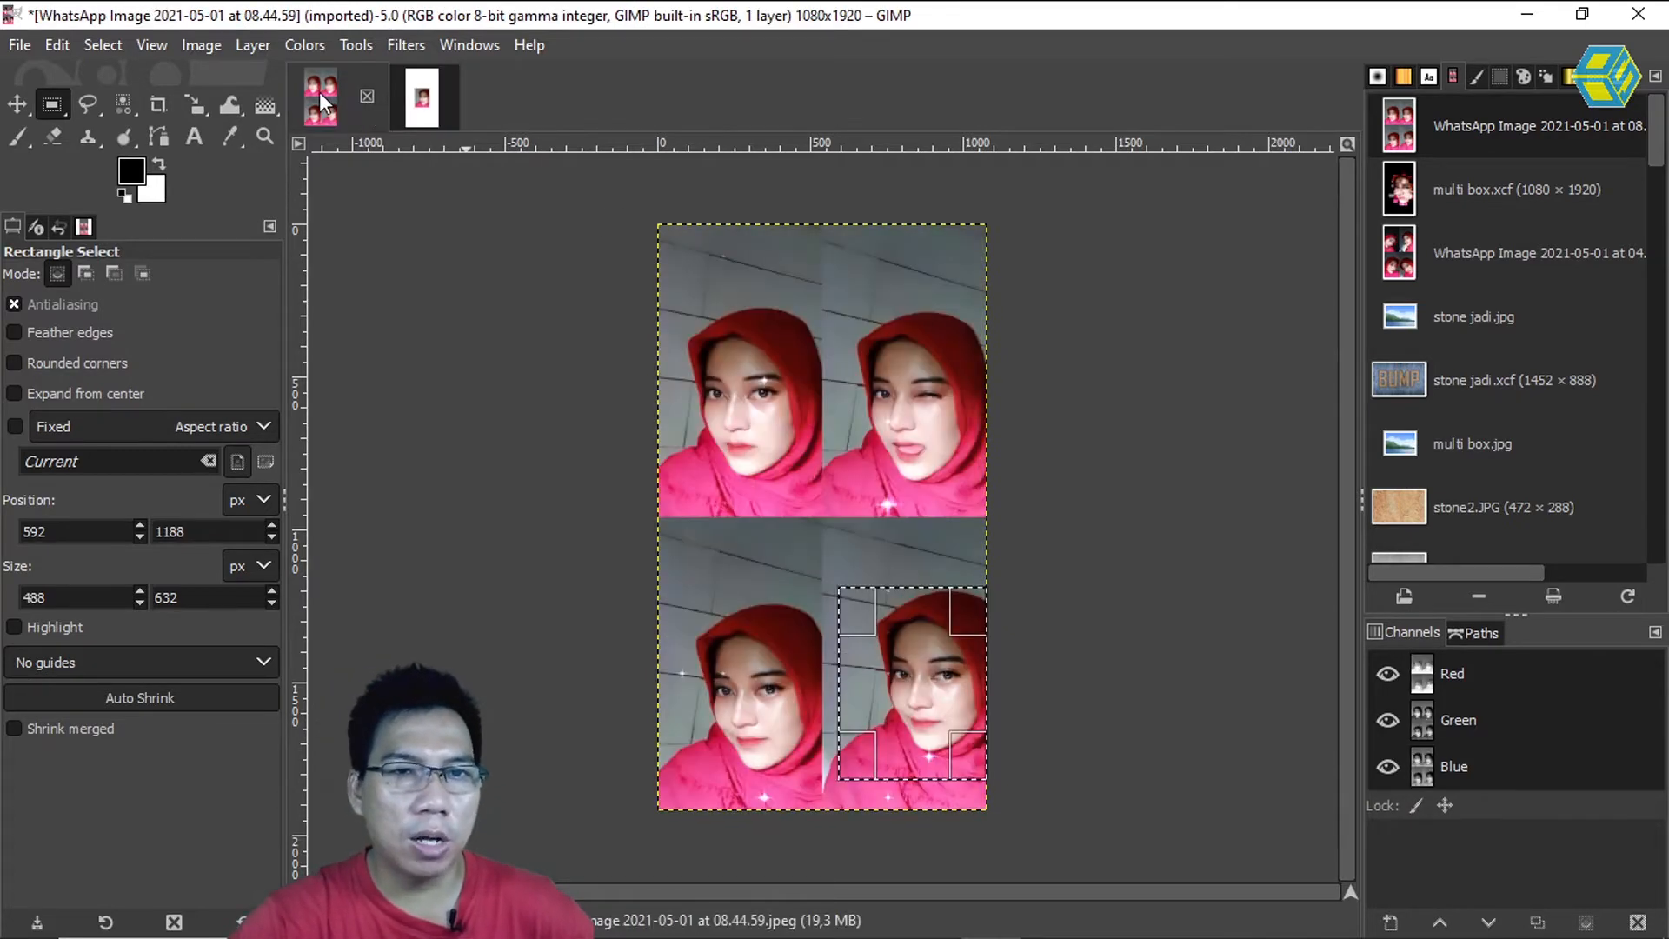
left_click(426, 97)
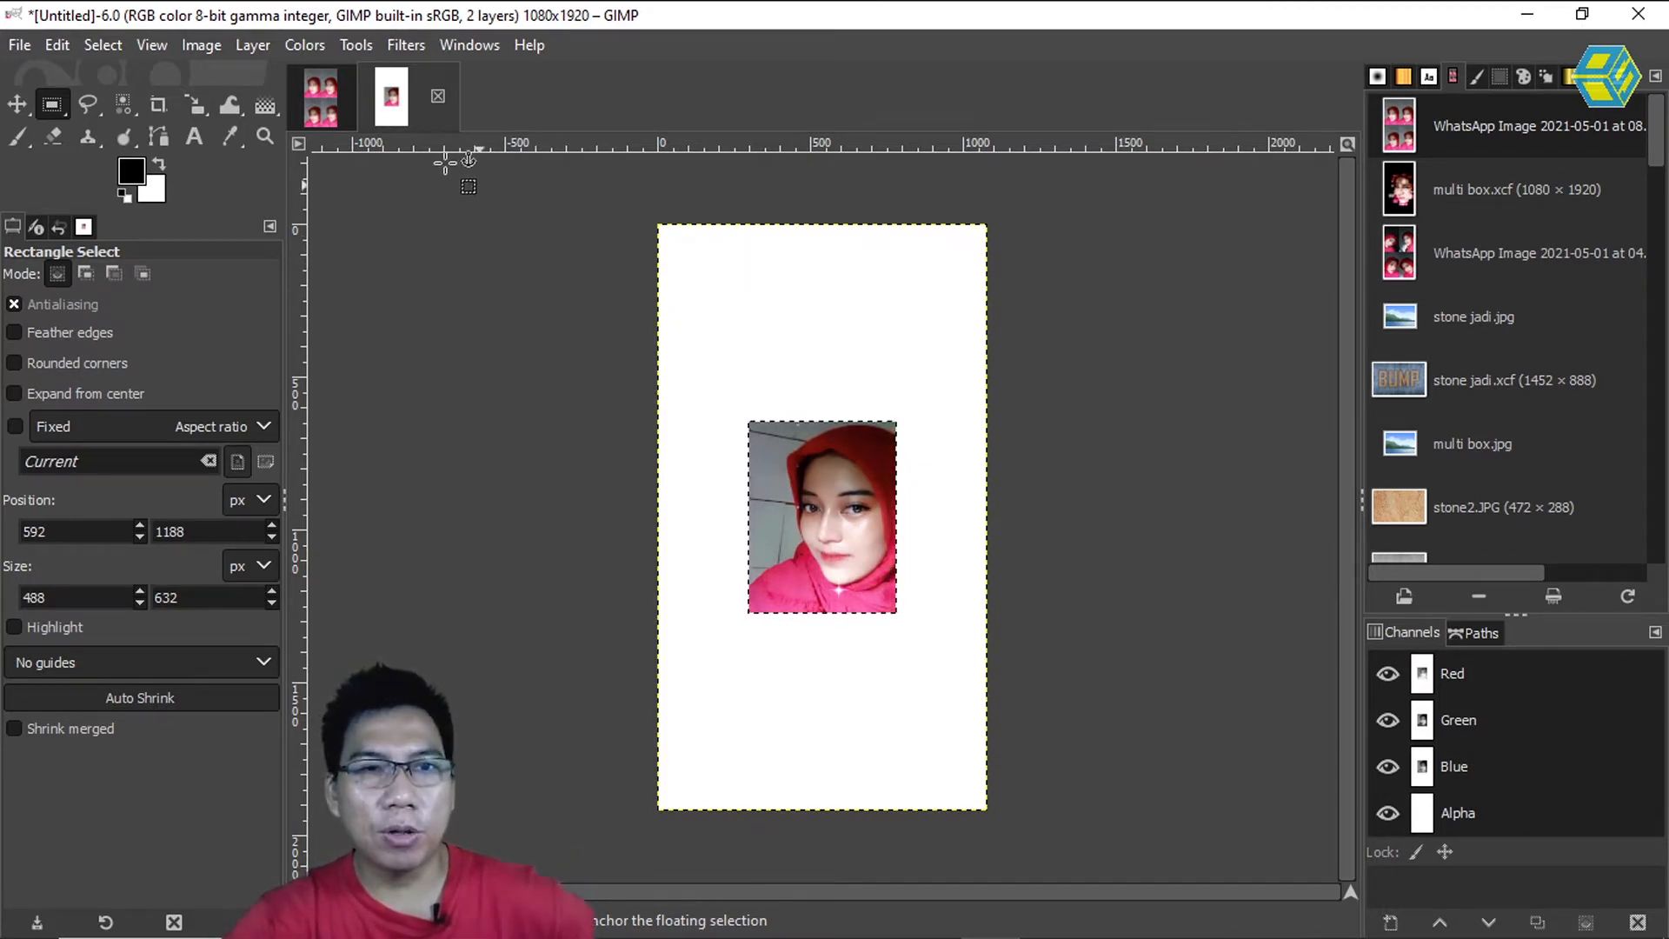
Step: Clear the selection in the four-portrait photo and crop the image to the lower-right portrait, about 492 × 680 px
left_click(325, 97)
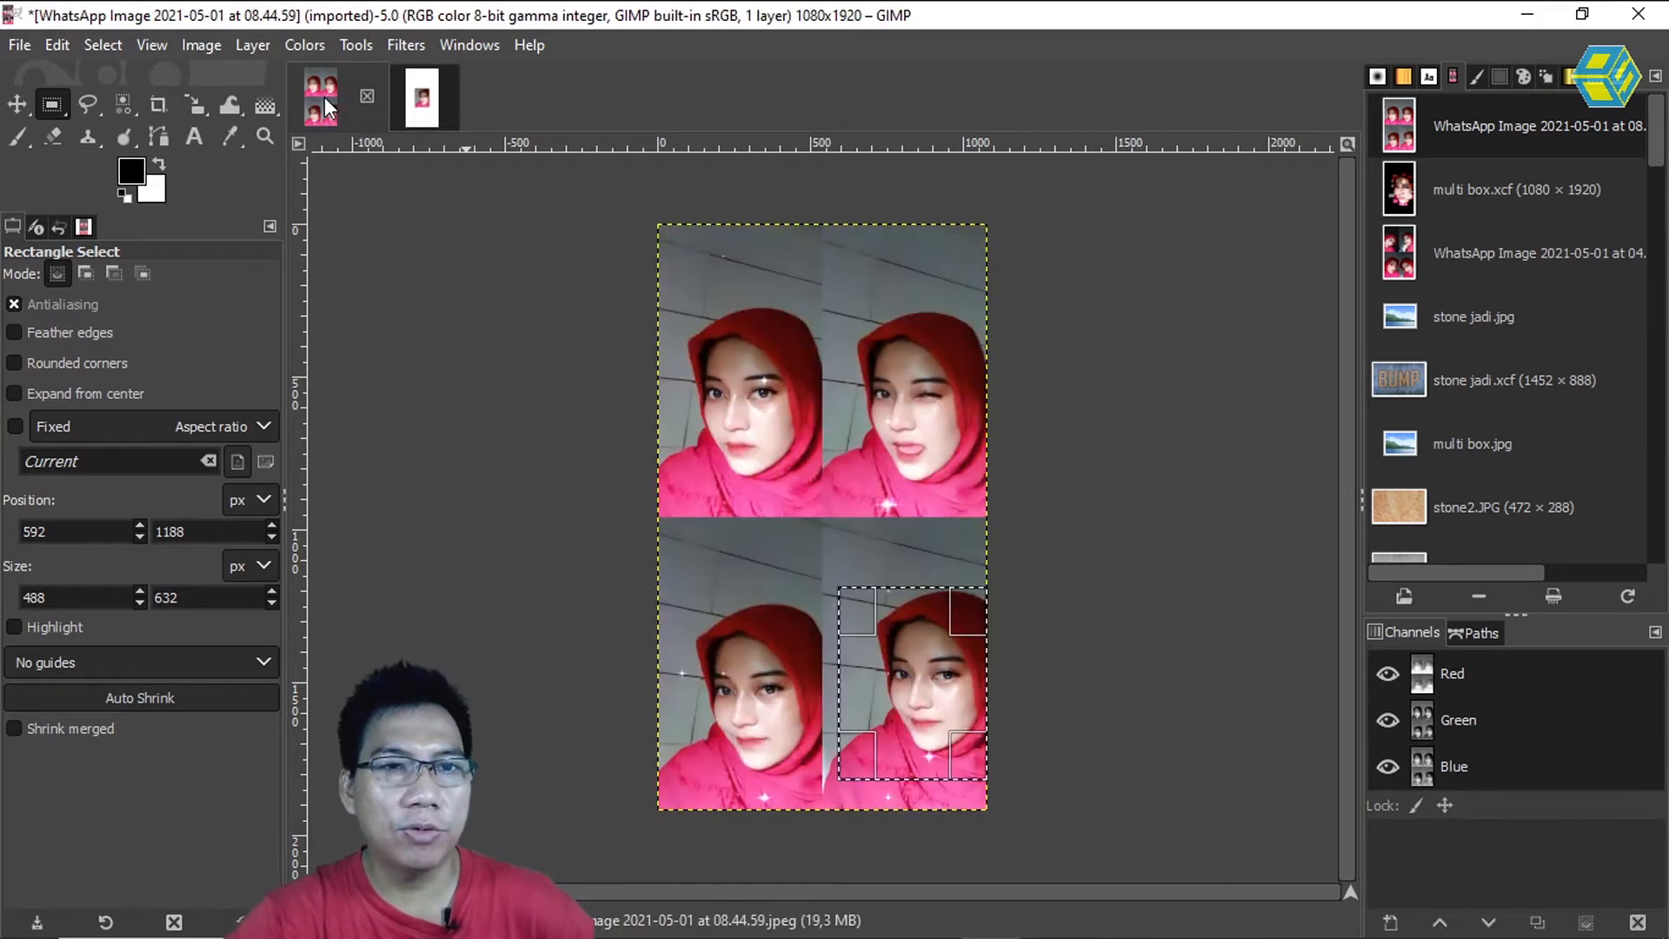
left_click(605, 341)
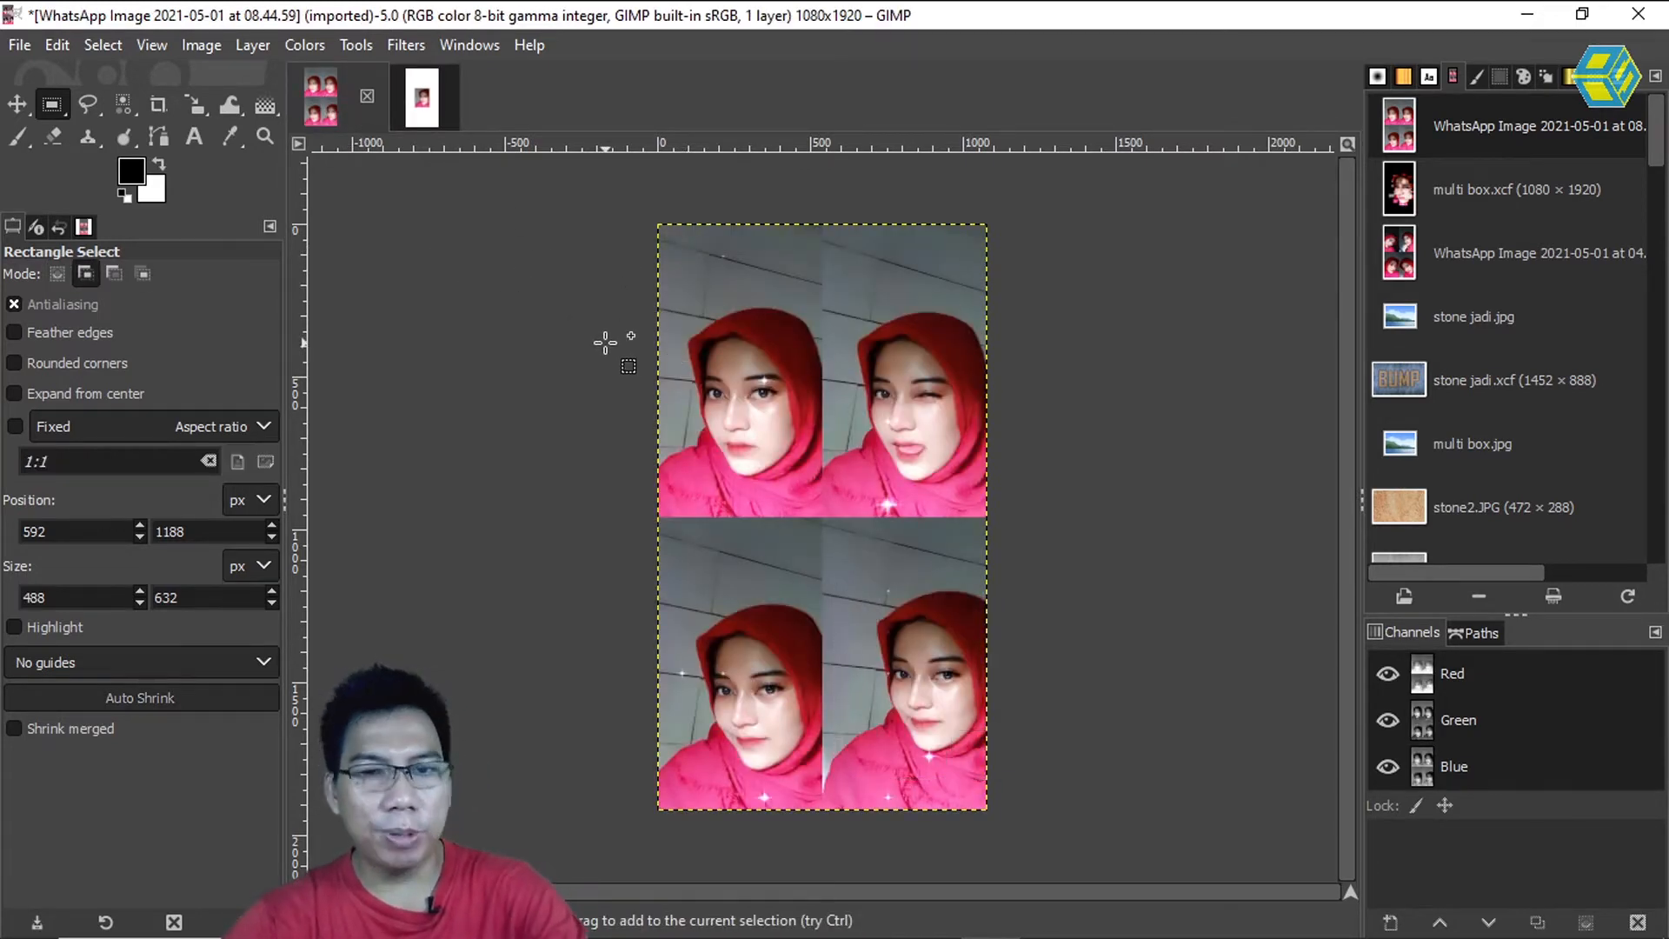
left_click(159, 106)
left_click(864, 615)
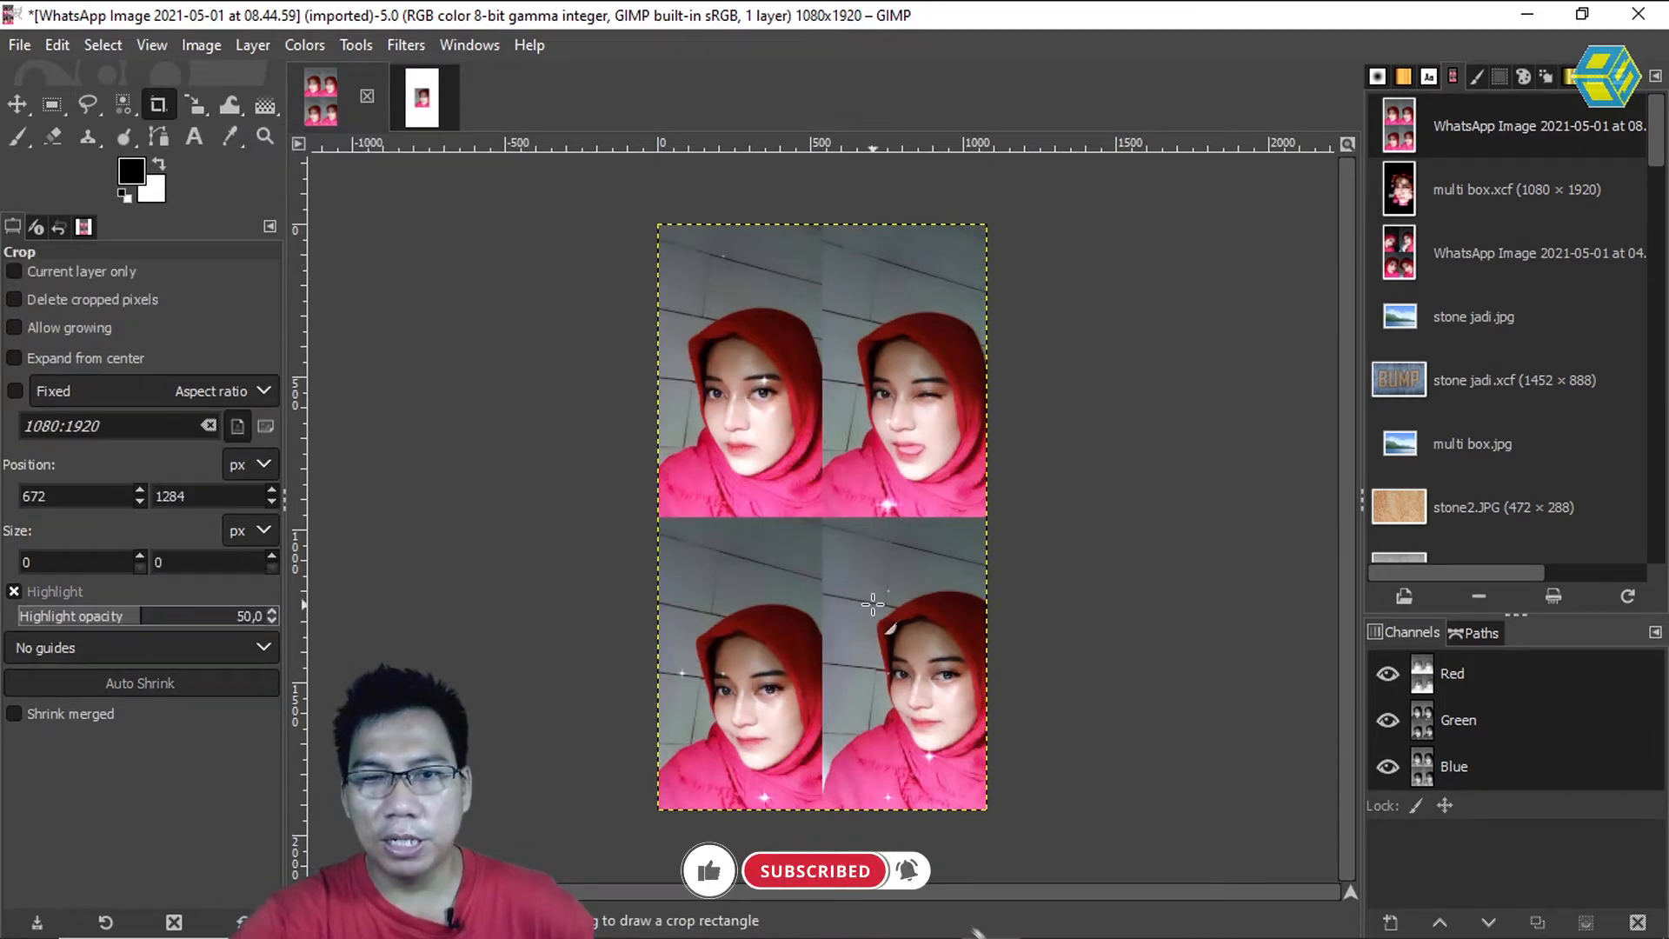
mouse_move(843, 592)
left_mouse_down()
mouse_move(968, 718)
mouse_move(987, 774)
left_mouse_up()
left_click_drag(869, 608, 872, 587)
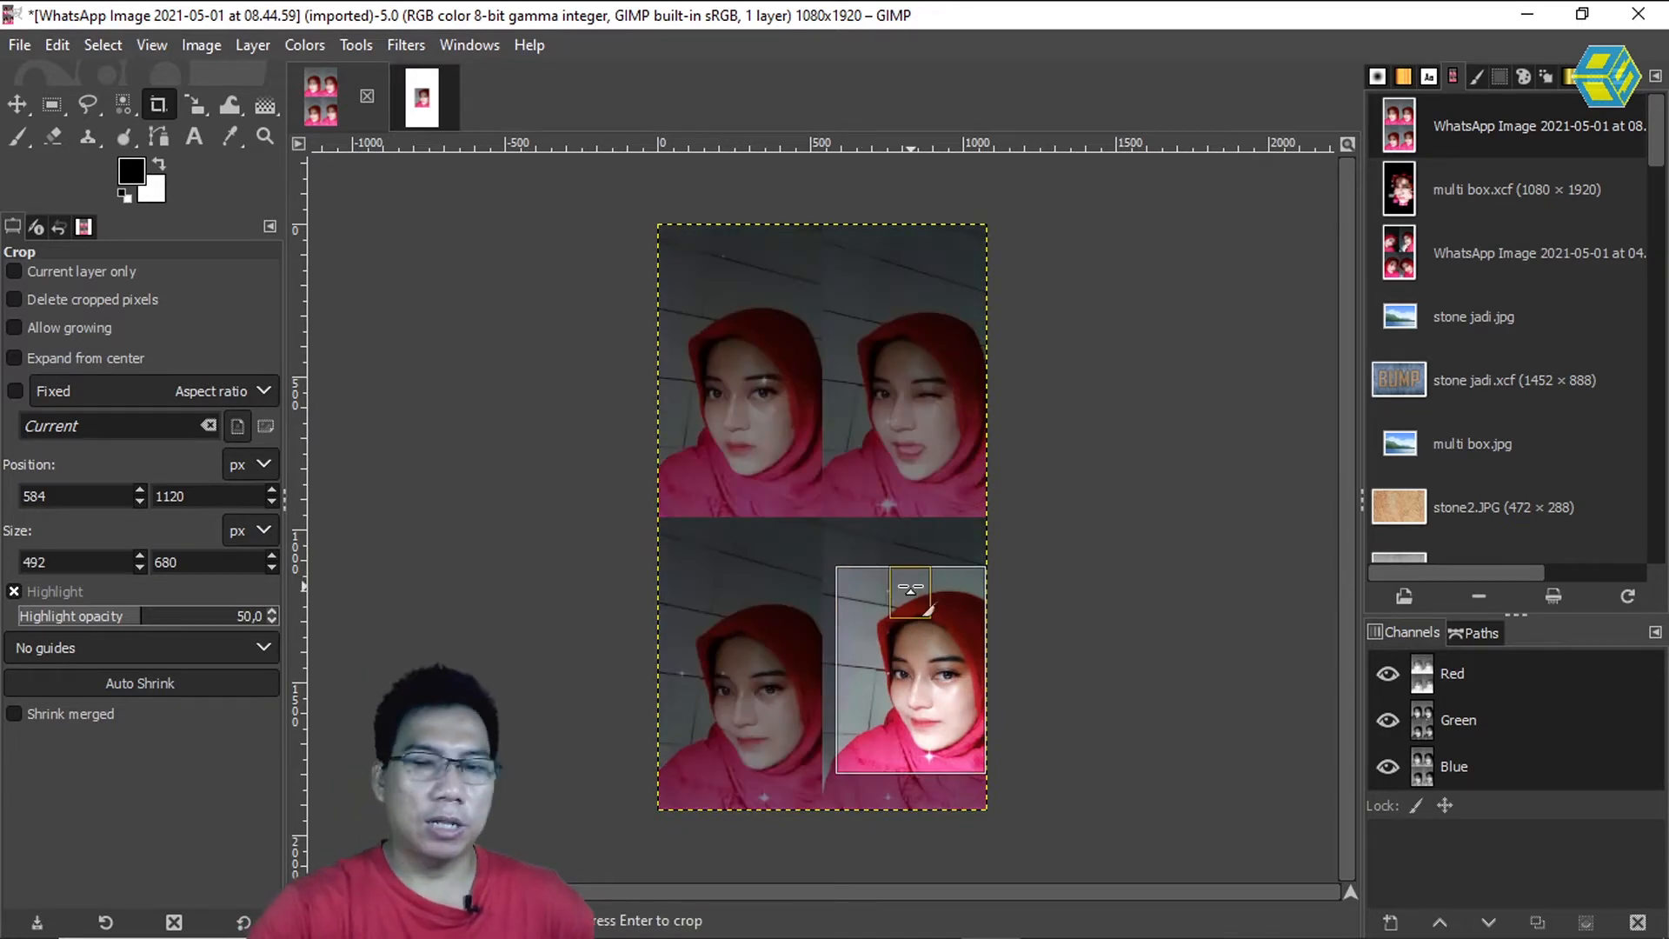
key("Return")
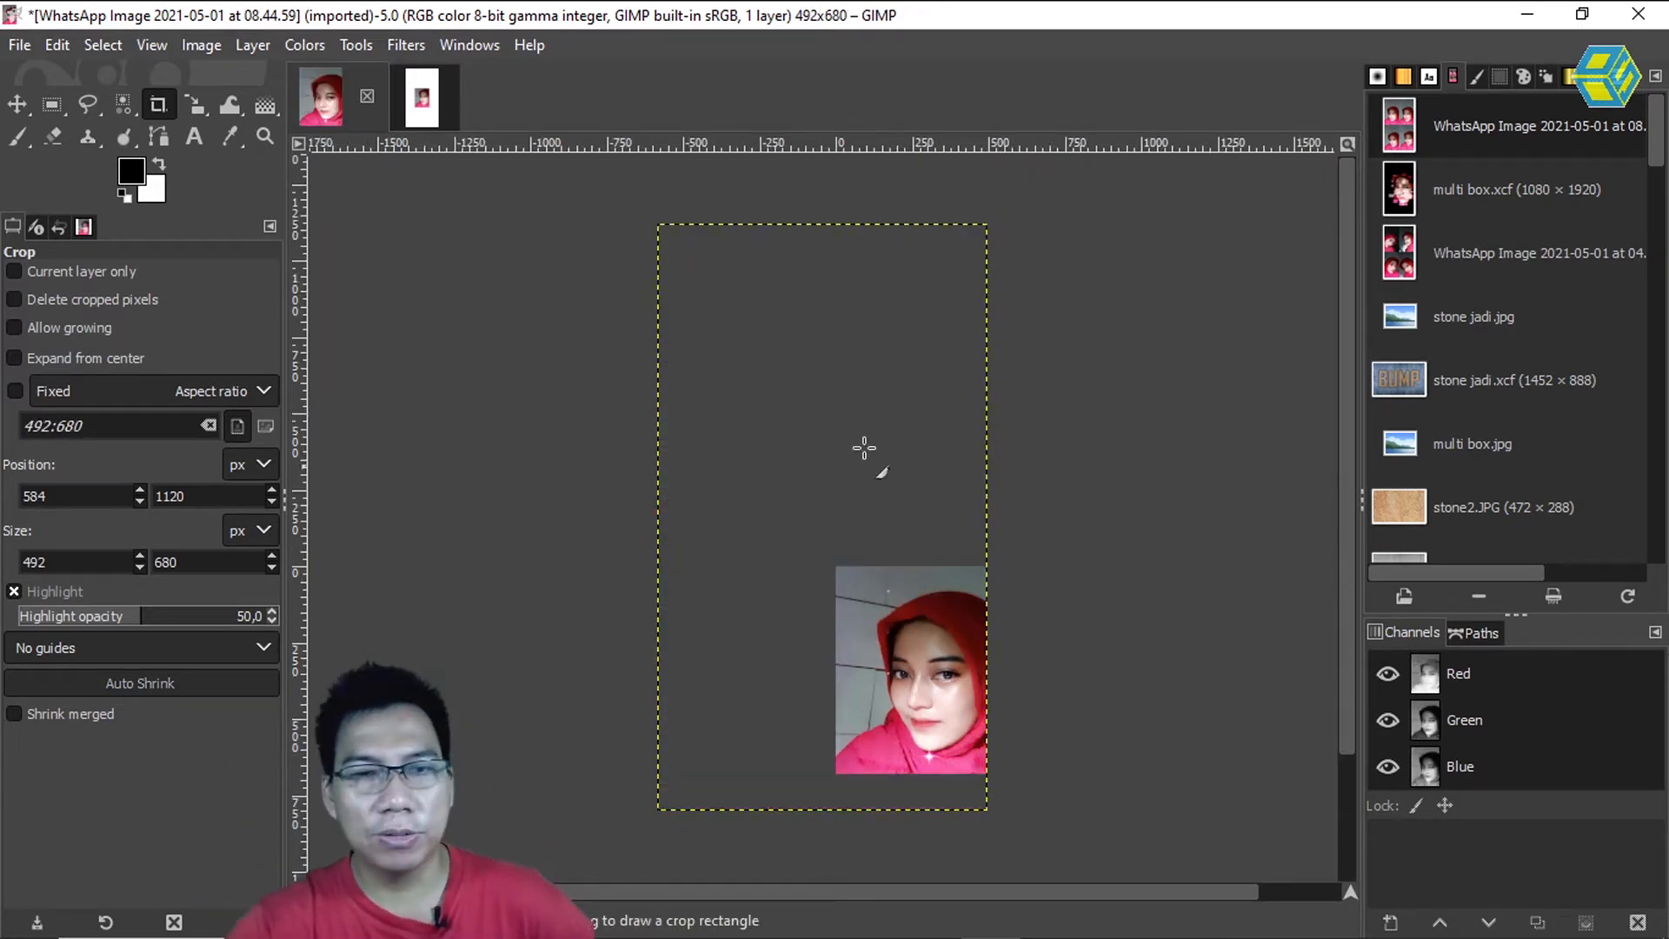
key("m")
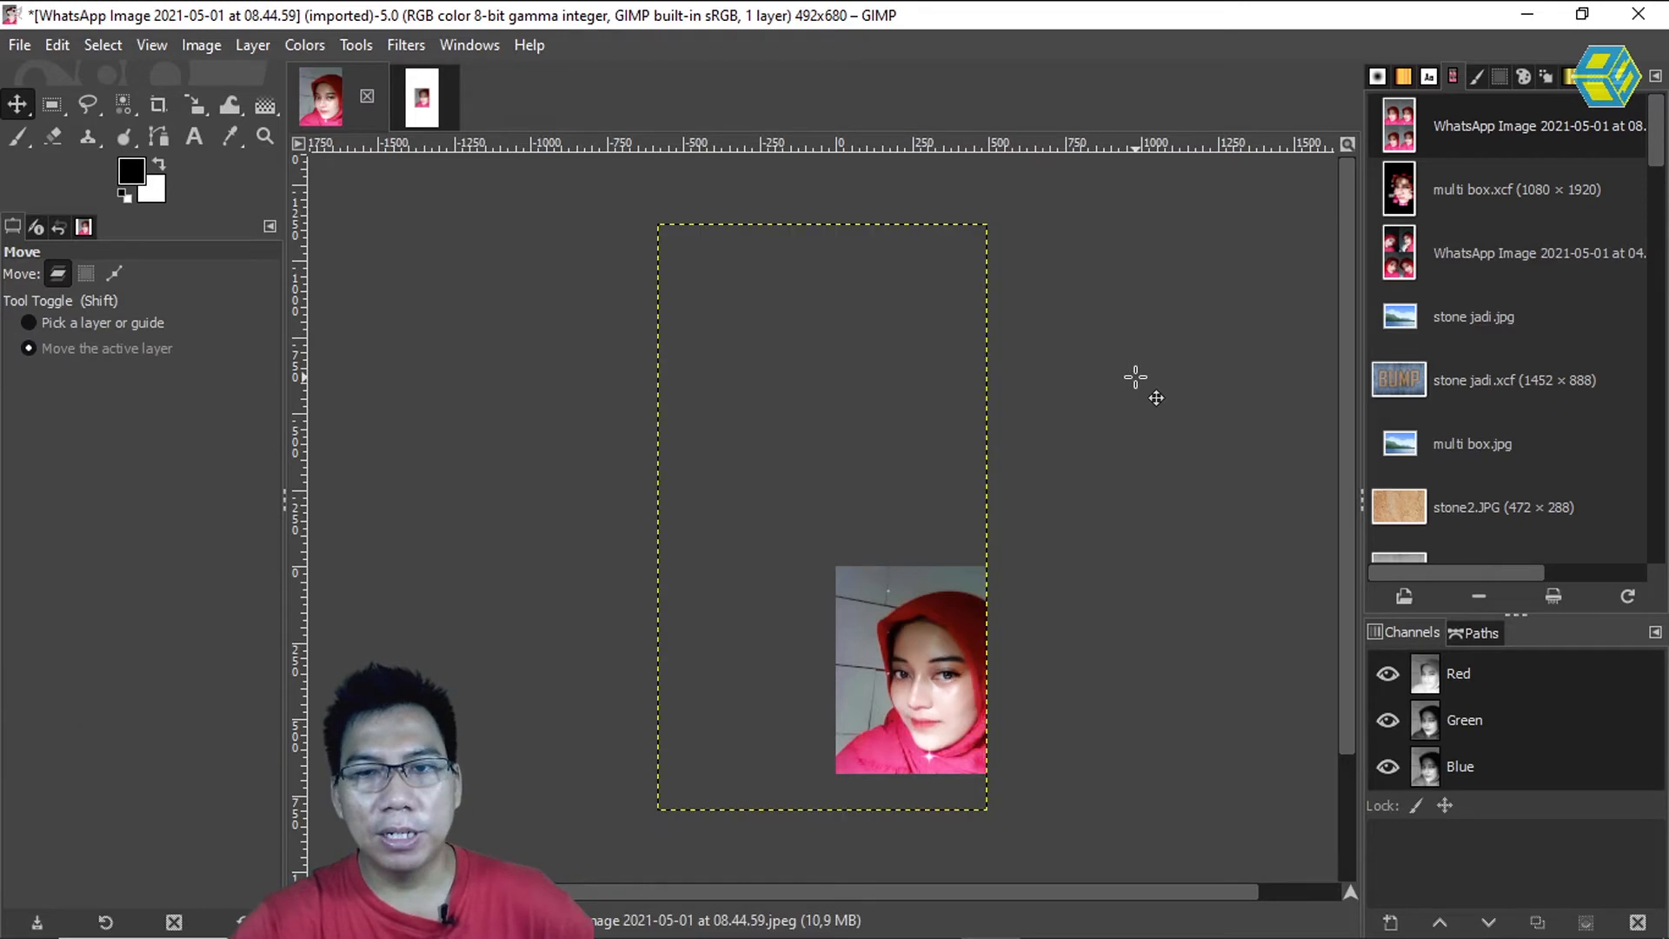
key("shift+ctrl+j")
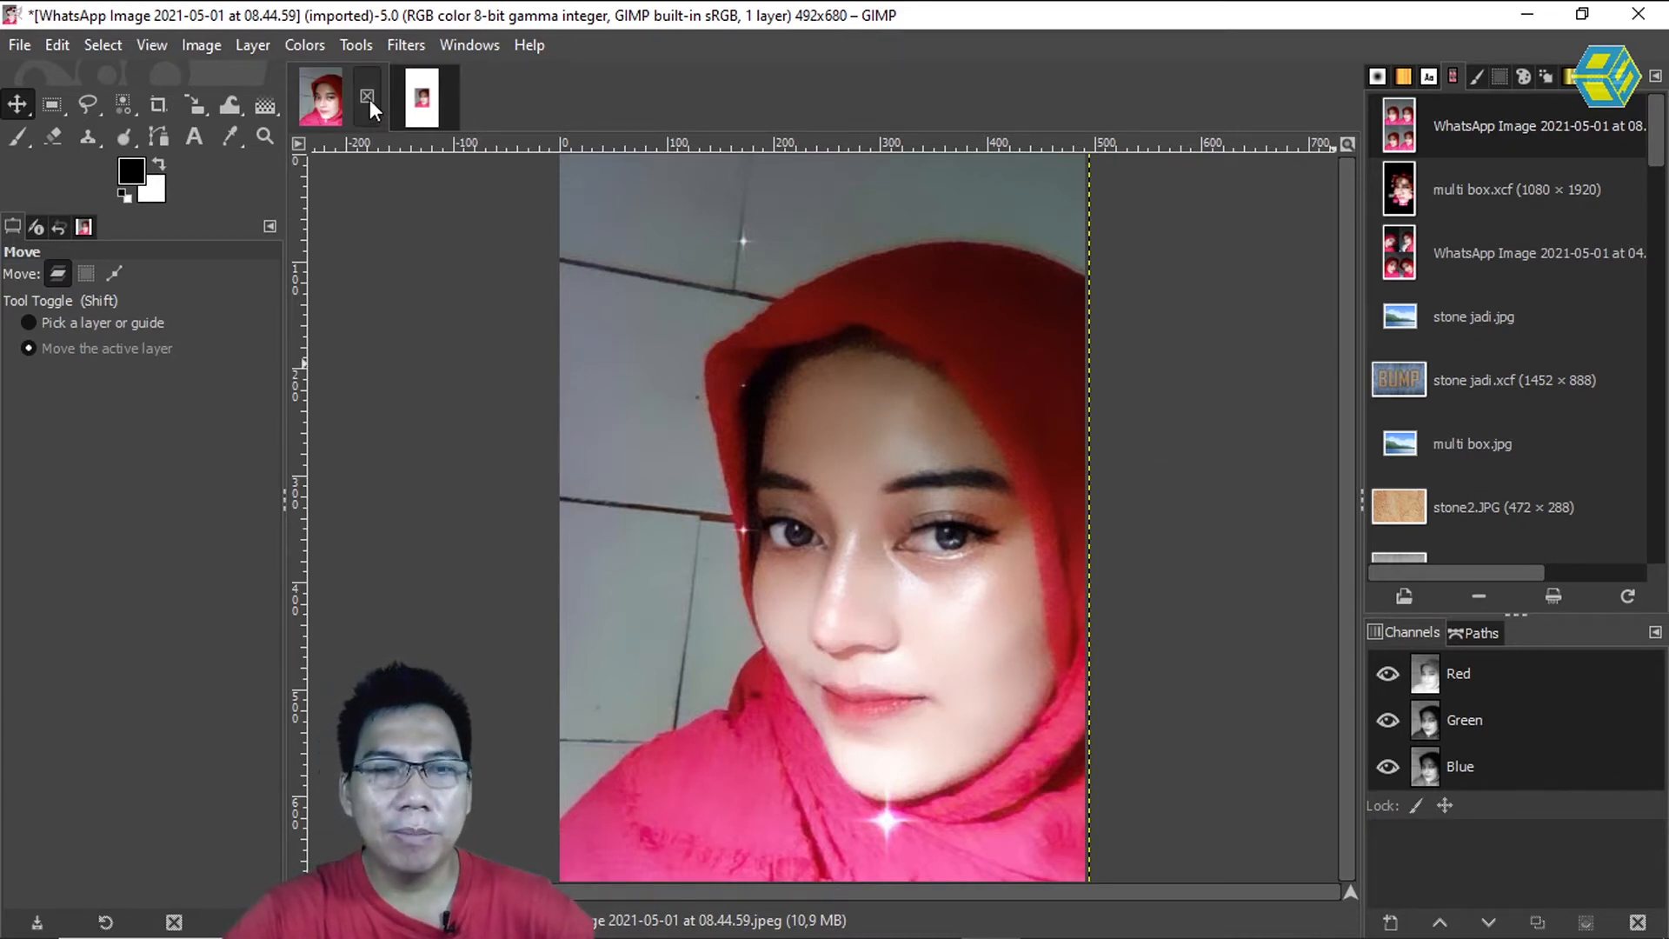
Step: Close the untitled image with the pasted portrait, discarding its changes
left_click(422, 98)
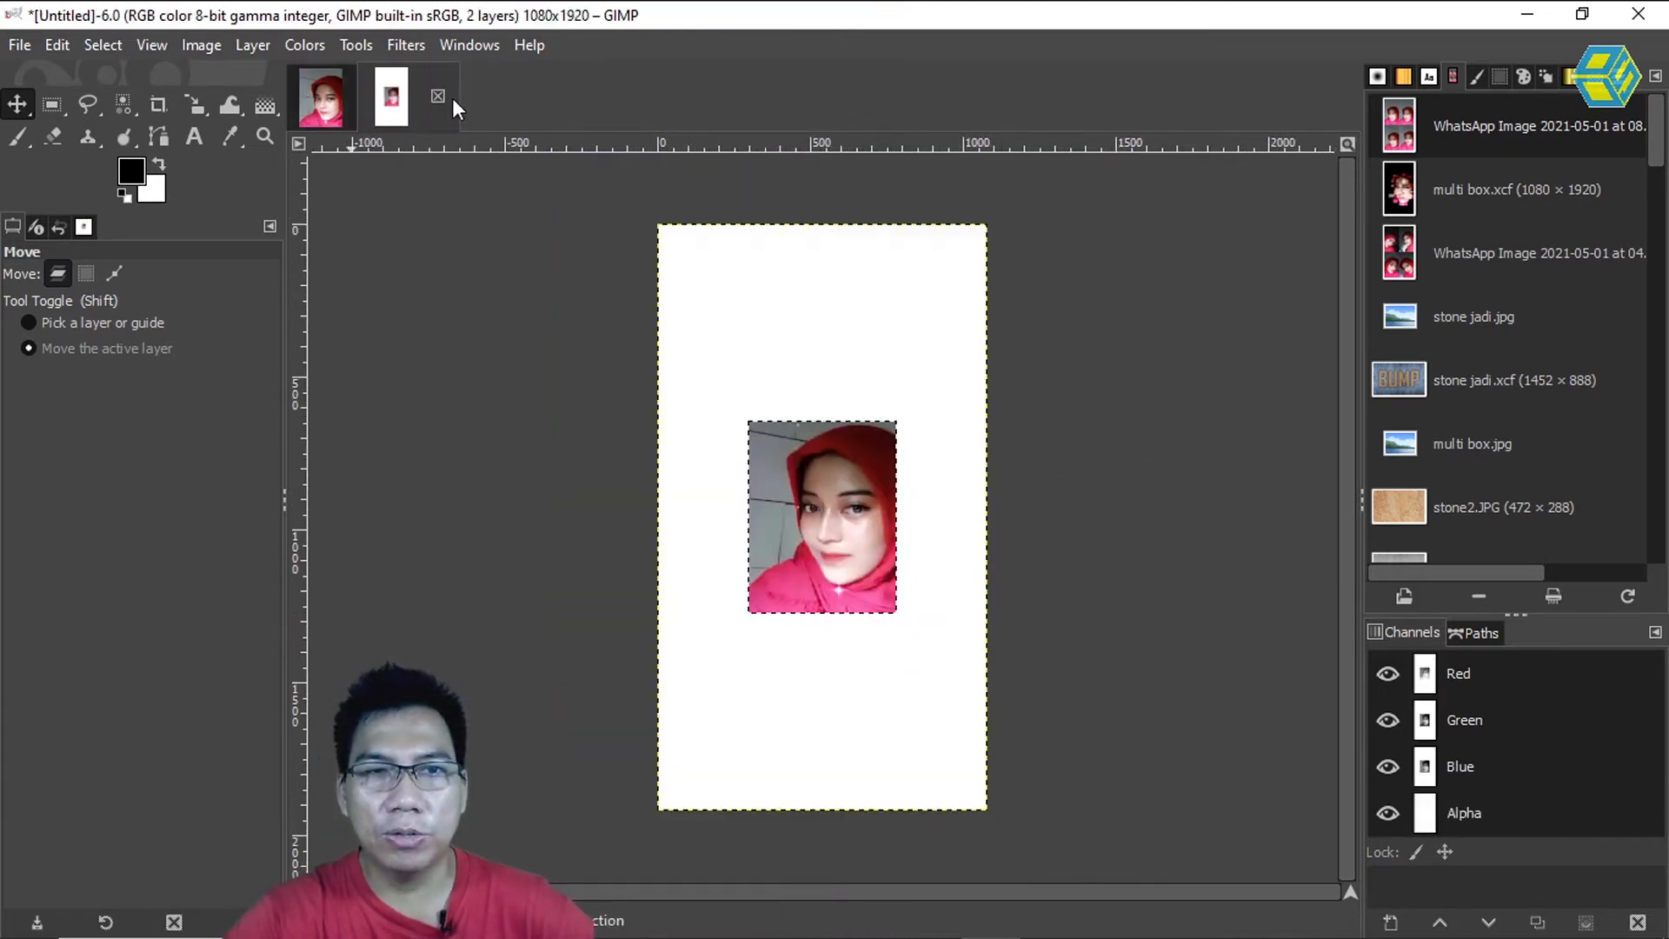
left_click(439, 97)
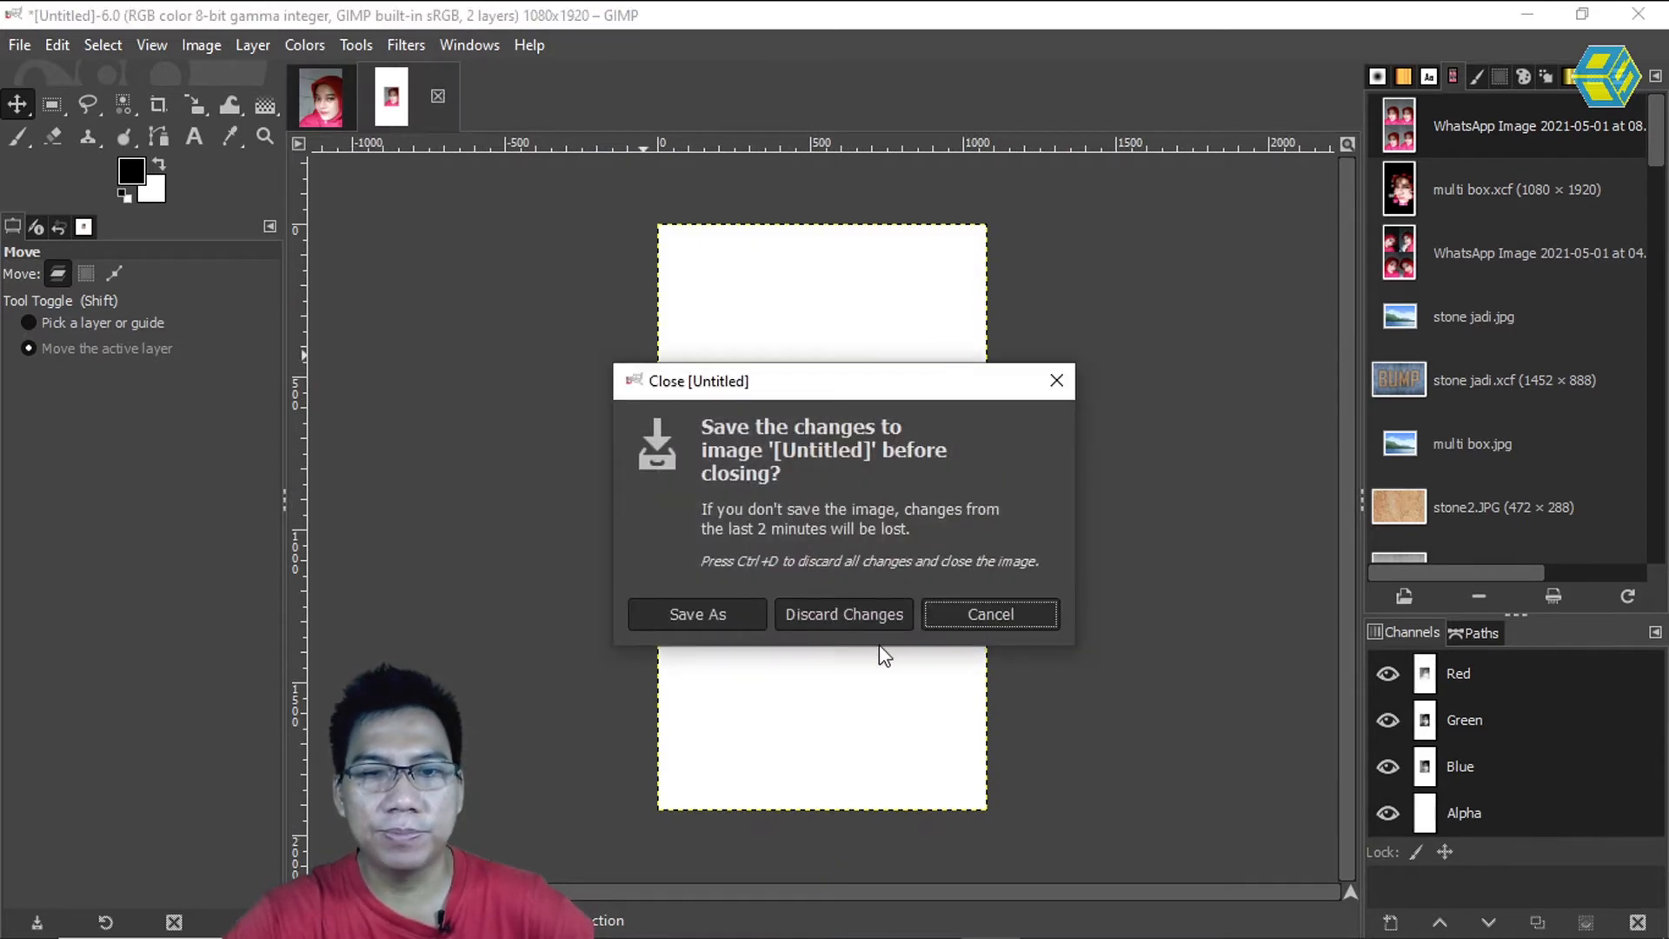
left_click(869, 613)
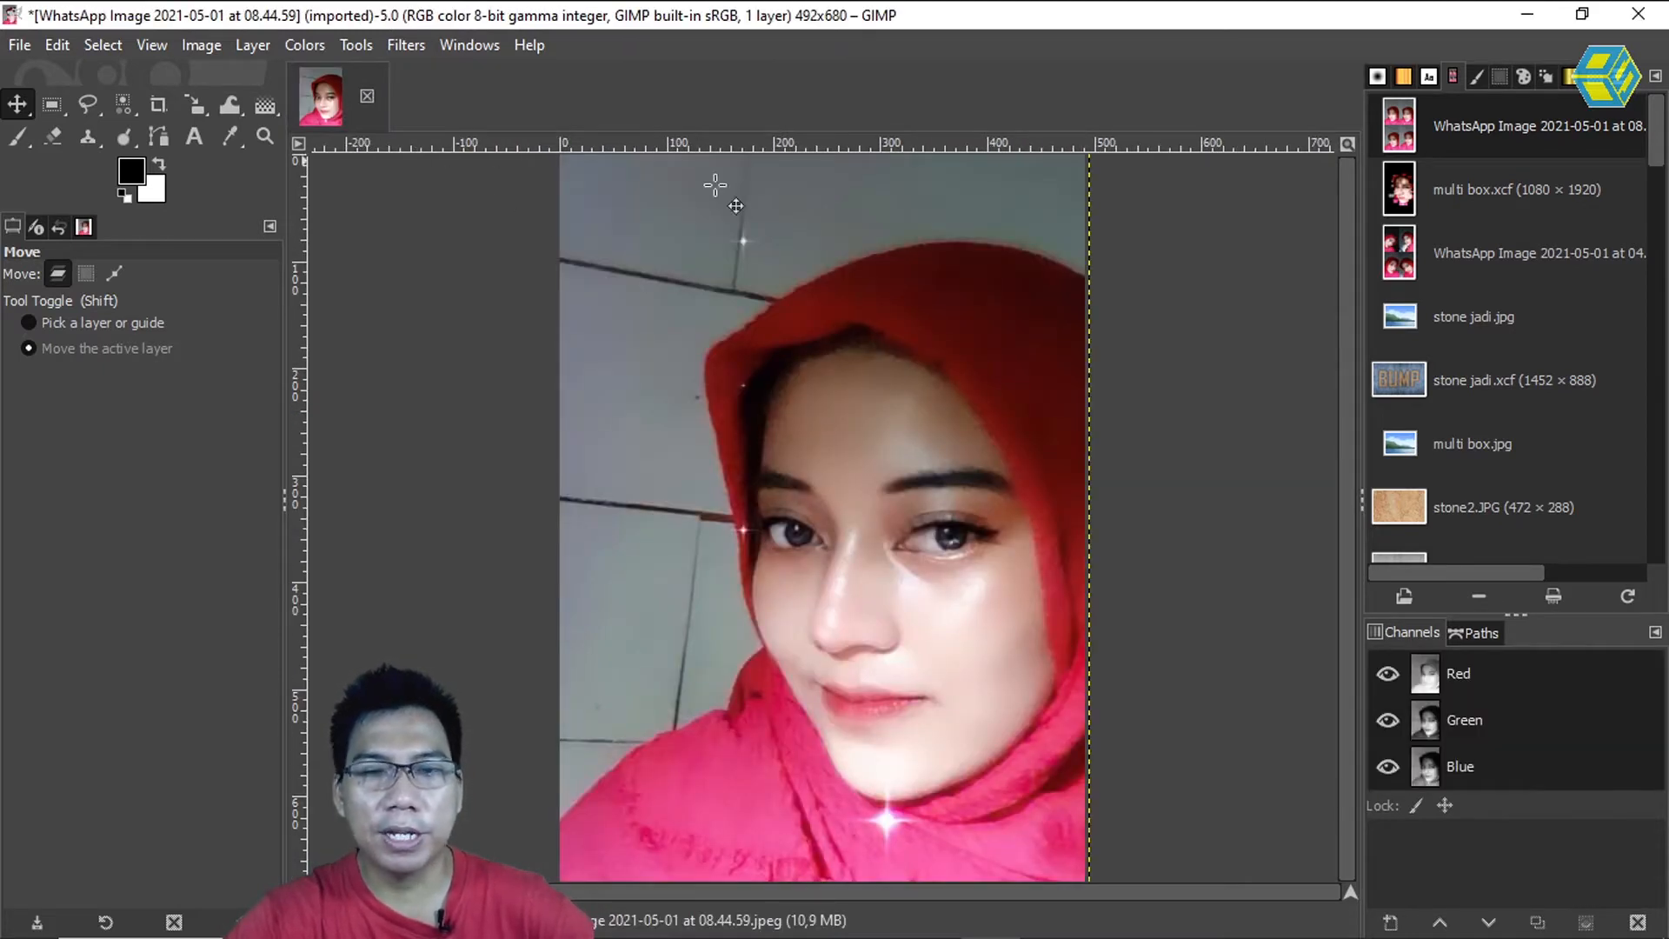
Step: Open multi box.xcf and examine the face's overlapping square pieces, comparing them with the cropped portrait
left_click(1401, 192)
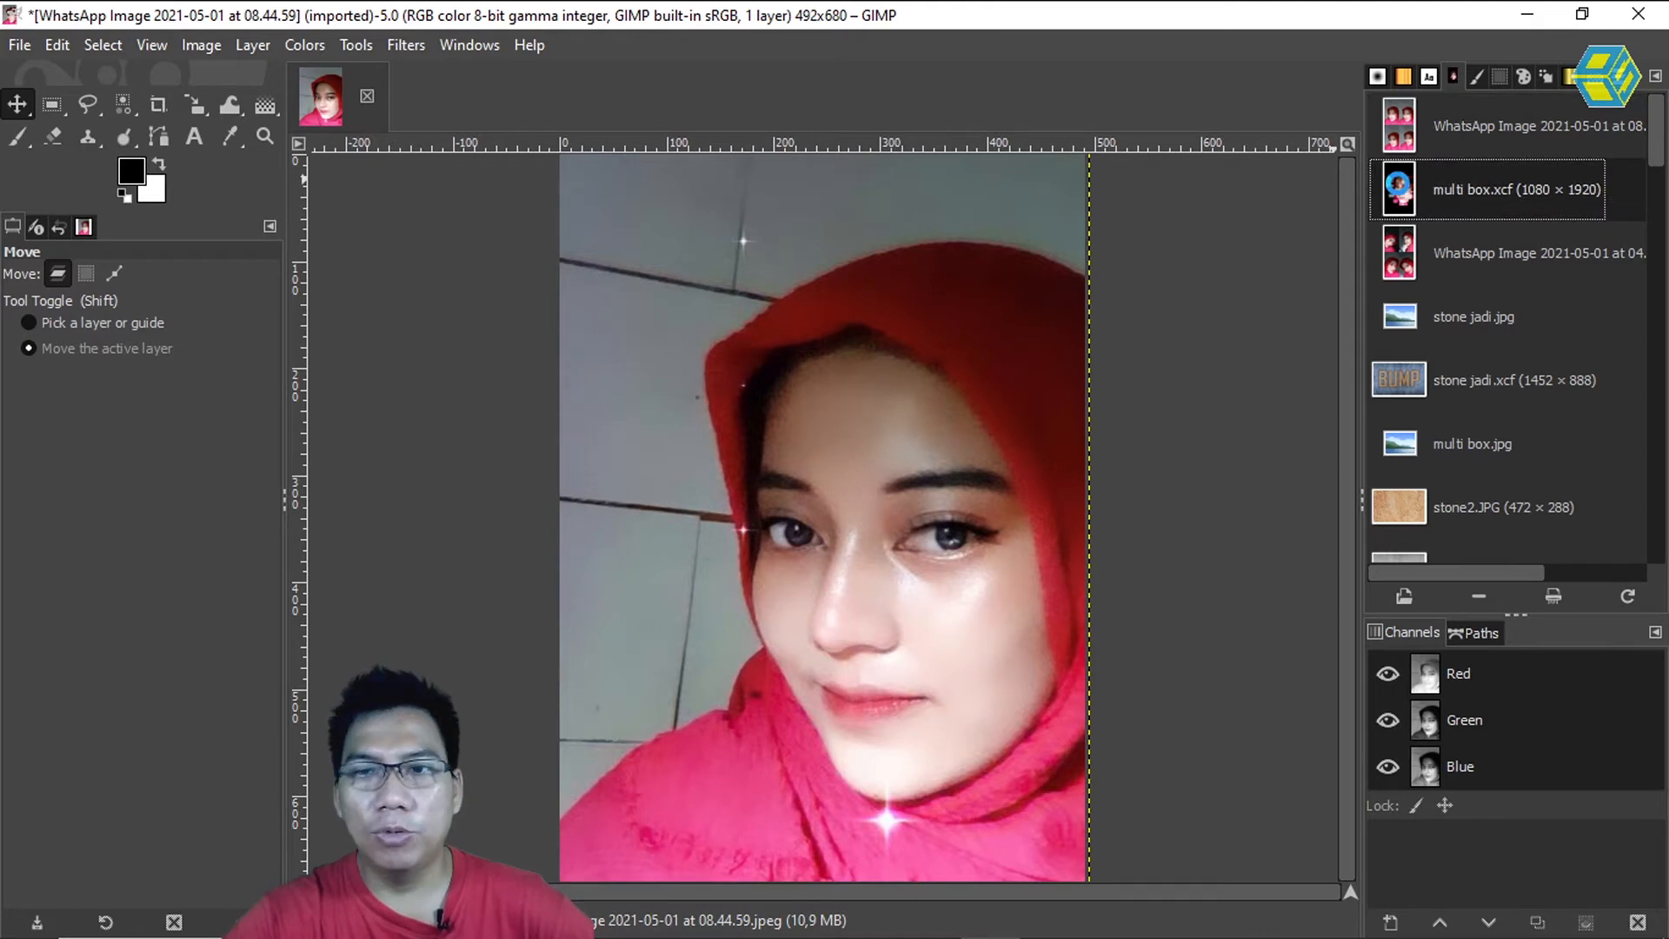
double_click(1402, 191)
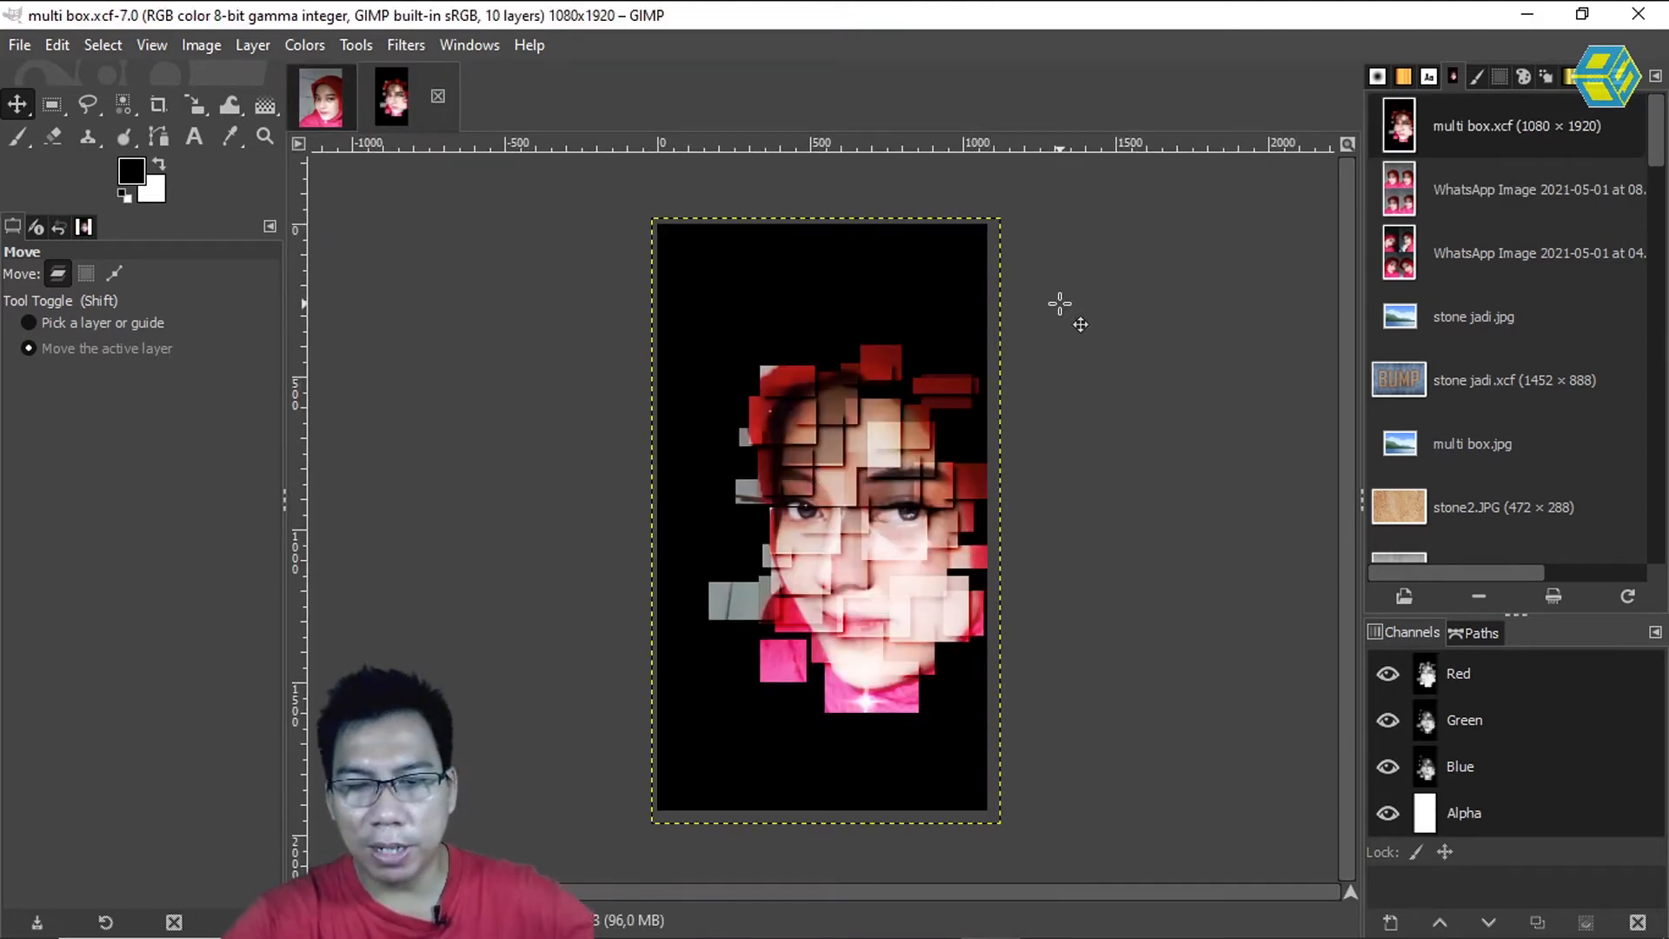
key("plus")
key("plus")
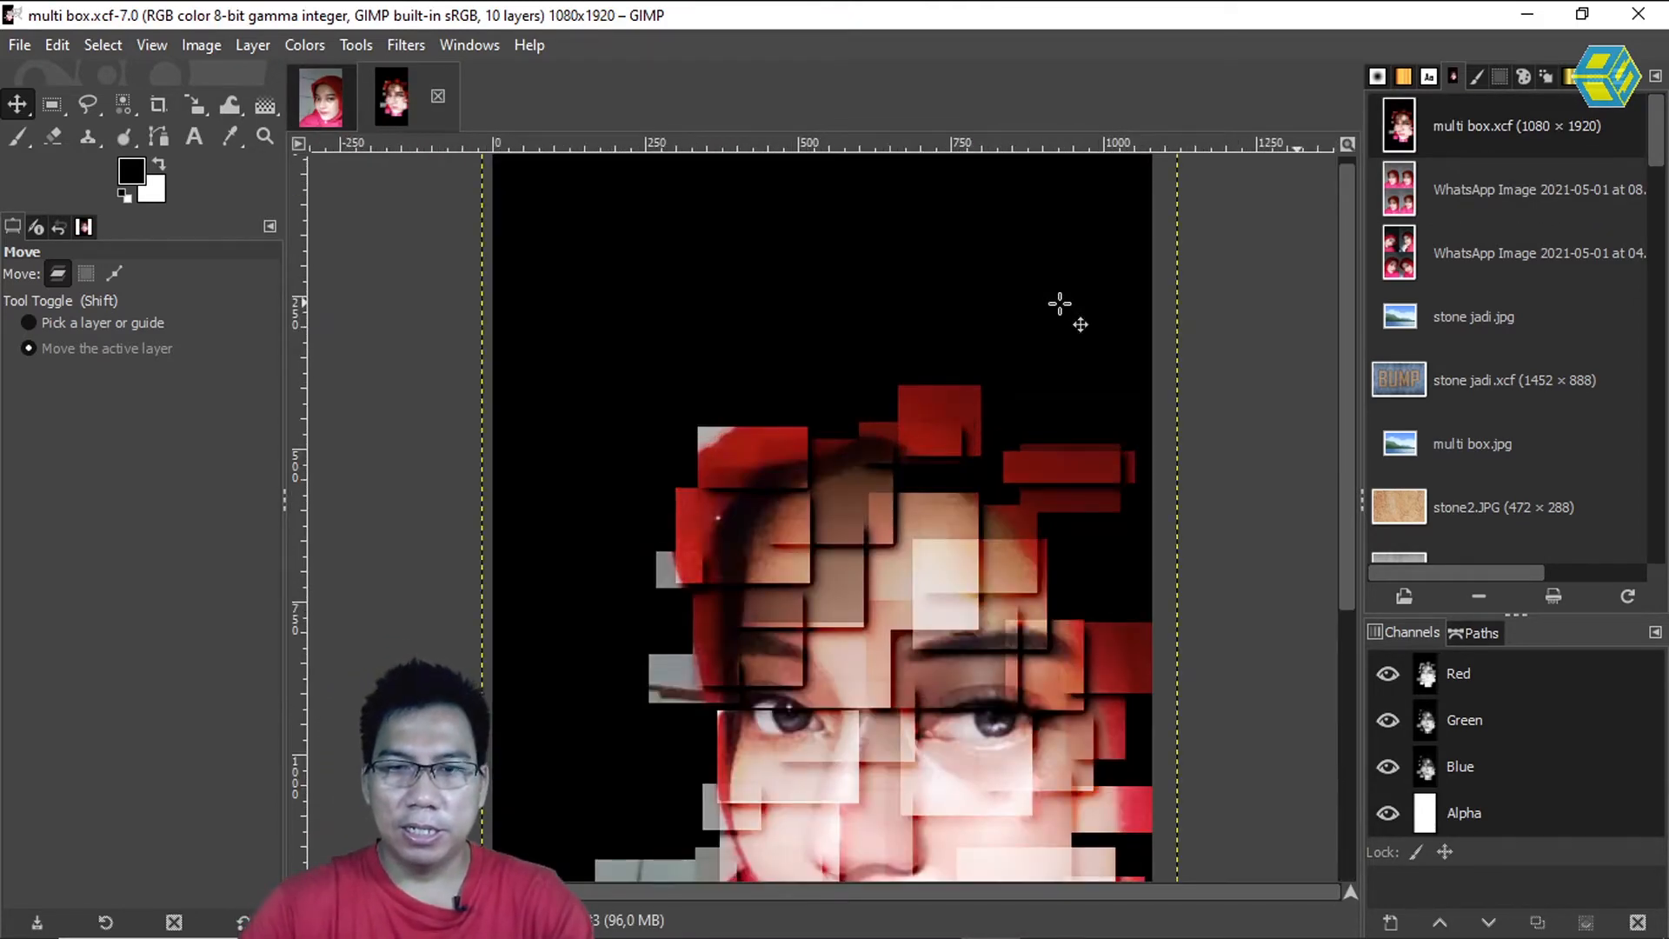
left_click_drag(1345, 274, 1352, 392)
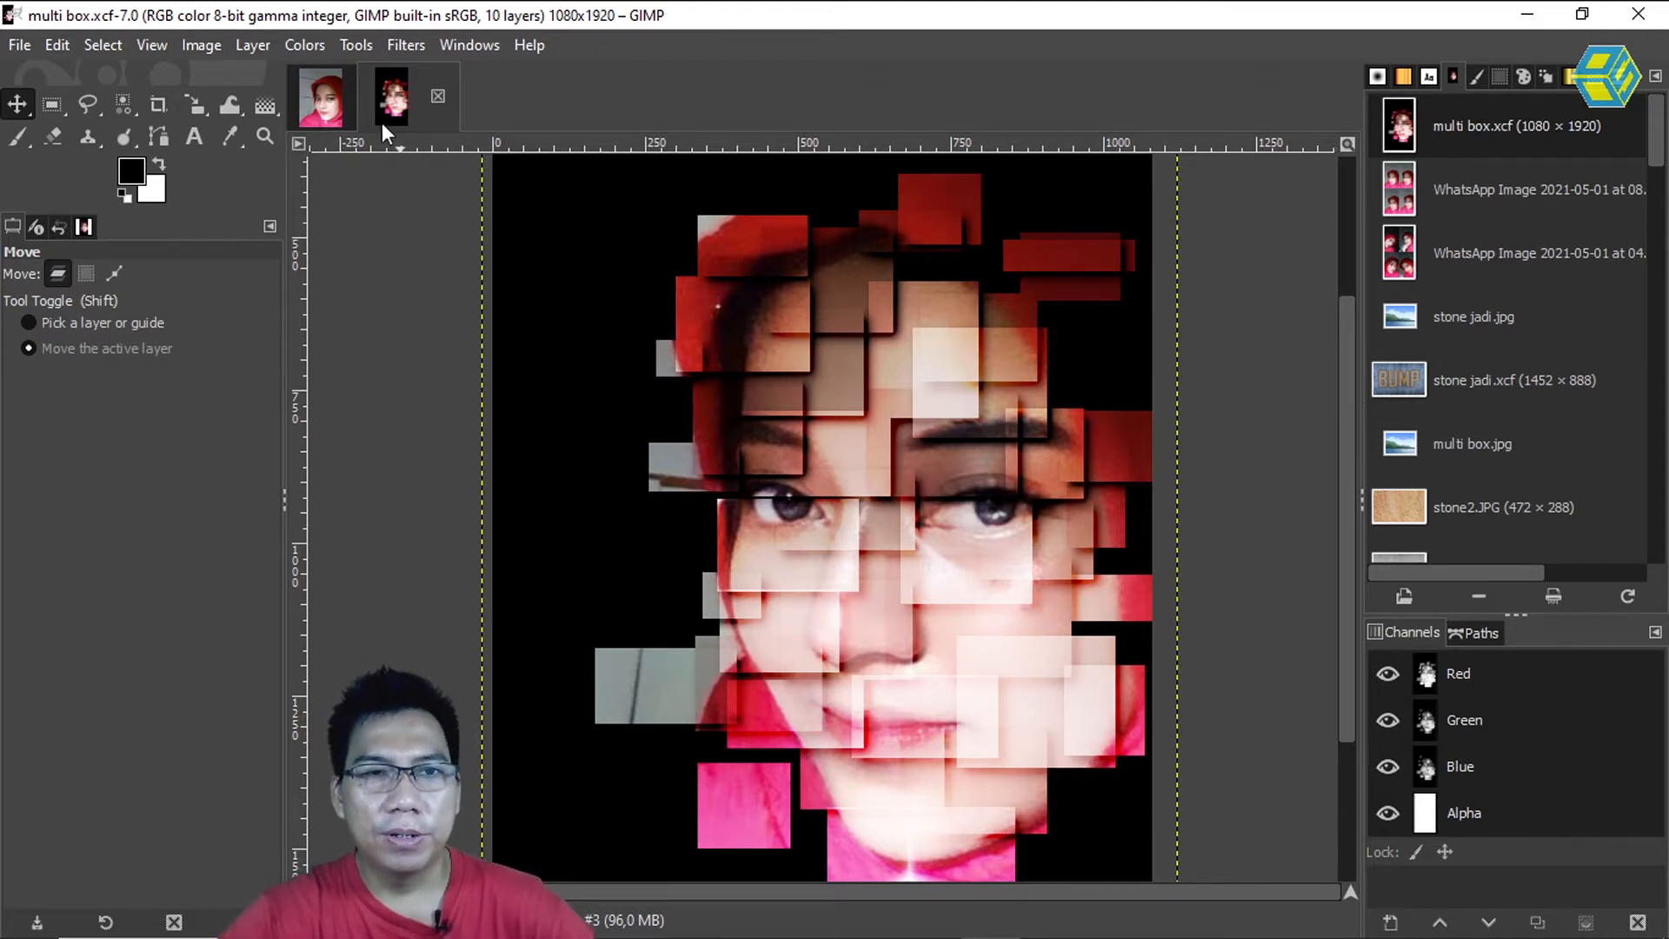
left_click(328, 97)
left_click(422, 101)
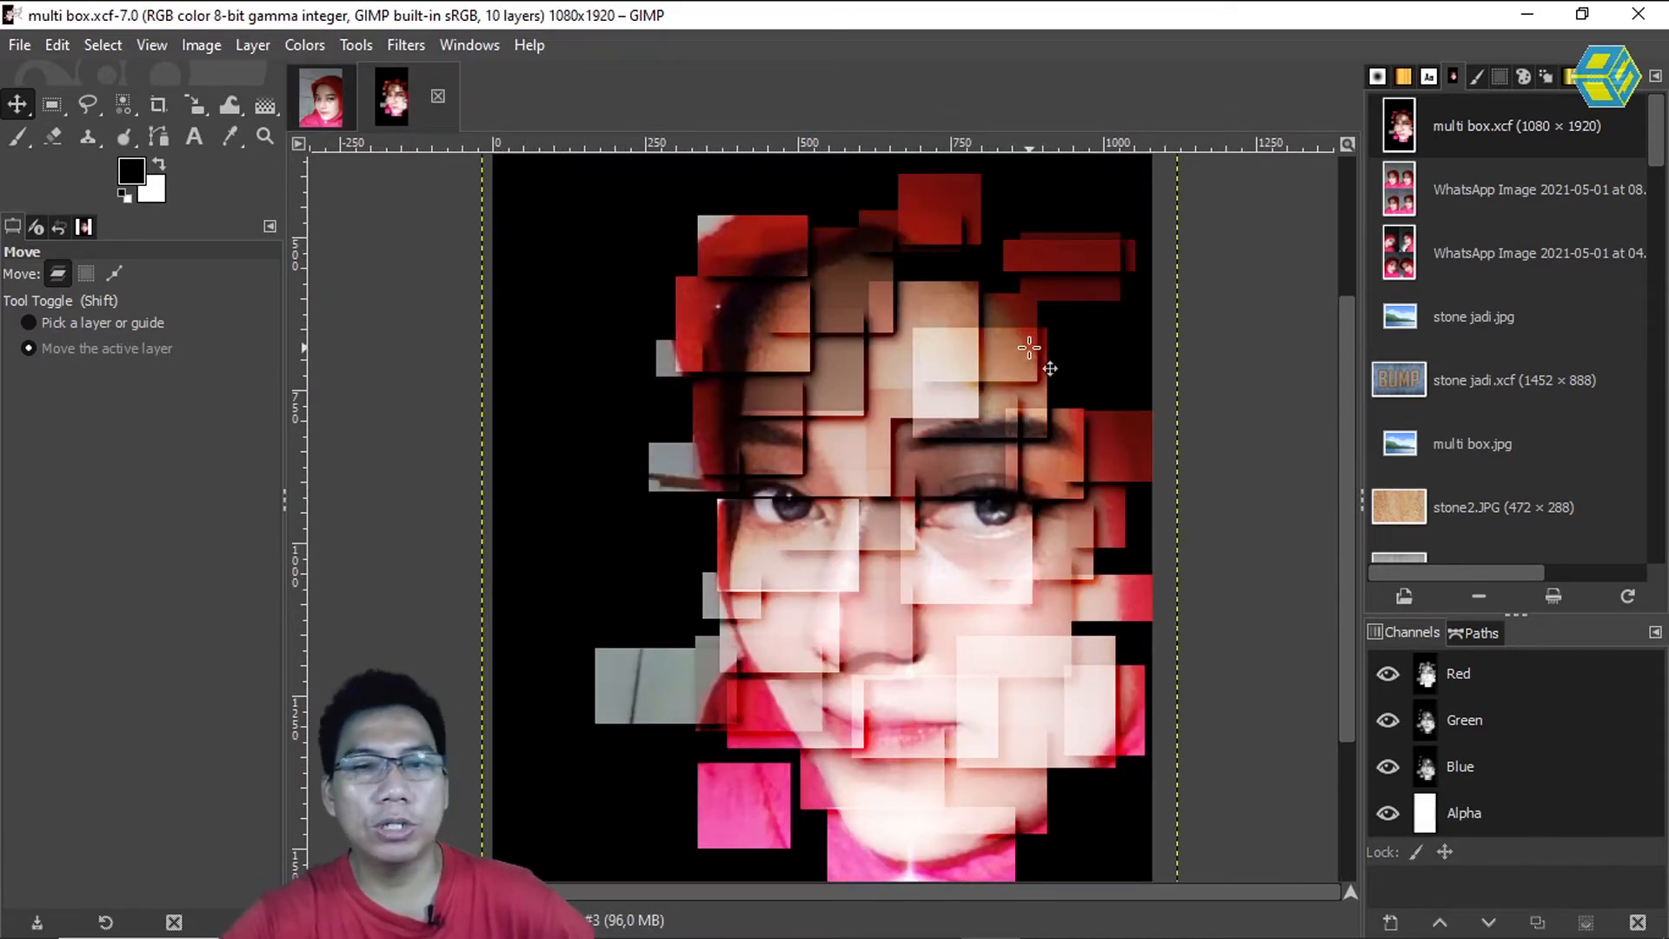
Step: Add a new layer named box, filled with transparency, above the photo layer in the cropped portrait image
left_click(322, 103)
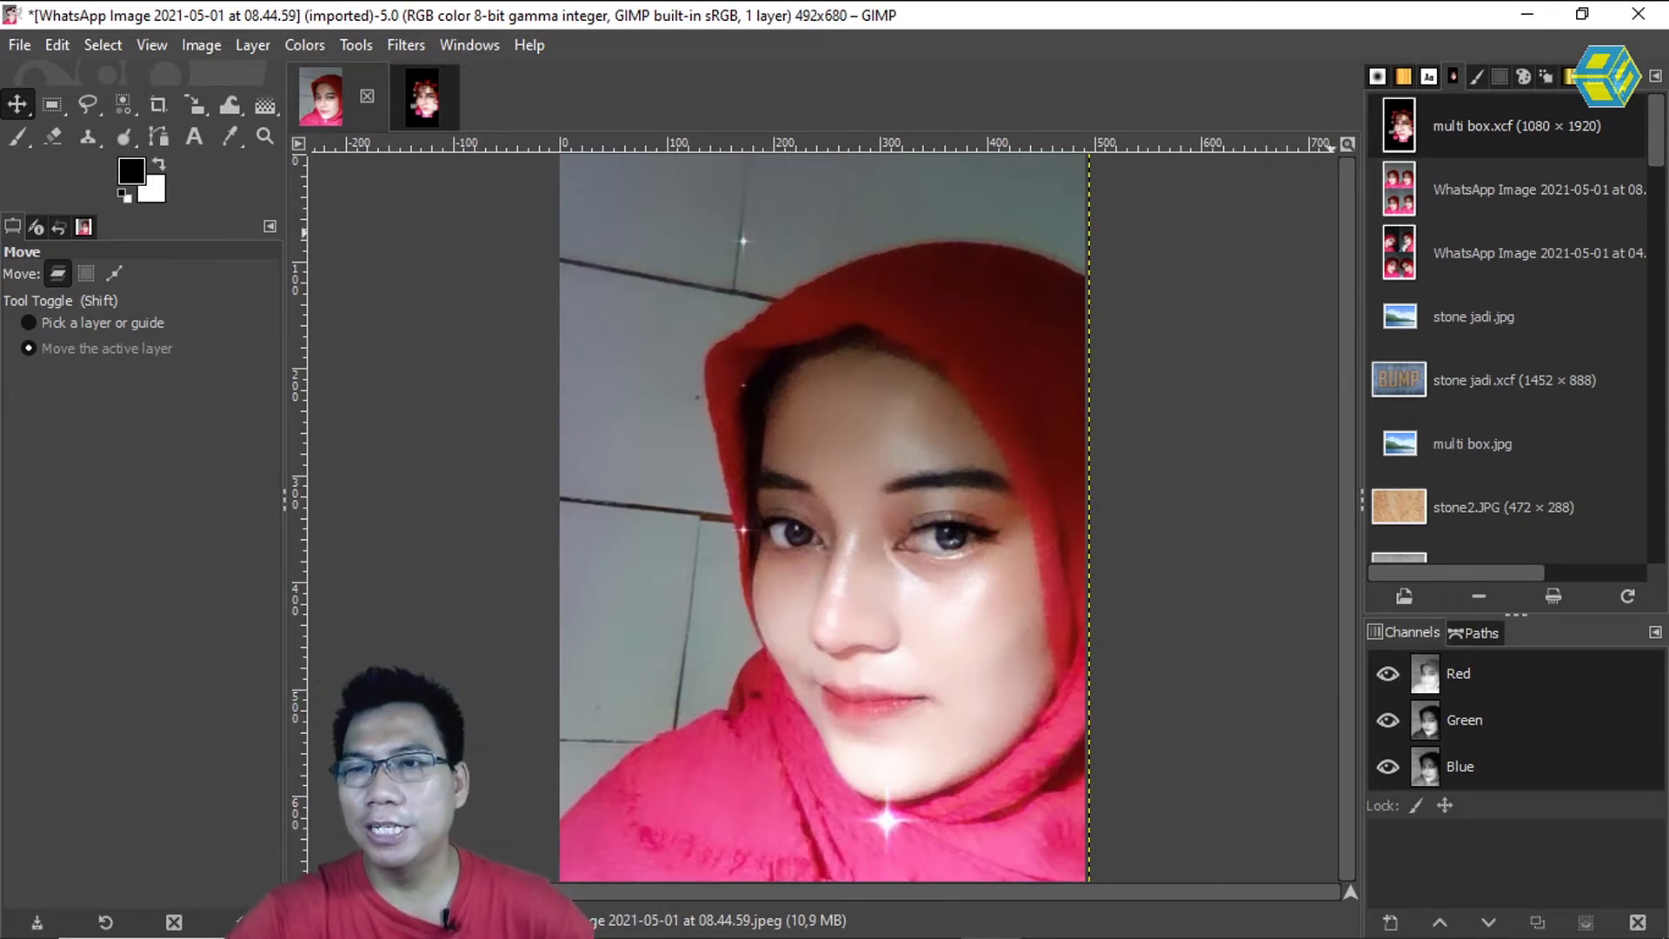
key("ctrl+l")
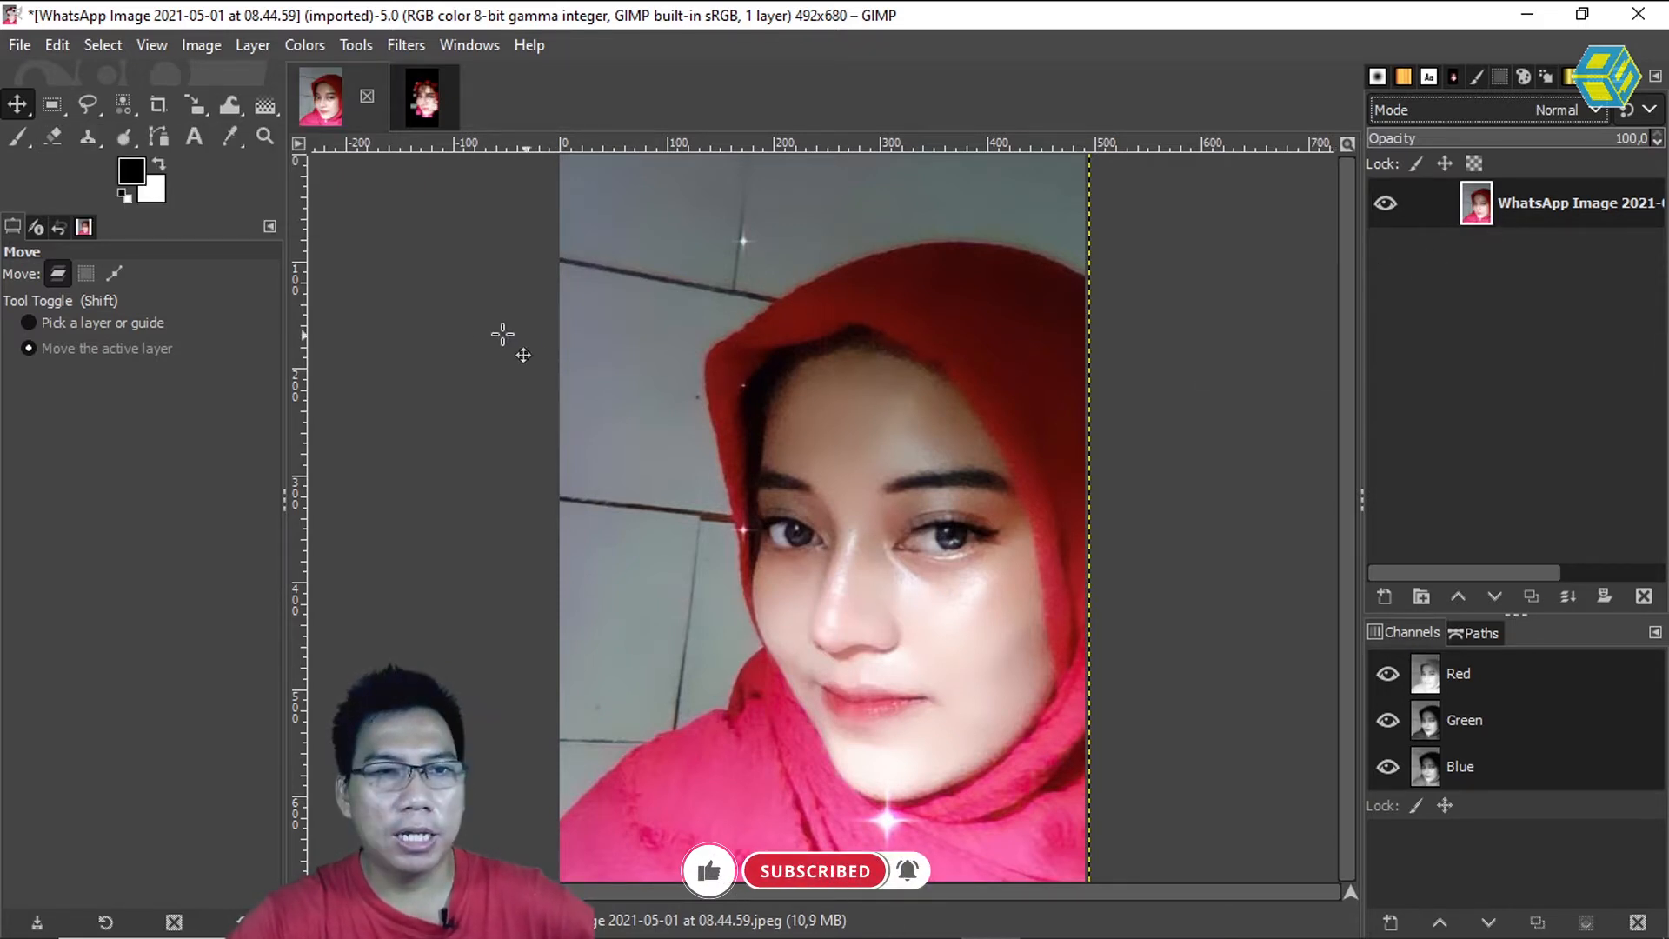
left_click(1385, 594)
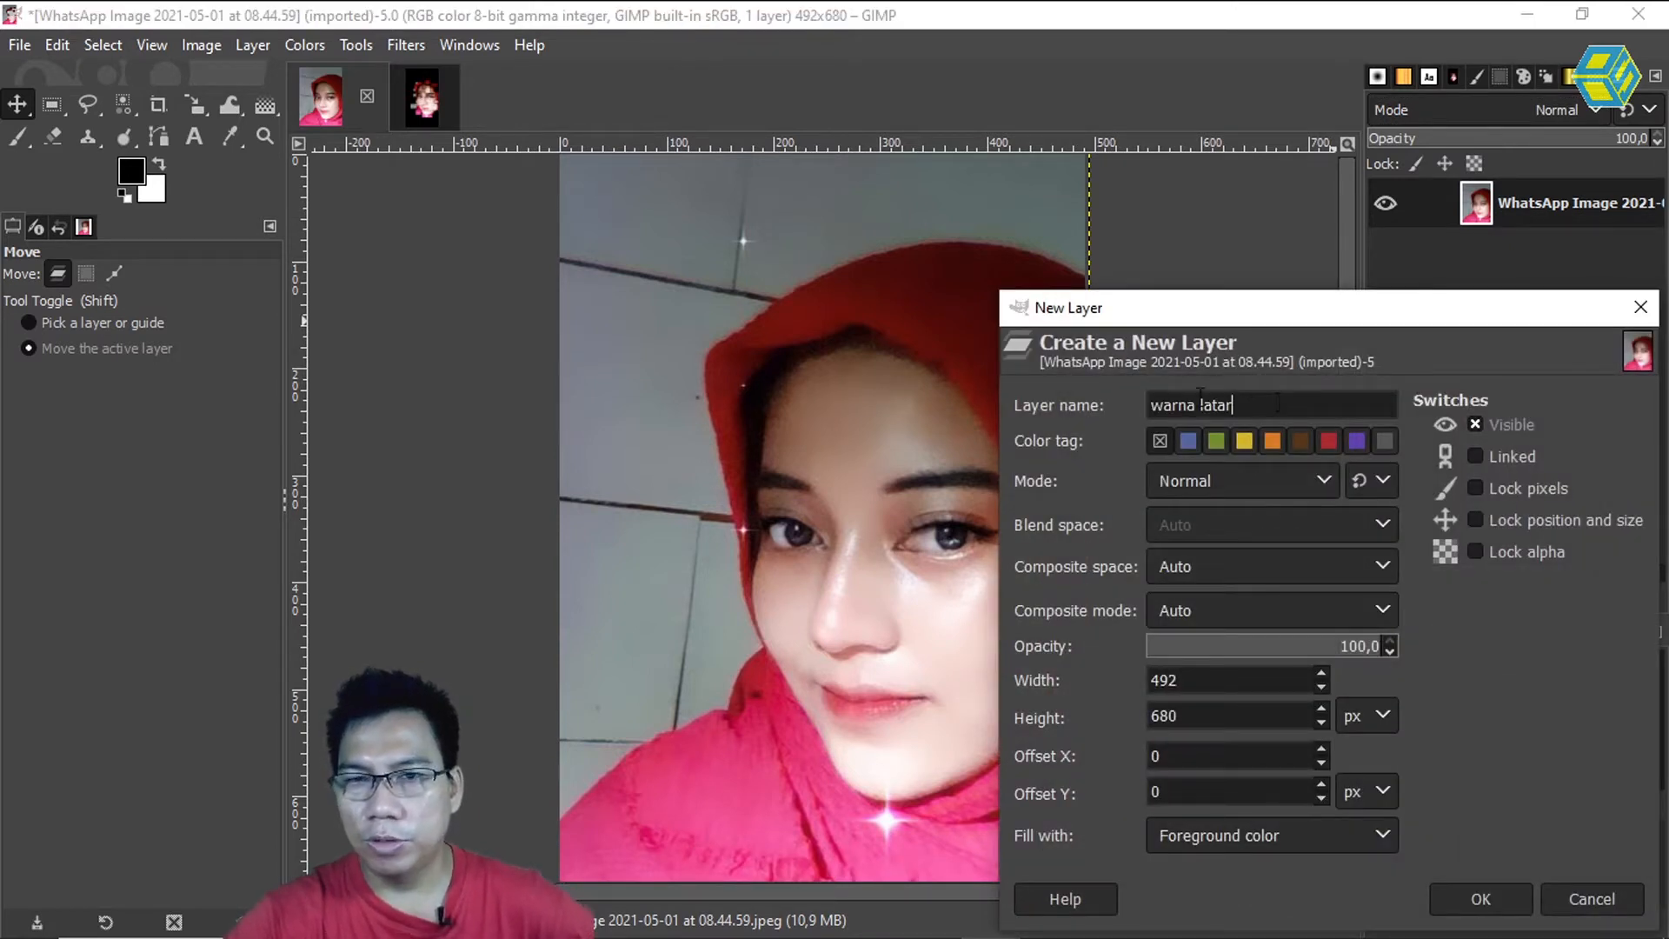
type("box")
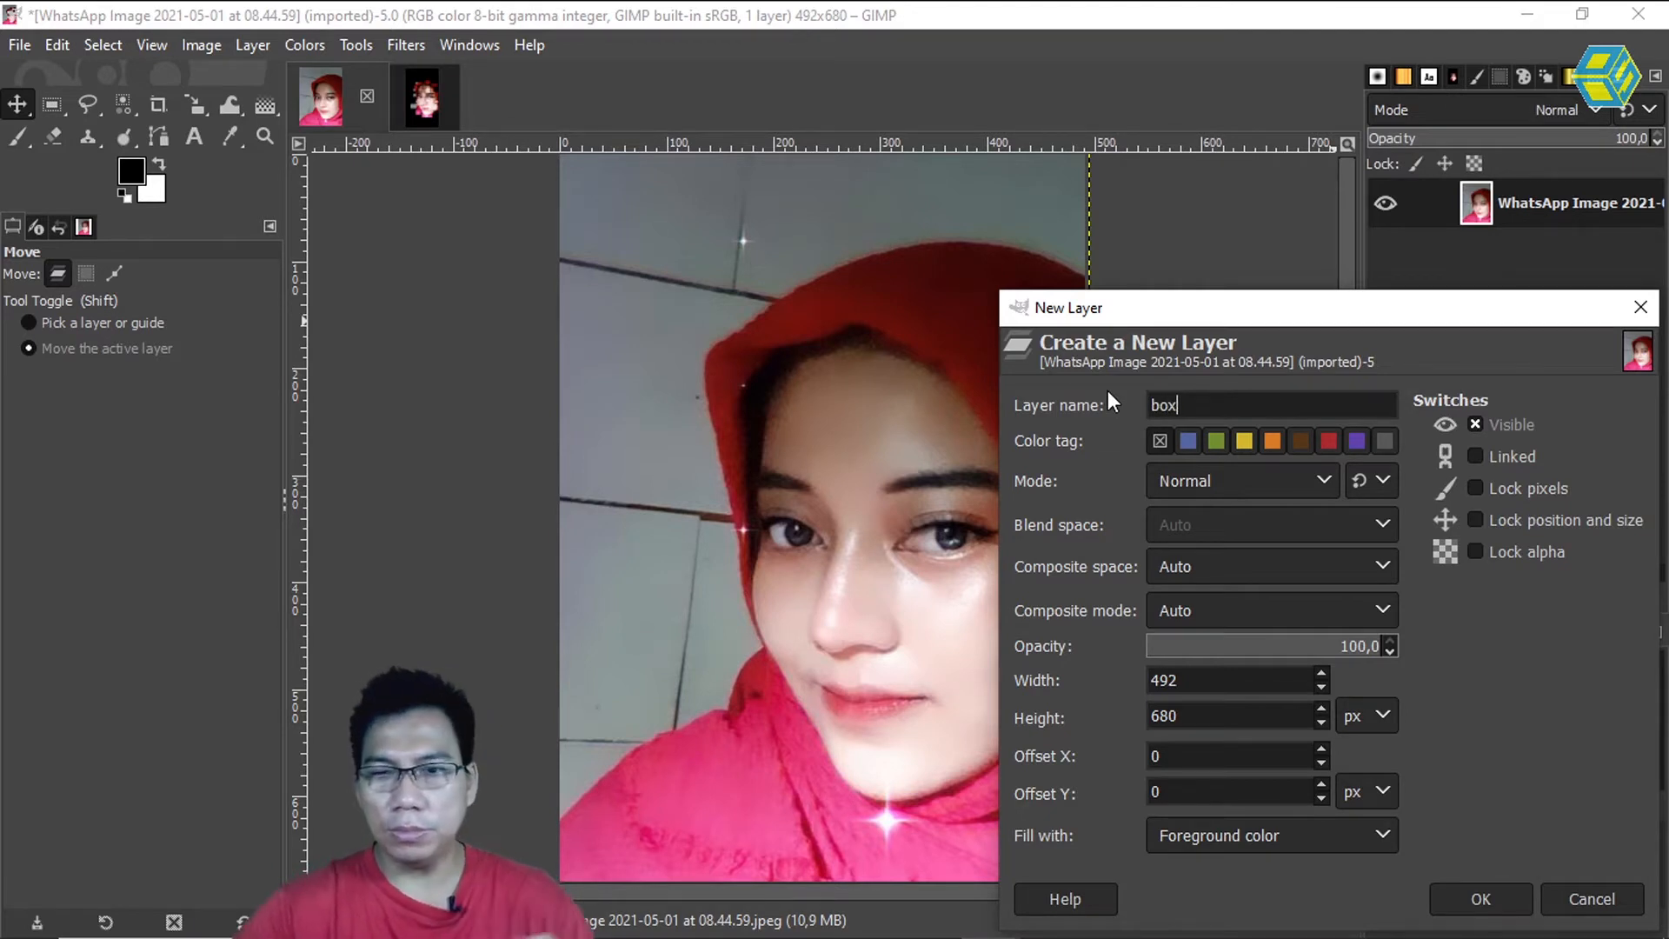
left_click(1241, 827)
left_click(1238, 771)
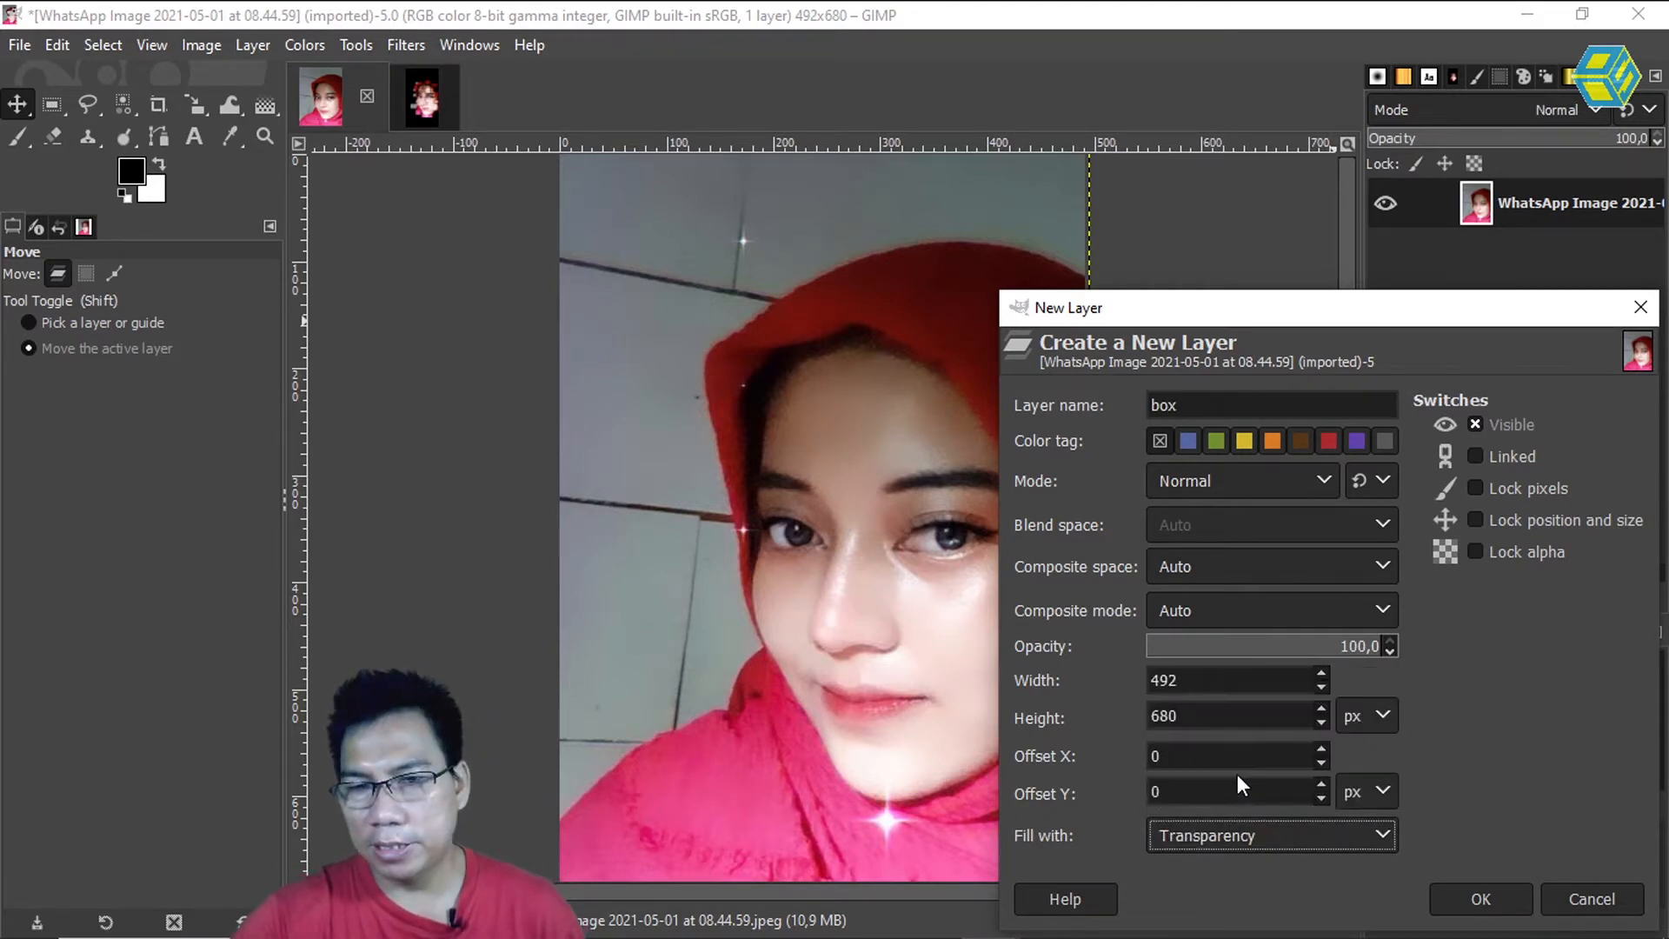
left_click(1494, 897)
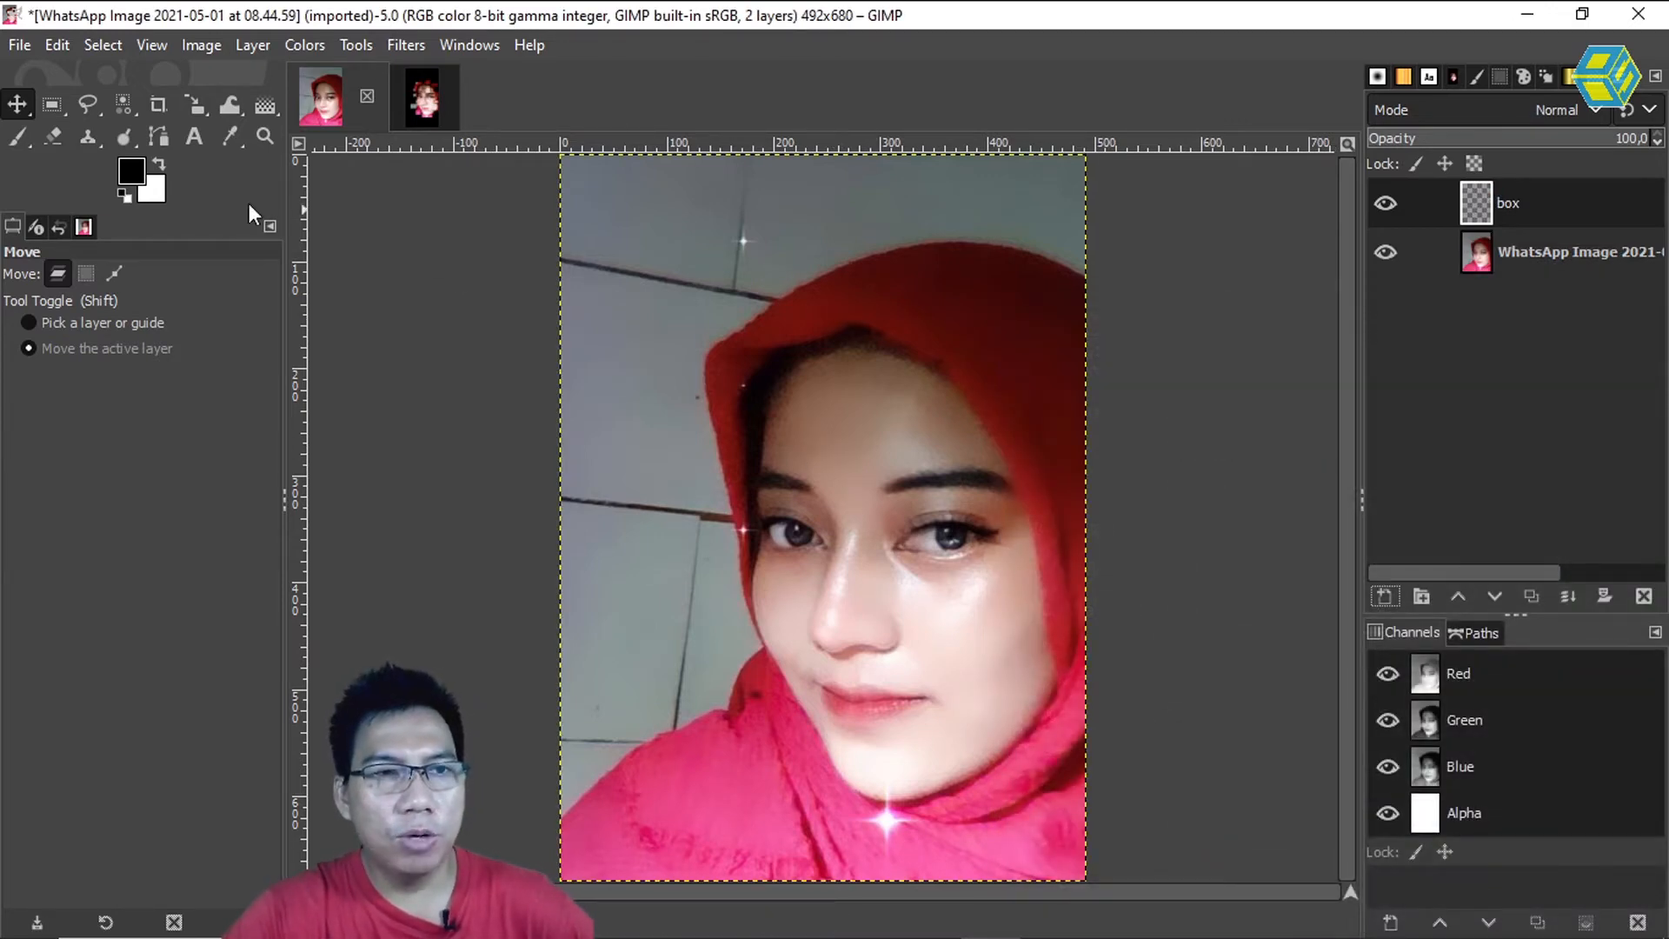
Step: On the box layer, select eleven separate rectangles scattered over the face and scarf, including one about 91 × 75 px and one about 28 × 24 px
left_click(54, 105)
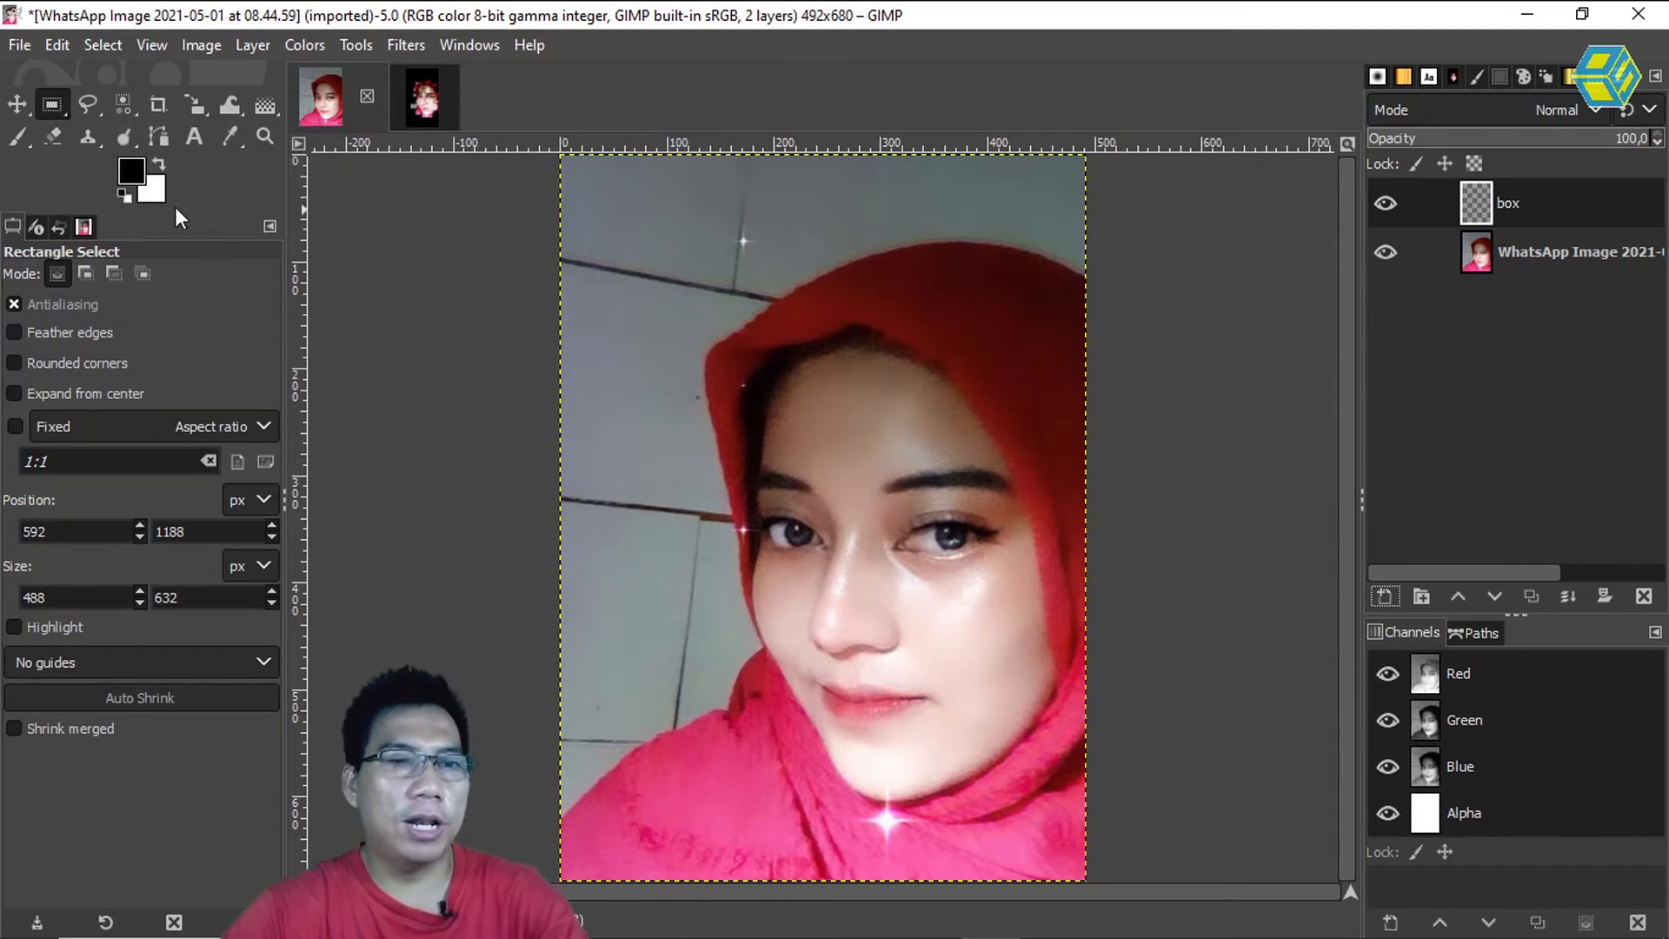
left_click_drag(747, 346, 844, 425)
key("shift")
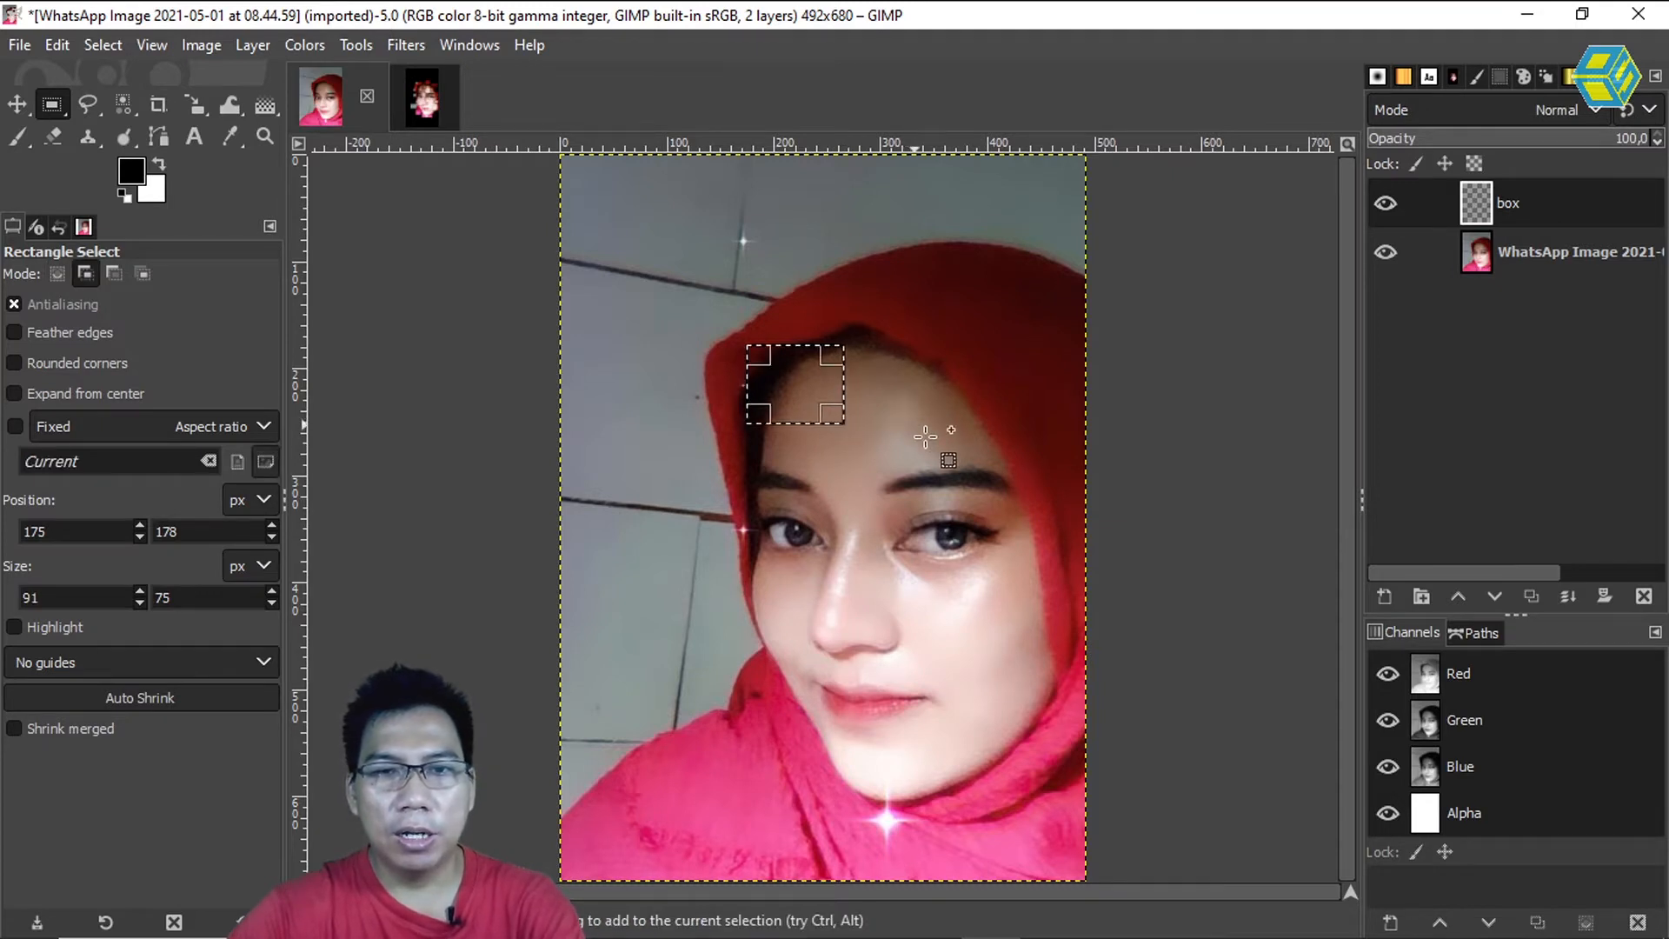
left_click_drag(913, 406, 1025, 482)
left_click_drag(1009, 372, 1009, 370)
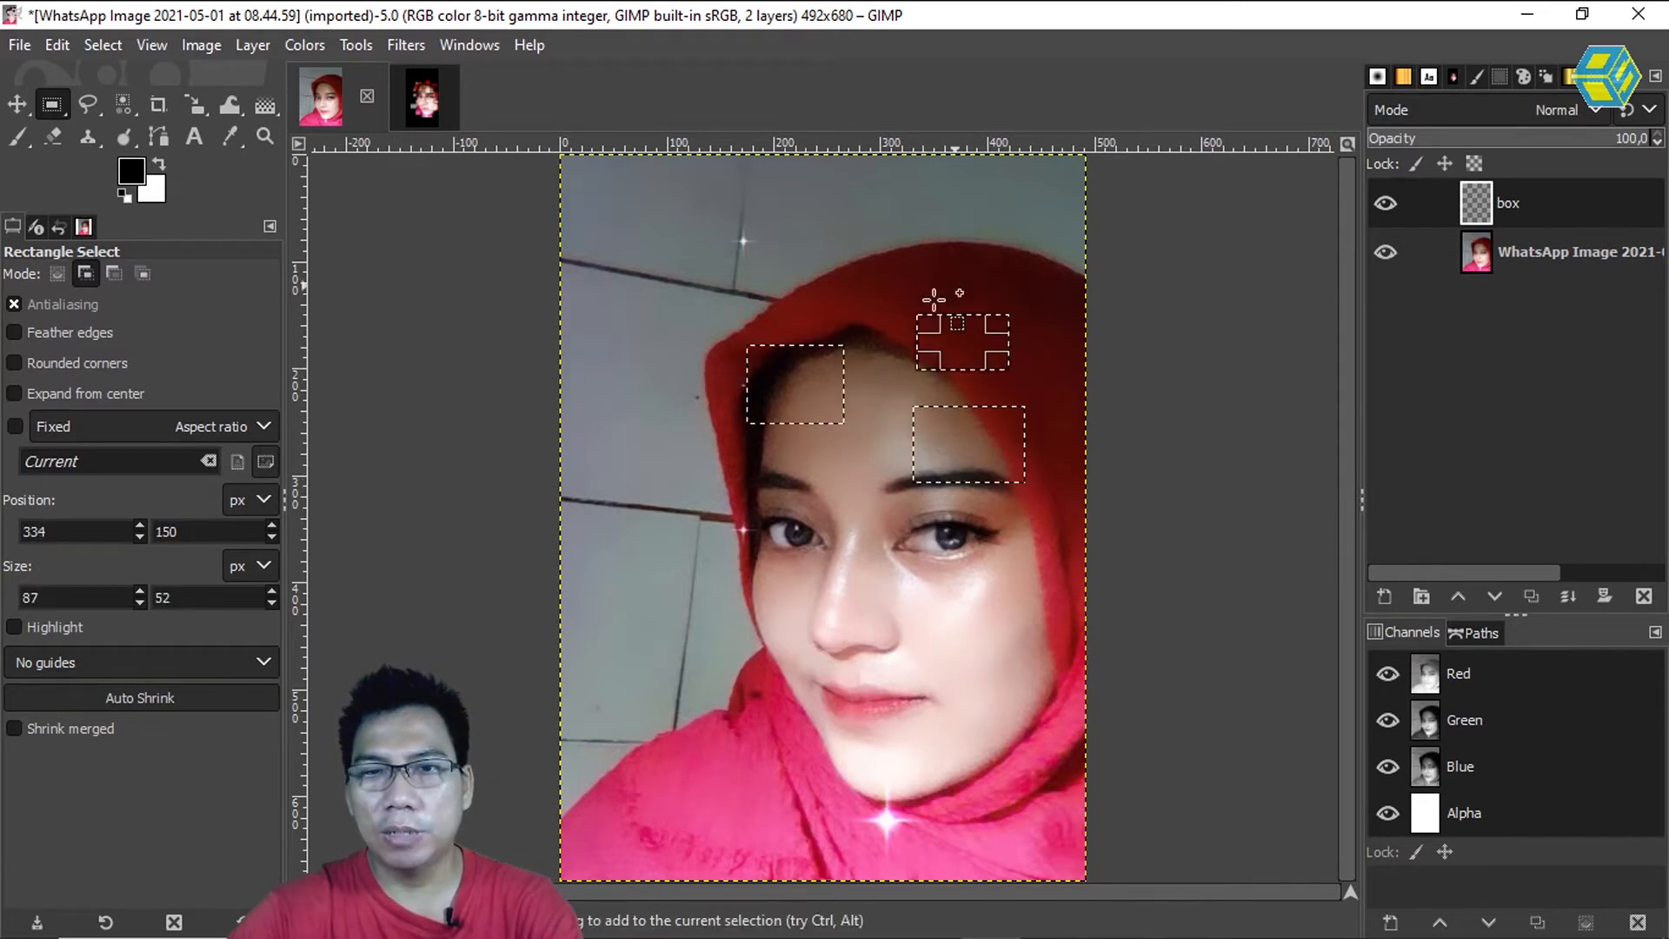
left_click_drag(738, 505, 851, 584)
left_click_drag(929, 521, 1062, 629)
left_click_drag(947, 704, 1044, 790)
left_click_drag(785, 763, 899, 827)
left_click_drag(675, 727, 740, 789)
left_click_drag(1045, 657, 1087, 691)
left_click_drag(808, 451, 838, 476)
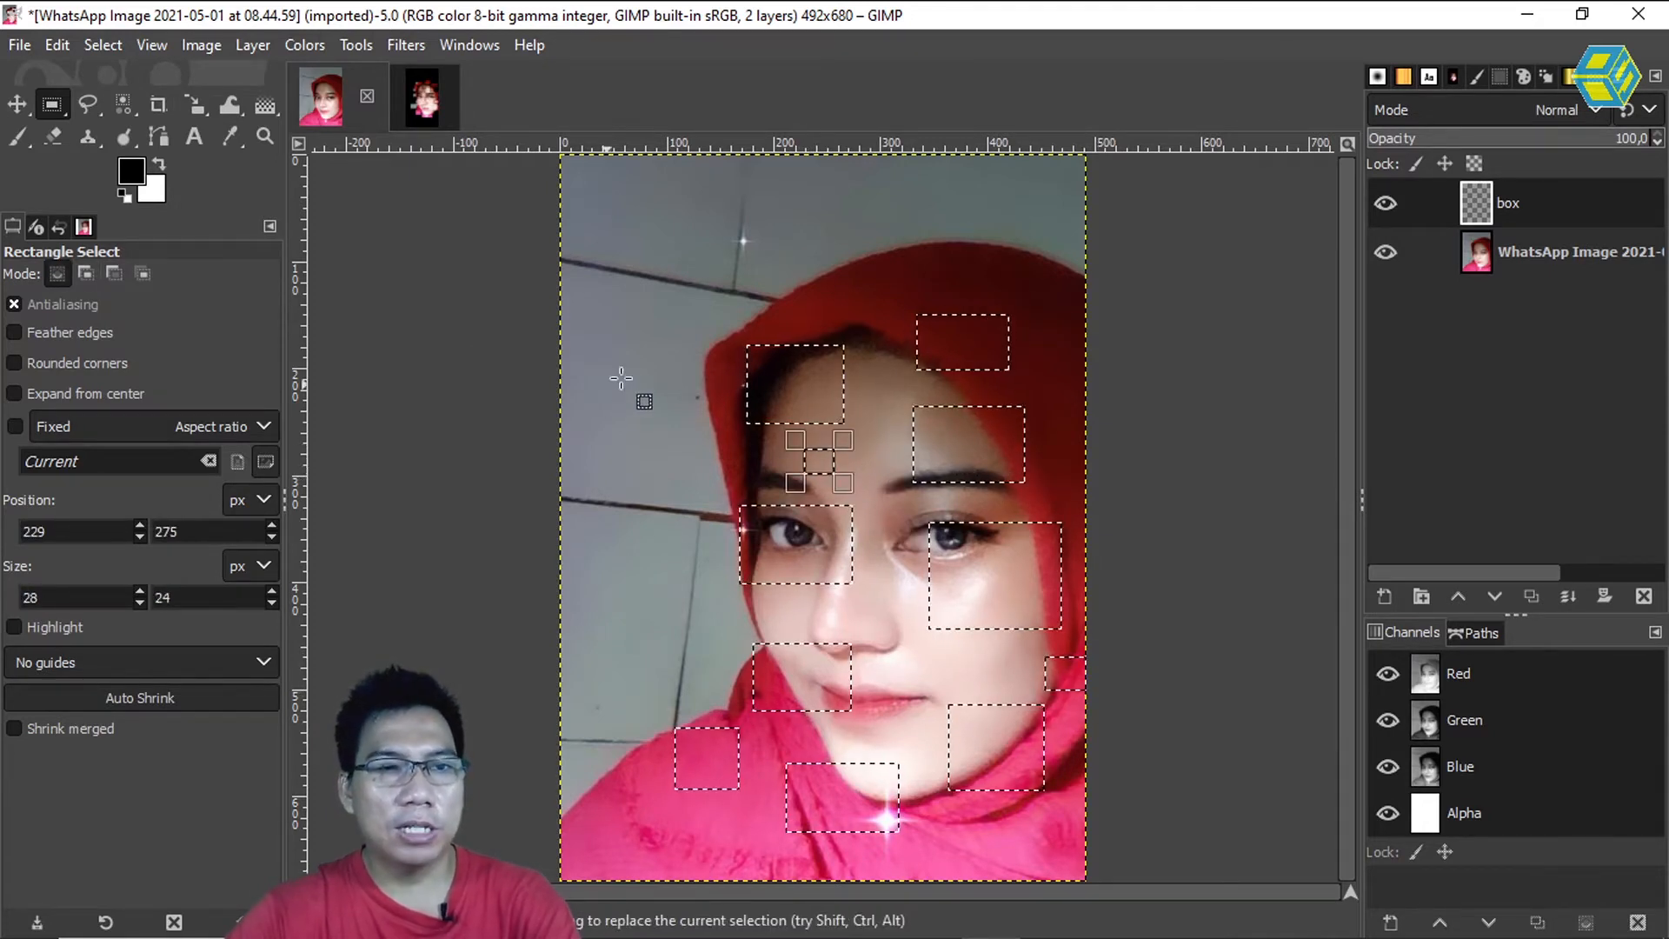
Step: Set the foreground colour to light grey c2bdbd and fill the selected rectangles on the box layer with it
left_click(136, 169)
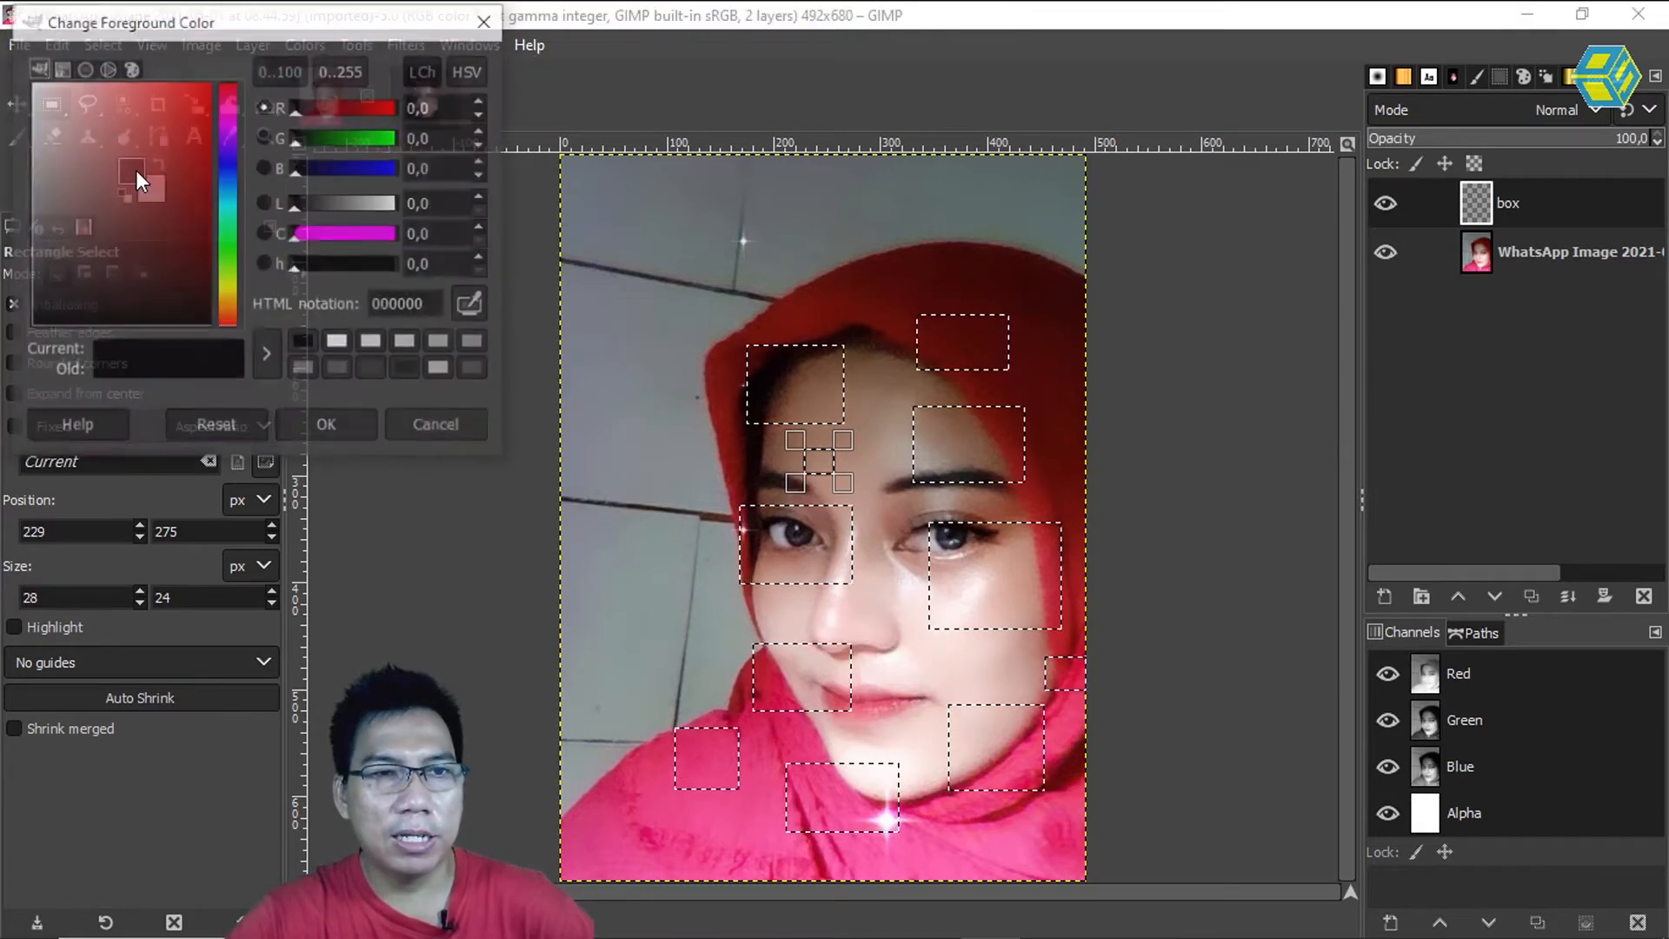
left_click_drag(54, 140, 33, 139)
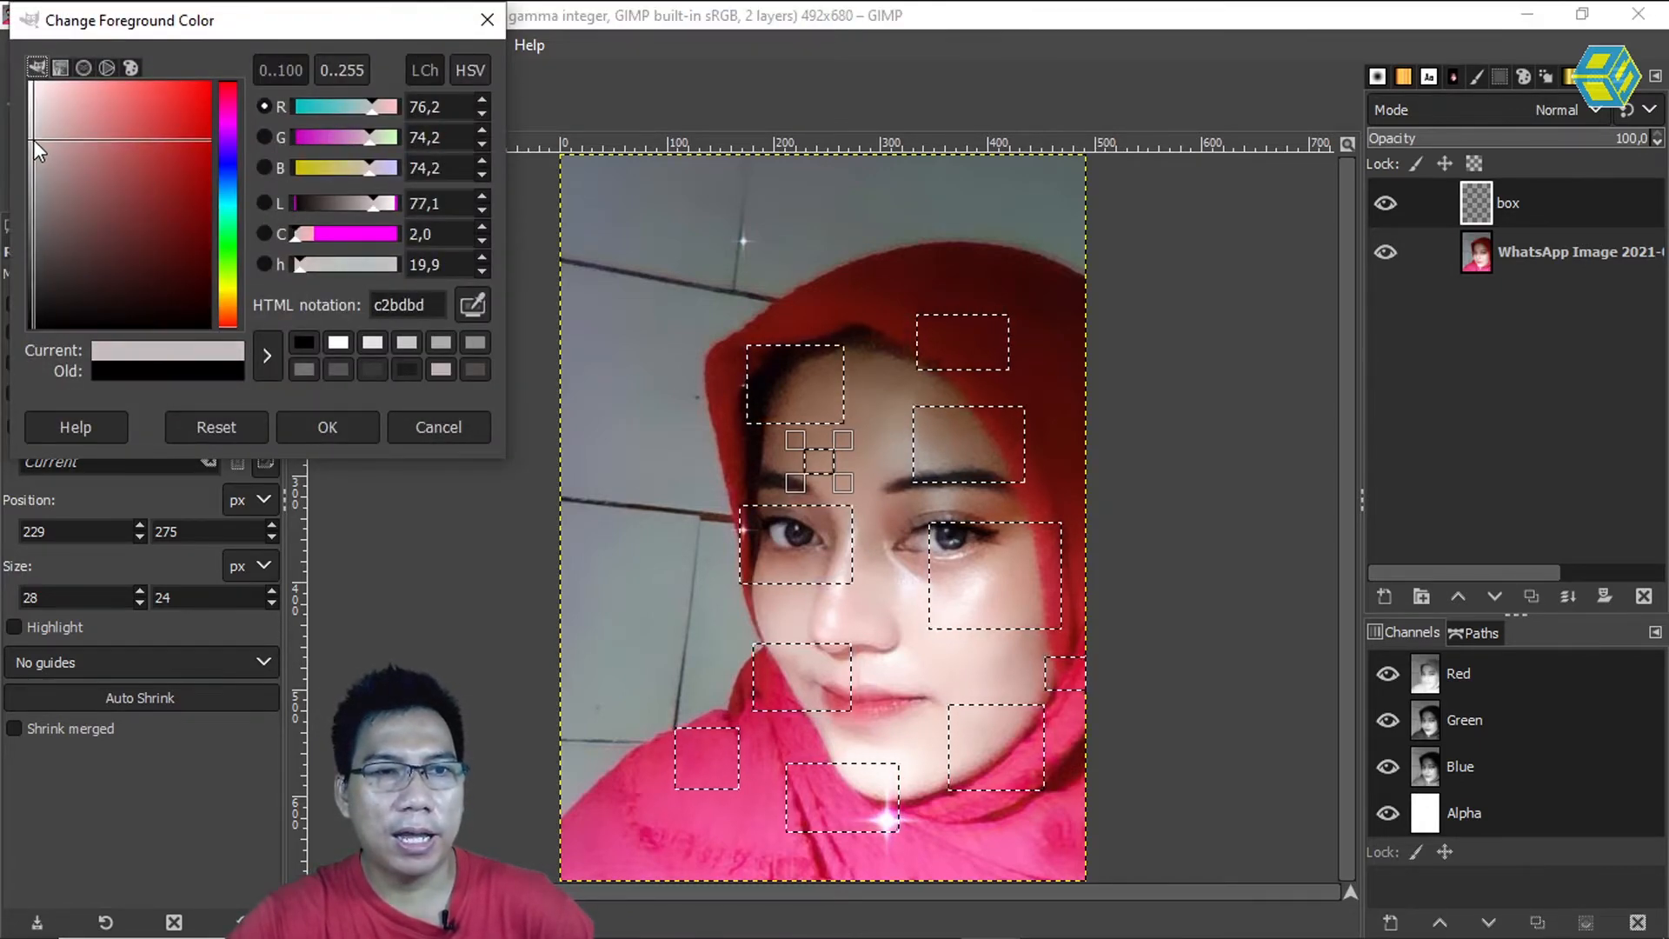
left_click(332, 421)
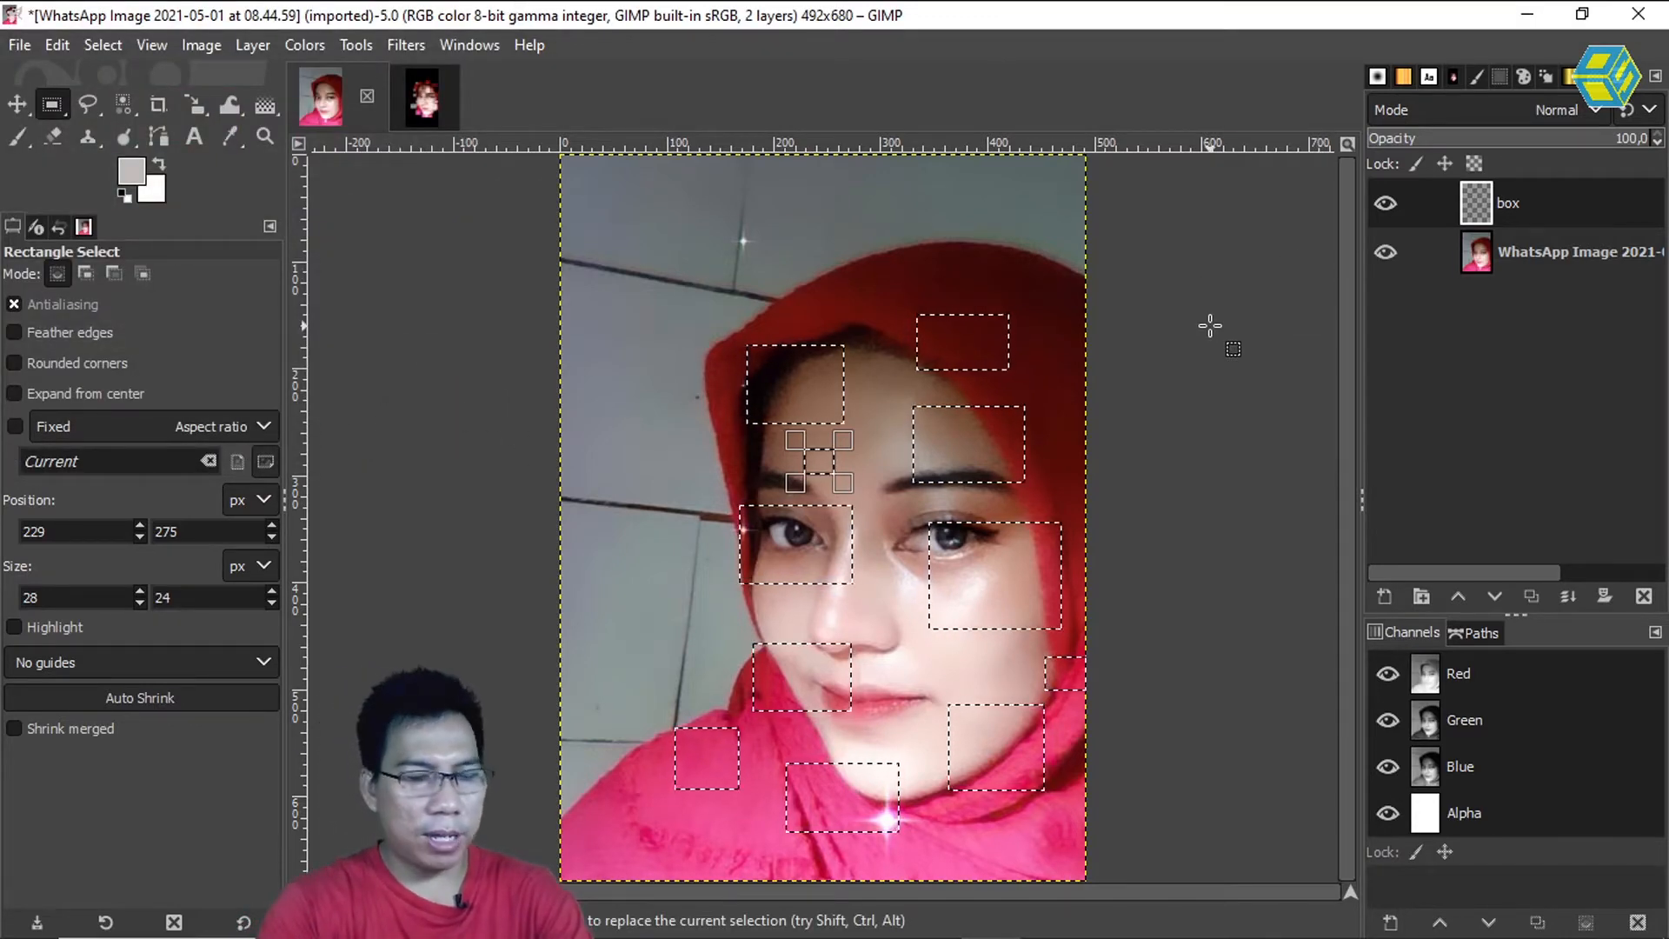
key("ctrl+comma")
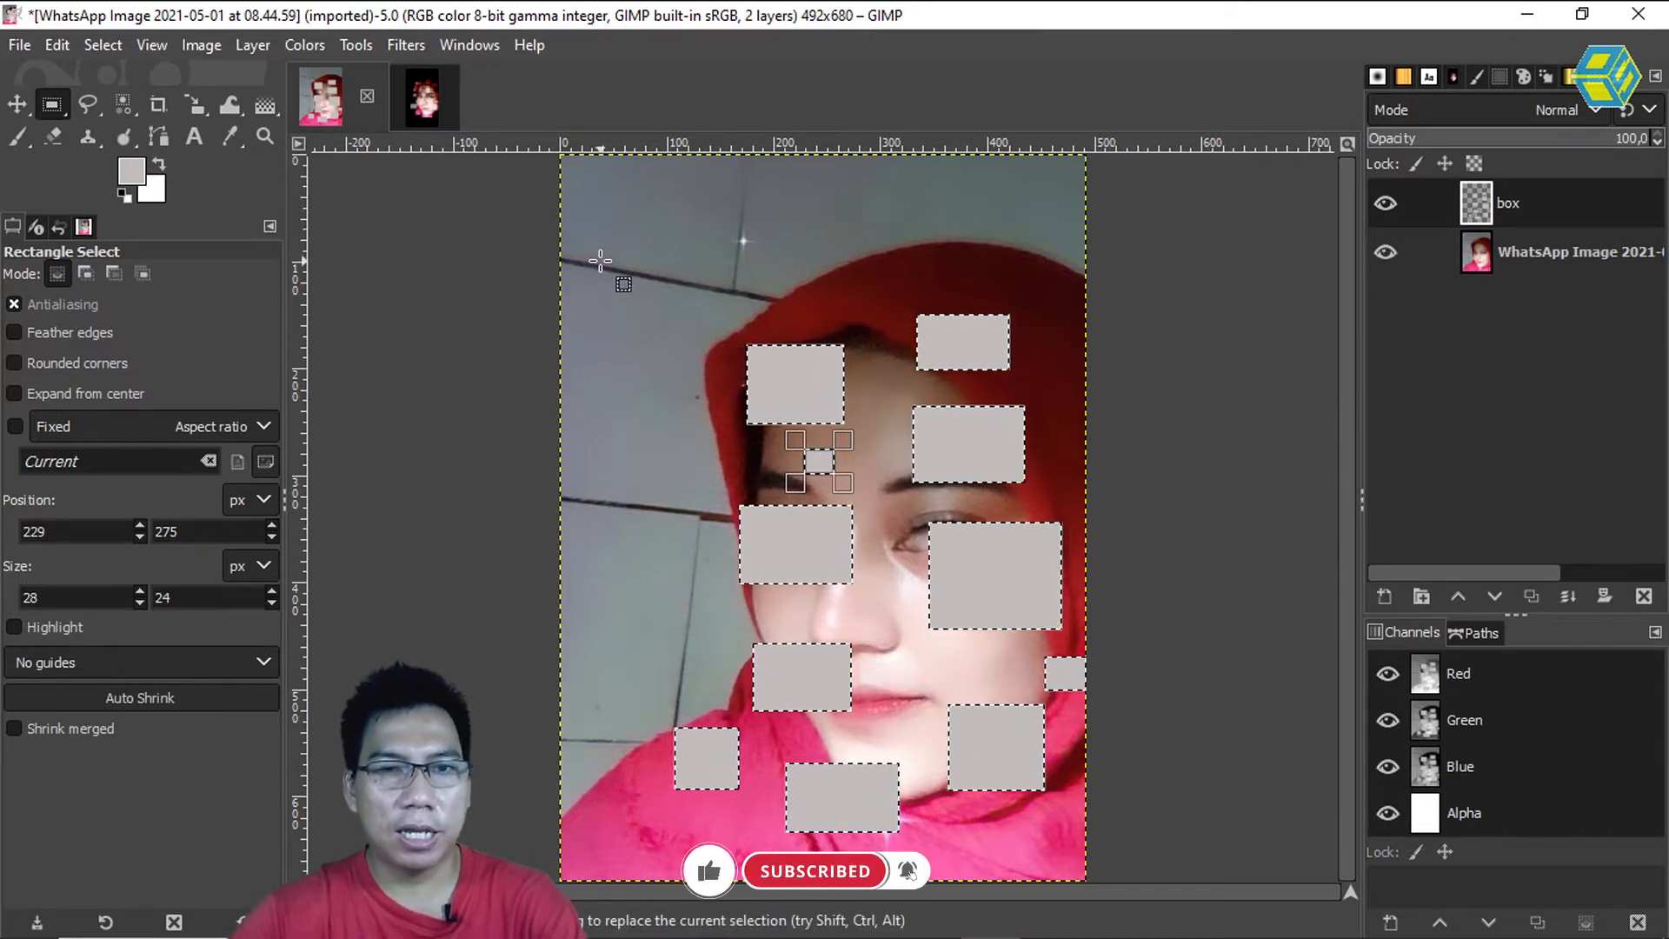
Step: Clear the selection and add a new transparent layer named box2 above the box layer
left_click(752, 269)
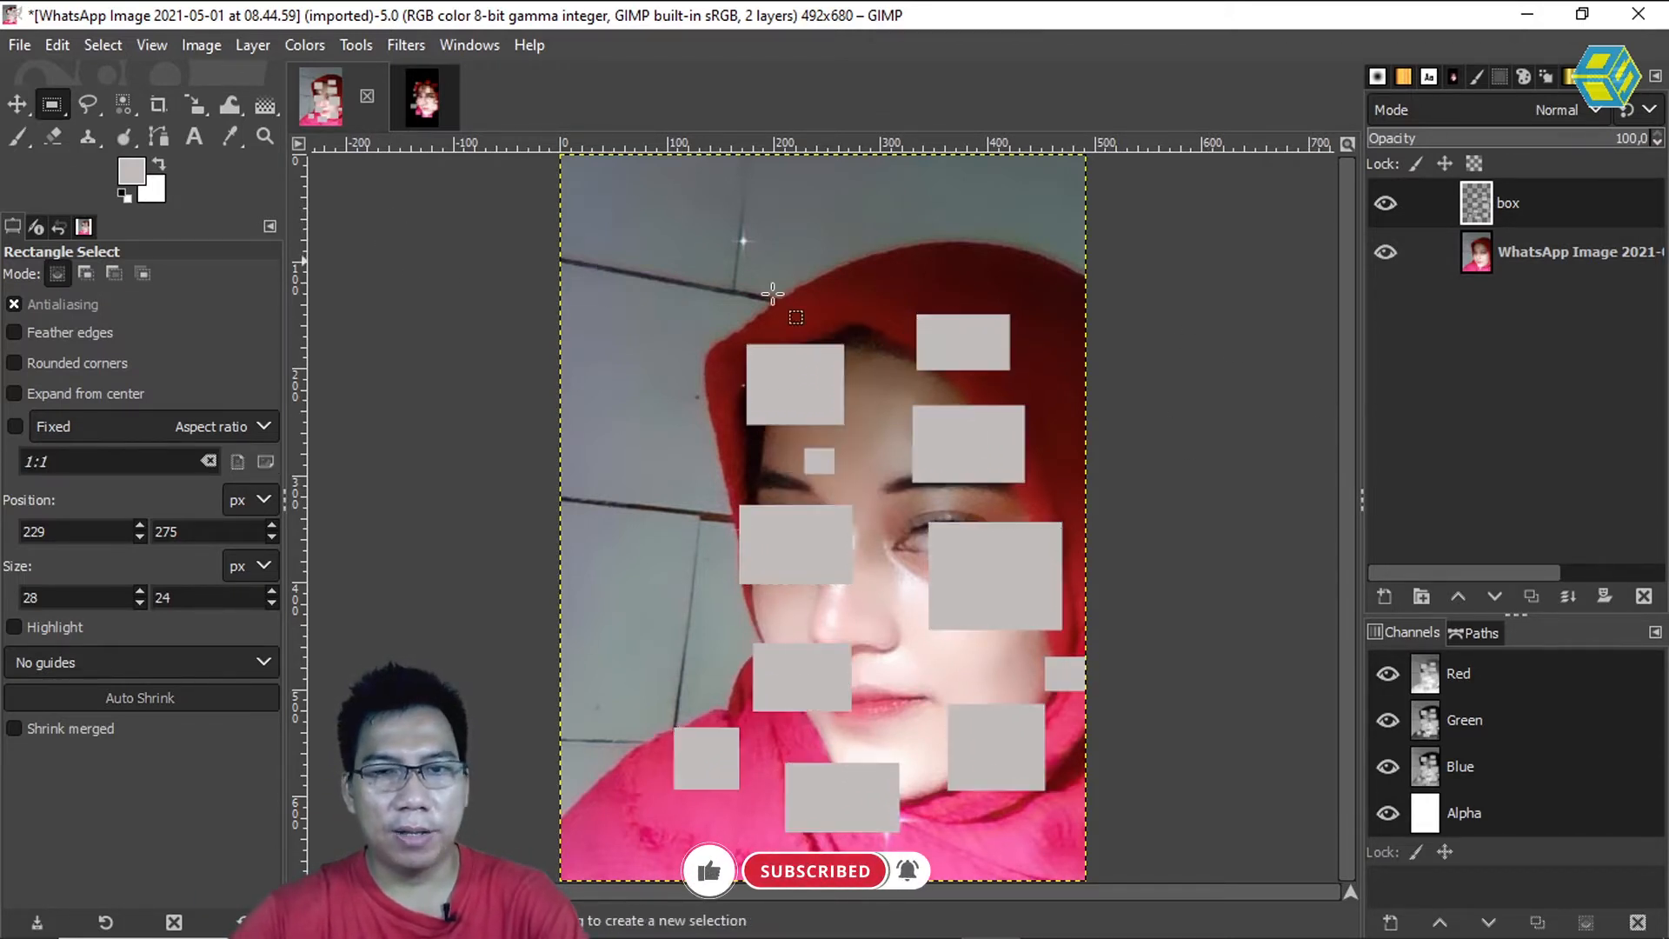
left_click(1384, 596)
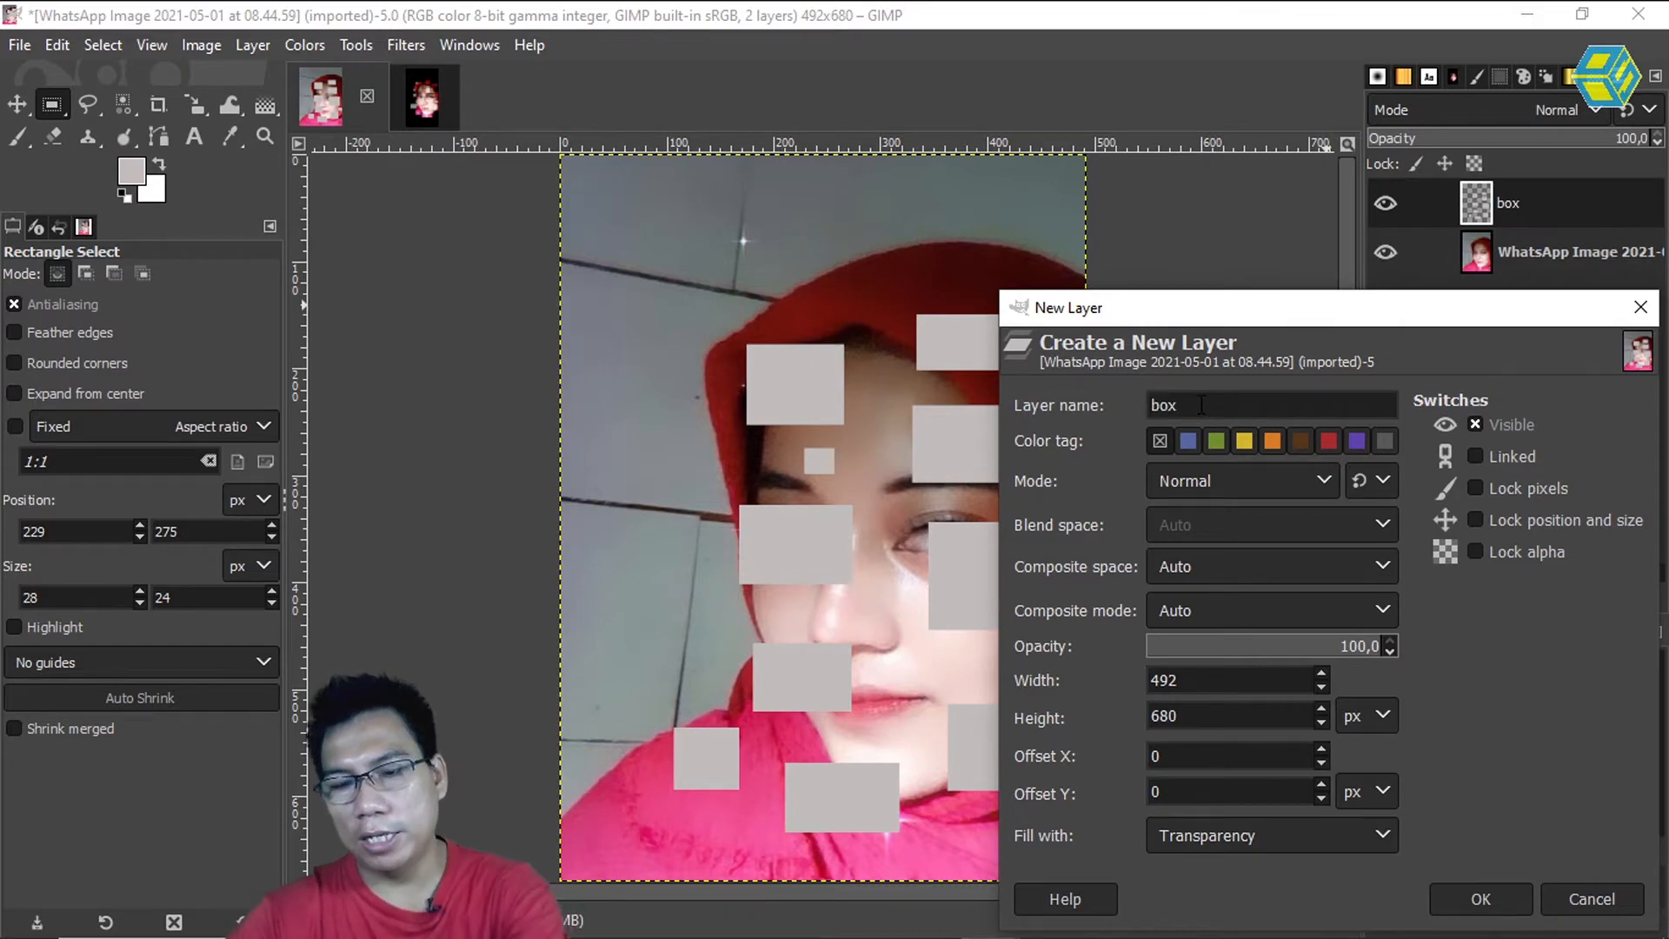
left_click(1494, 900)
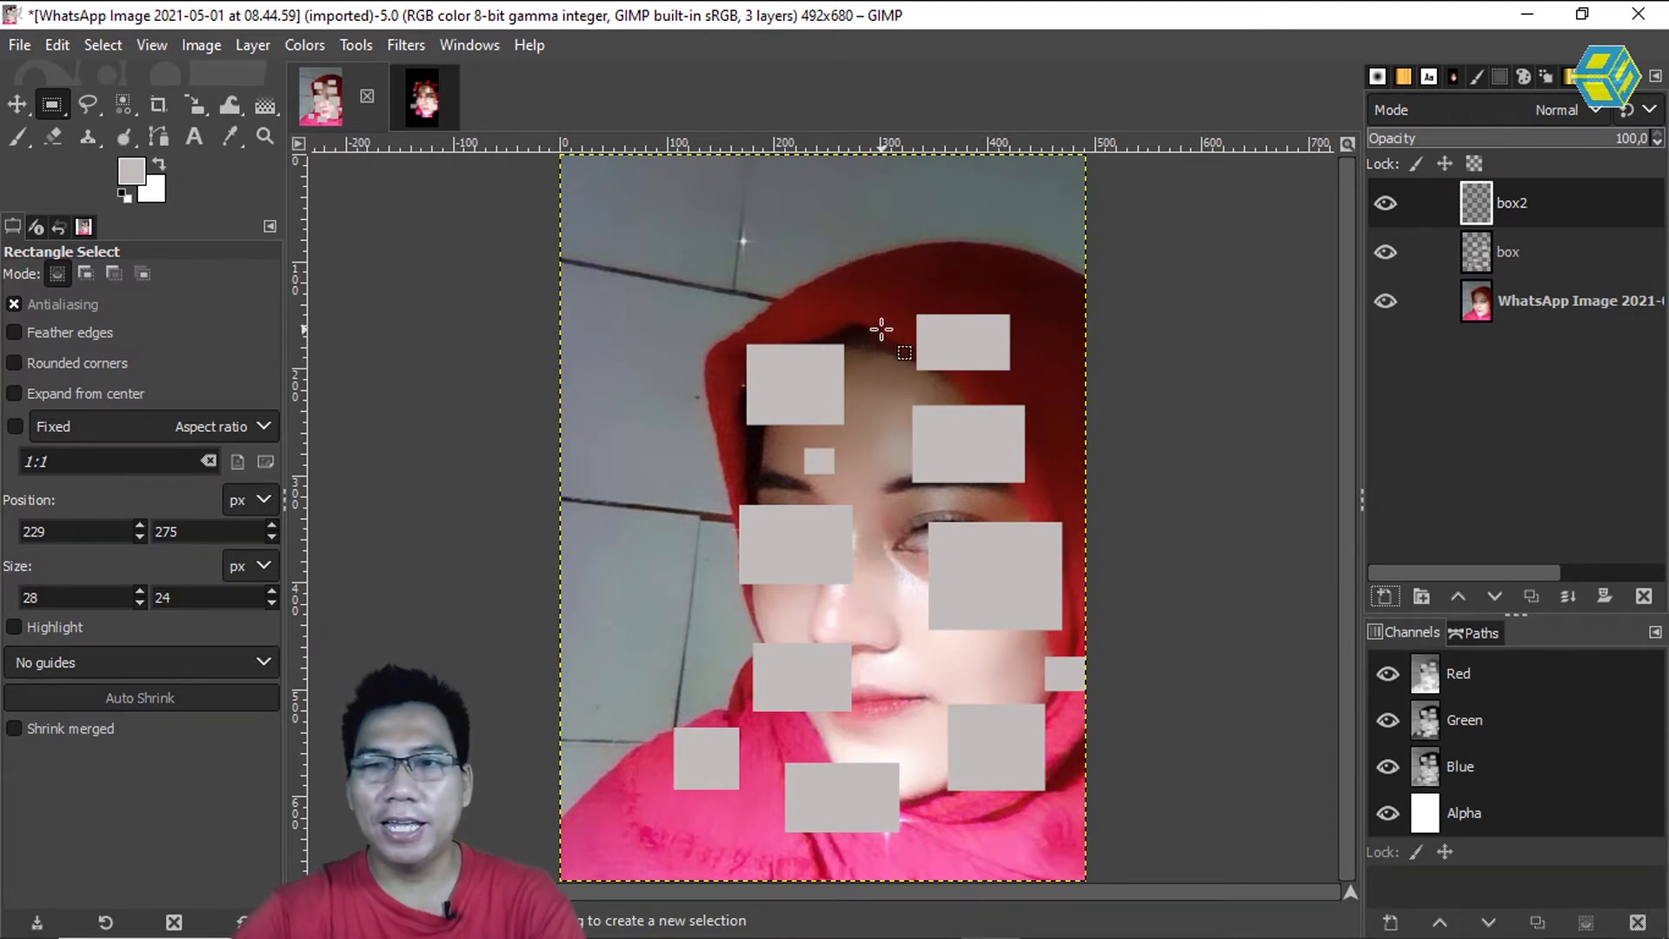
Step: On box2, select ten rectangles that overlap the light grey boxes and the gaps between them, from about 102 × 67 px at the forehead
left_click_drag(815, 301, 923, 372)
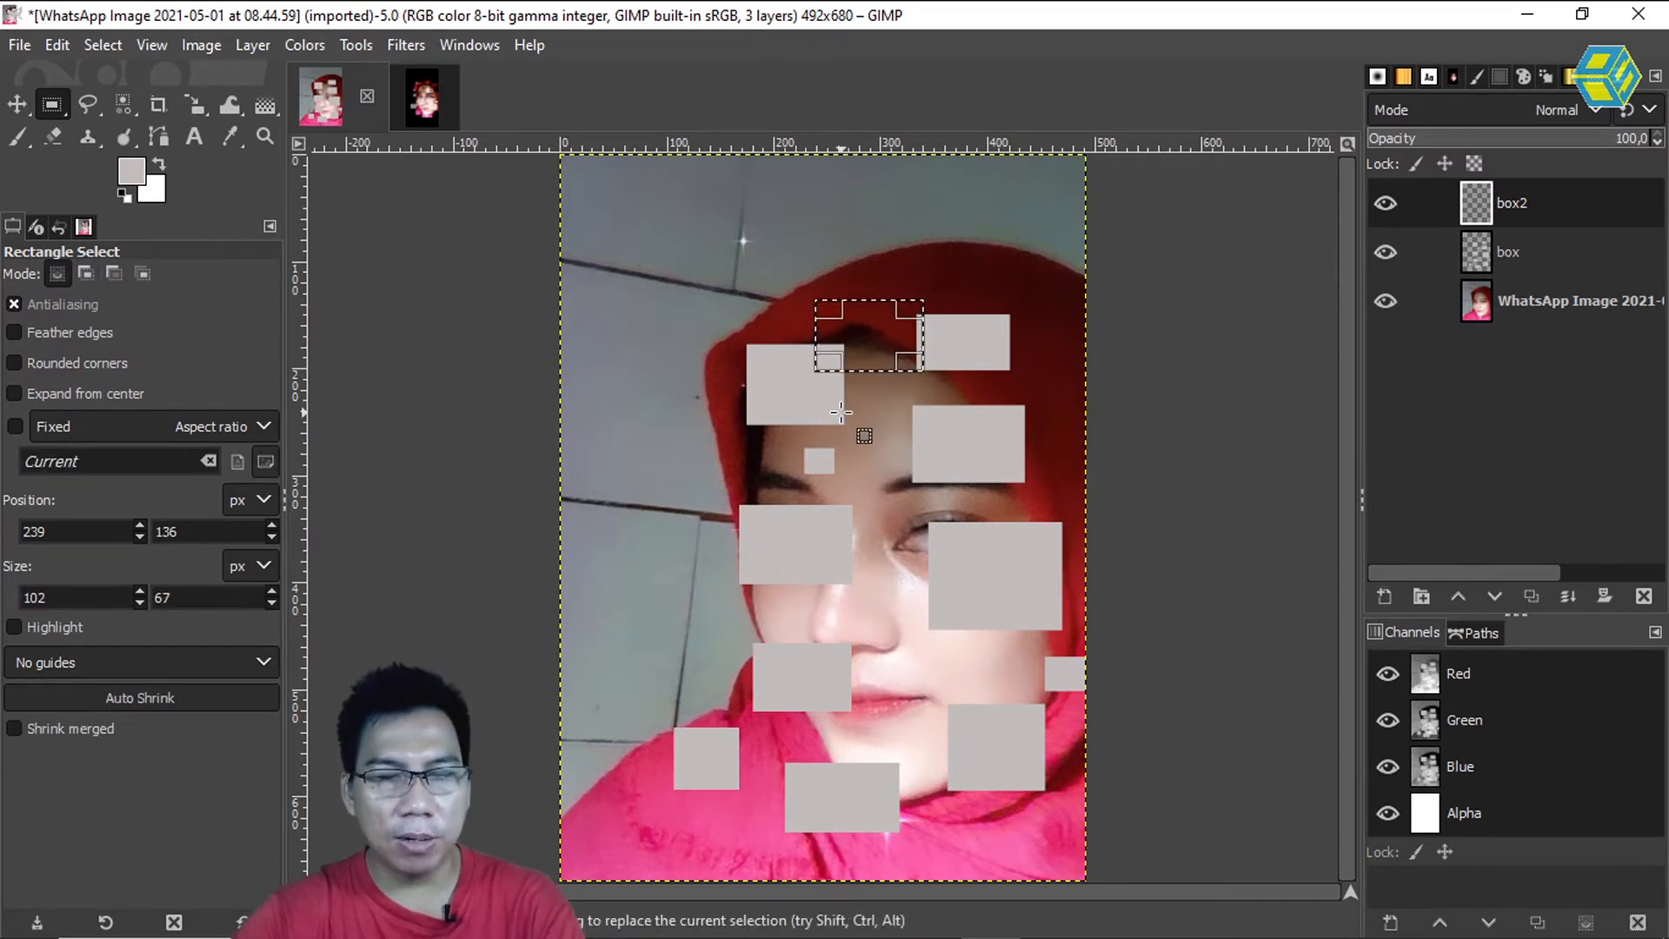
left_click_drag(824, 401, 933, 476, "shift")
left_click_drag(702, 423, 798, 513, "shift")
left_click_drag(1060, 470, 956, 557)
left_click_drag(819, 548, 946, 641)
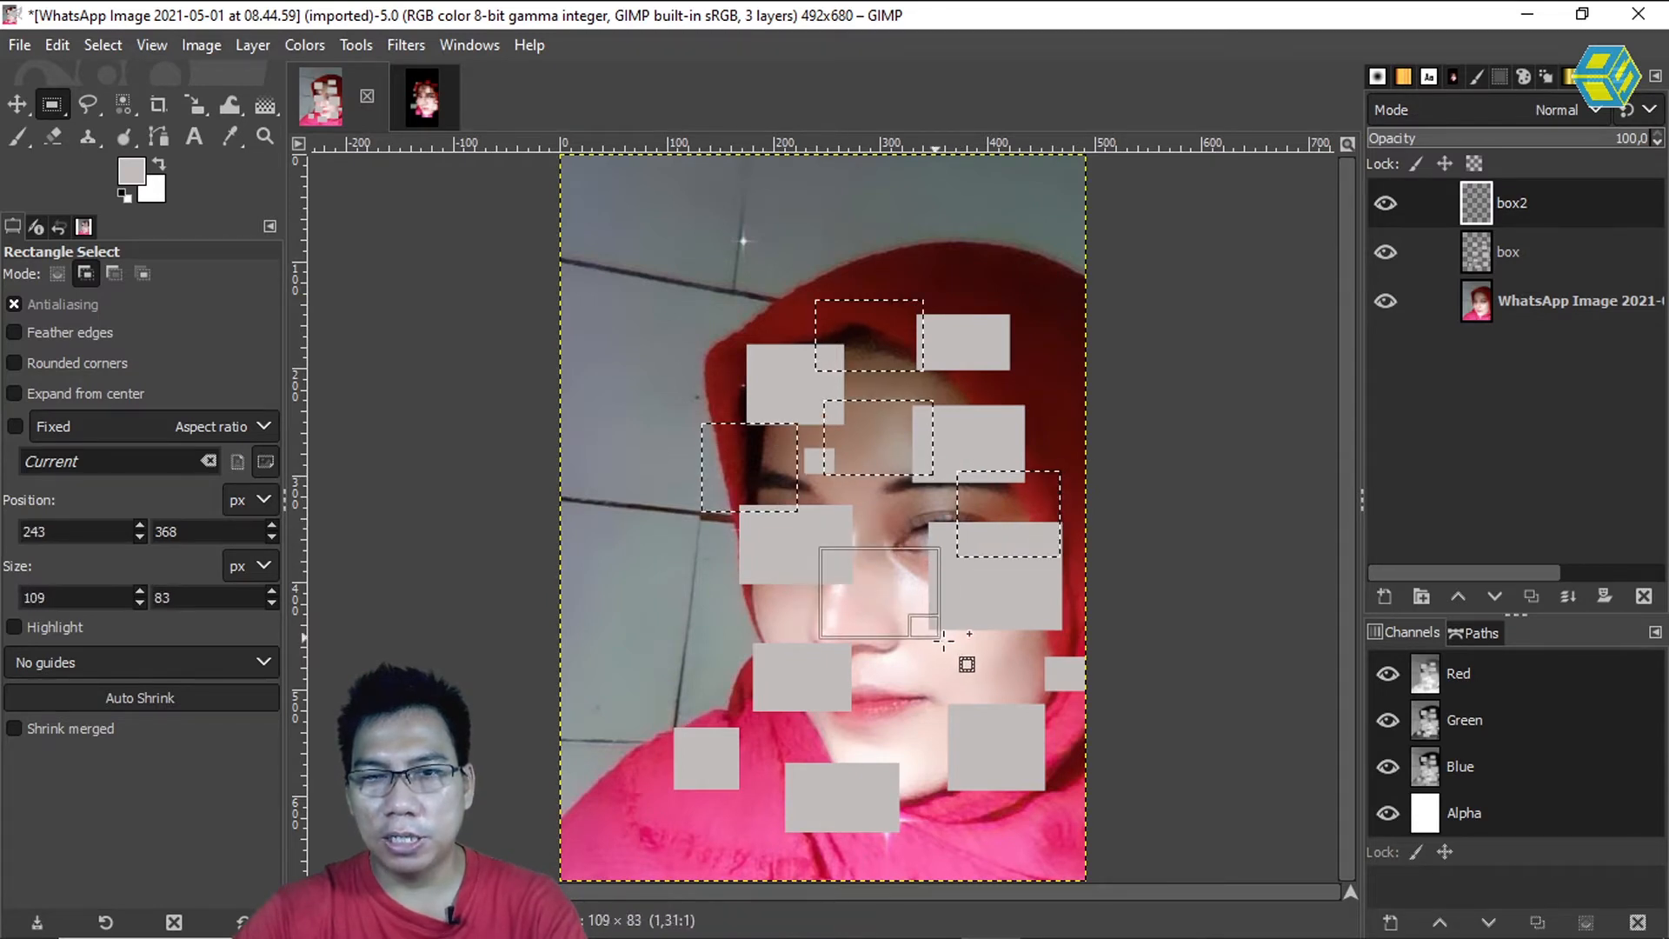
mouse_move(722, 596)
left_mouse_down()
mouse_move(804, 669)
mouse_move(791, 658)
left_mouse_up()
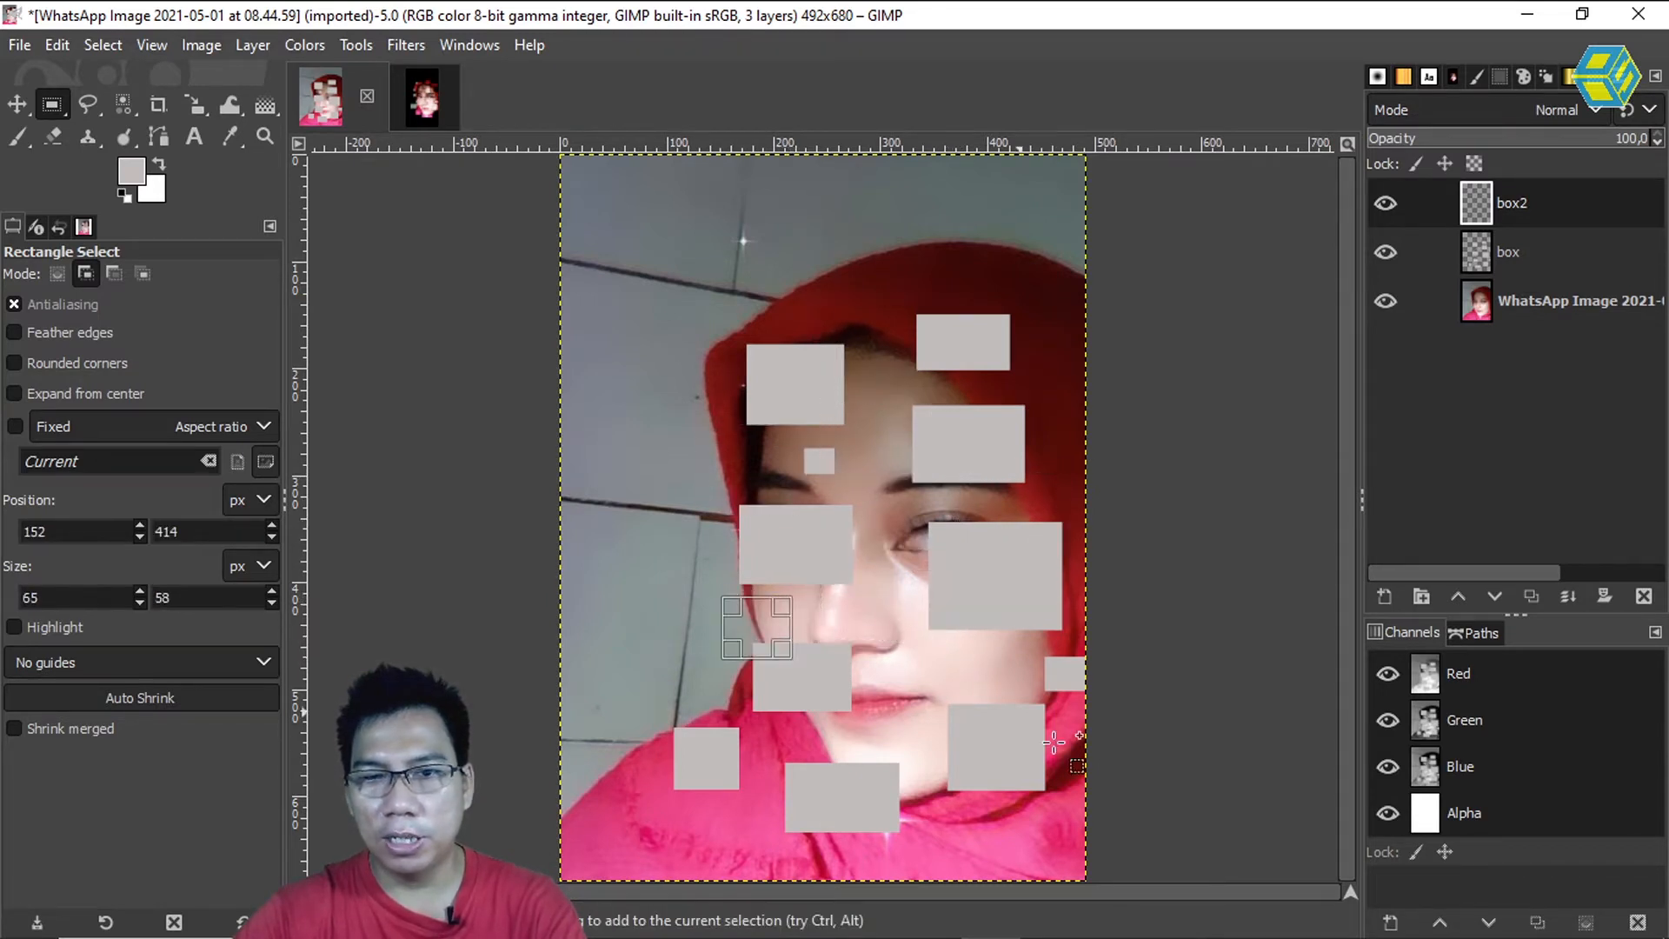
left_click_drag(1060, 711, 971, 664)
left_click_drag(1003, 599, 1053, 640)
left_click_drag(822, 682, 929, 755)
left_click_drag(715, 728, 810, 781)
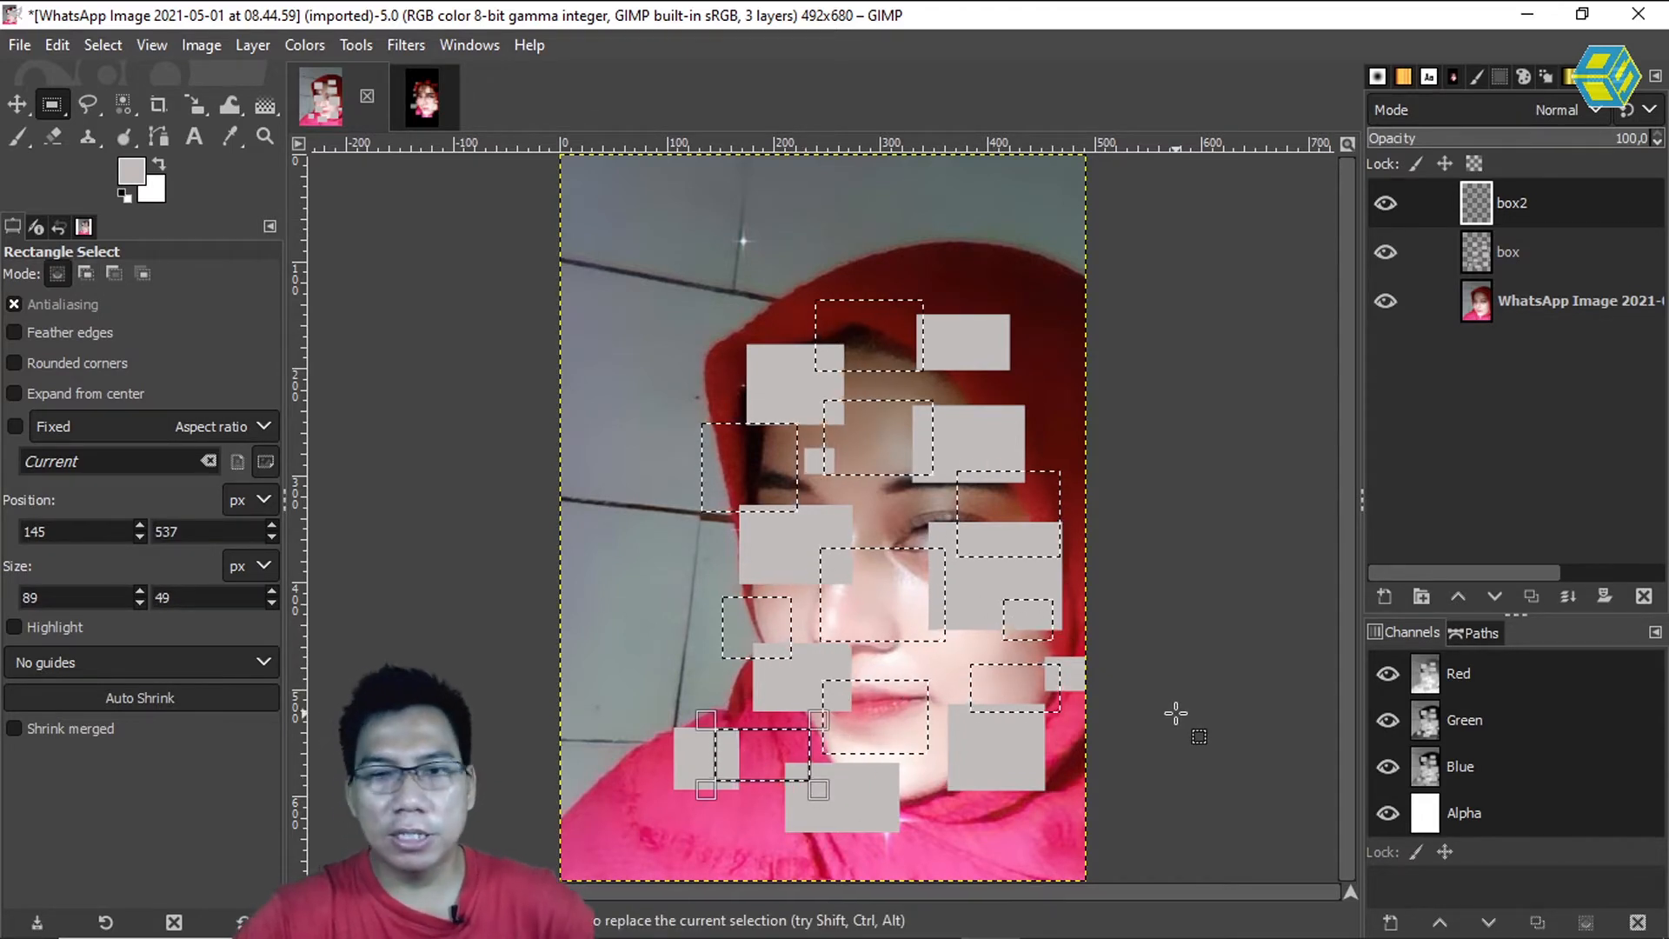
Step: Set the foreground colour to medium grey a3a3a3 and fill the selected rectangles on the box2 layer
left_click(135, 172)
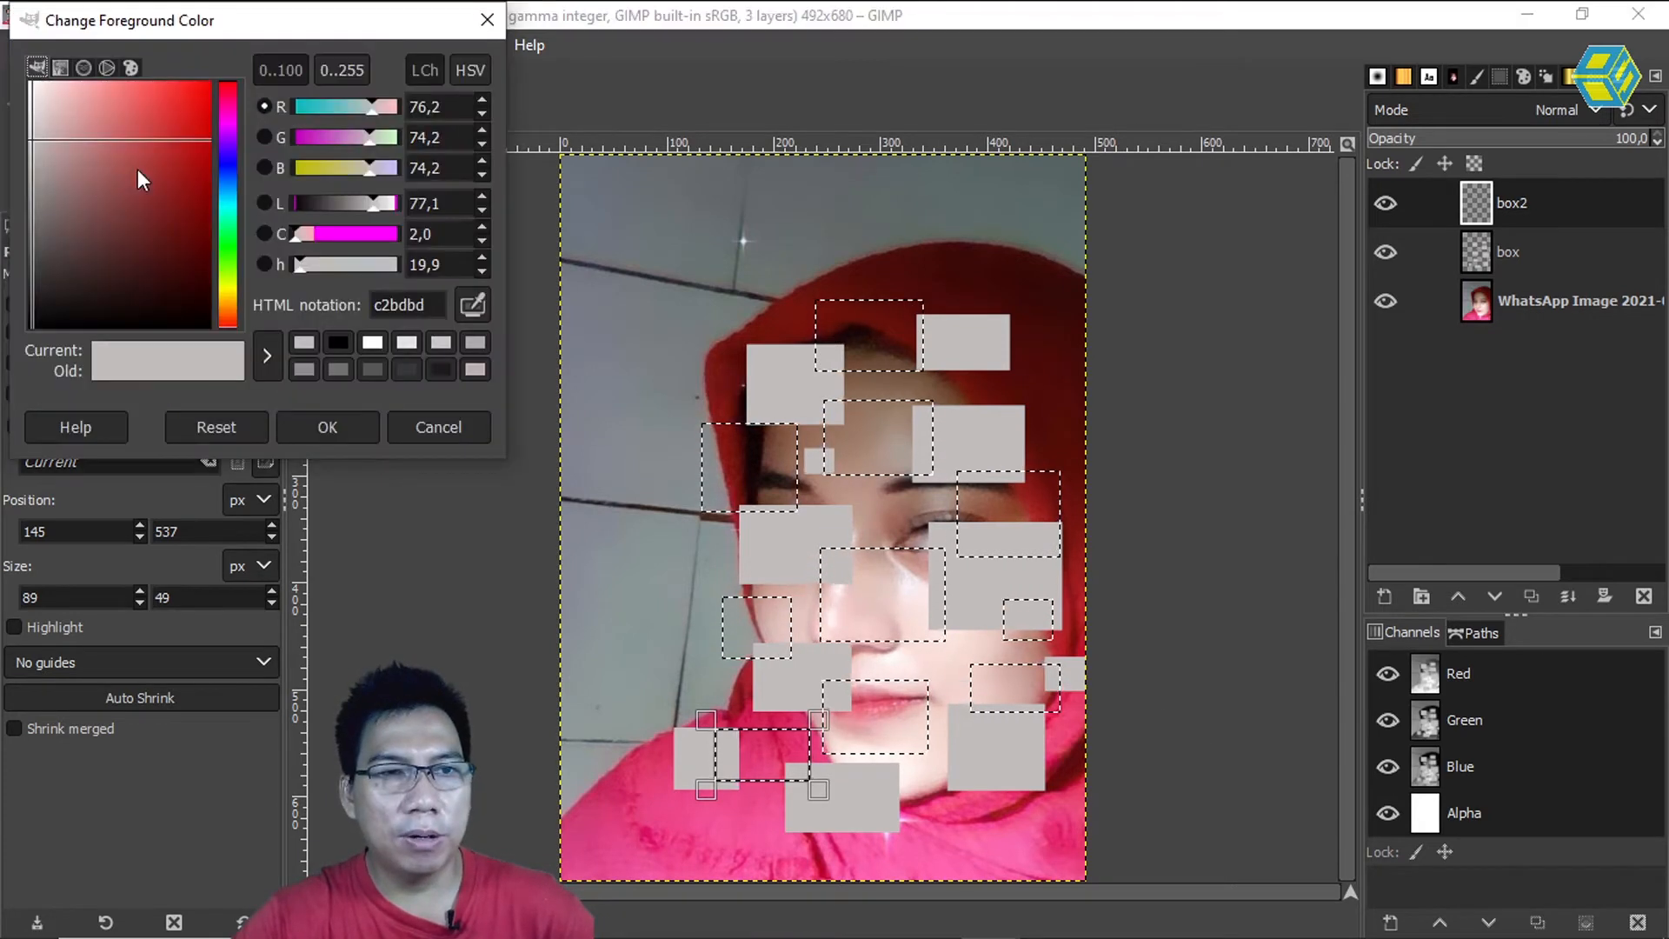
left_click_drag(35, 144, 29, 172)
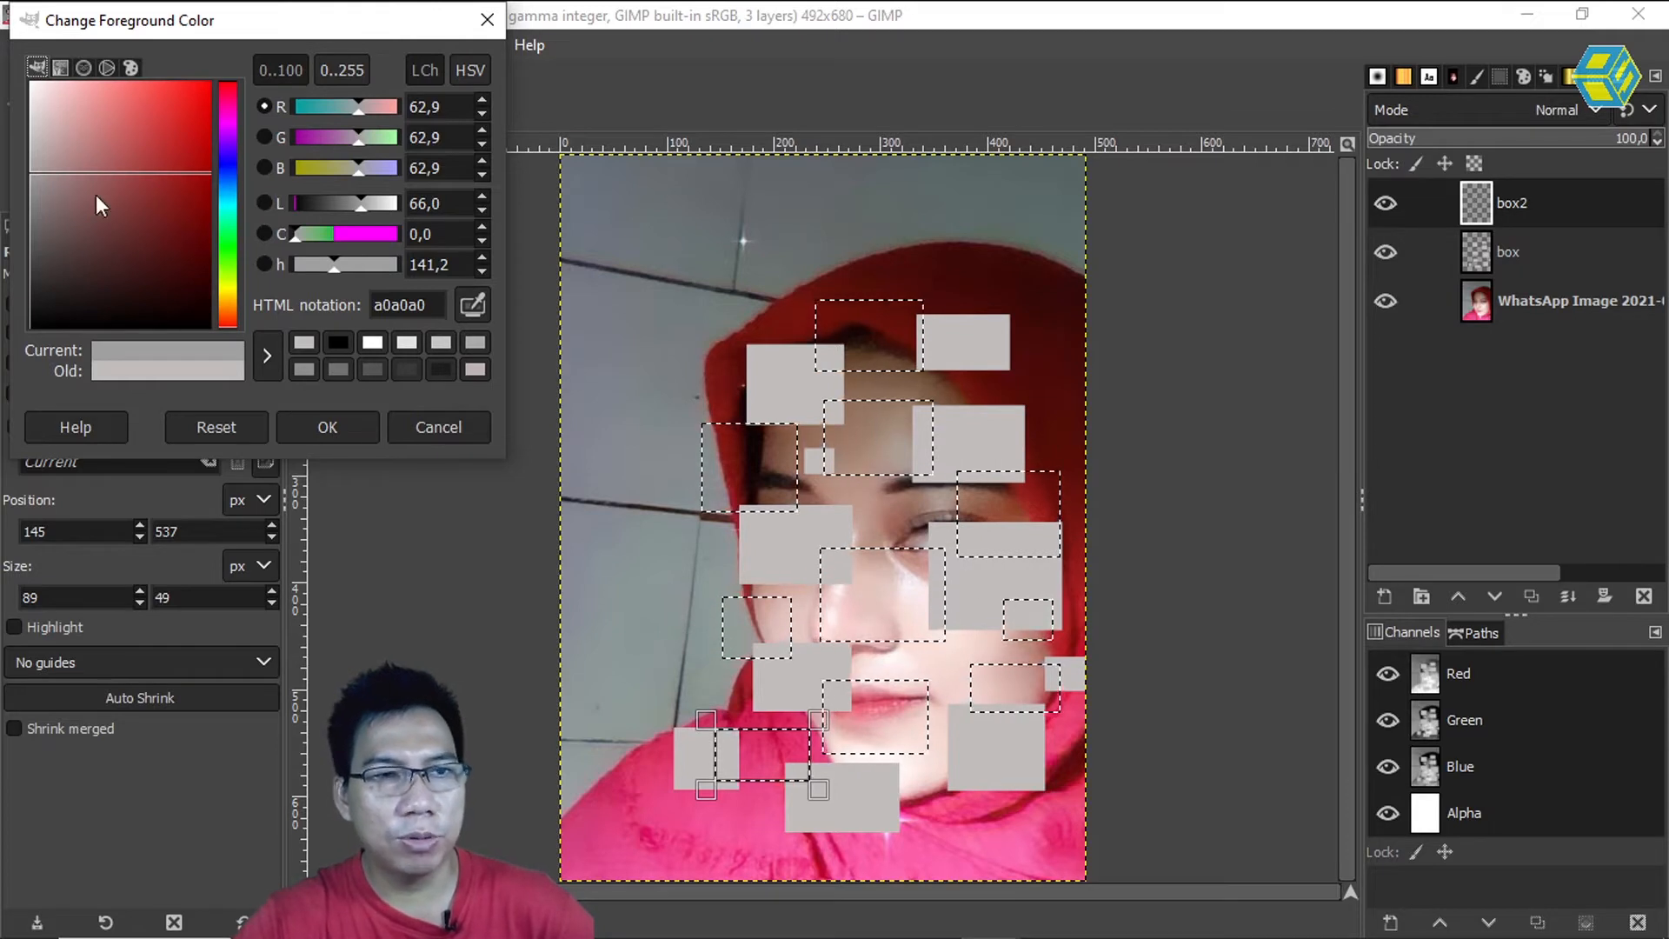
left_click_drag(29, 165, 29, 171)
left_click(306, 419)
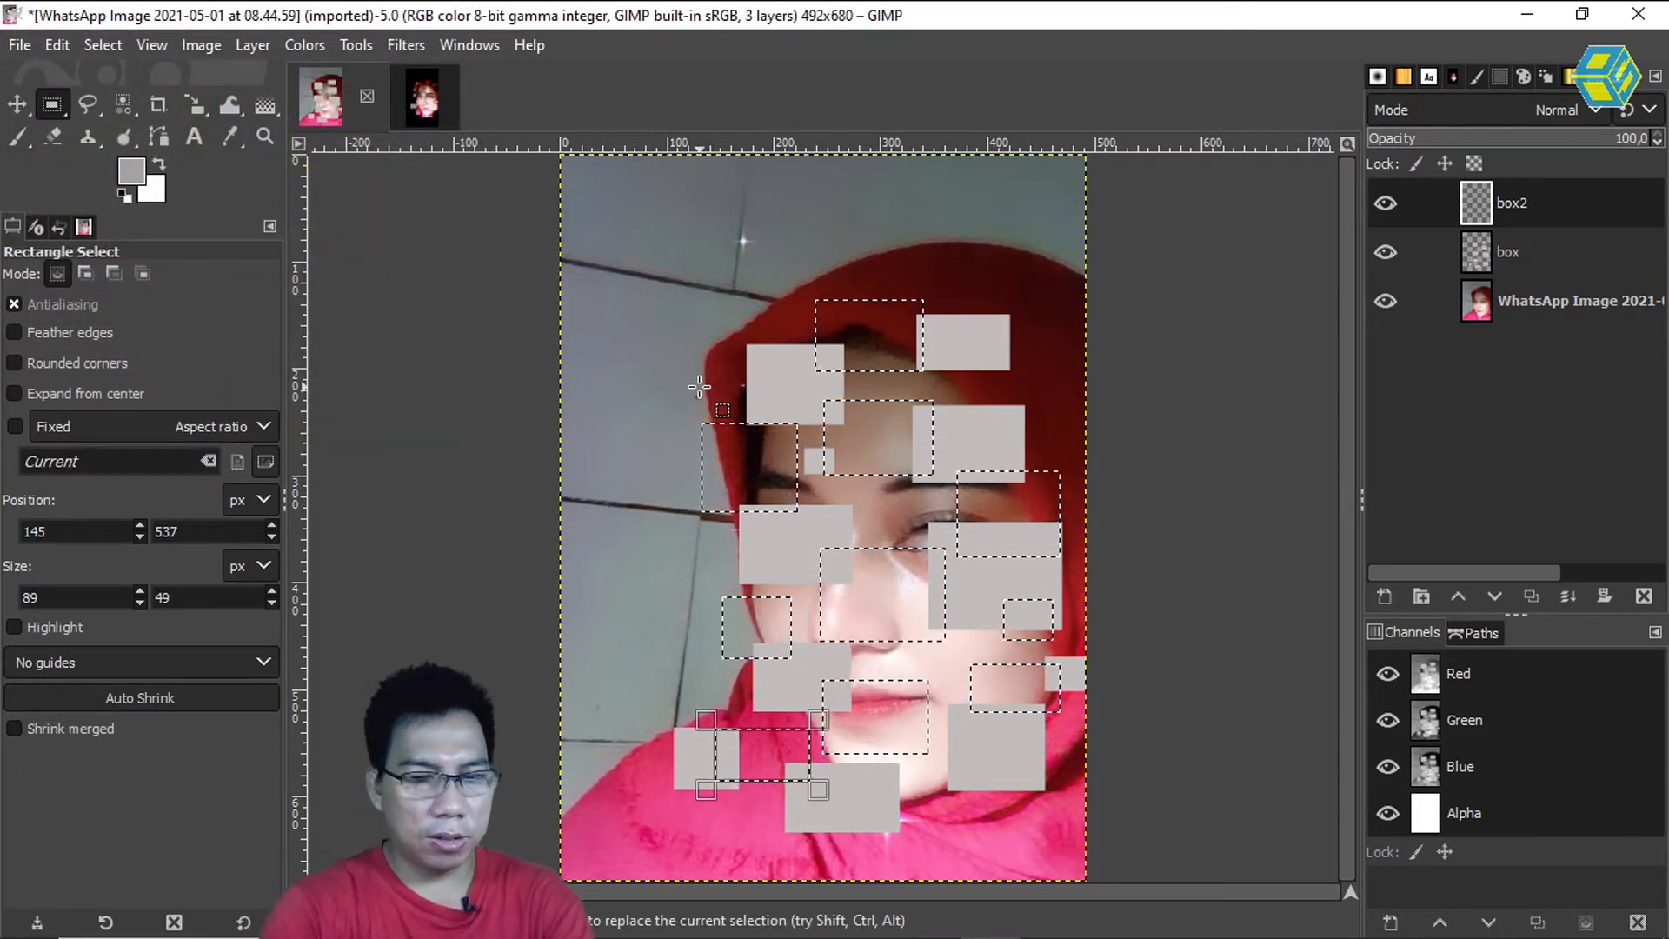
key("ctrl+comma")
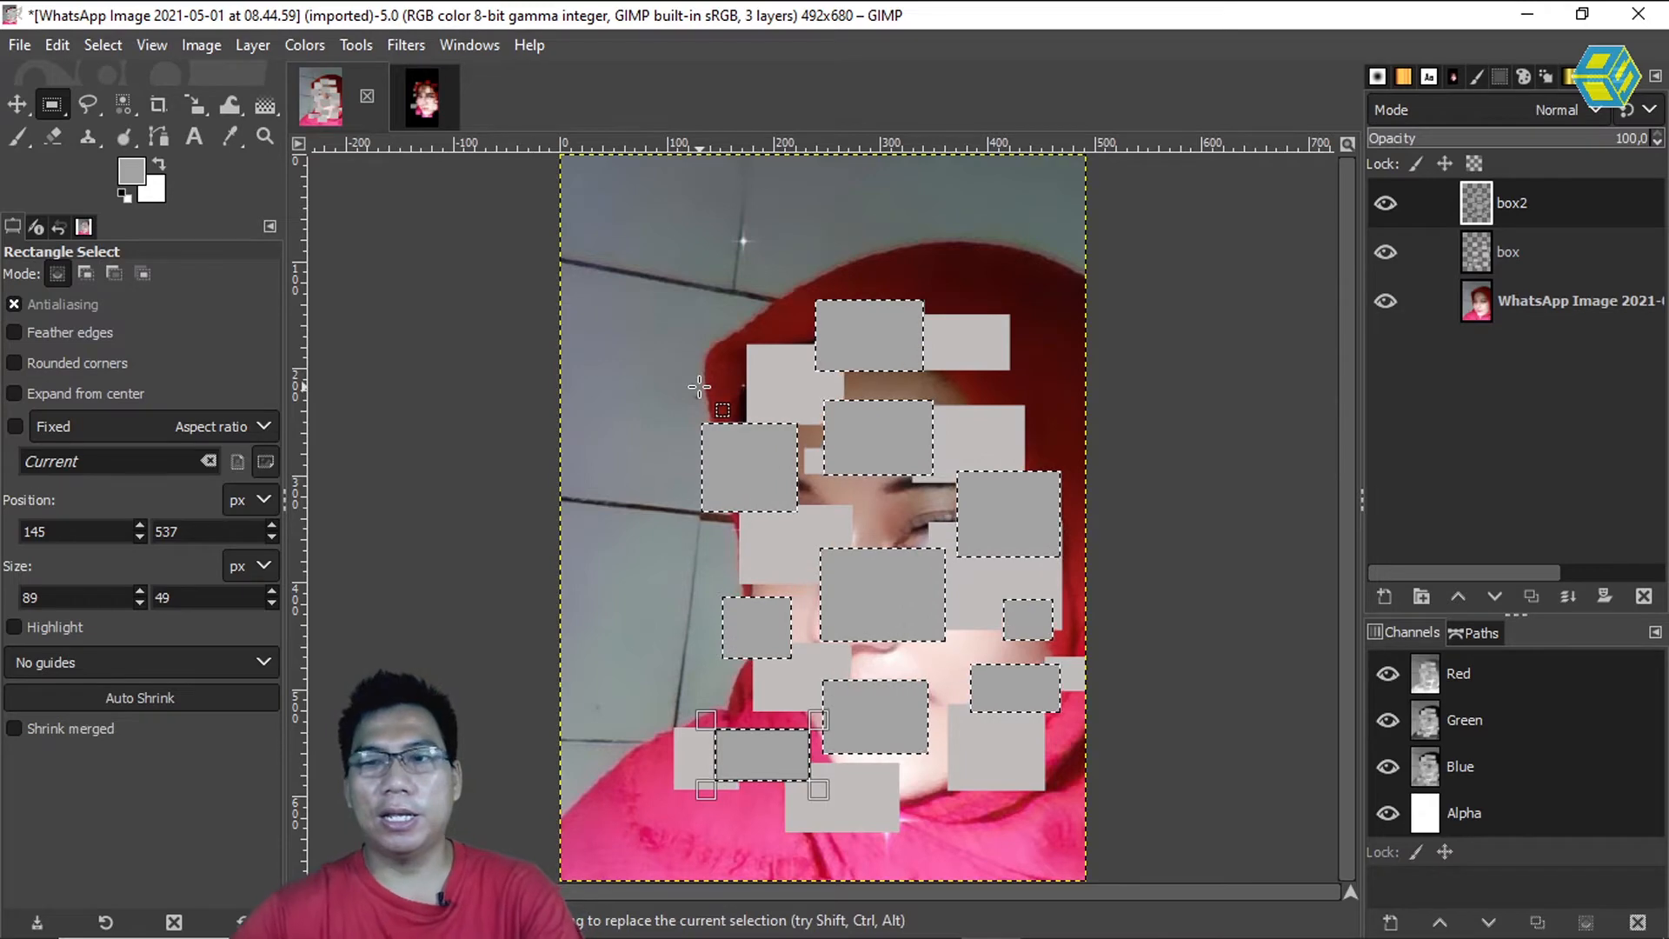
Step: Add a new transparent layer named box3 above box2 and clear the rectangle selection
left_click(1382, 598)
left_click(1241, 407)
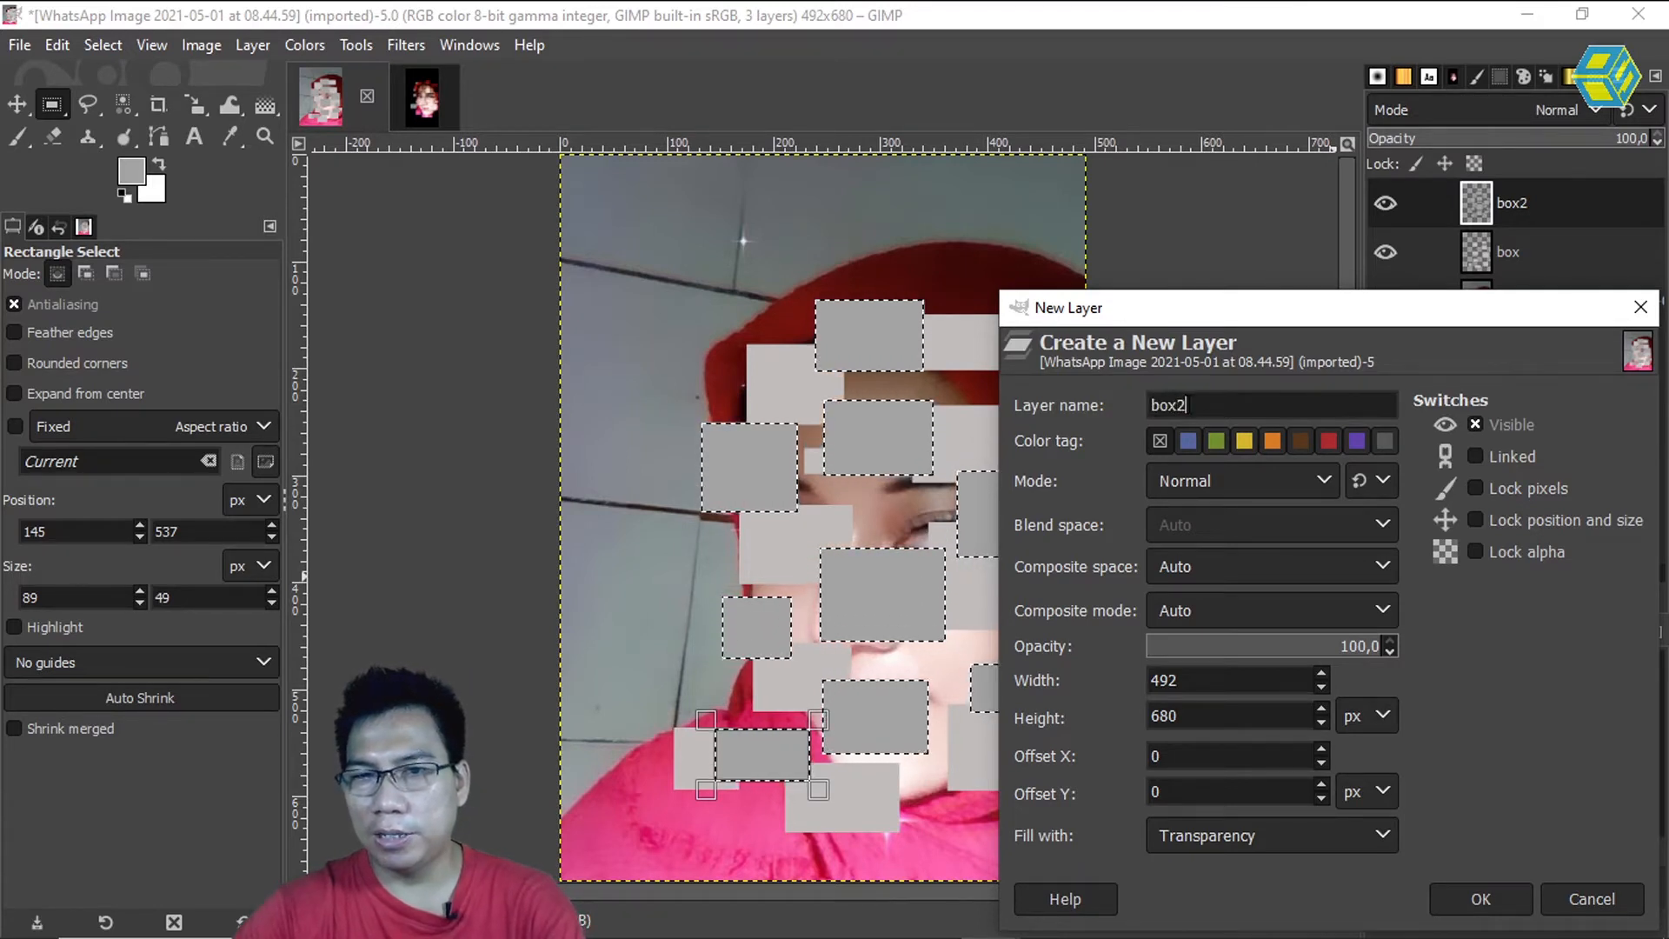
key("BackSpace")
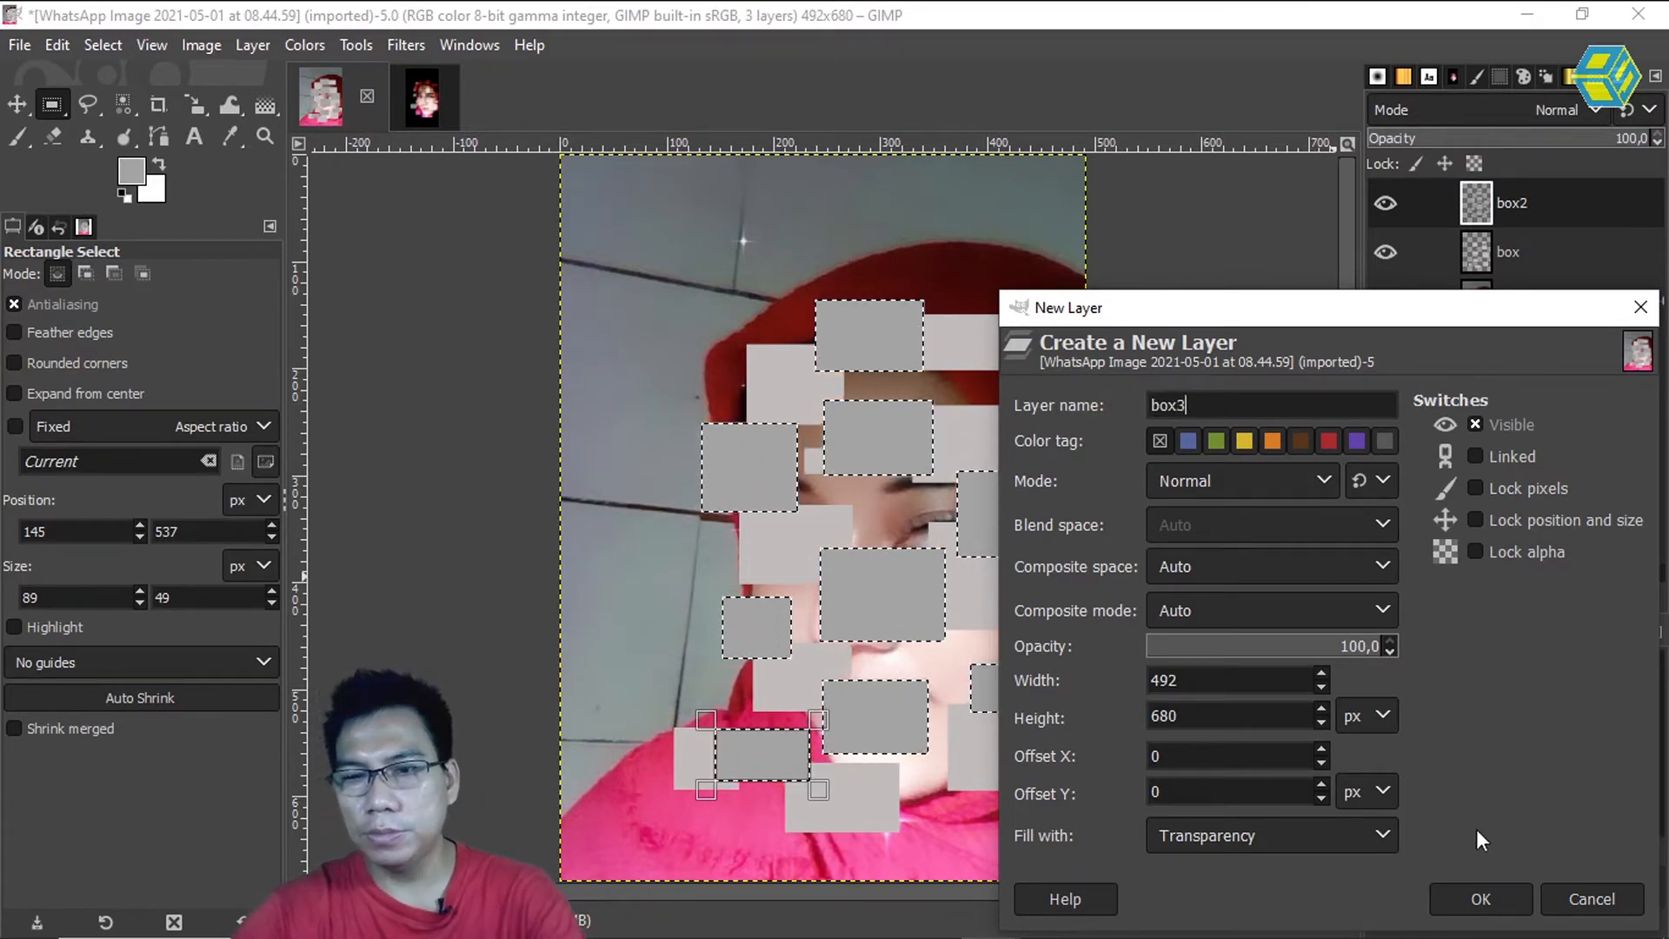
left_click(1499, 893)
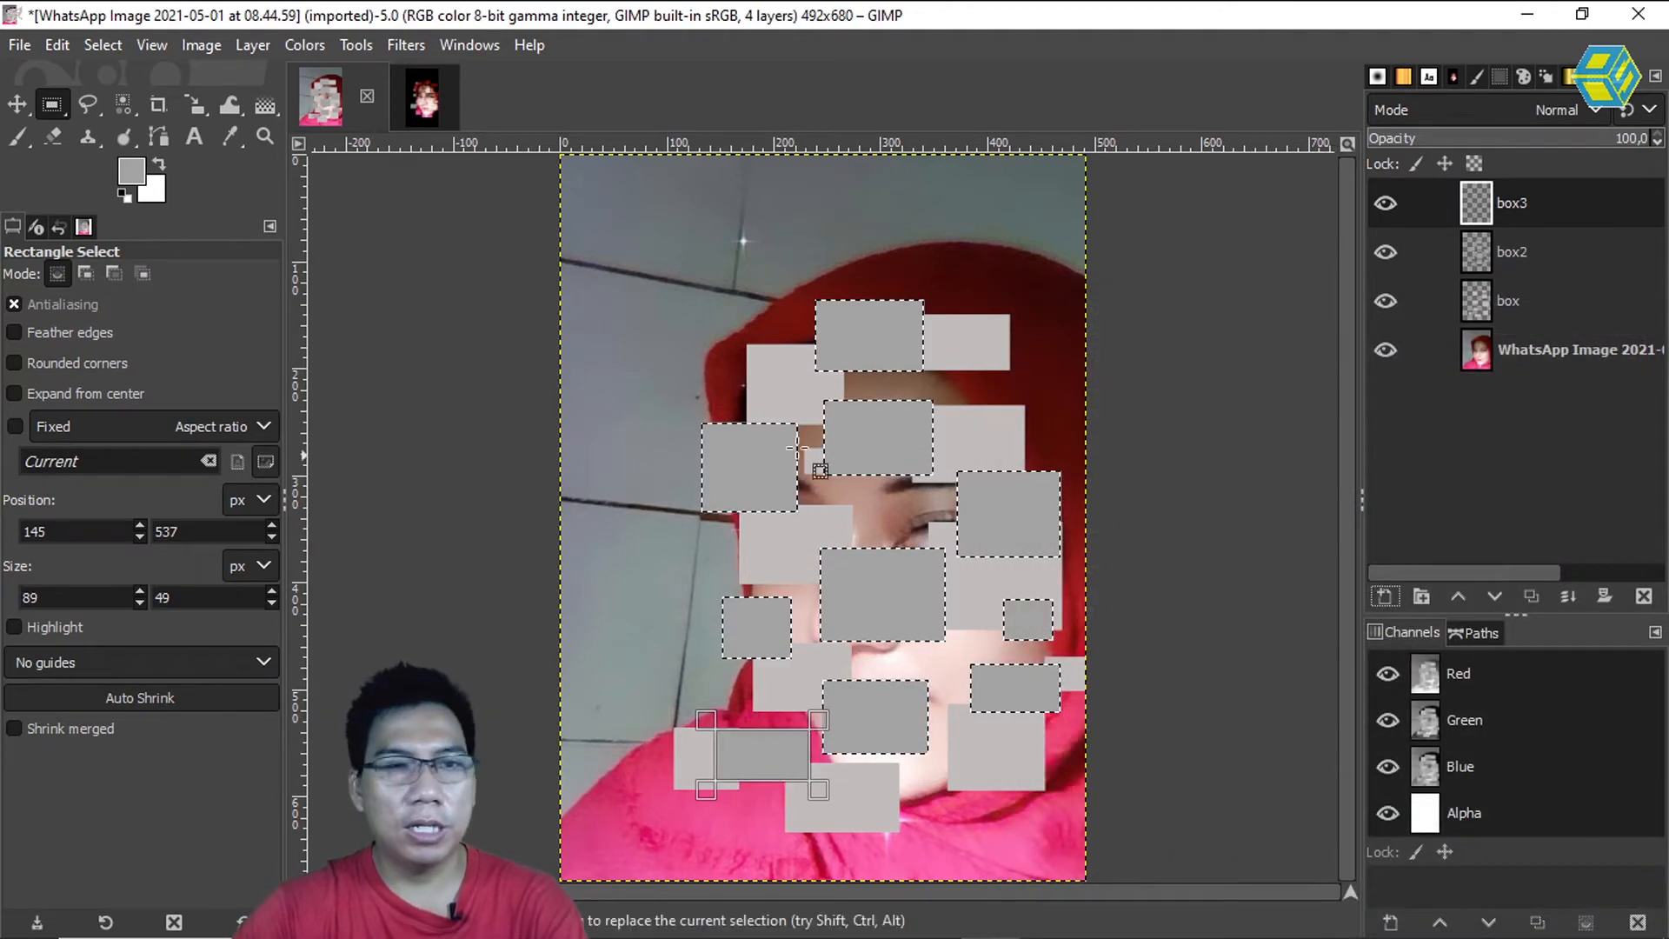
left_click(794, 343)
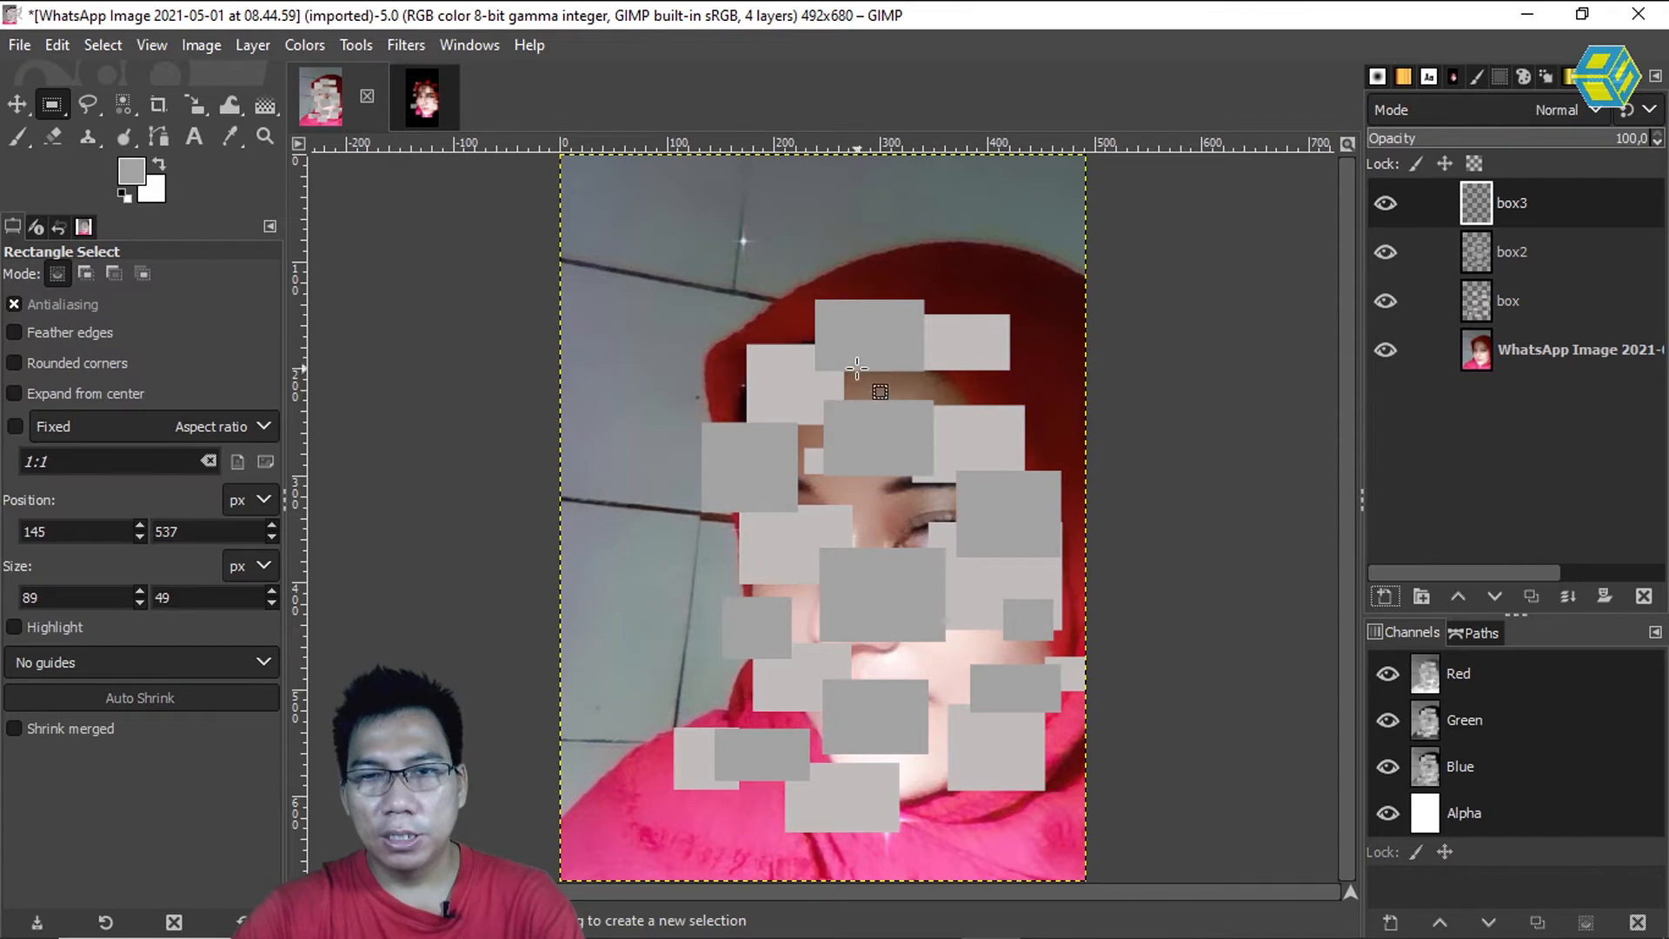
Step: On box3, select ten rectangles over the remaining gaps in the face, from about 97 × 72 px at the forehead to 36 × 37 px beside the chin
left_click_drag(844, 345, 927, 405)
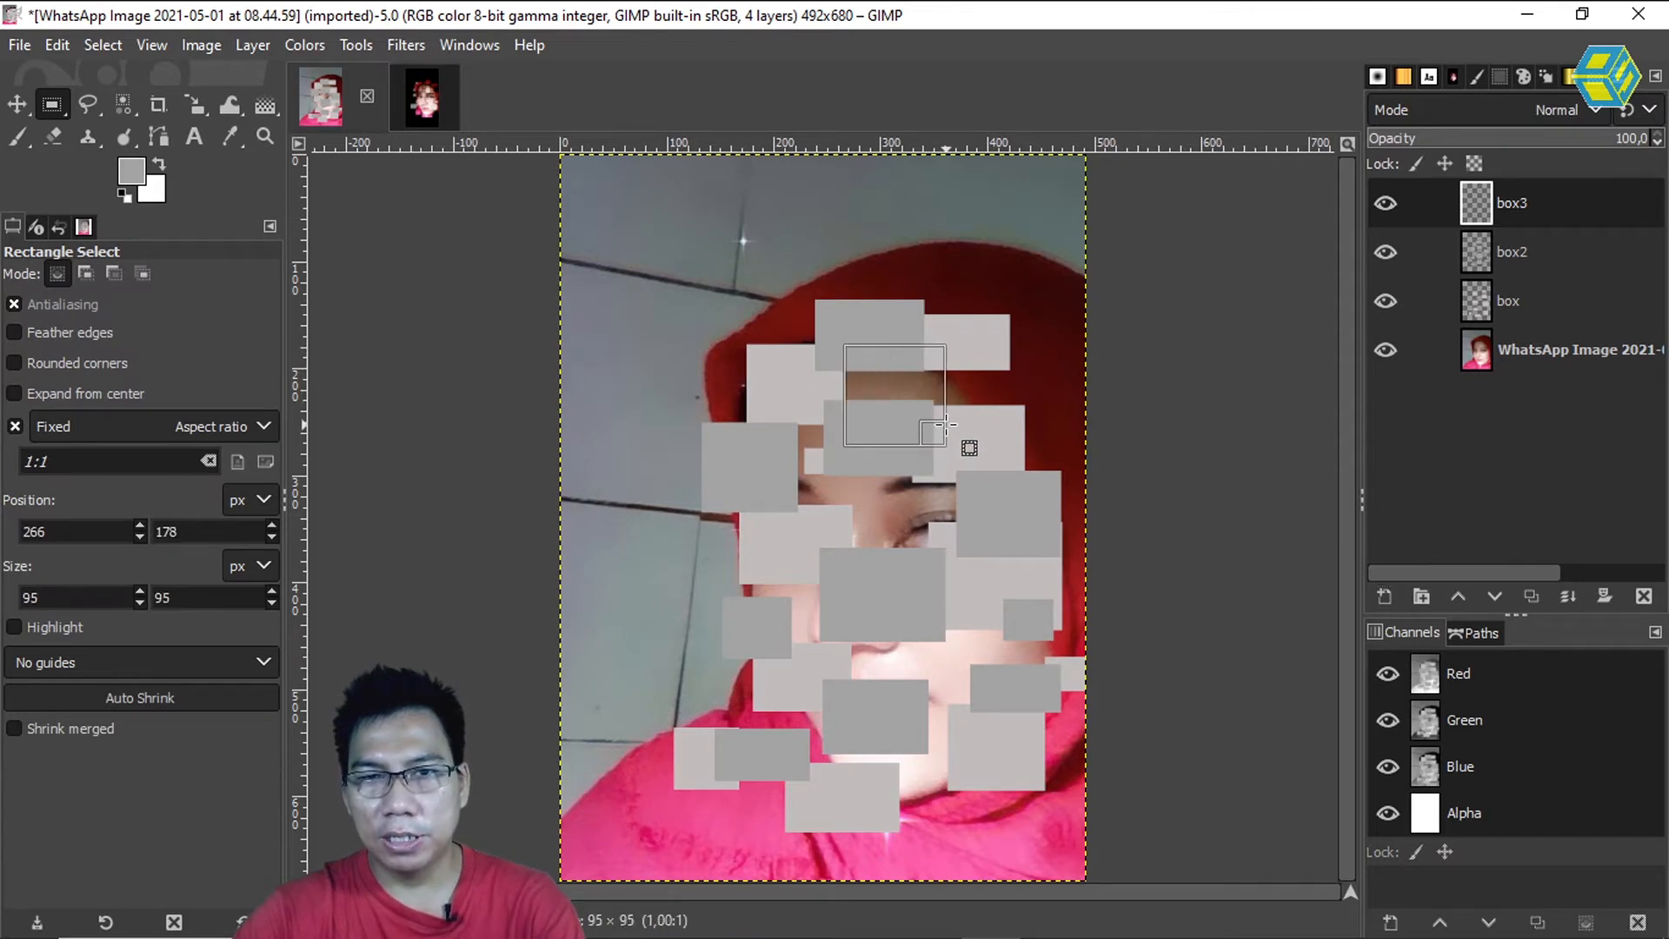
left_click_drag(949, 422, 948, 421)
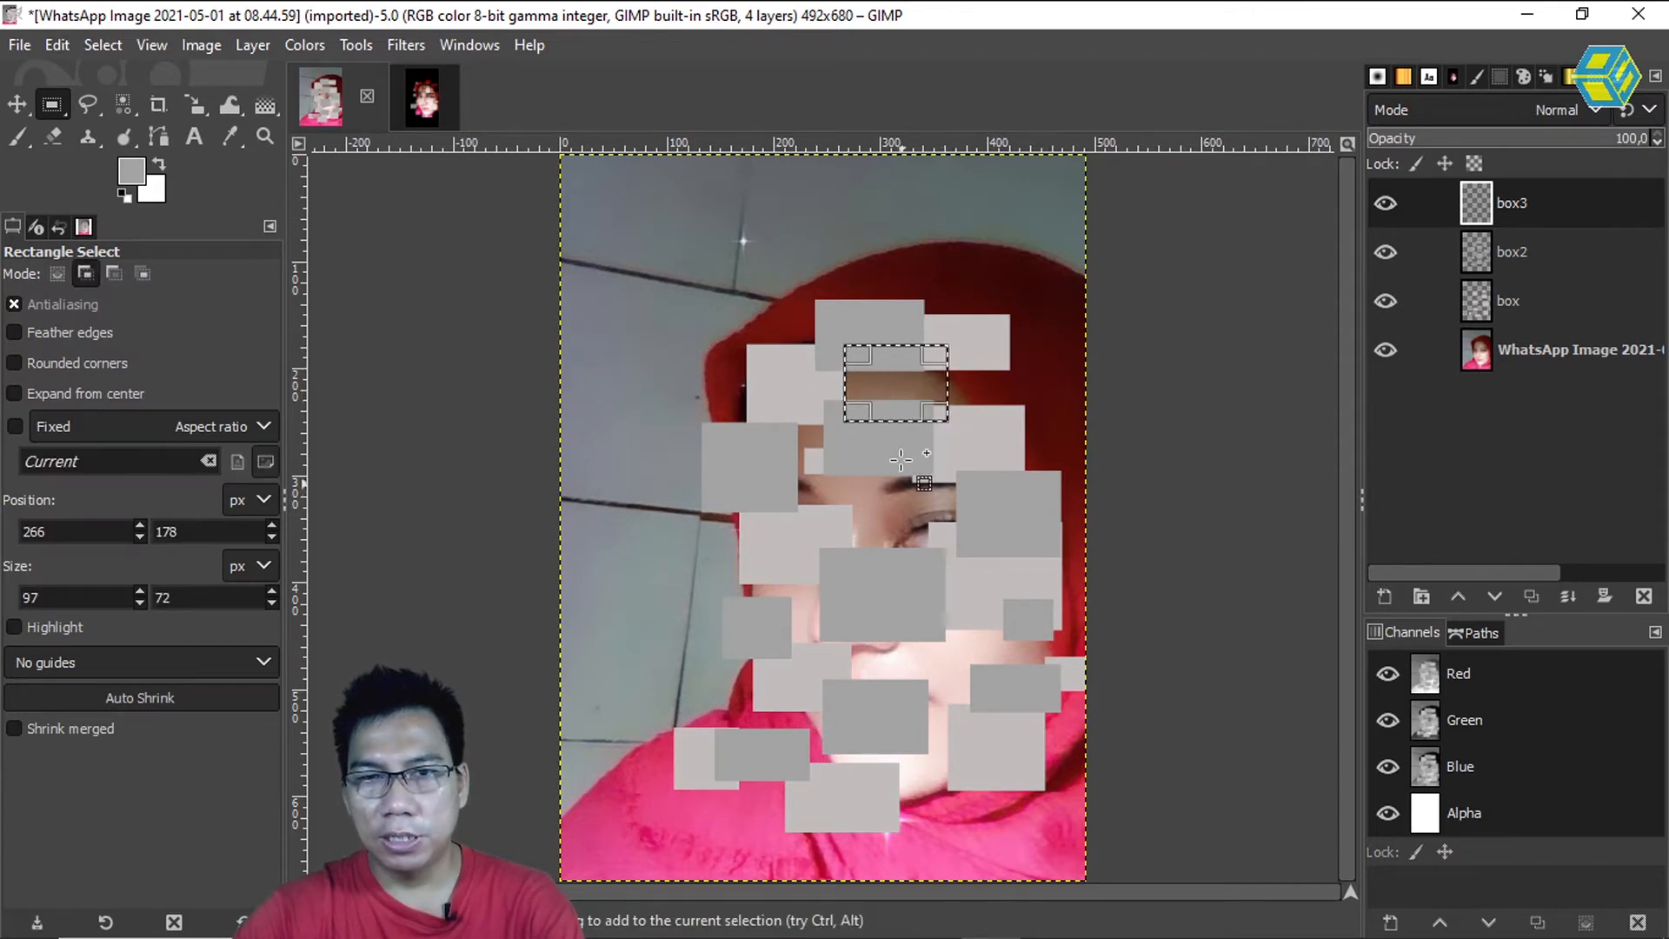
left_click_drag(969, 359, 1036, 418)
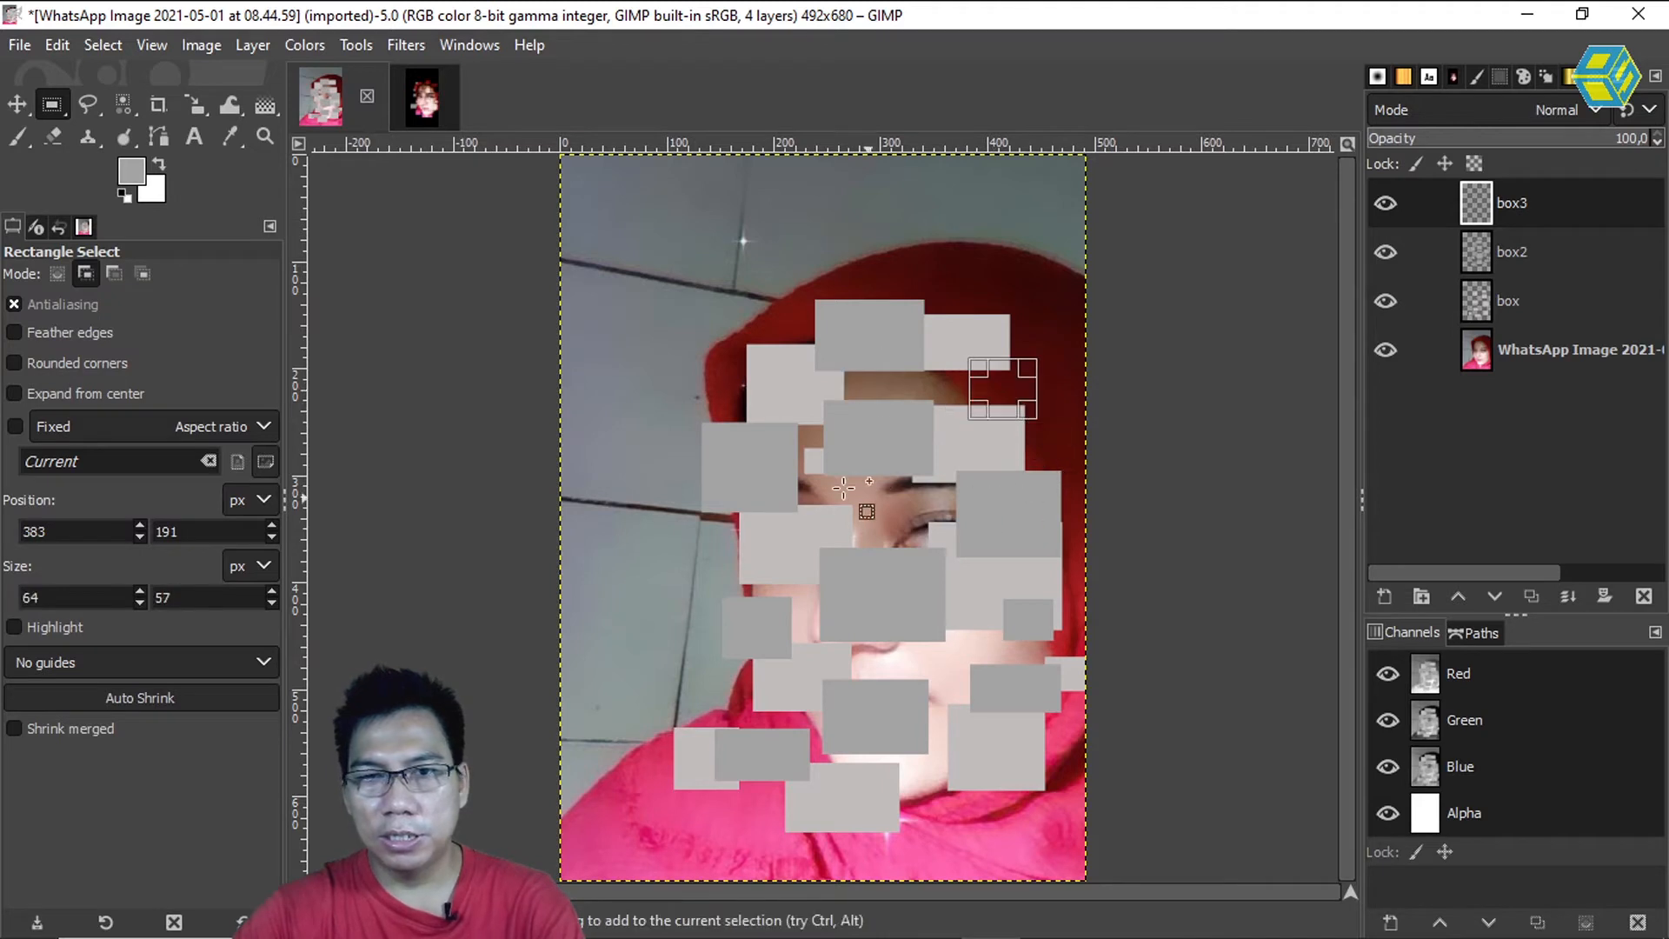
left_click_drag(777, 432, 851, 510)
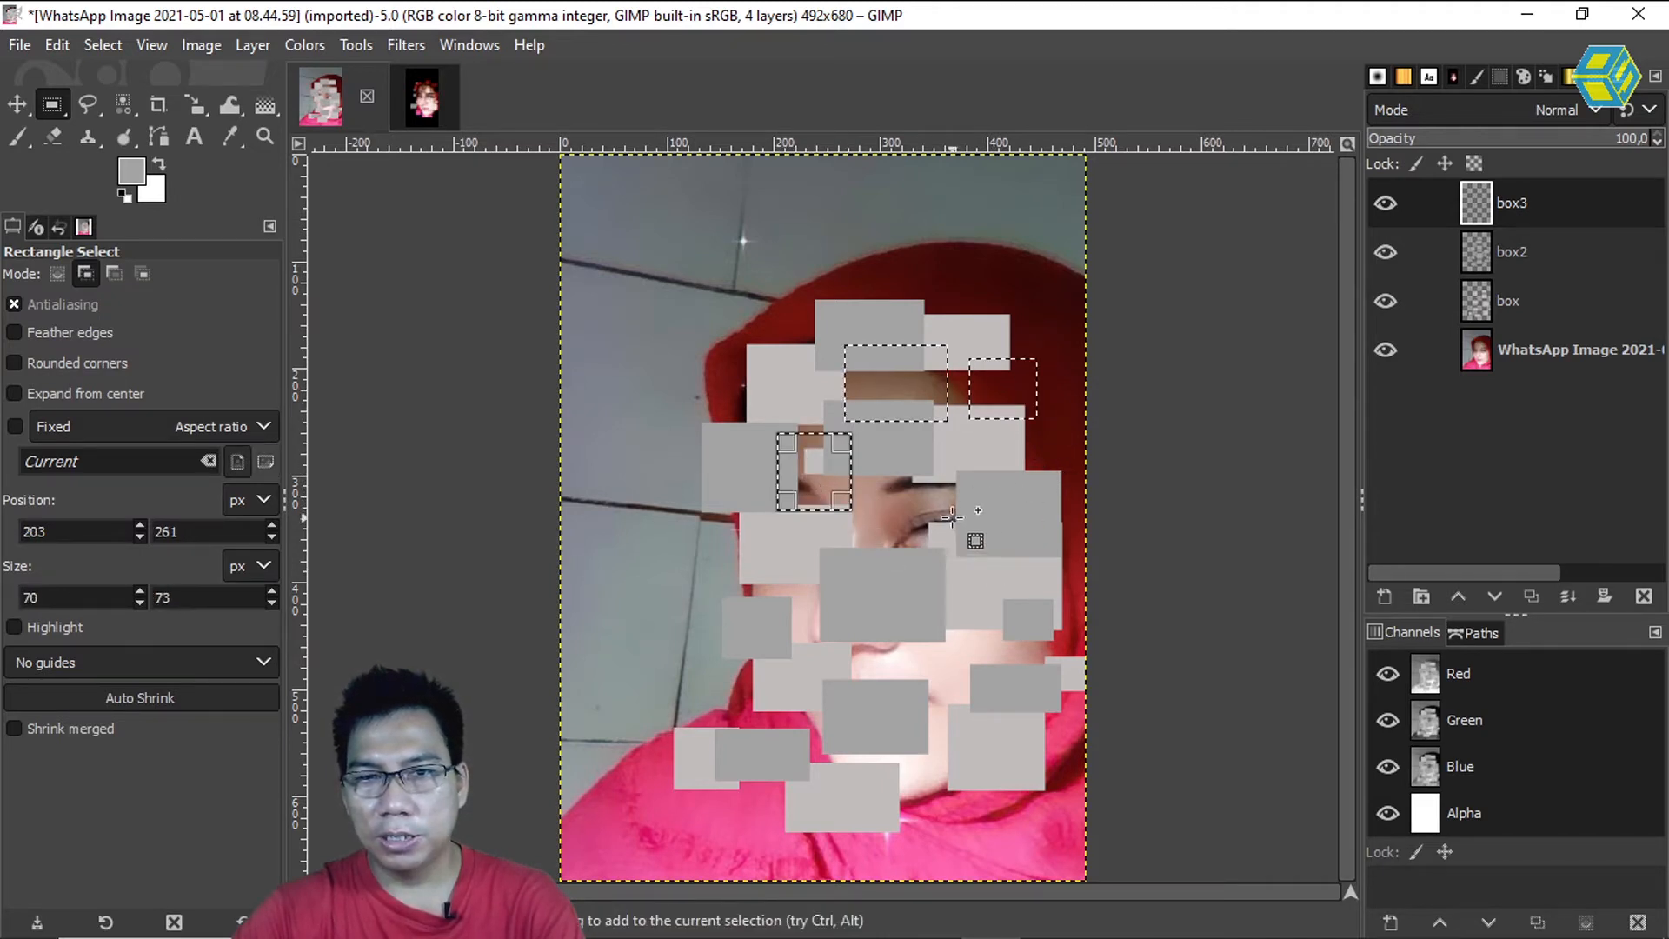
left_click_drag(977, 489, 882, 573)
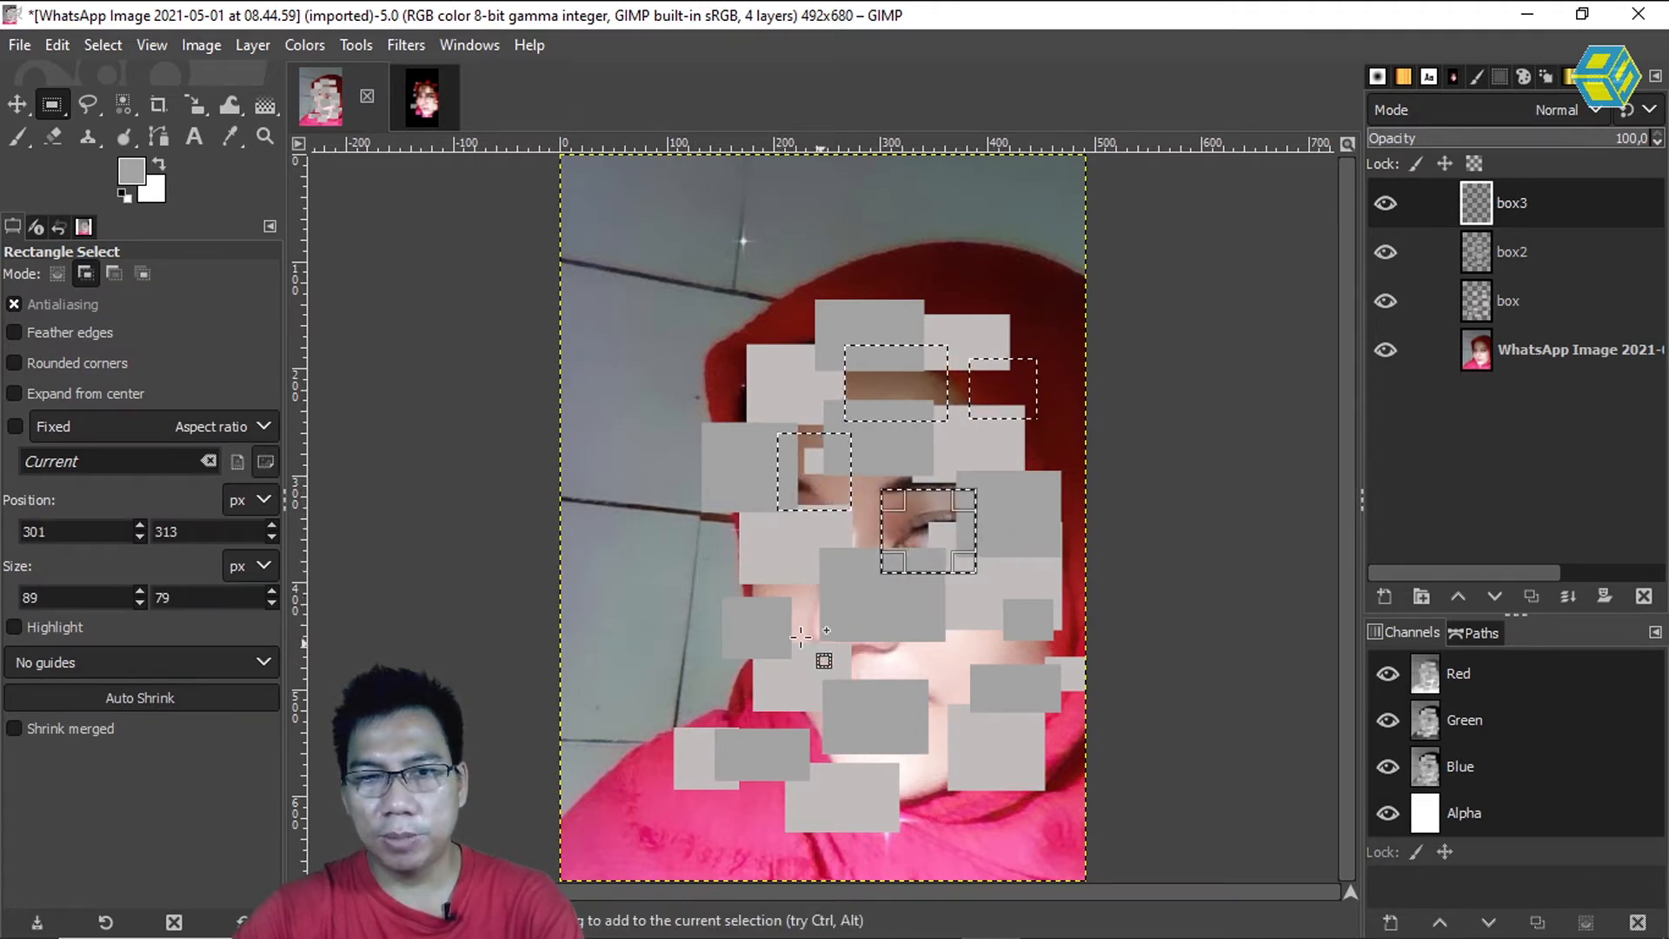
left_click_drag(763, 583, 832, 660)
left_click_drag(1008, 623, 978, 800)
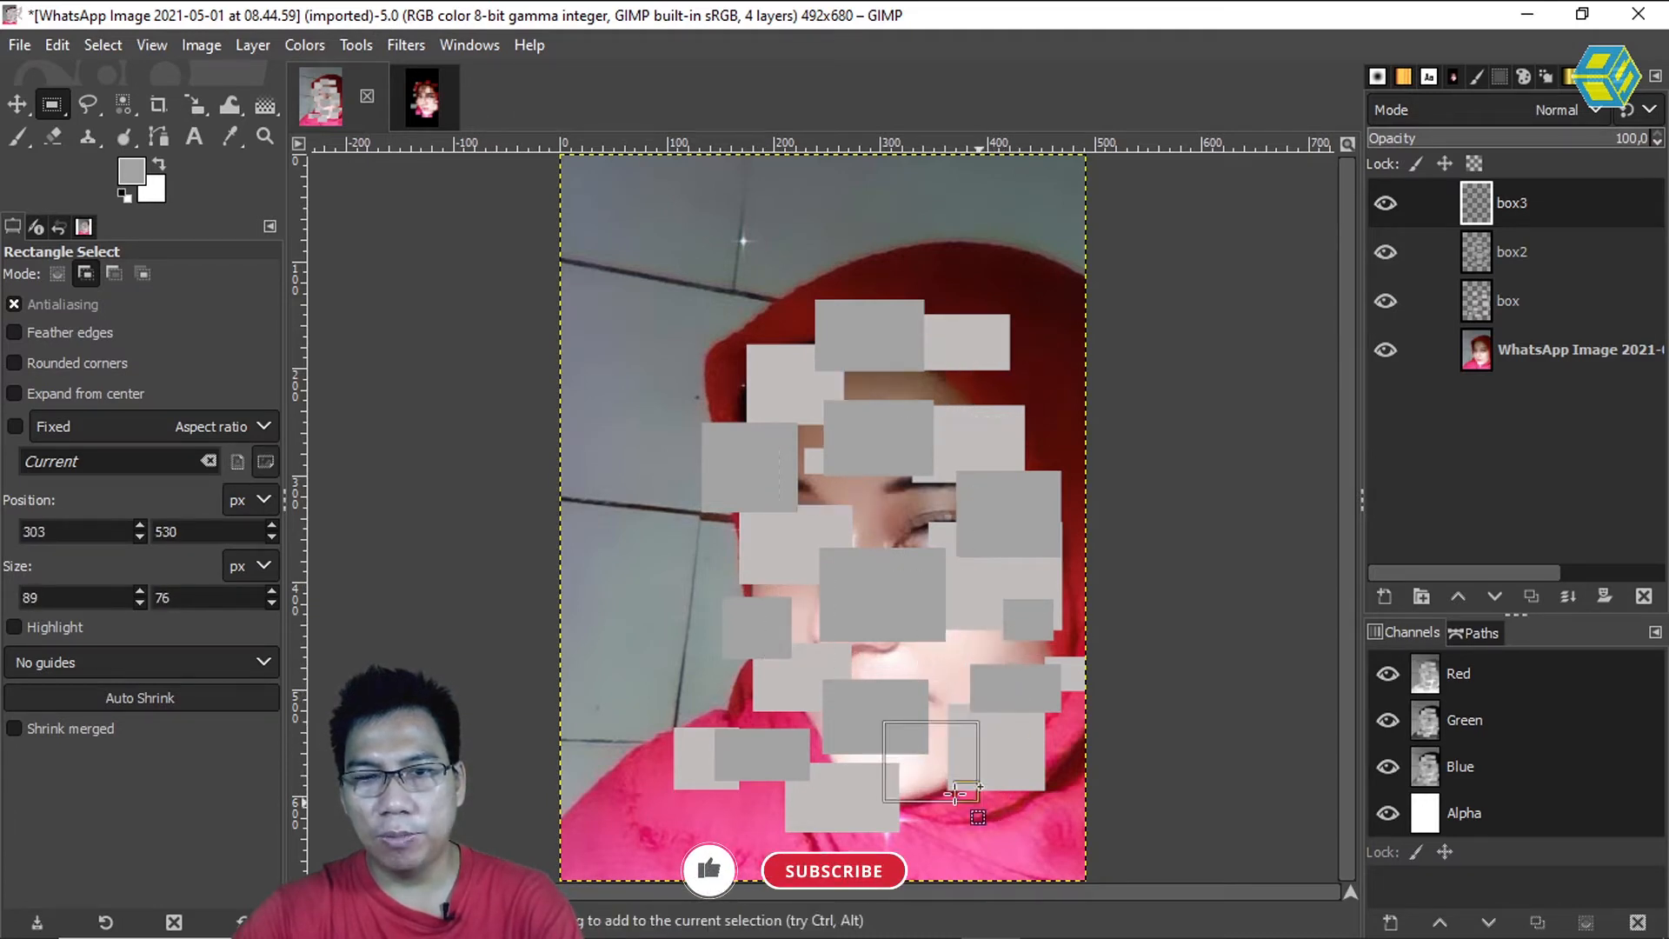
left_click_drag(766, 730, 845, 810)
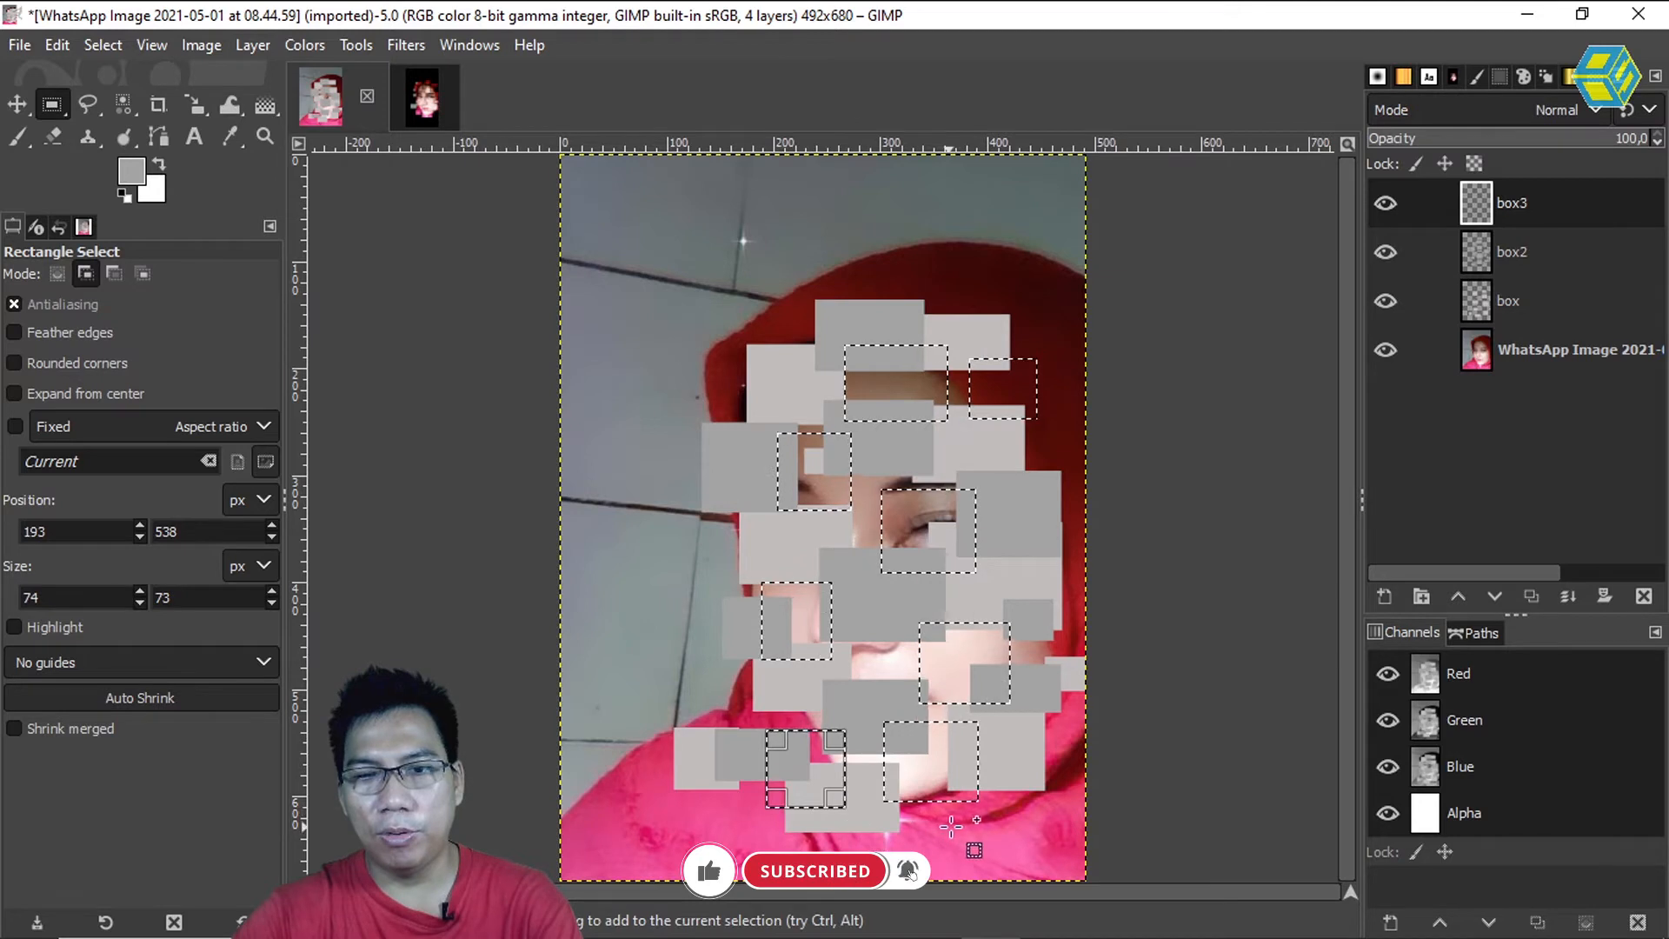
left_click_drag(1059, 552, 1024, 723)
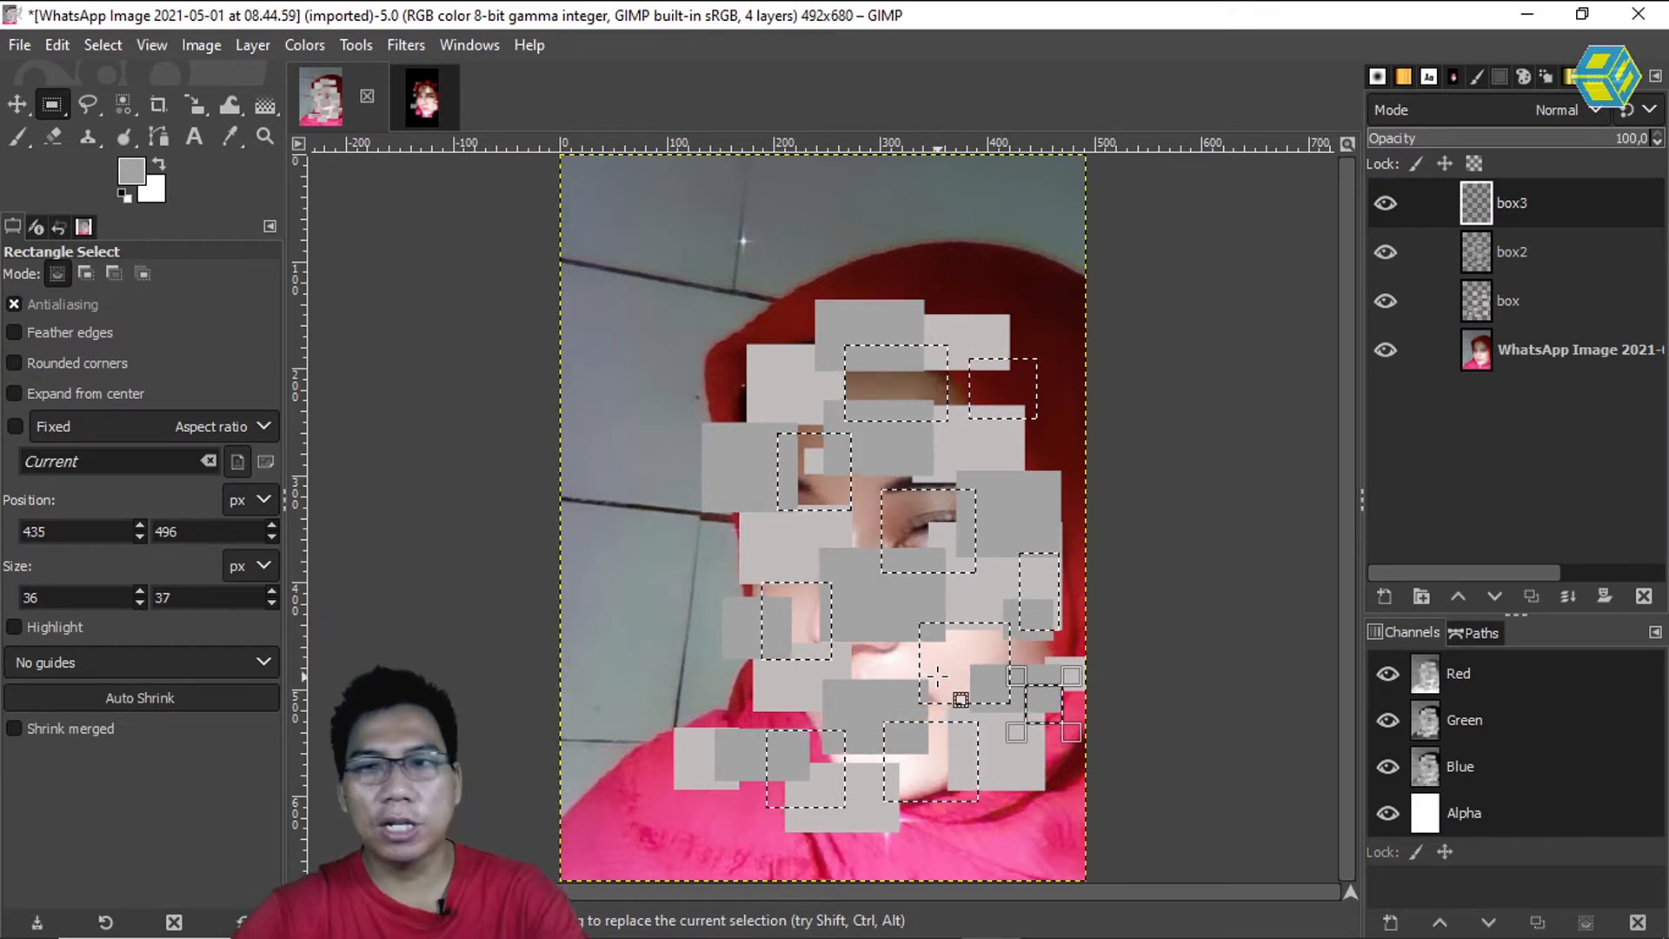
Step: Set the foreground colour to dark grey 757171 and fill the selected rectangles on the box3 layer
left_click(135, 172)
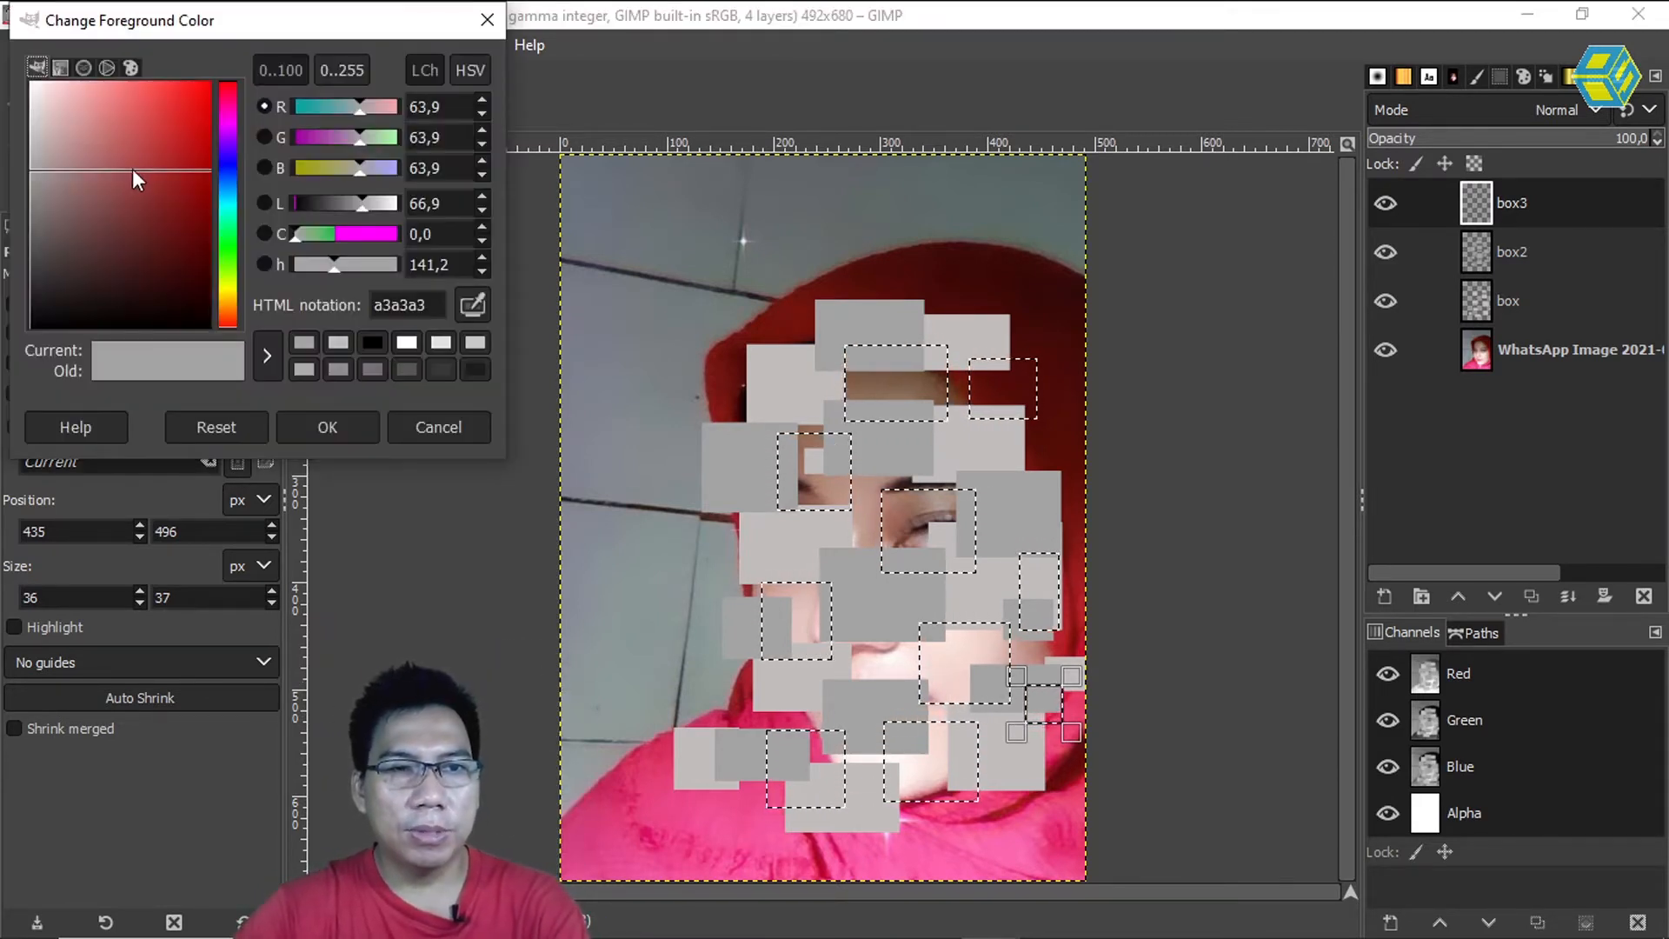
left_click_drag(49, 179, 38, 216)
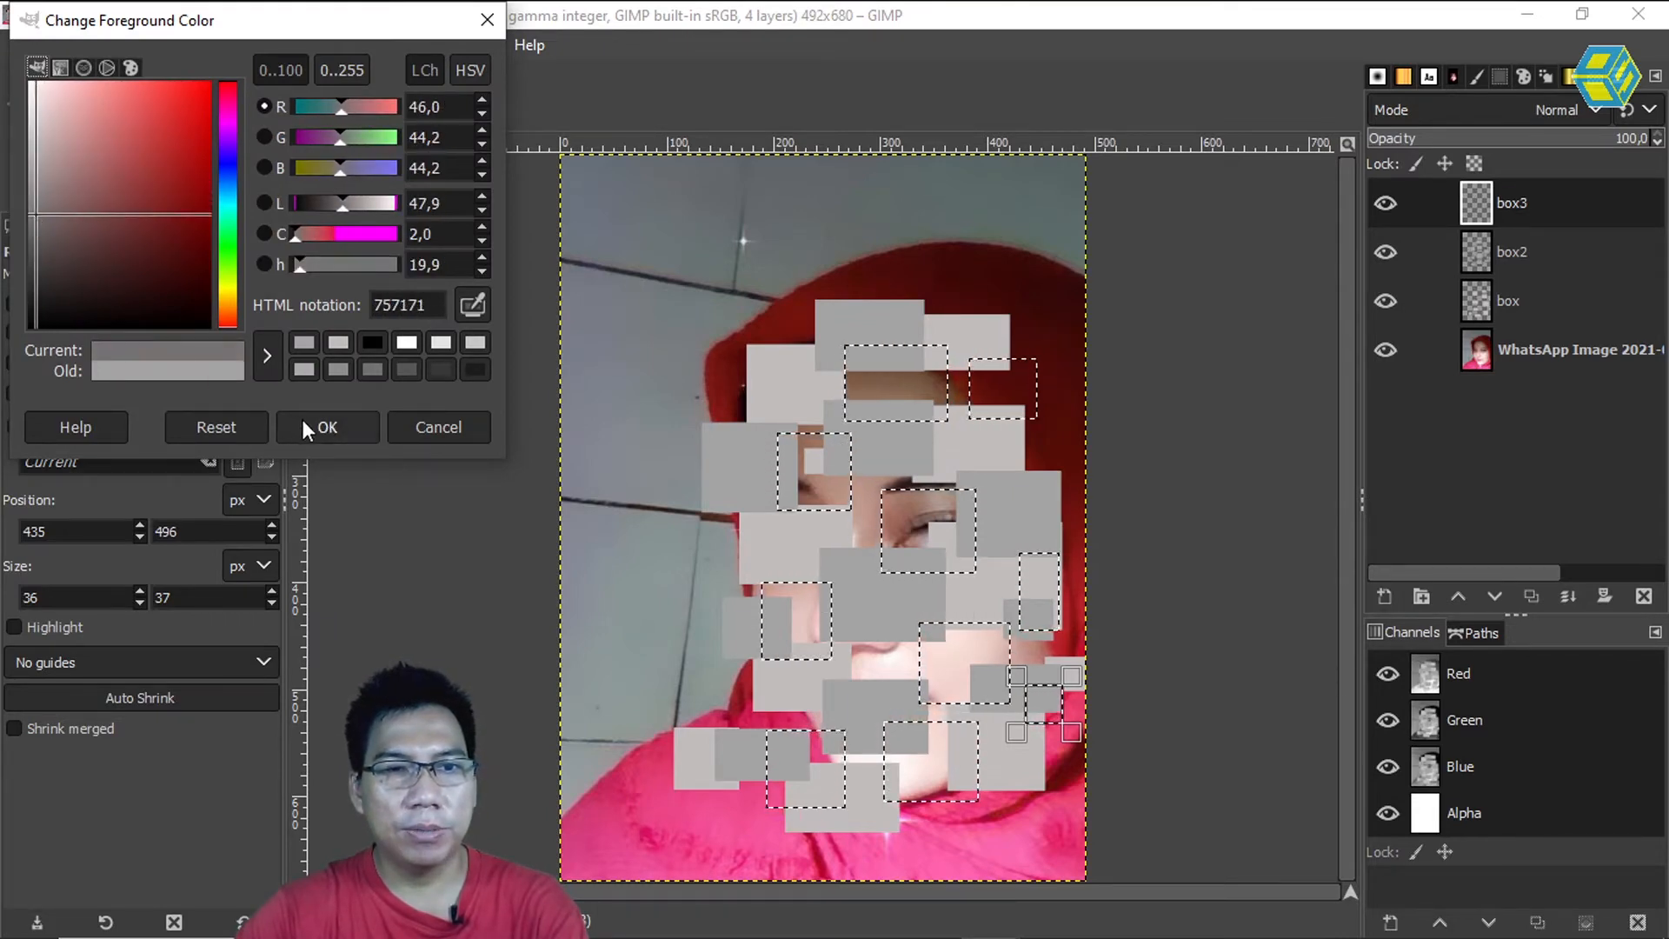
left_click(305, 422)
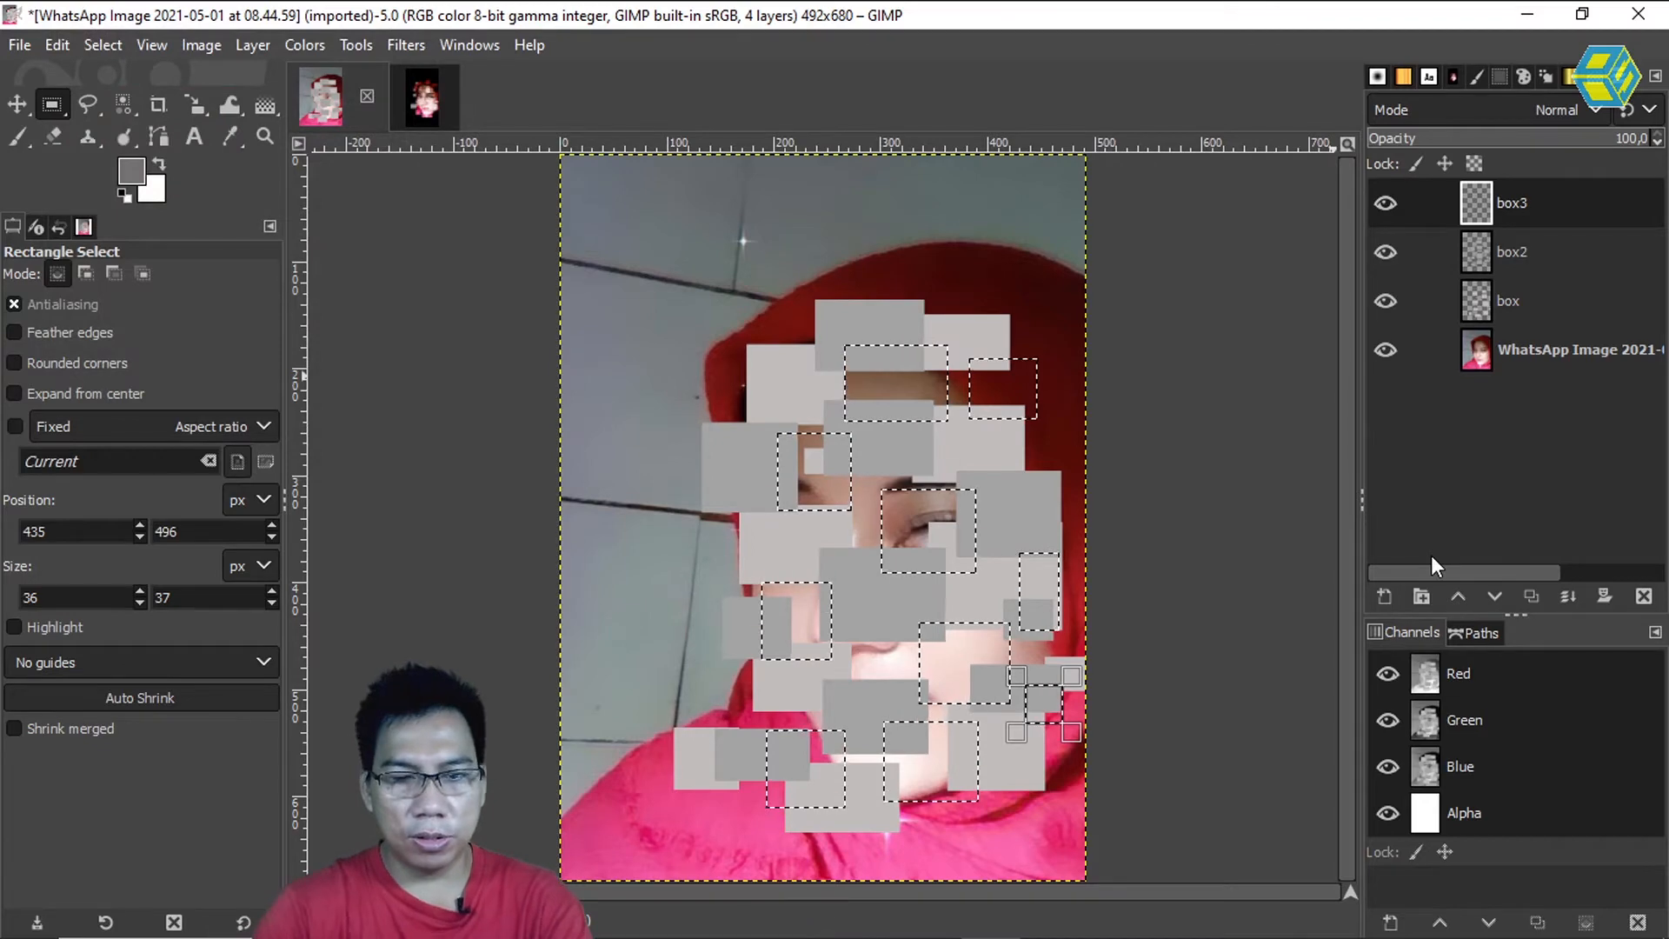
key("ctrl+comma")
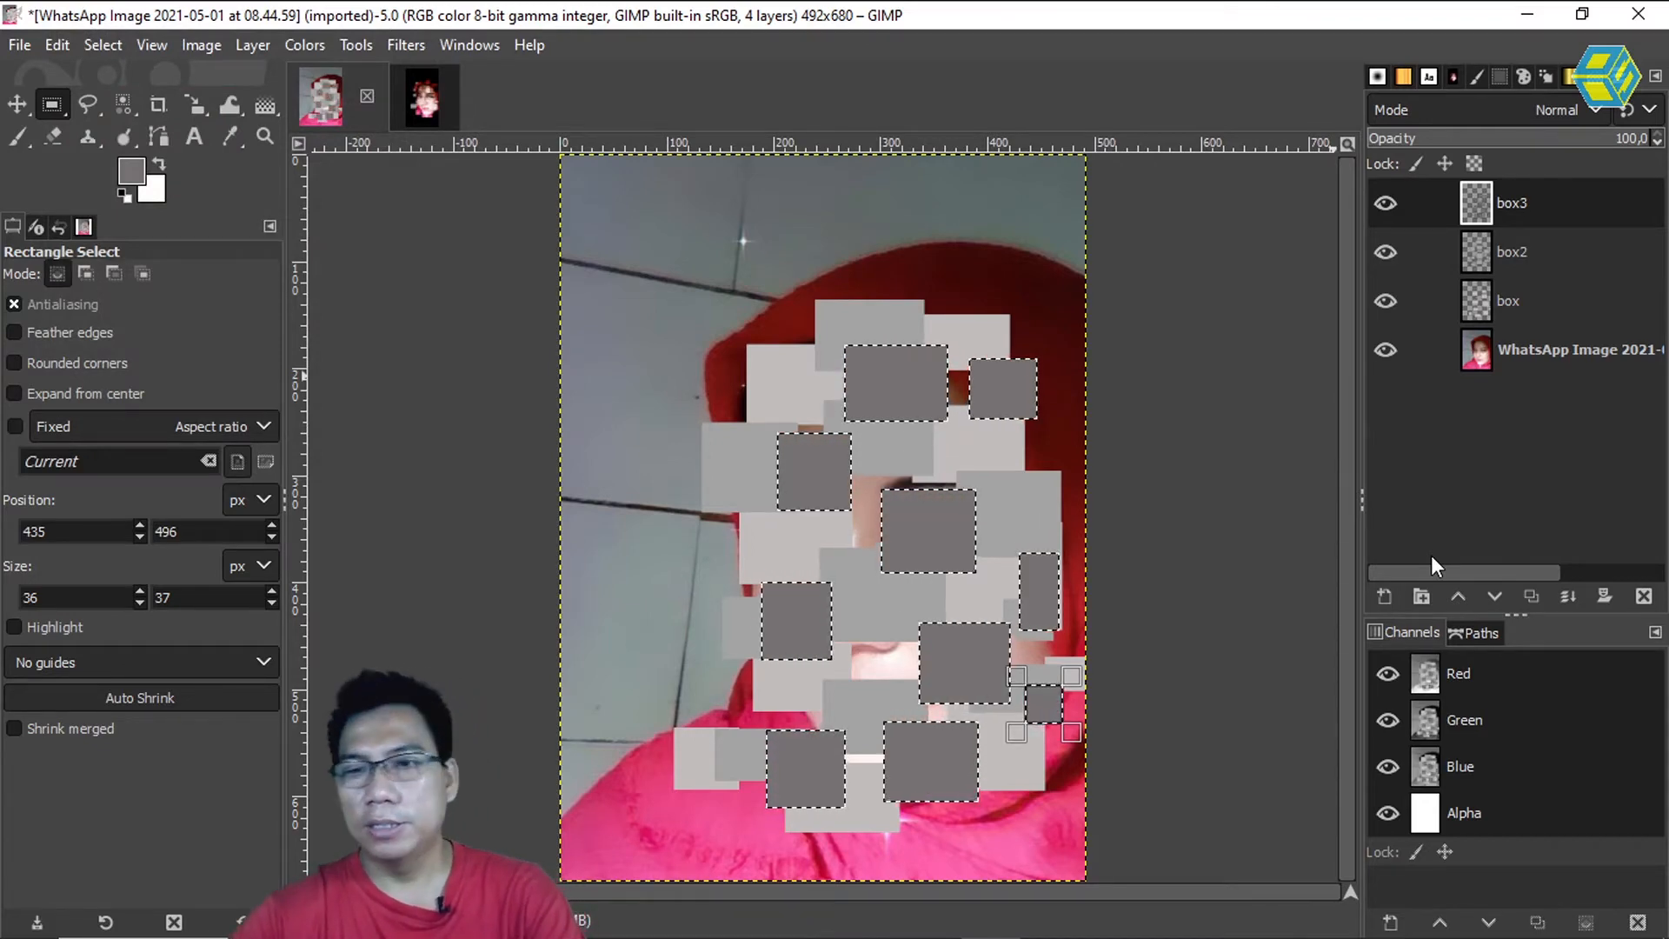
Step: Add a new transparent layer named box4 above box3 and clear the rectangle selection
left_click(1384, 598)
key("BackSpace")
type("4")
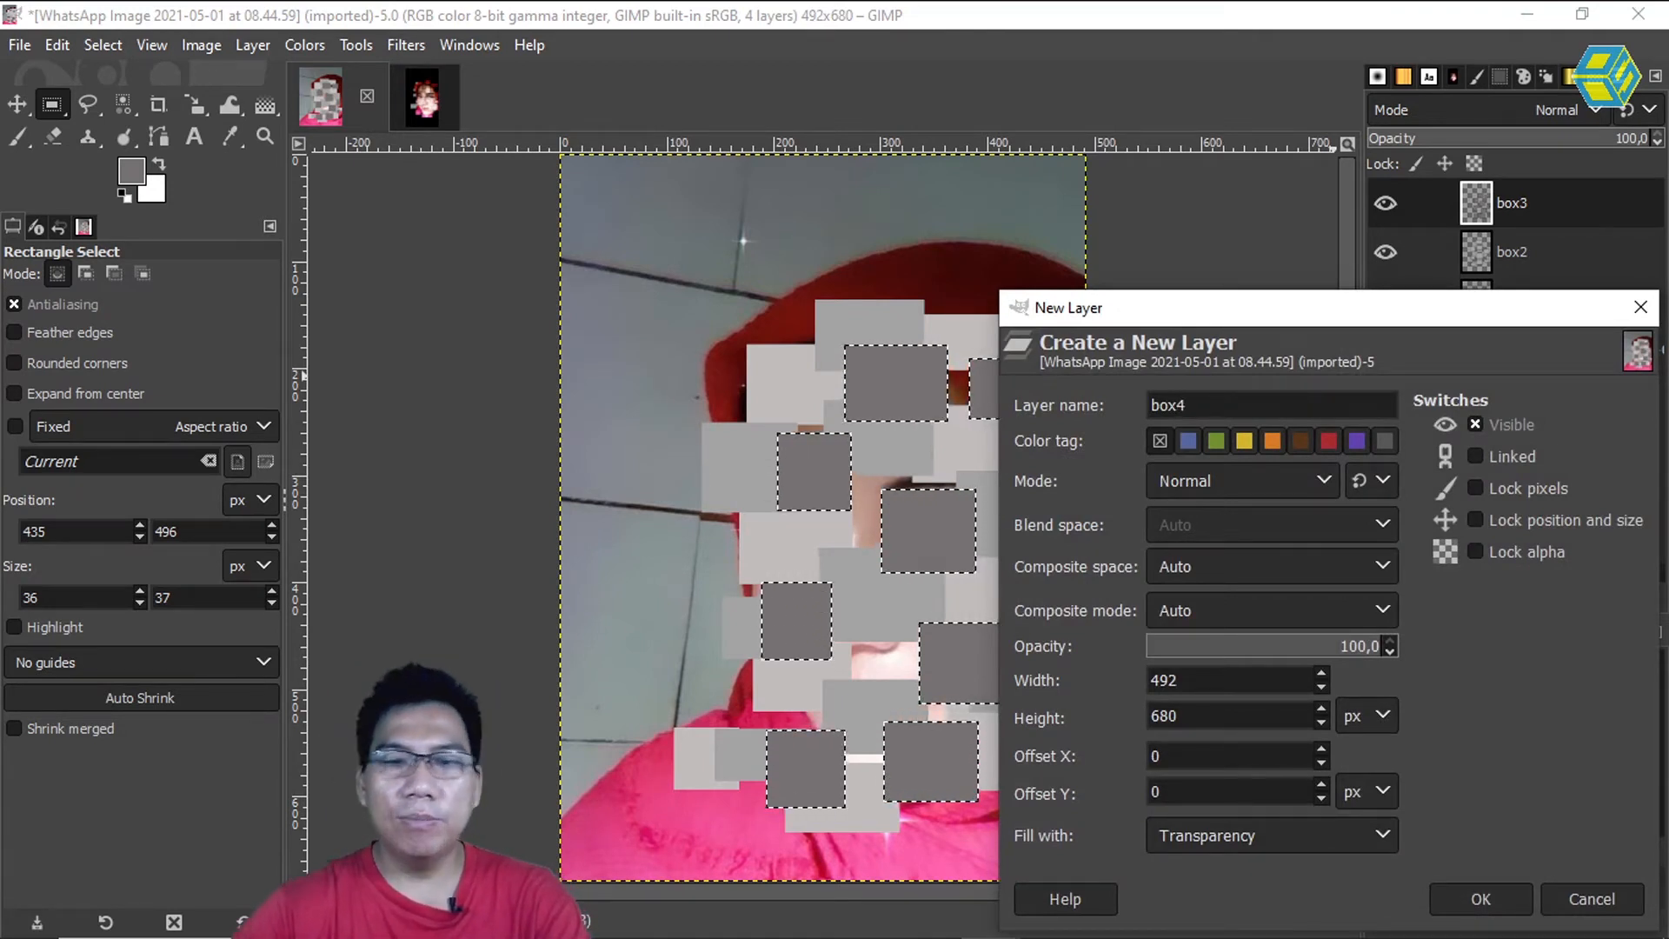
left_click(1477, 897)
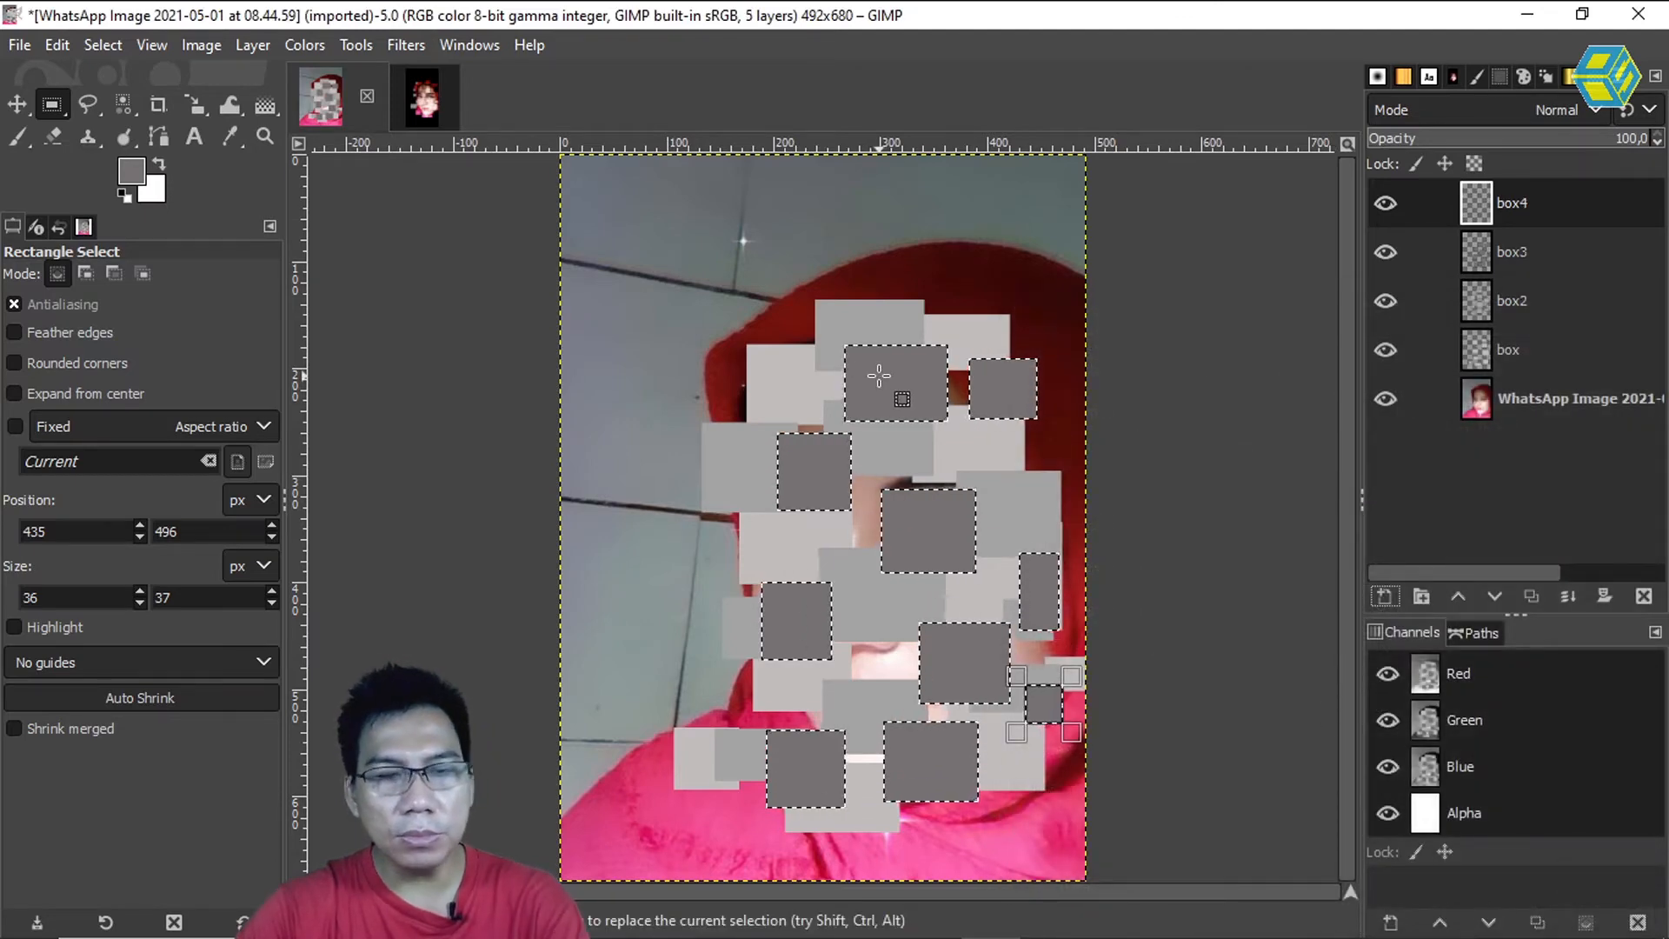
left_click(894, 370)
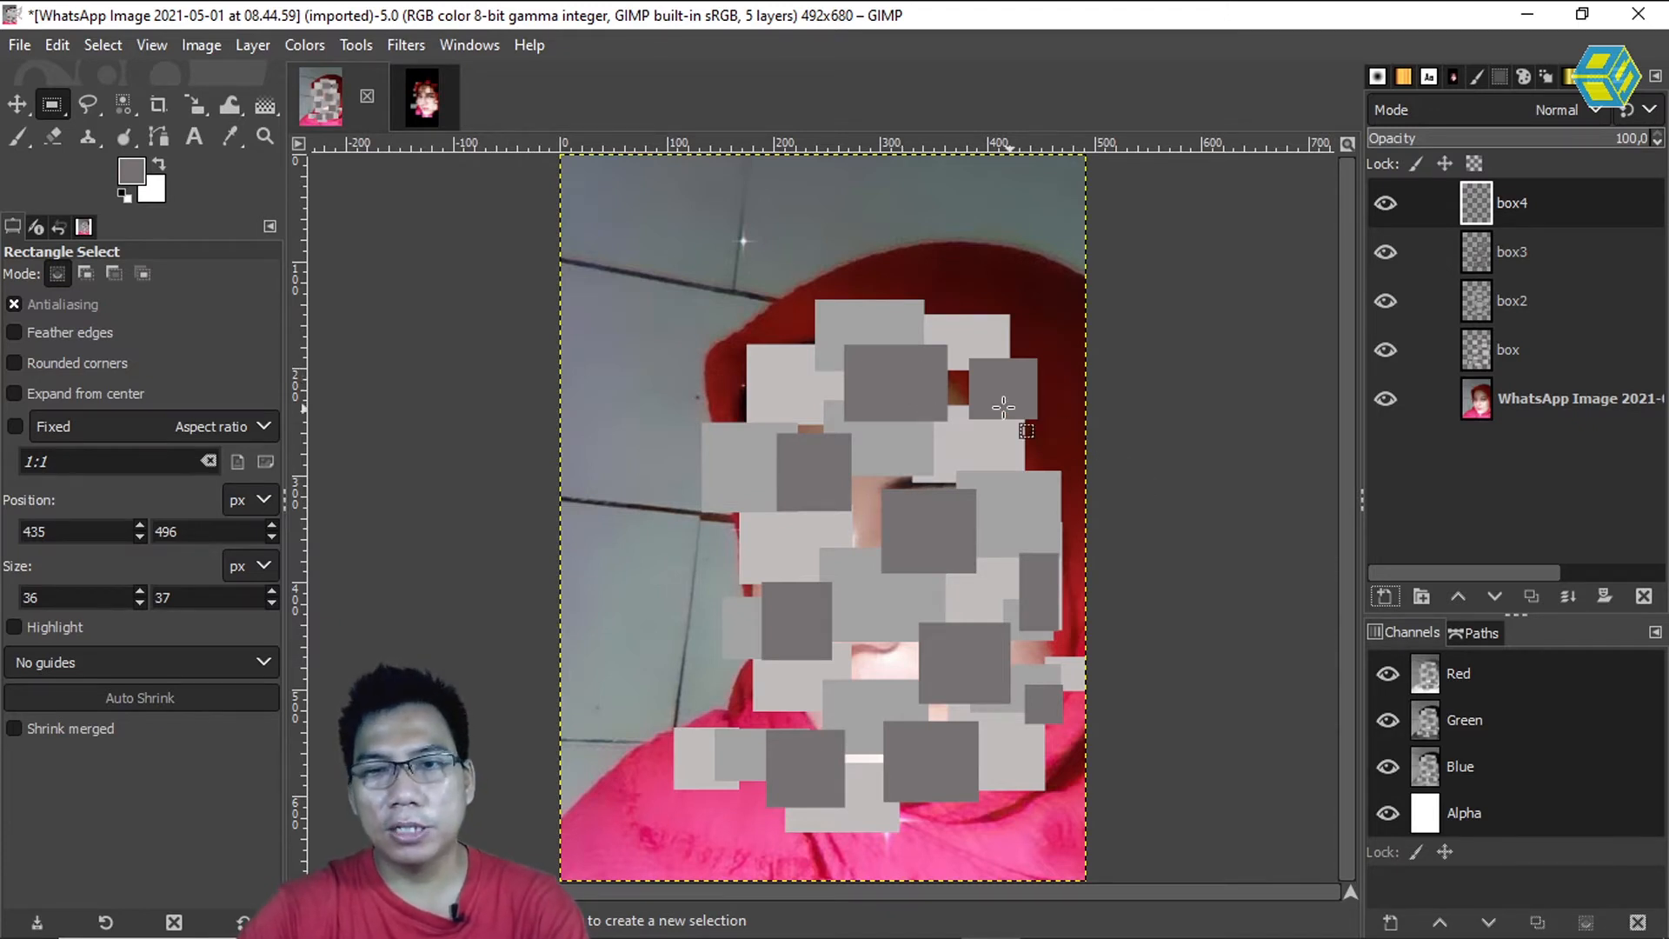
Step: On box4, select thirteen scattered rectangles over the head, face and shoulders, from about 100 × 97 px at the nose bridge to 77 × 39 px at the lower edge
left_click_drag(904, 330, 1004, 427)
left_click_drag(1019, 297, 1072, 361, "shift")
left_click_drag(930, 262, 972, 297)
left_click_drag(744, 314, 817, 369)
left_click_drag(710, 378, 753, 433)
left_click_drag(833, 468, 939, 570)
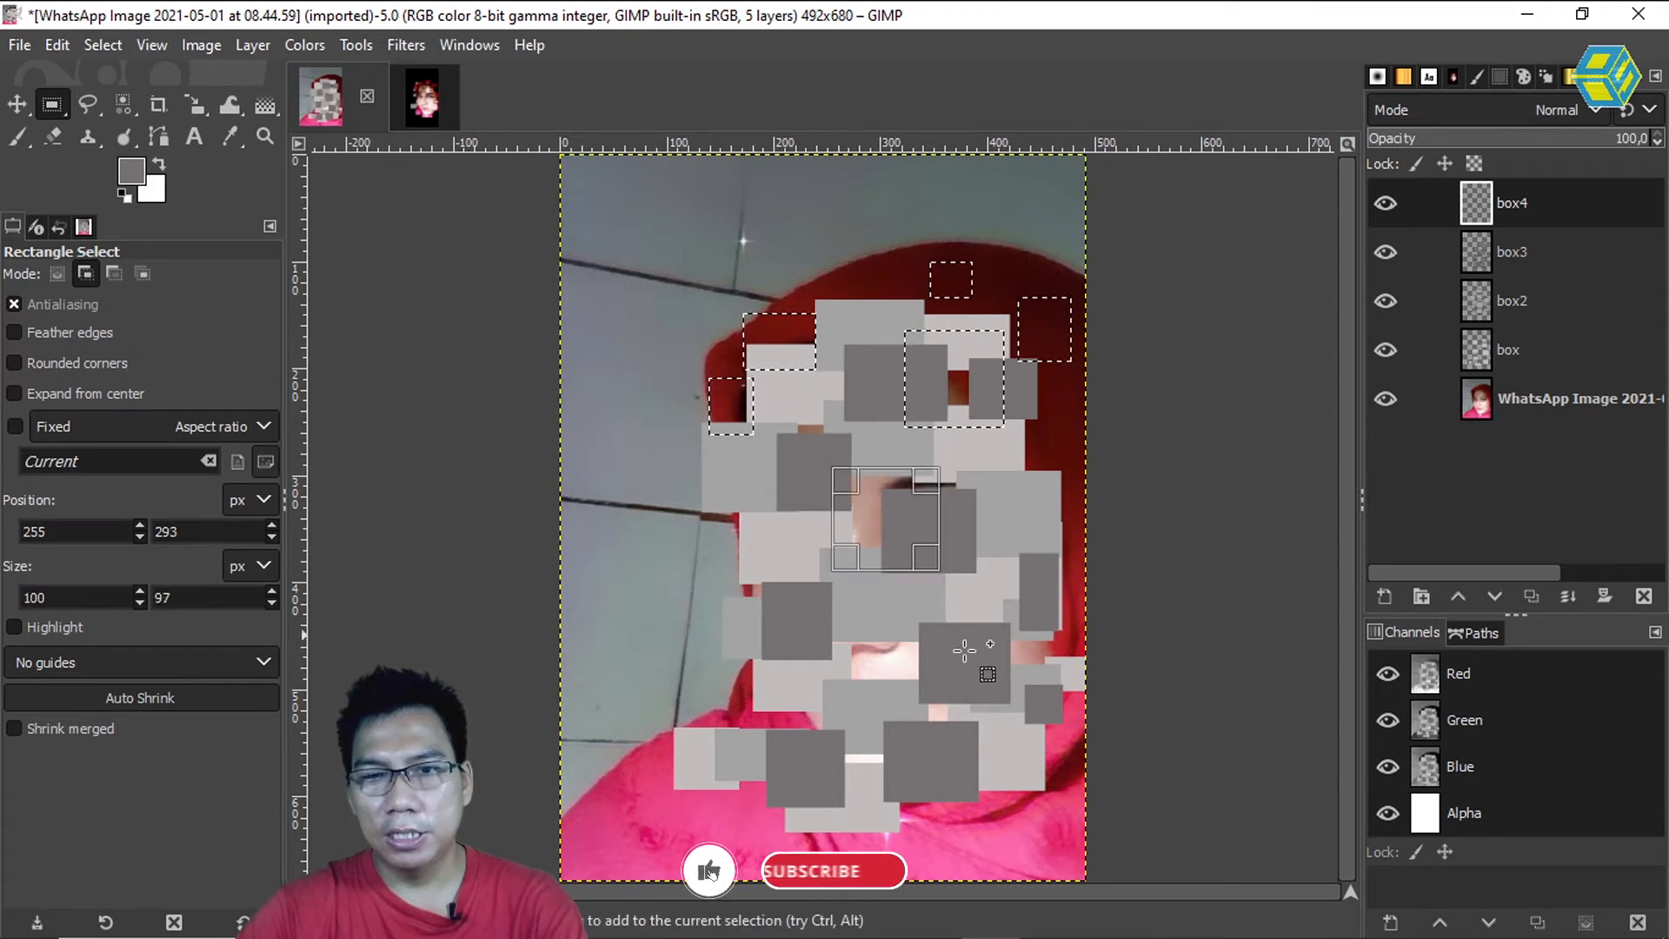
left_click_drag(966, 626, 1065, 686)
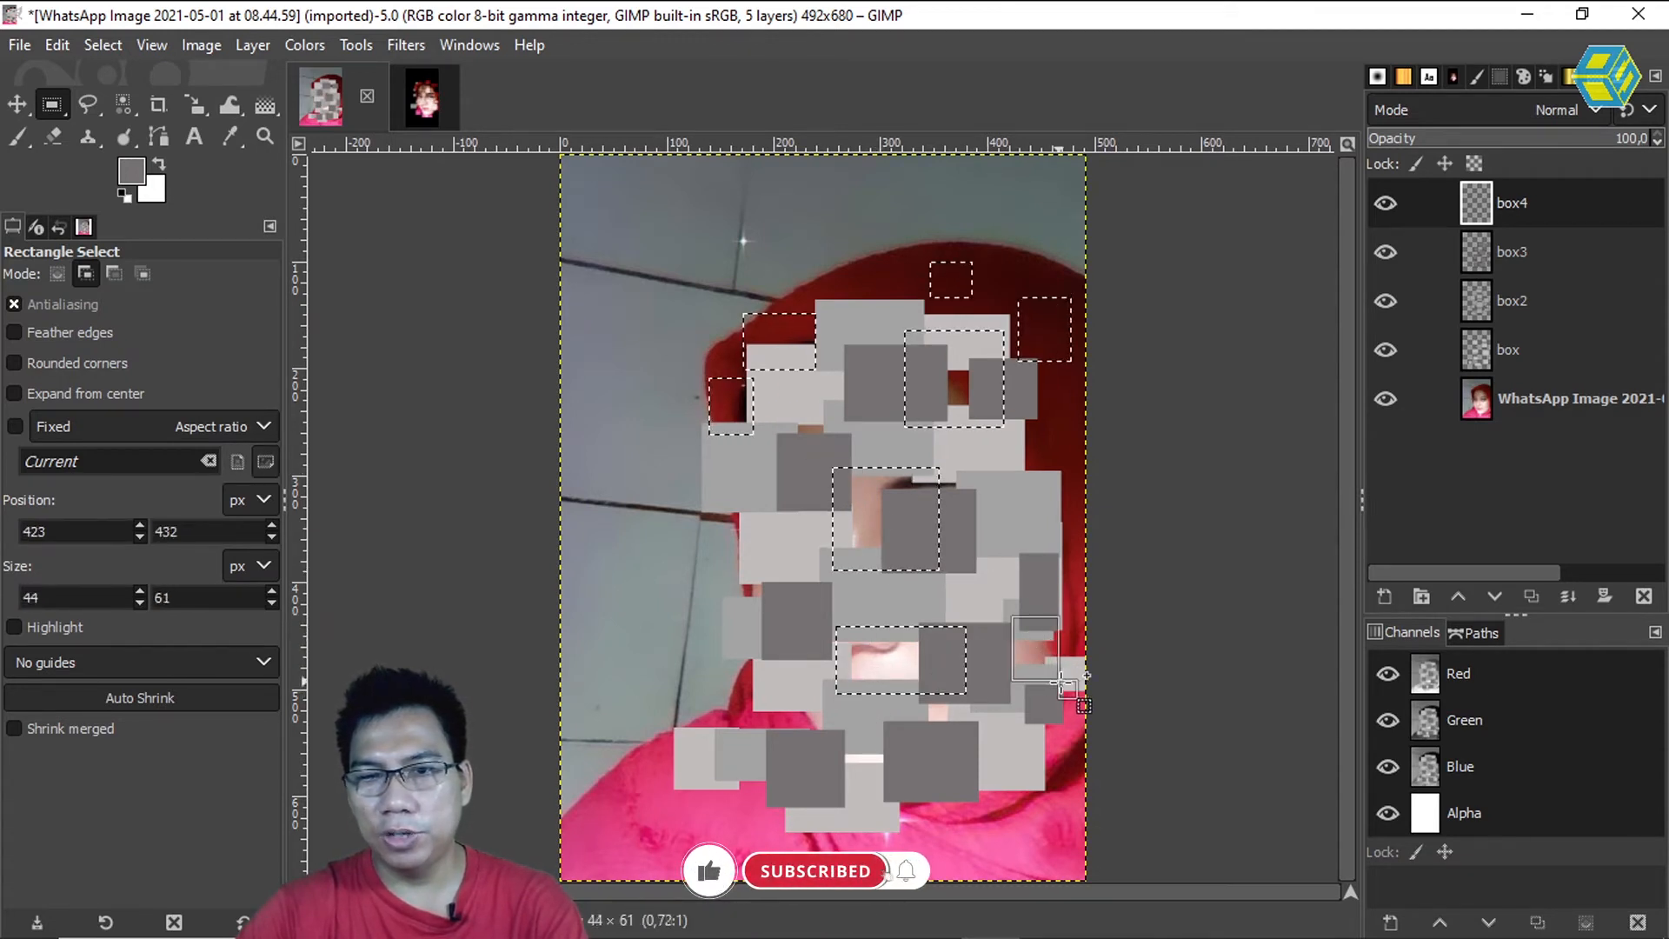
left_click_drag(834, 730, 919, 800)
mouse_move(711, 701)
left_mouse_down()
mouse_move(797, 746)
mouse_move(784, 762)
left_mouse_up()
left_click_drag(944, 761, 1031, 845)
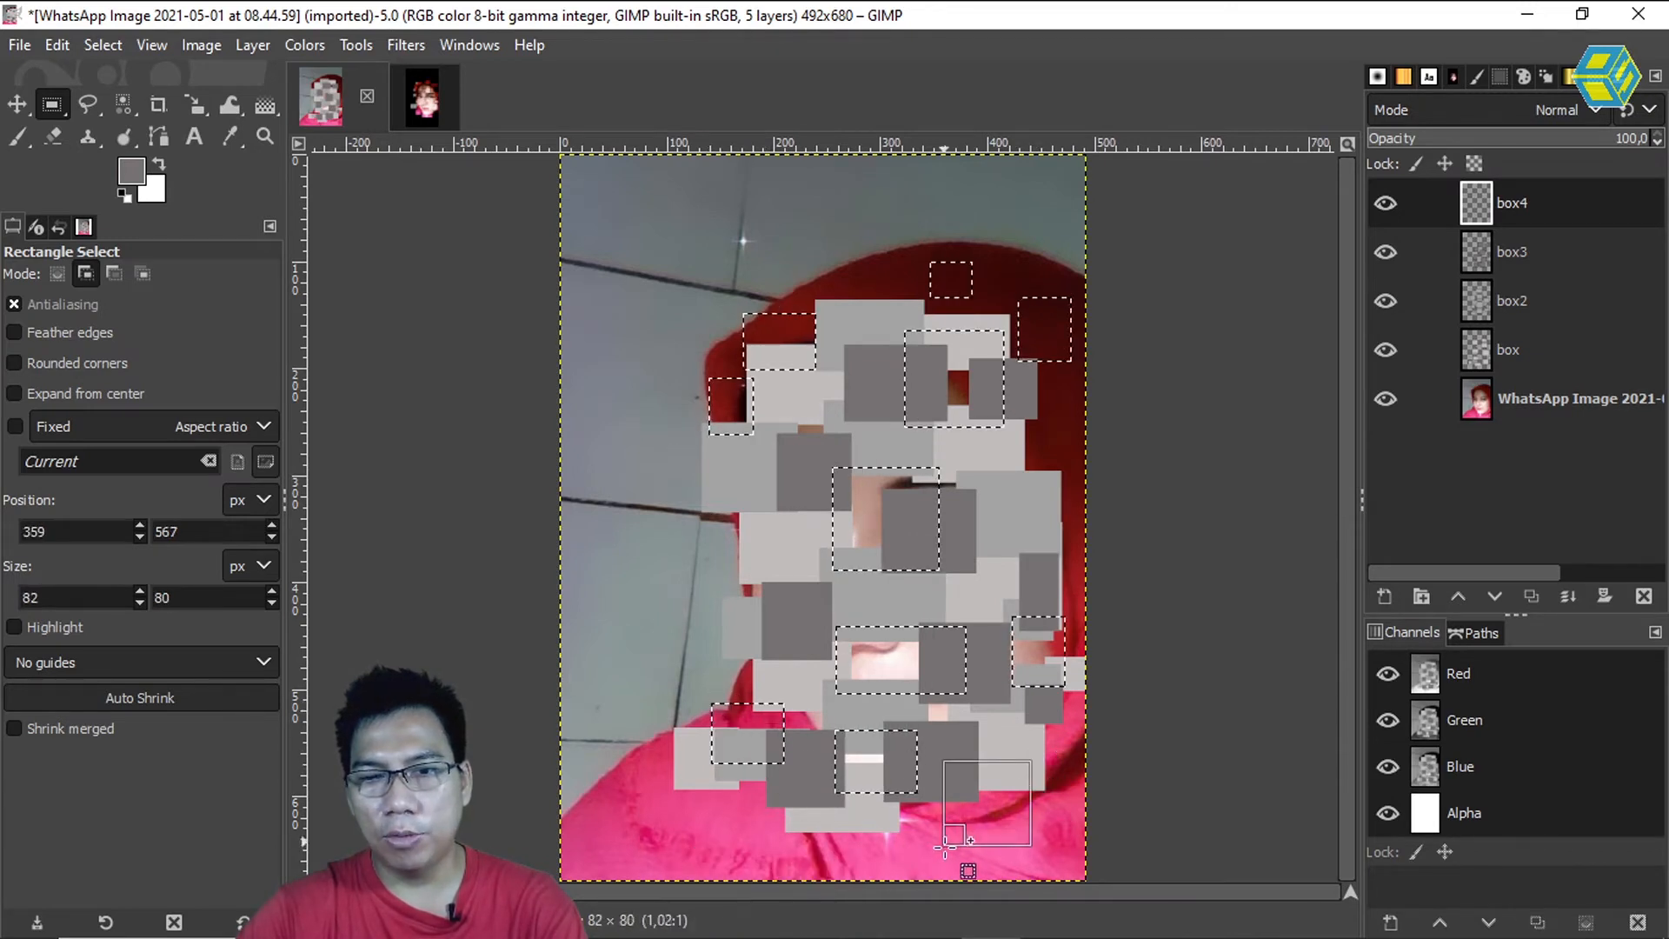
left_click_drag(1074, 779, 1028, 823)
left_click_drag(720, 829, 803, 870)
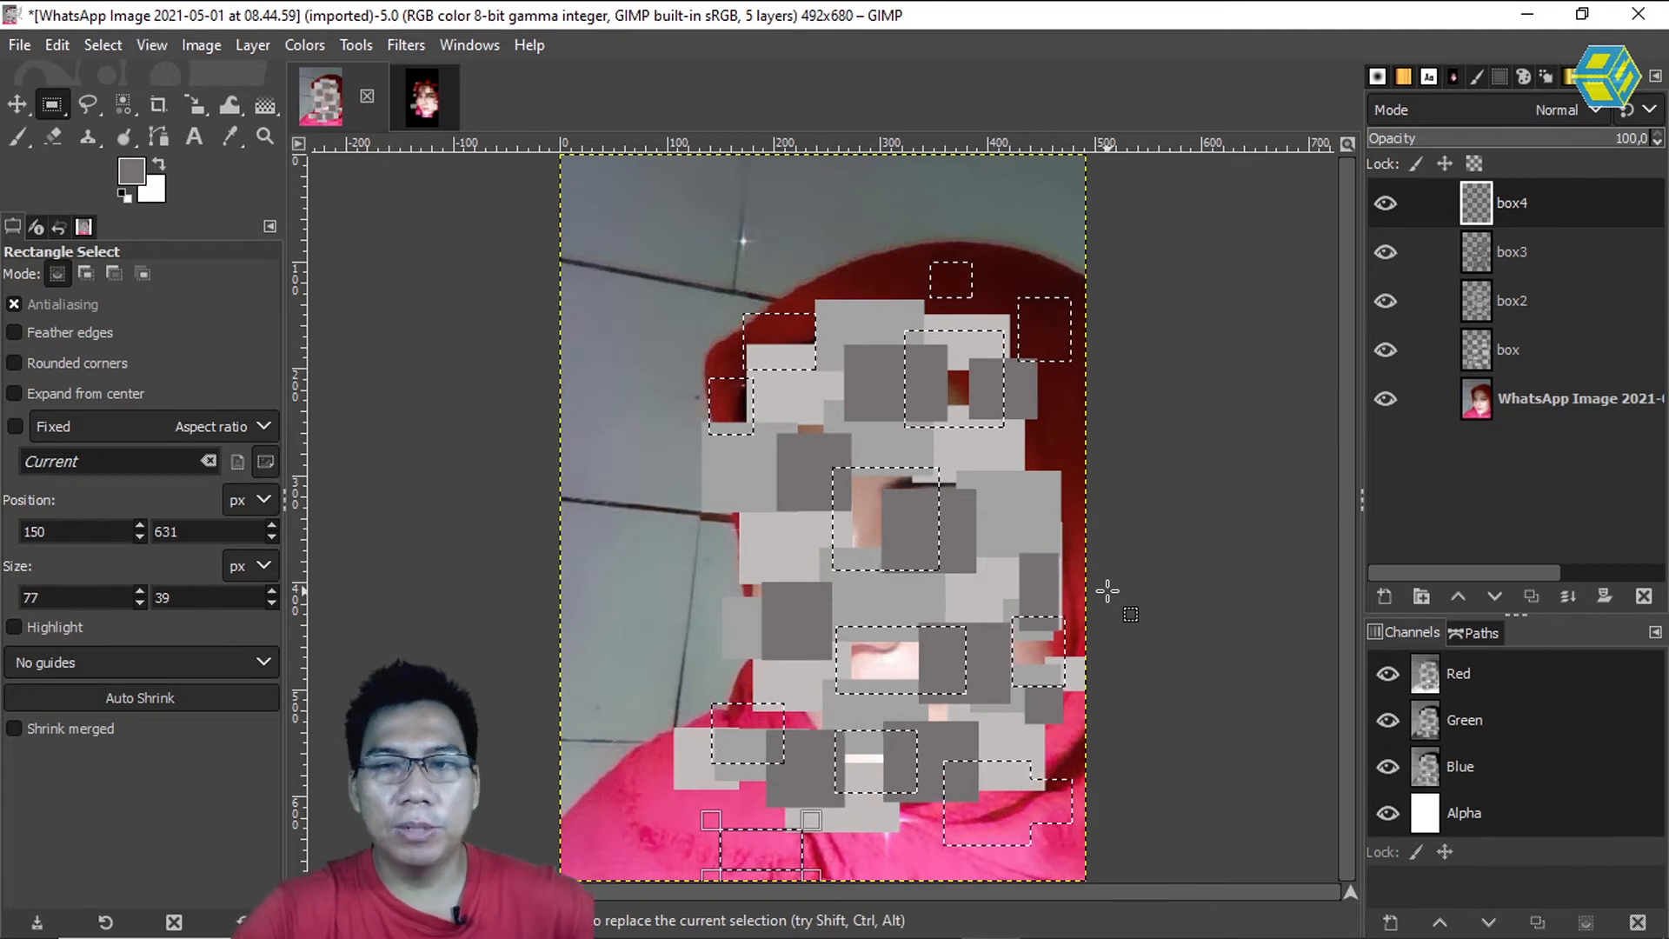
Step: Set the foreground colour to near-white ece6e6, fill the selected rectangles on box4, and clear the selection
left_click(132, 175)
left_click_drag(38, 143, 33, 99)
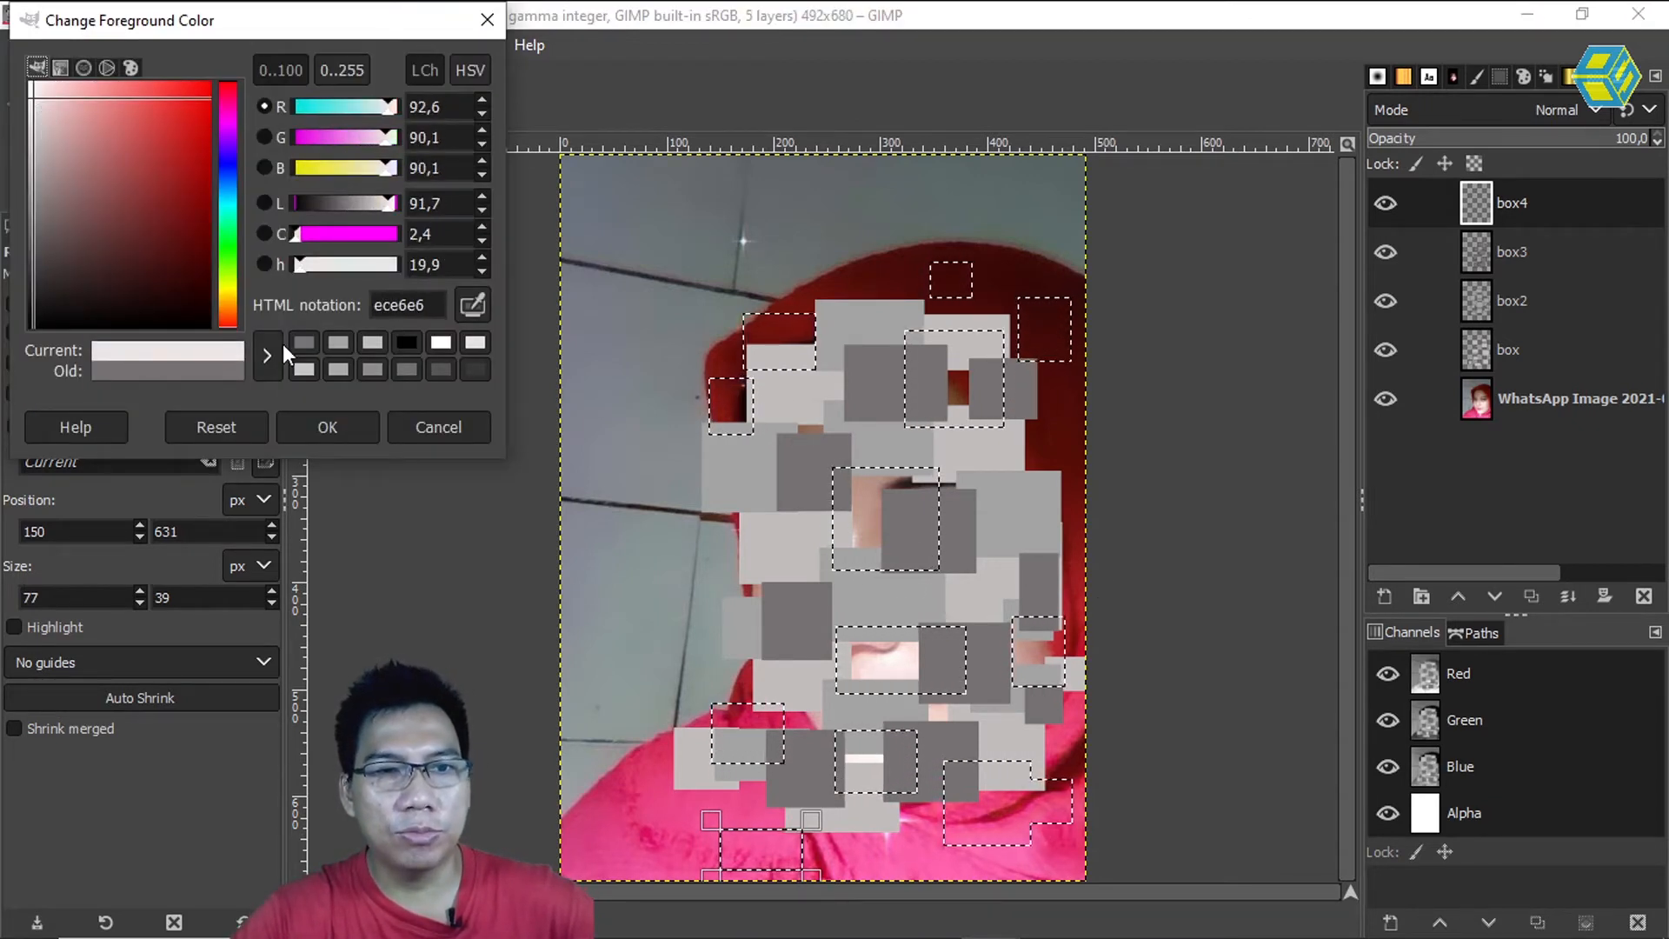
left_click(329, 427)
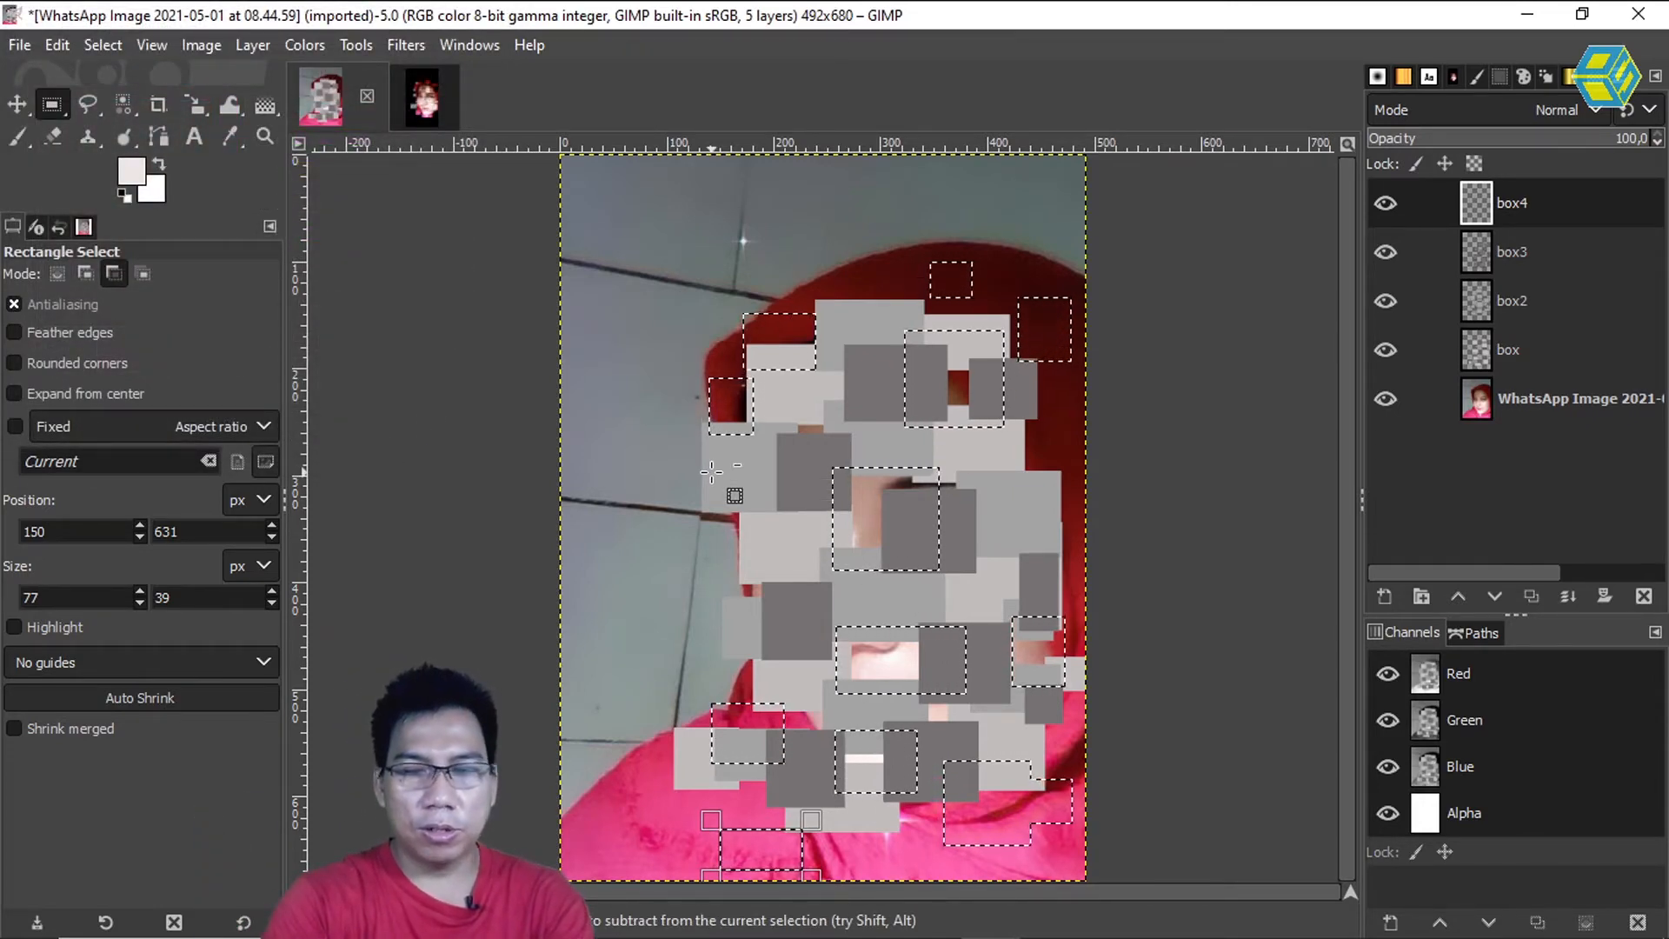
key("ctrl+comma")
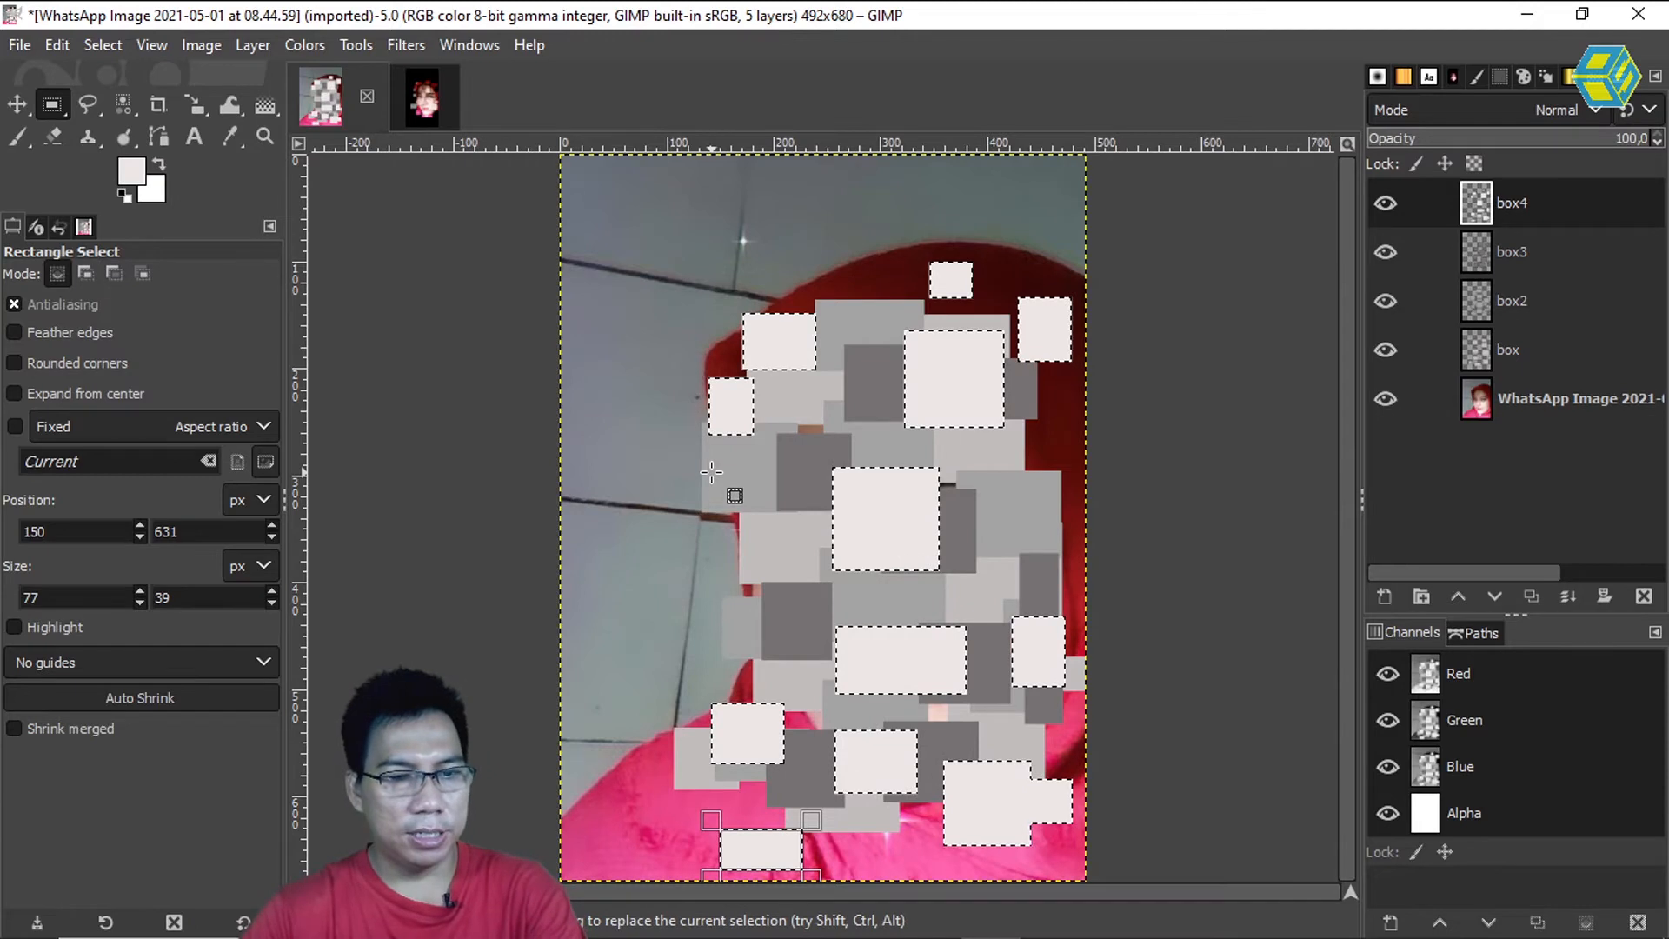
key("ctrl+shift")
key("ctrl+shift+a")
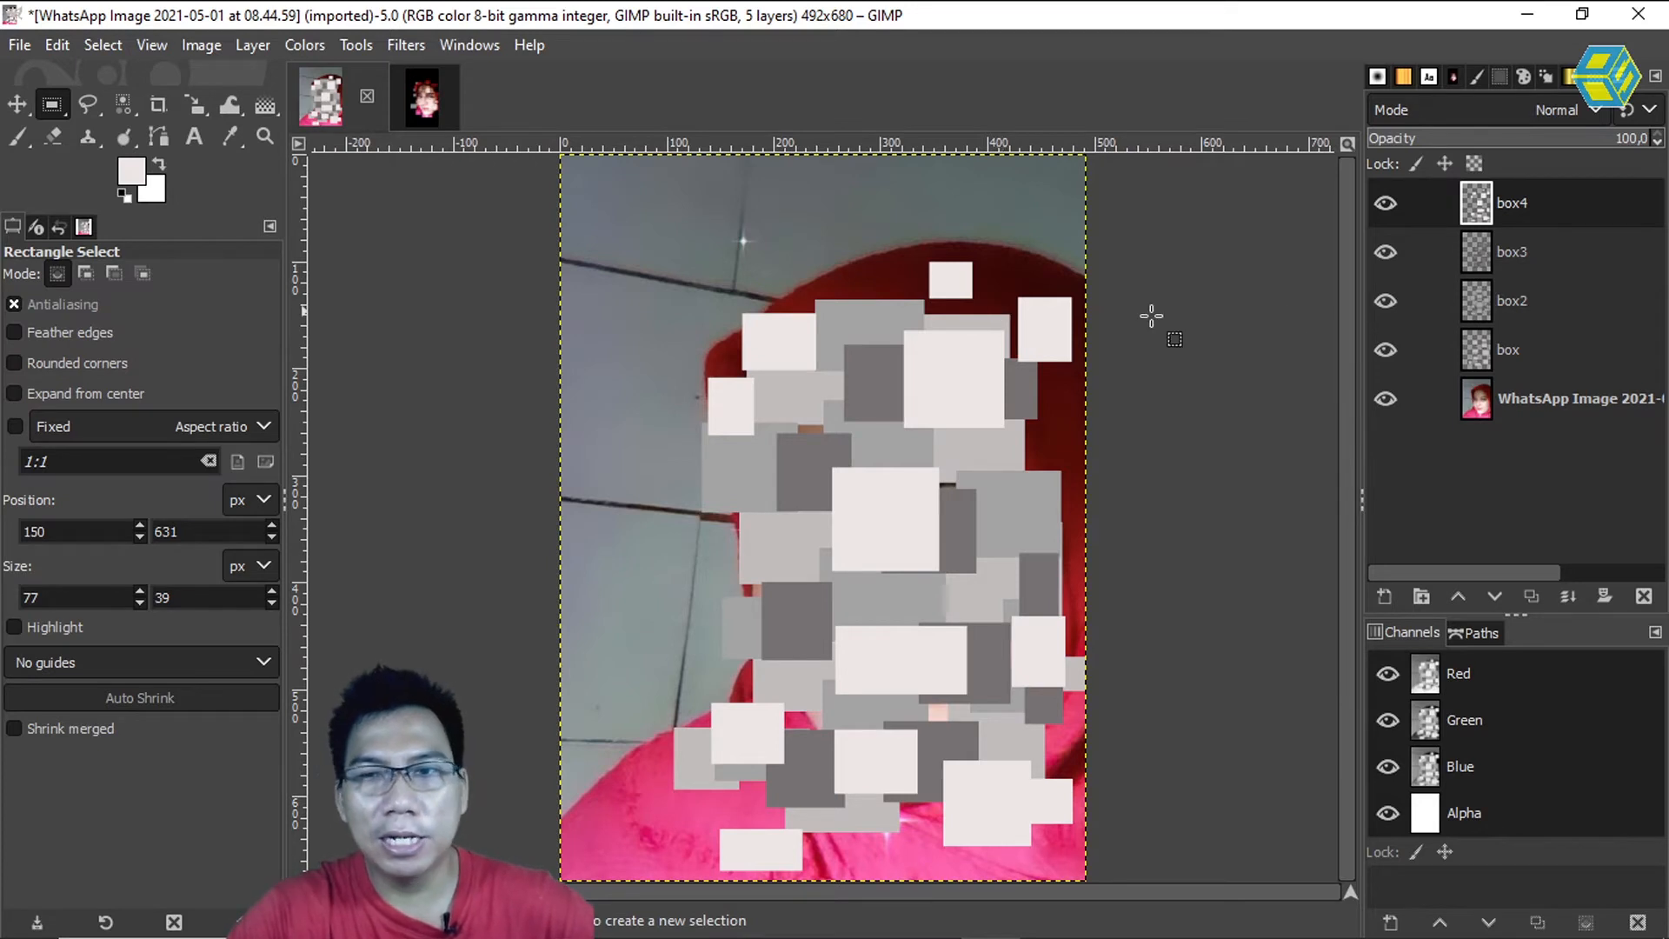
Step: Hide the box2, box3 and box4 layers and set the box layer's blend mode to Overlay
left_click(1514, 352)
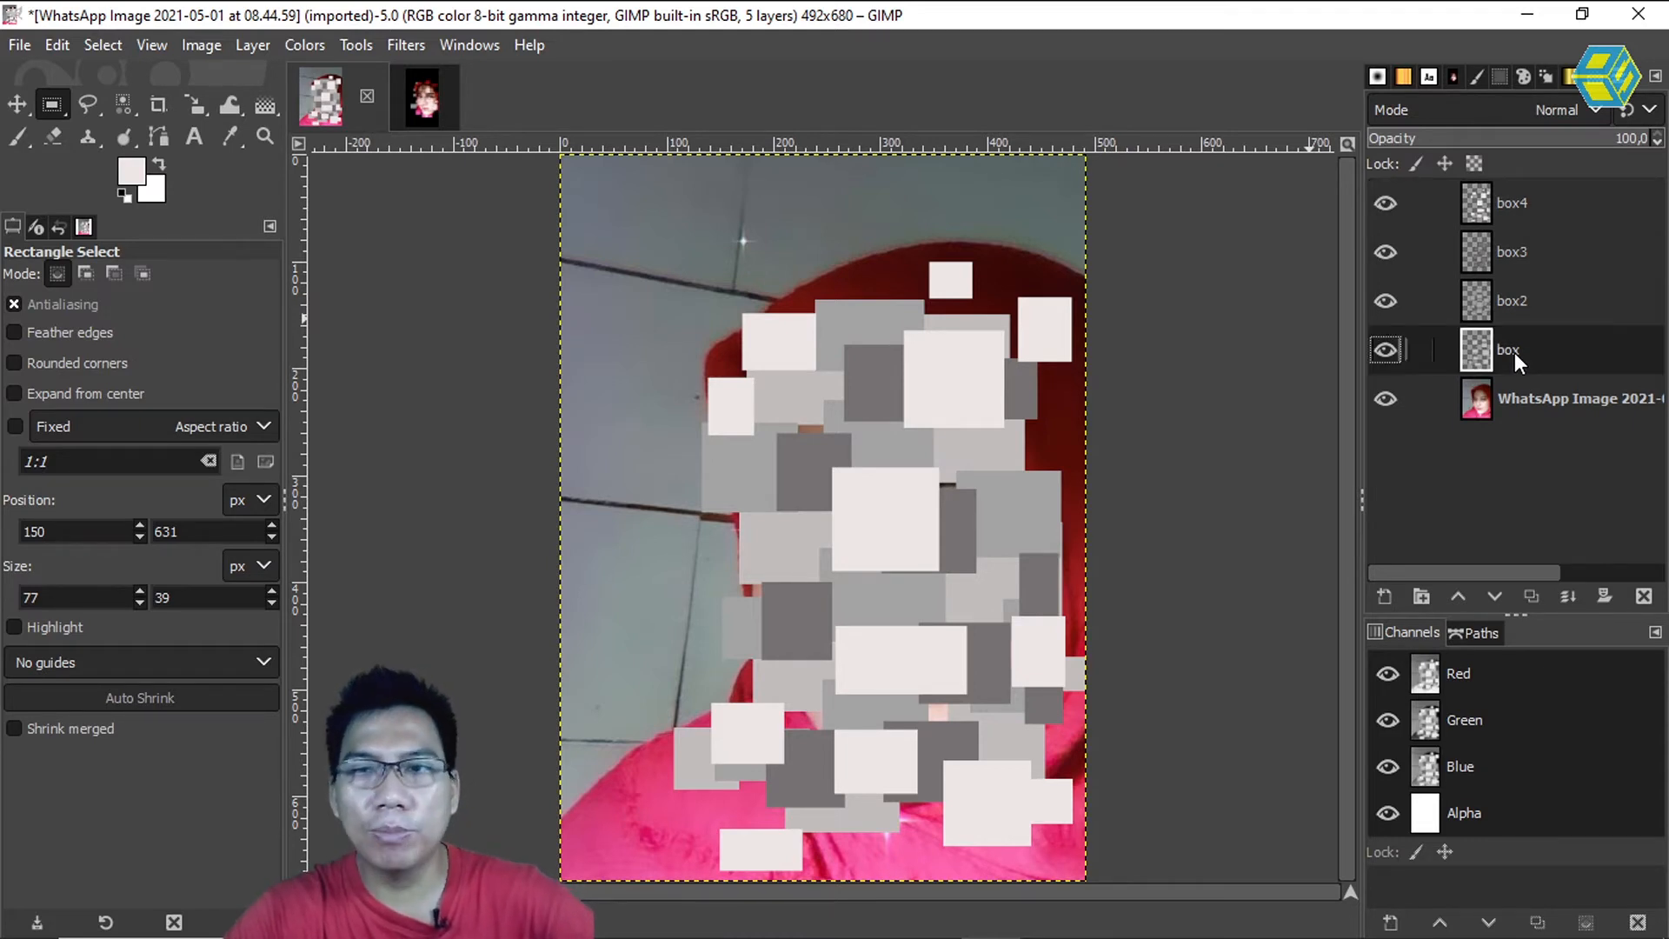
left_click_drag(1383, 300, 1382, 198)
left_click(1479, 350)
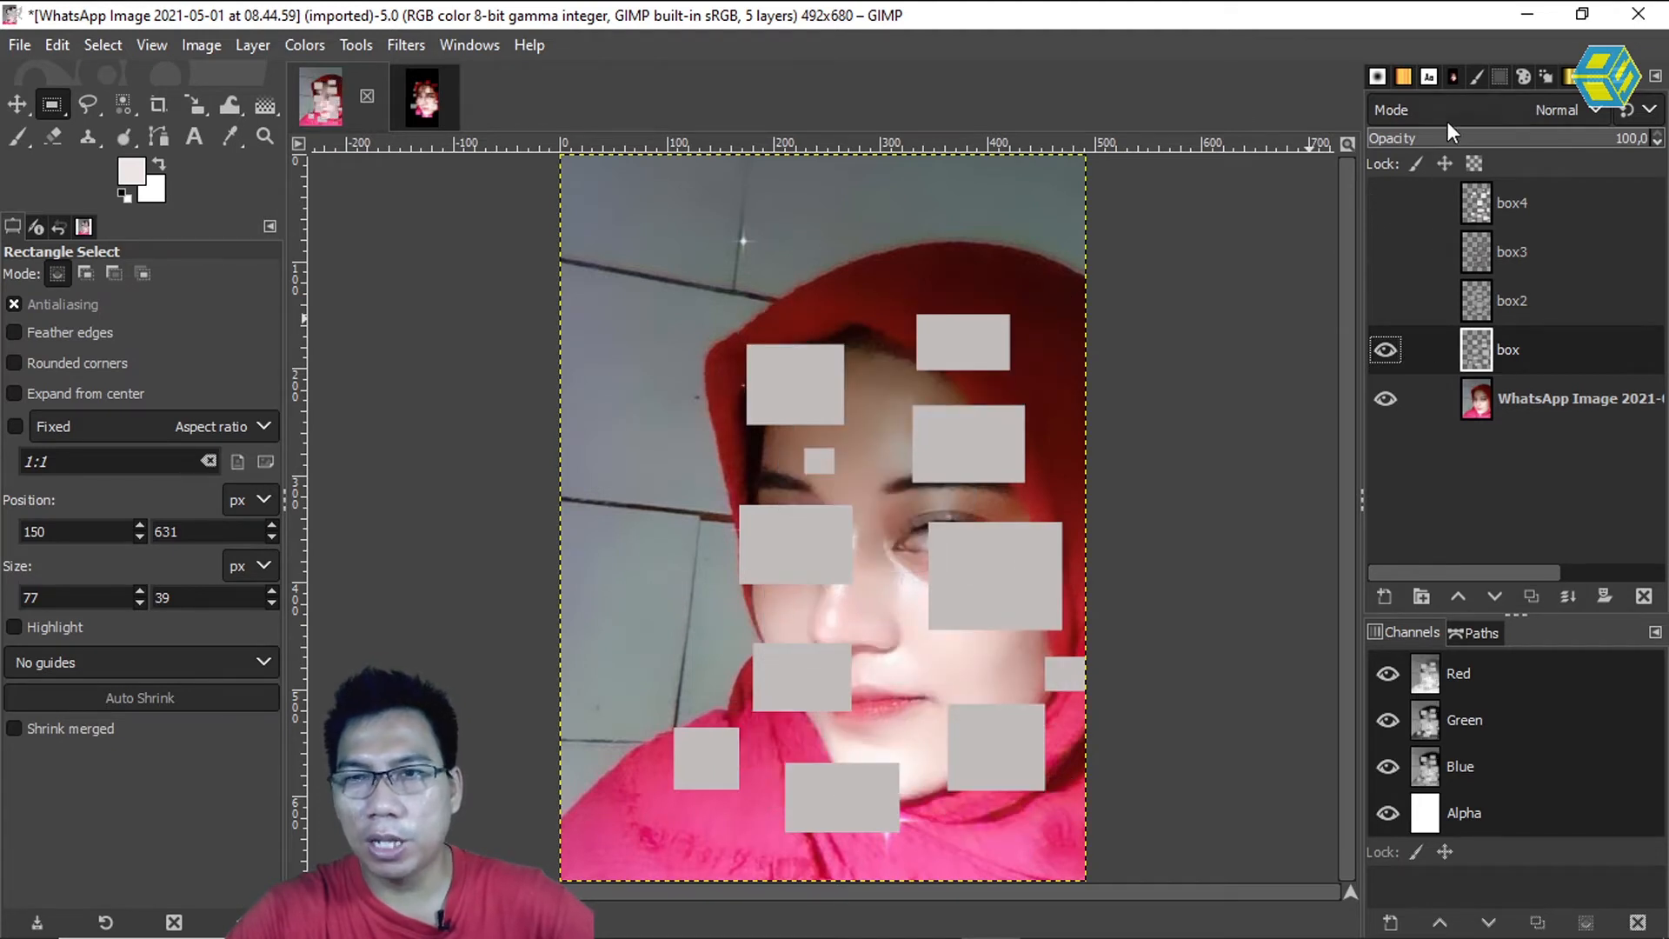
left_click(1526, 108)
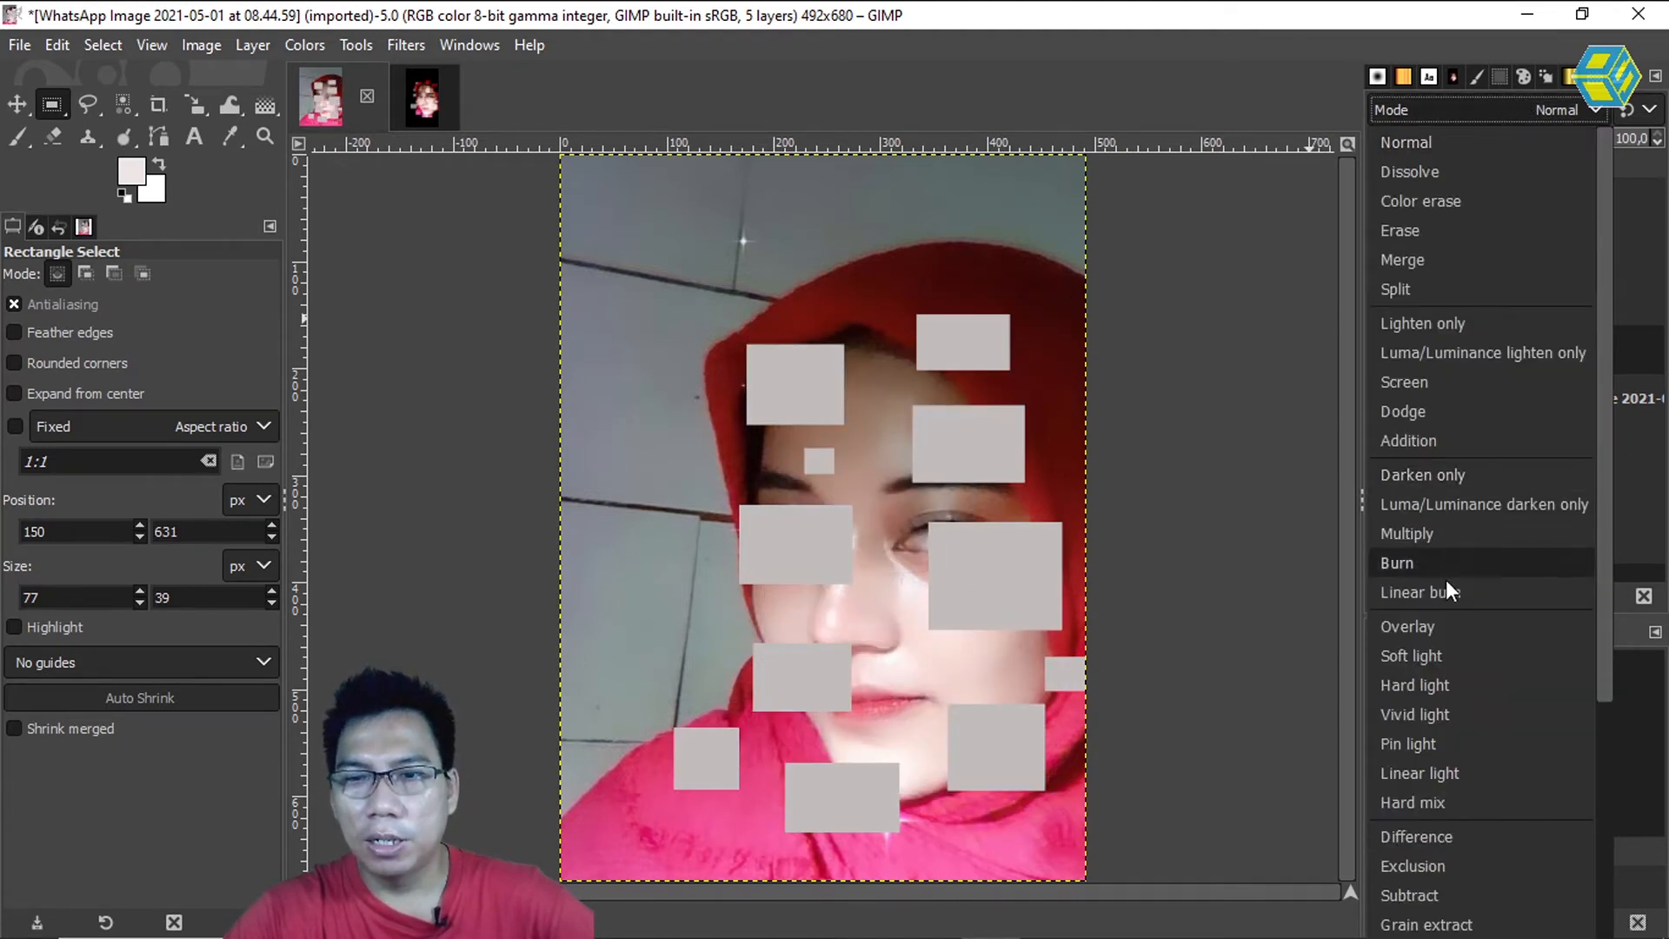
left_click(1444, 628)
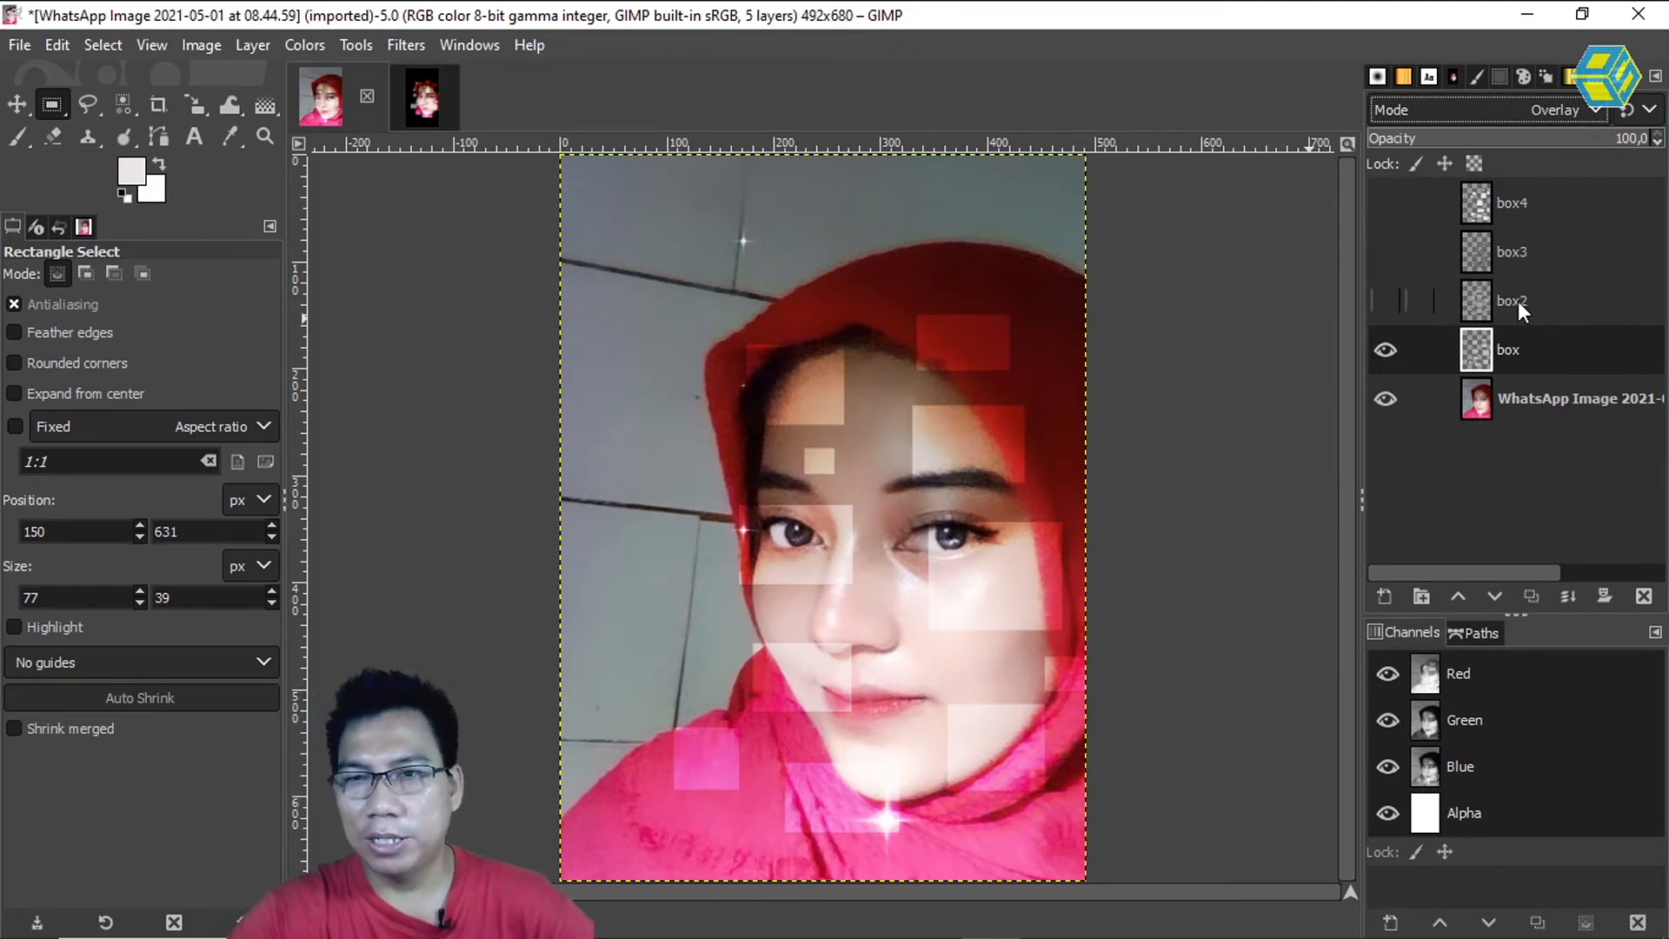
Step: Show the box2 layer again and set its blend mode to Overlay
left_click(1416, 306)
left_click(1388, 300)
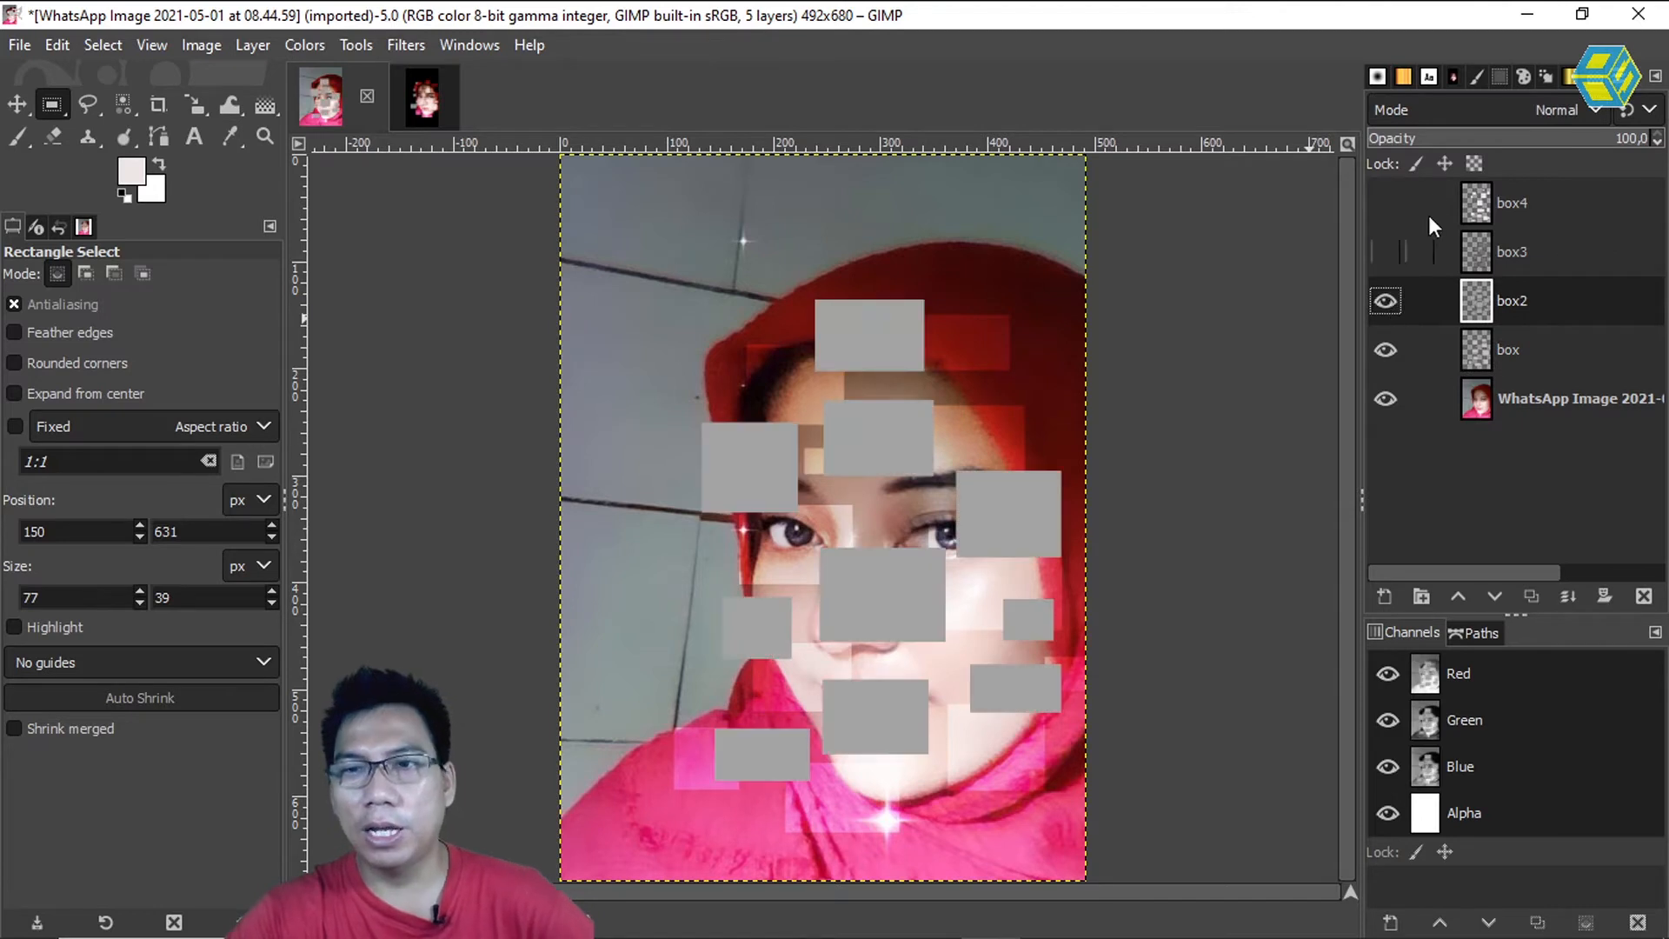
left_click(1431, 108)
left_click(1458, 618)
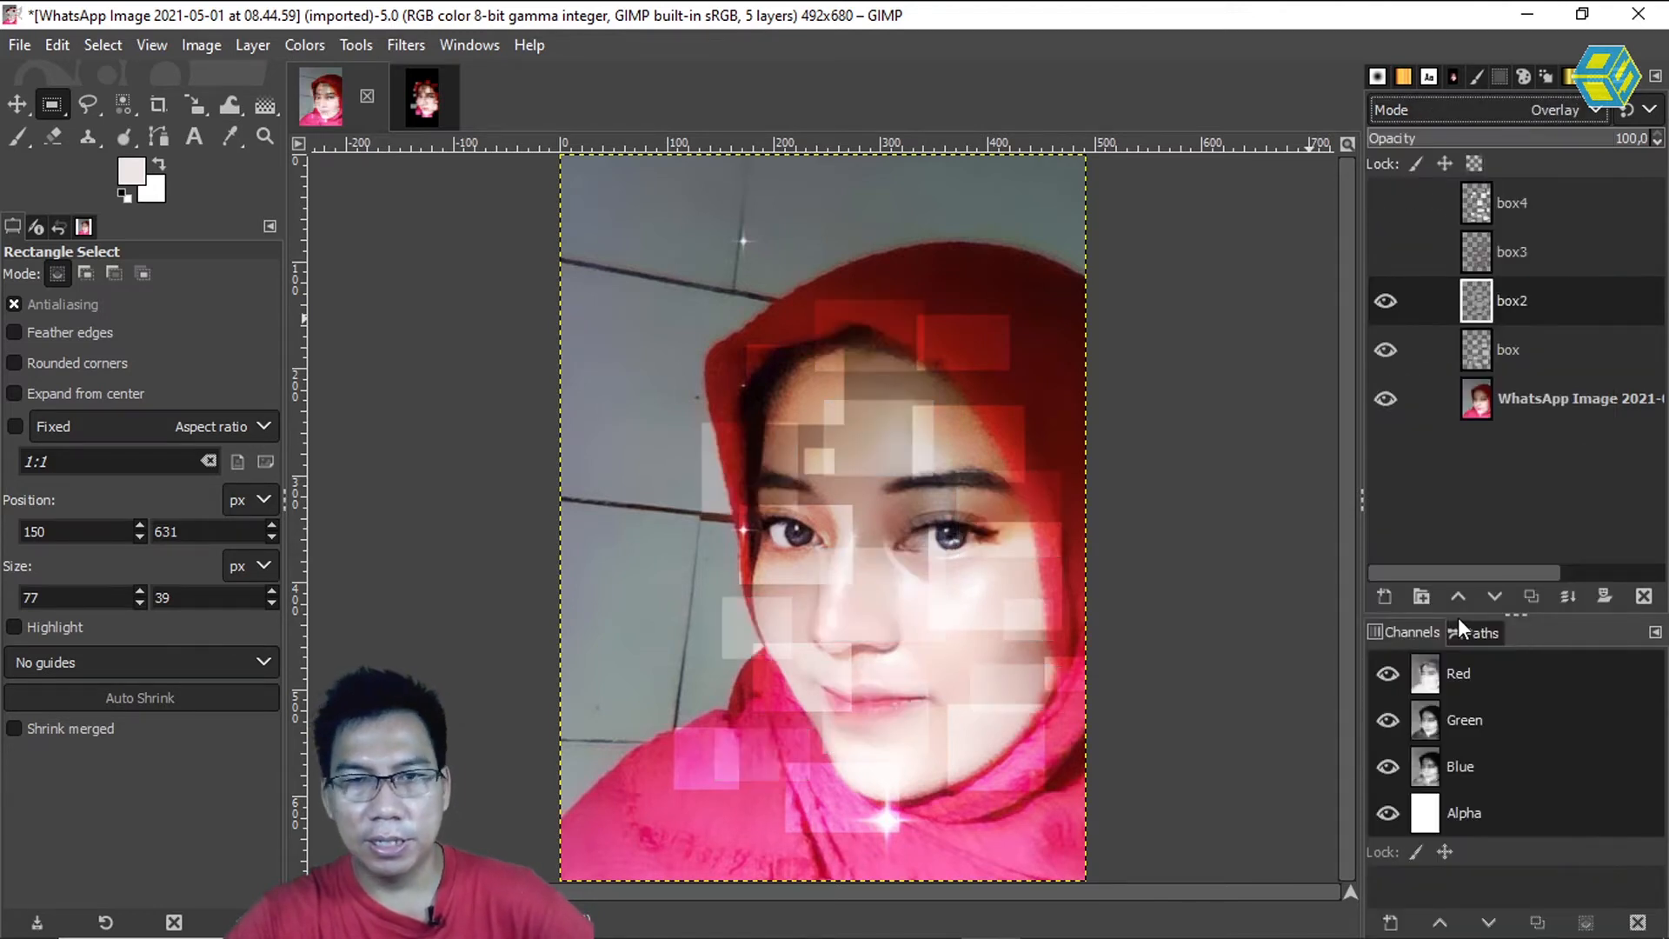
Step: Show the box3 layer again and set its blend mode to Overlay
left_click(1415, 252)
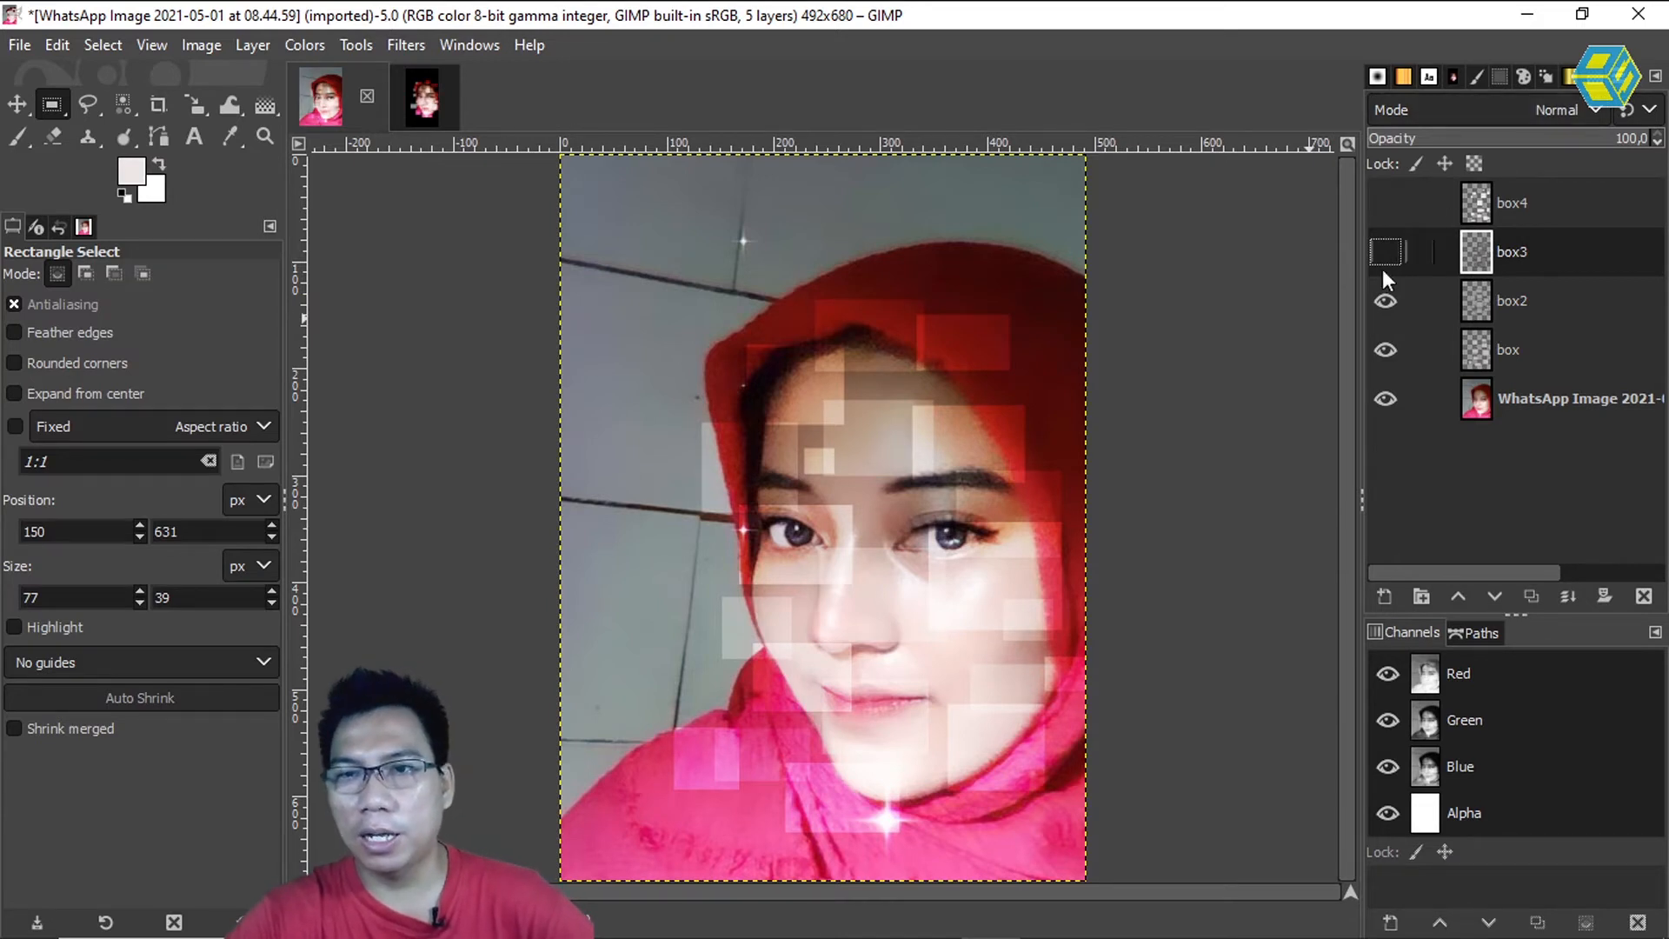
left_click(1384, 252)
left_click(1451, 102)
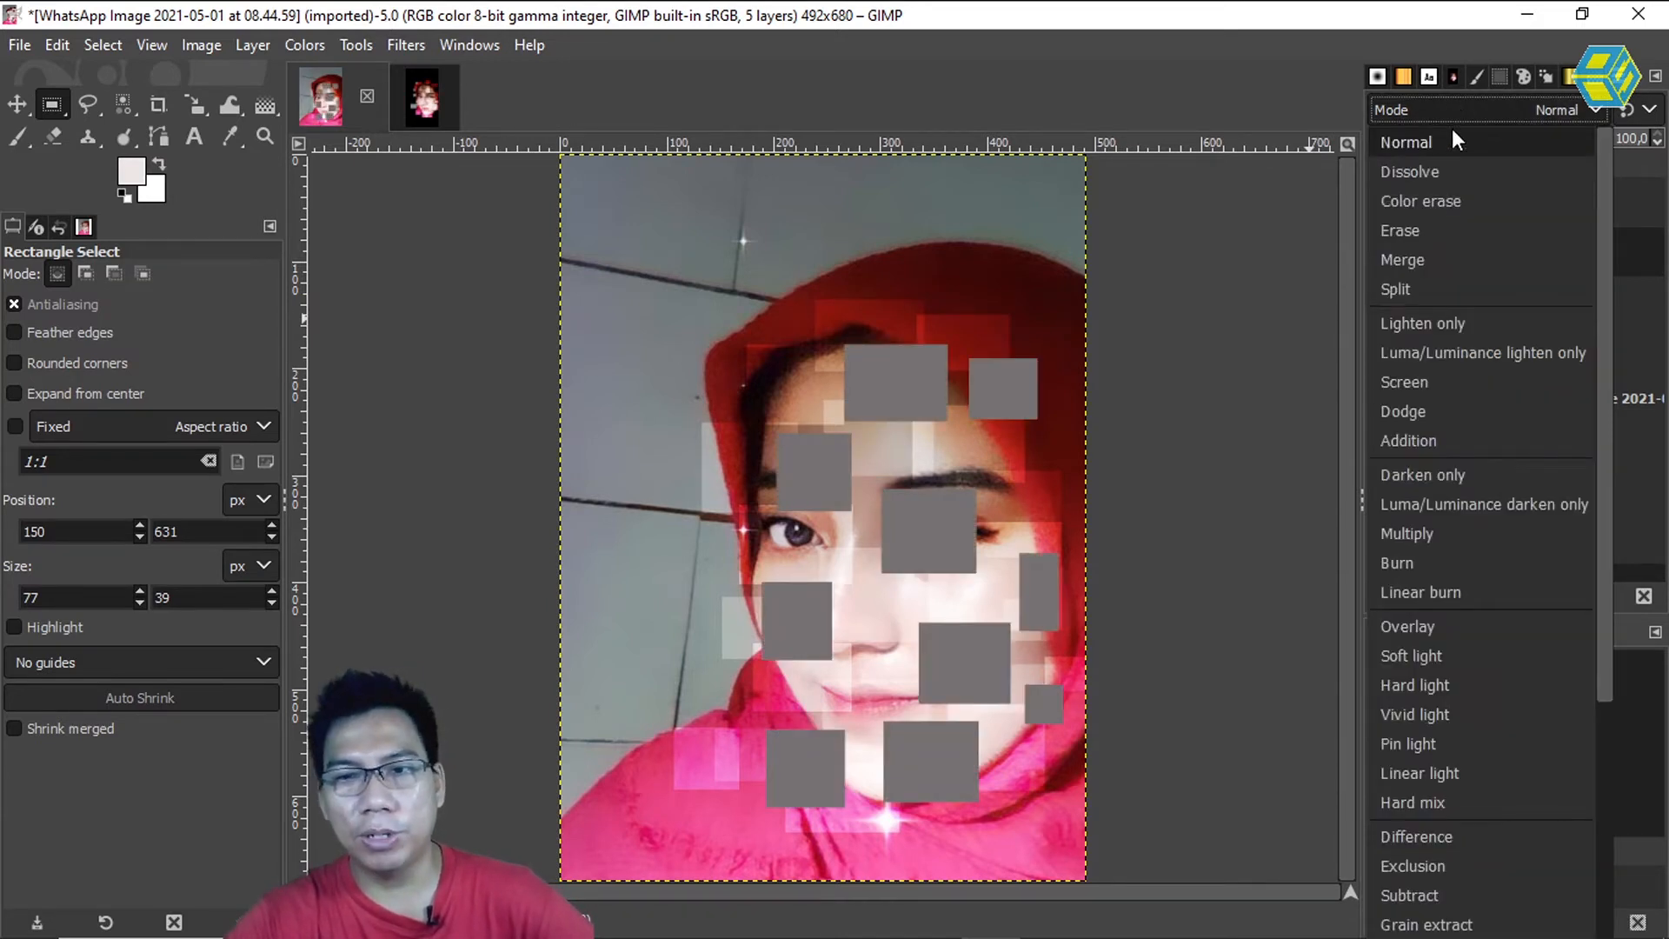
left_click(1458, 626)
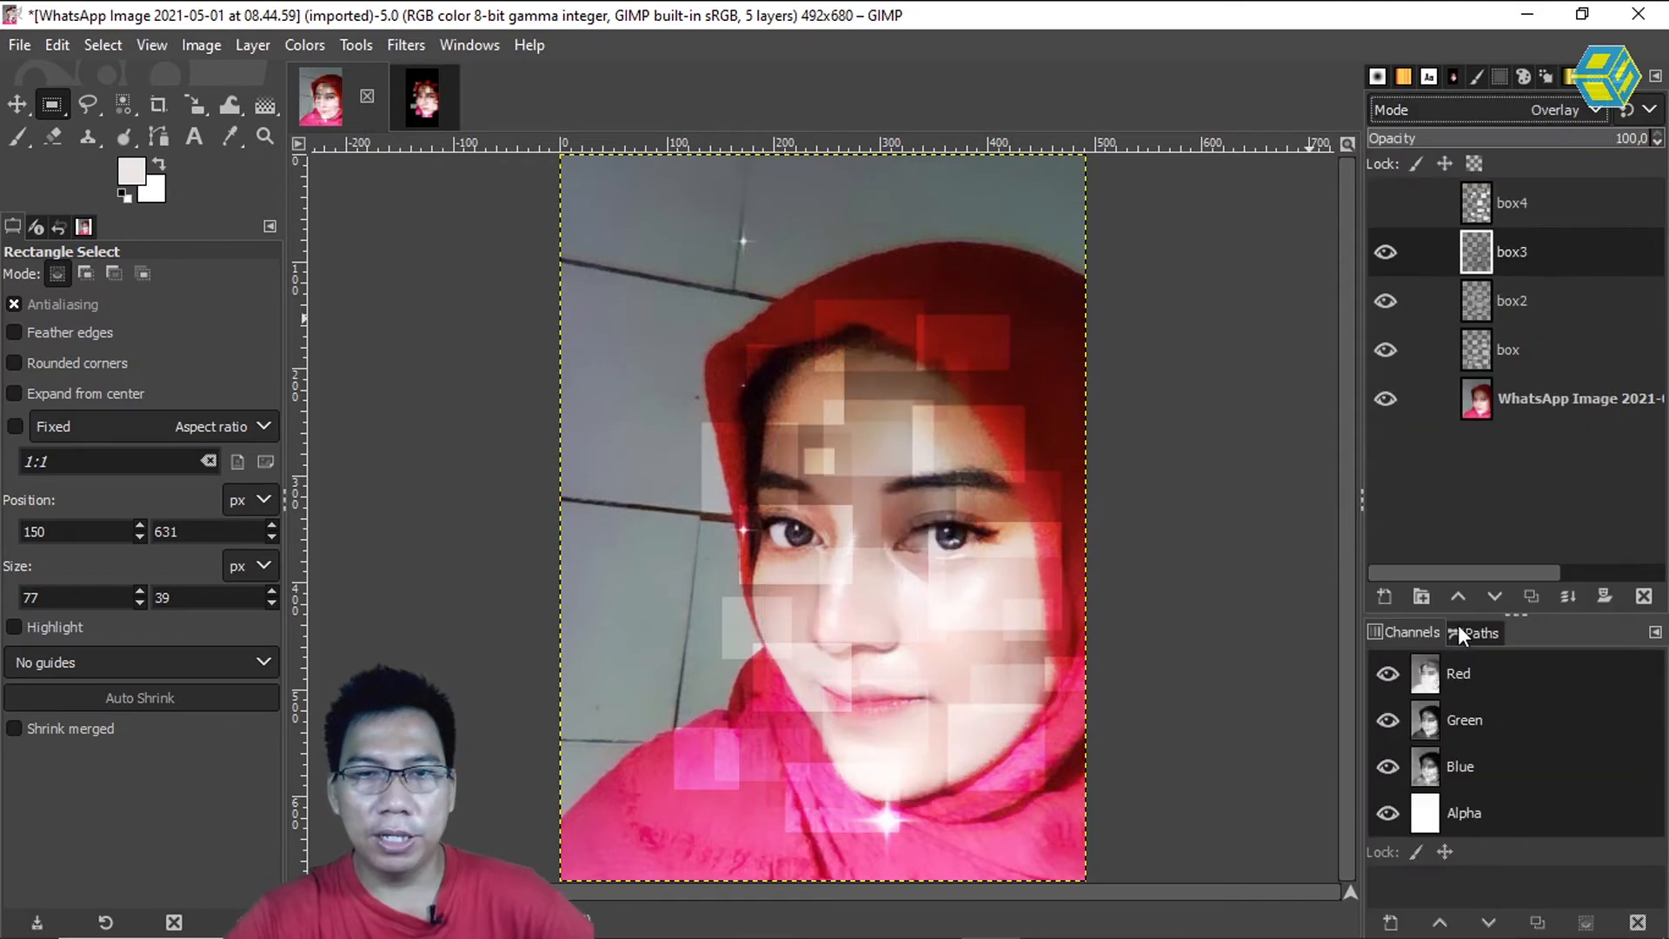
Step: Show the box4 layer again and set its blend mode to Overlay
left_click(1513, 200)
left_click(1382, 203)
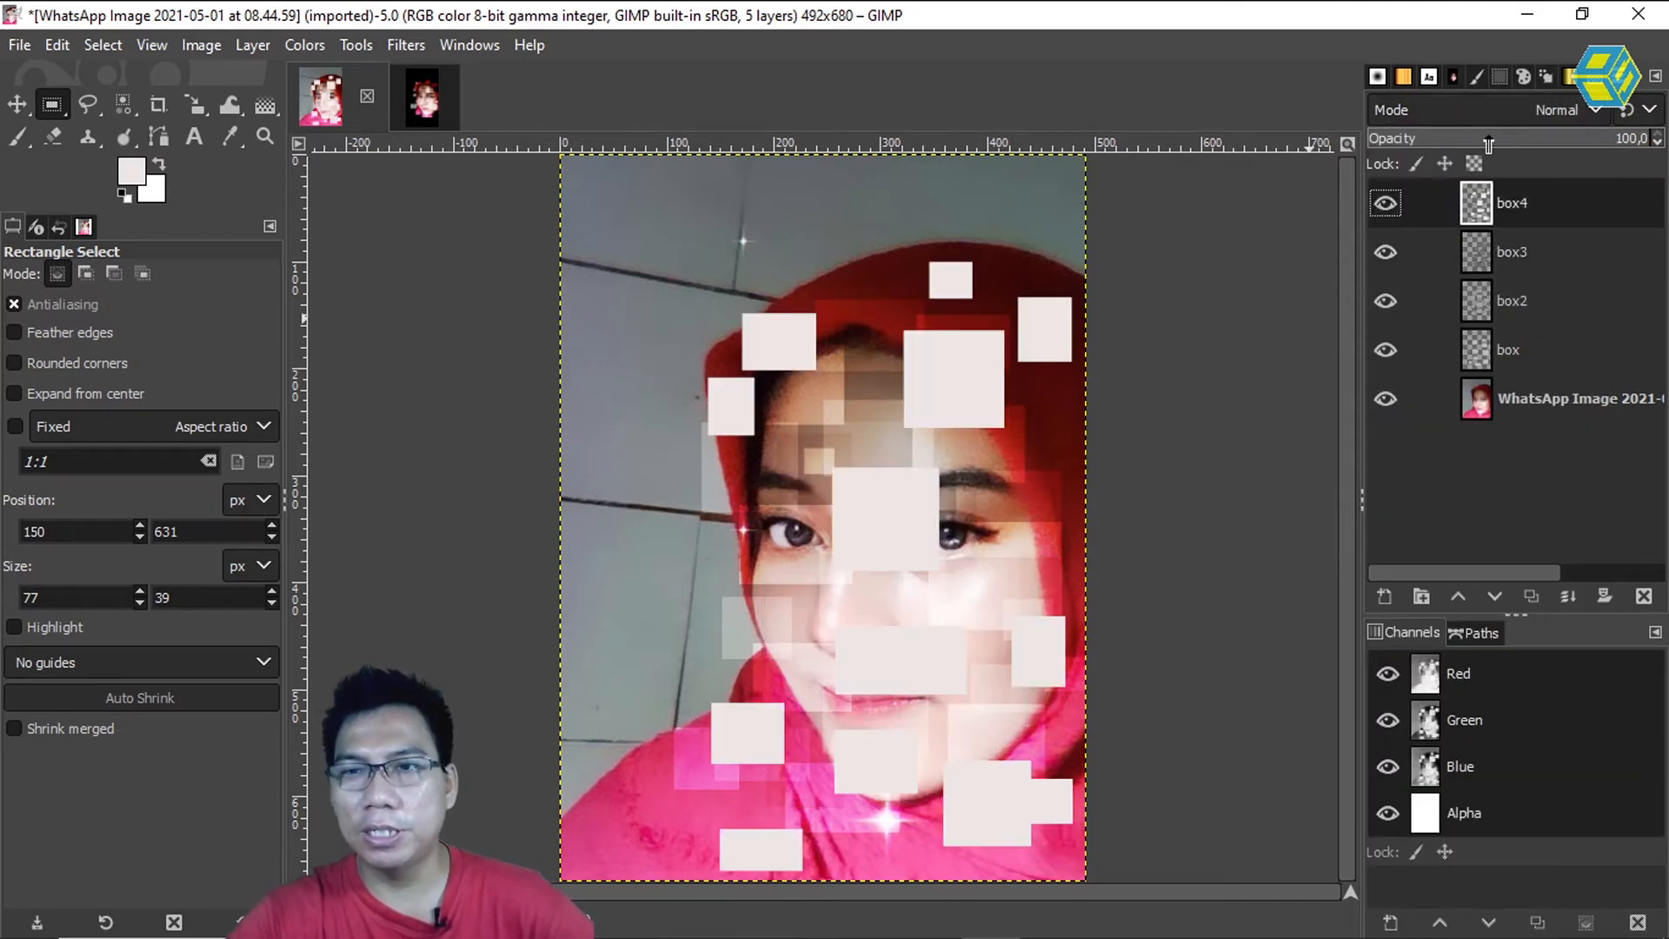
left_click(1528, 104)
left_click(1467, 631)
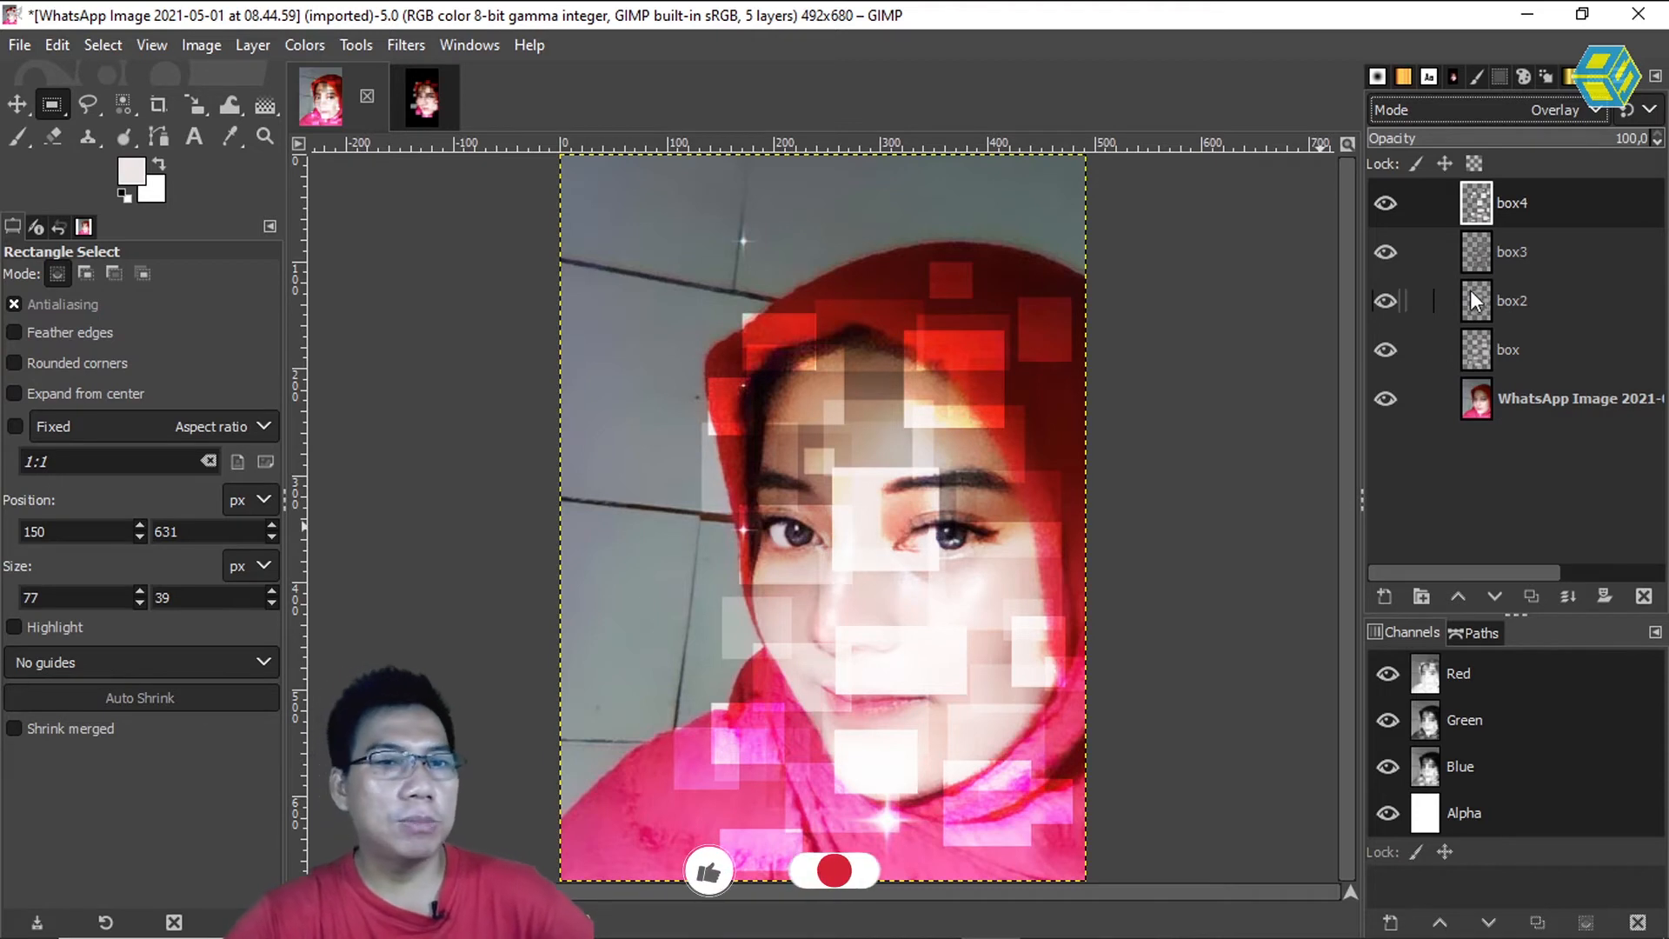
Step: Apply a Drop Shadow to the box layer with X and Y offsets of 5.161, blur radius 3.30 and opacity 2.000
left_click(1509, 352)
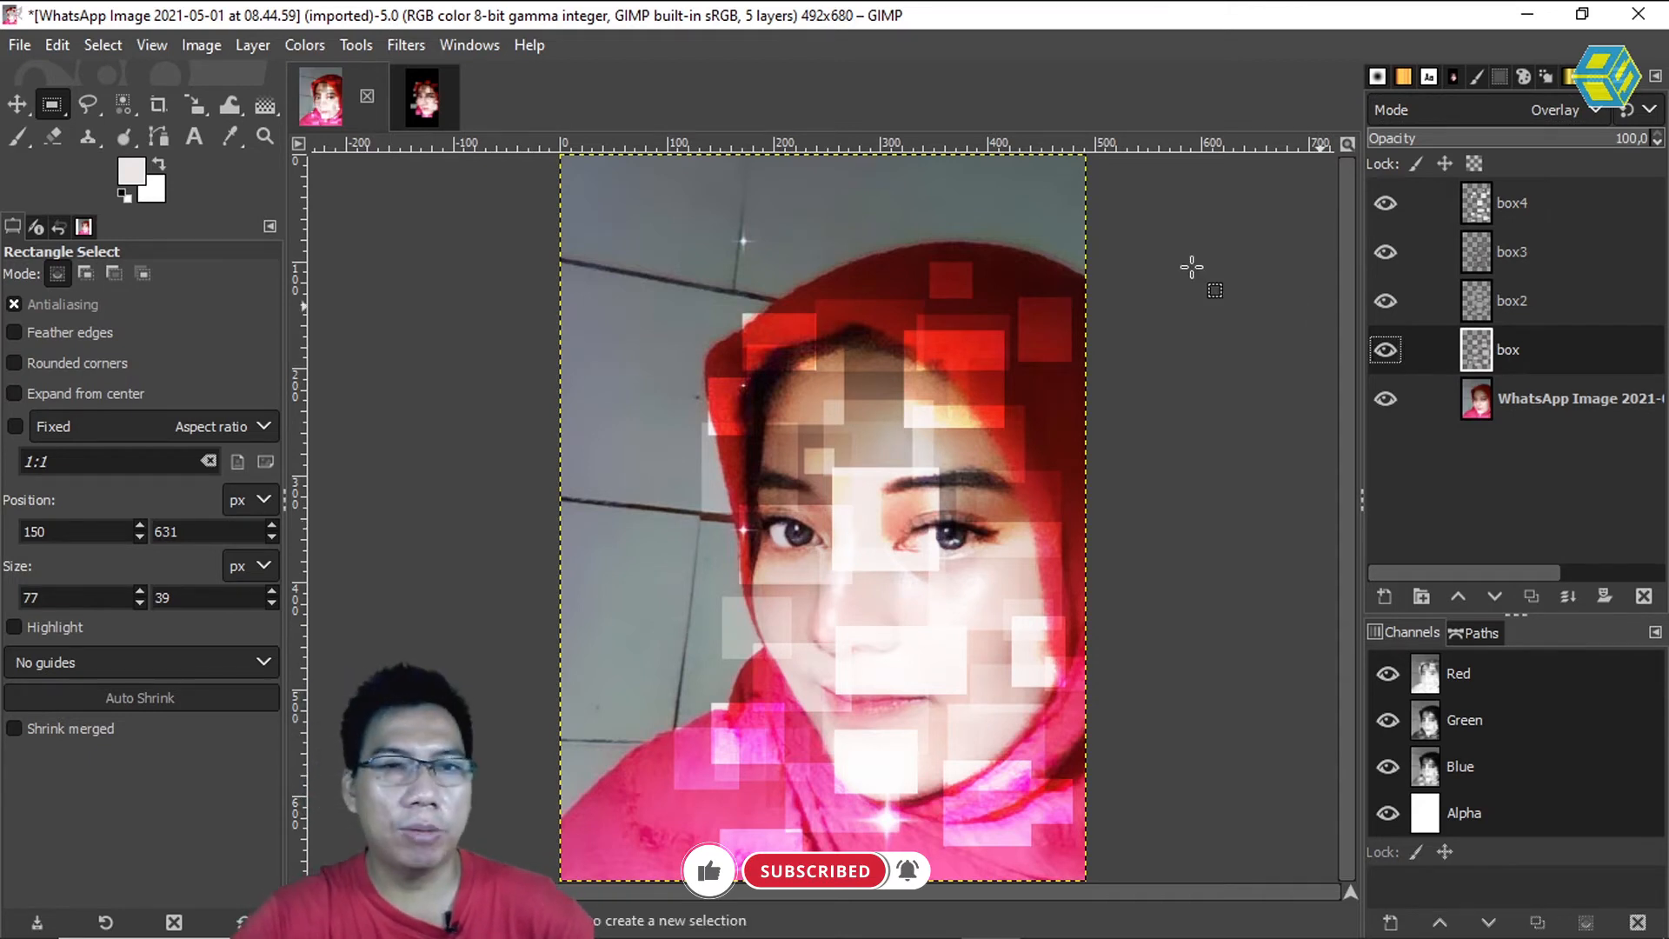
left_click(408, 44)
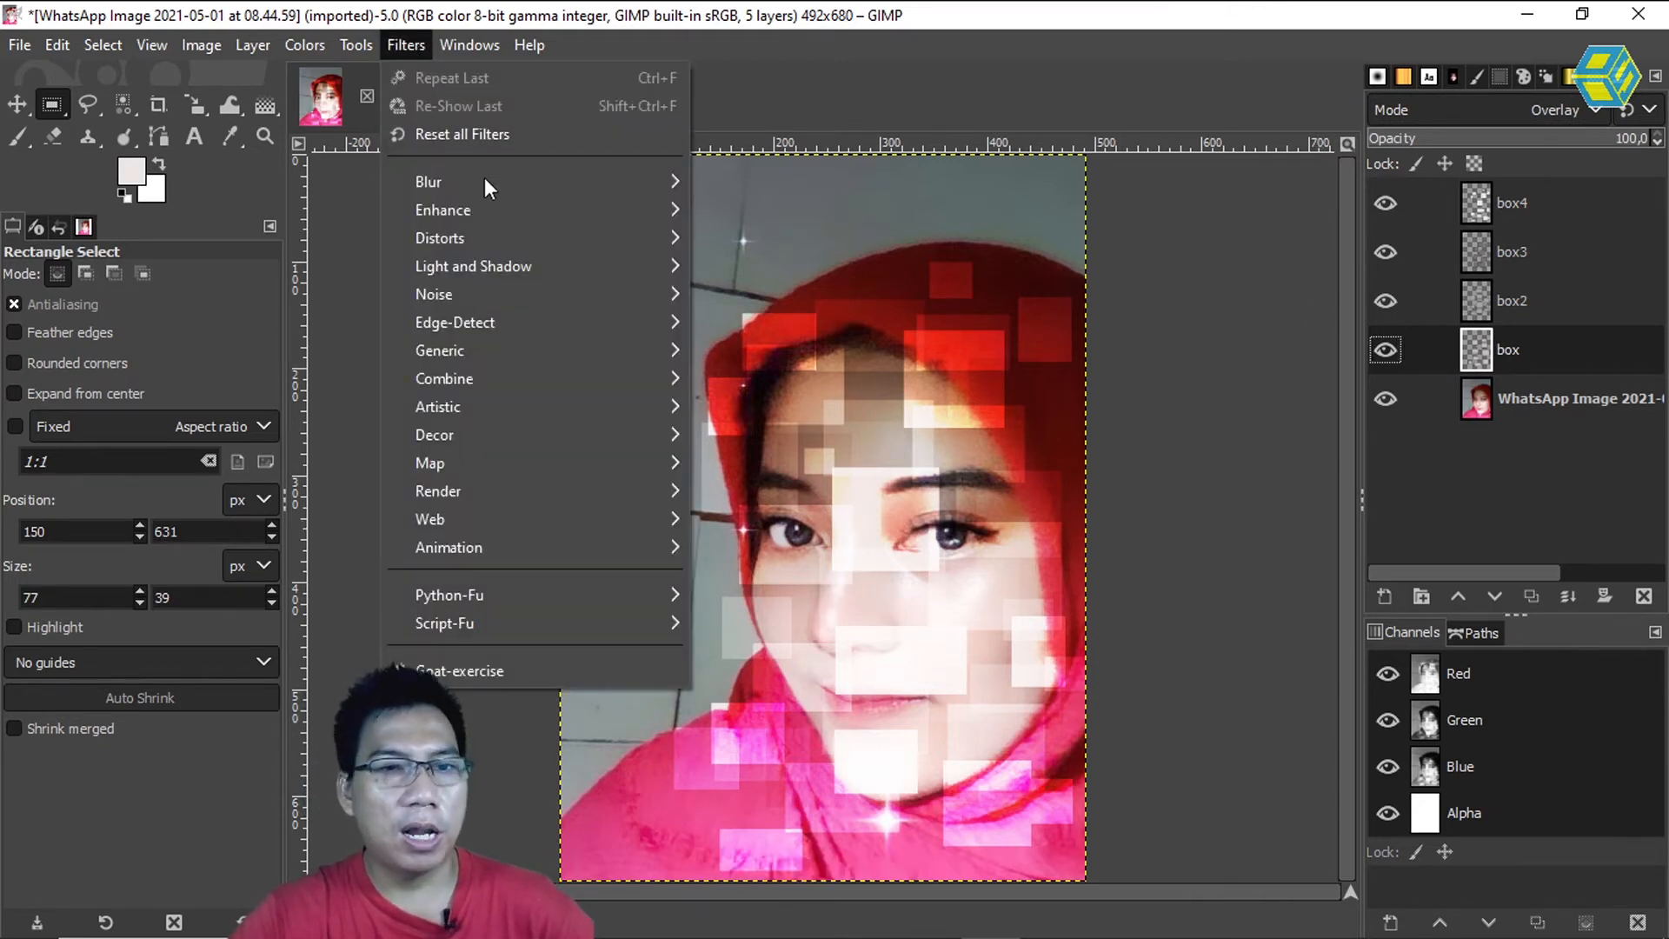
mouse_move(525, 268)
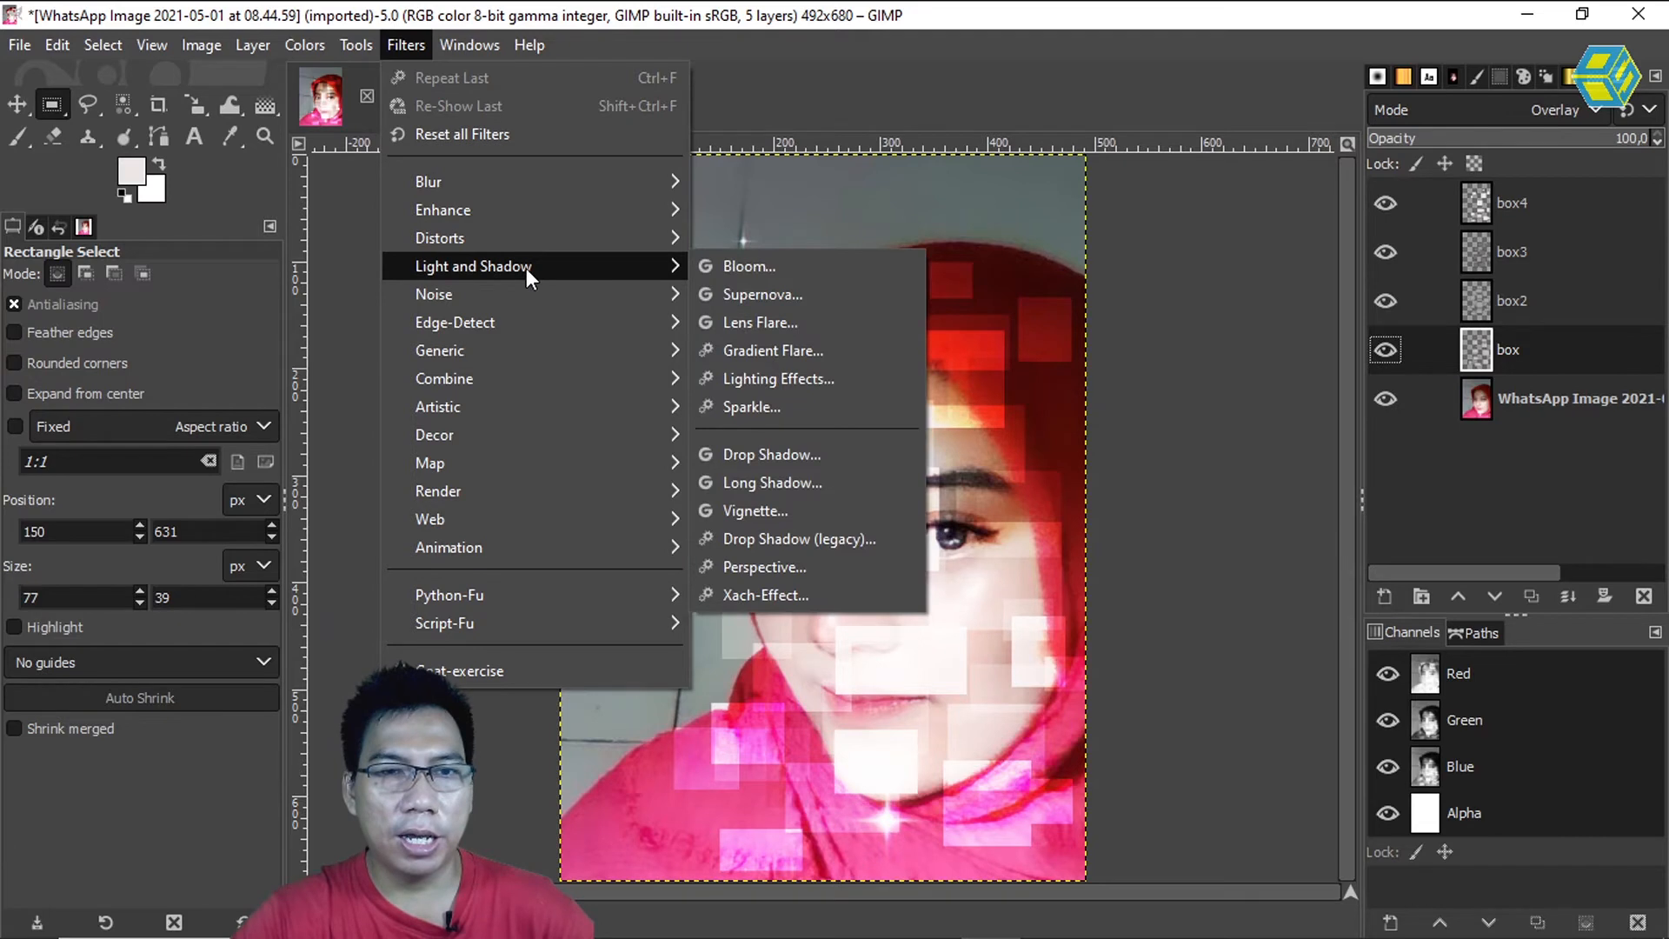
left_click(846, 451)
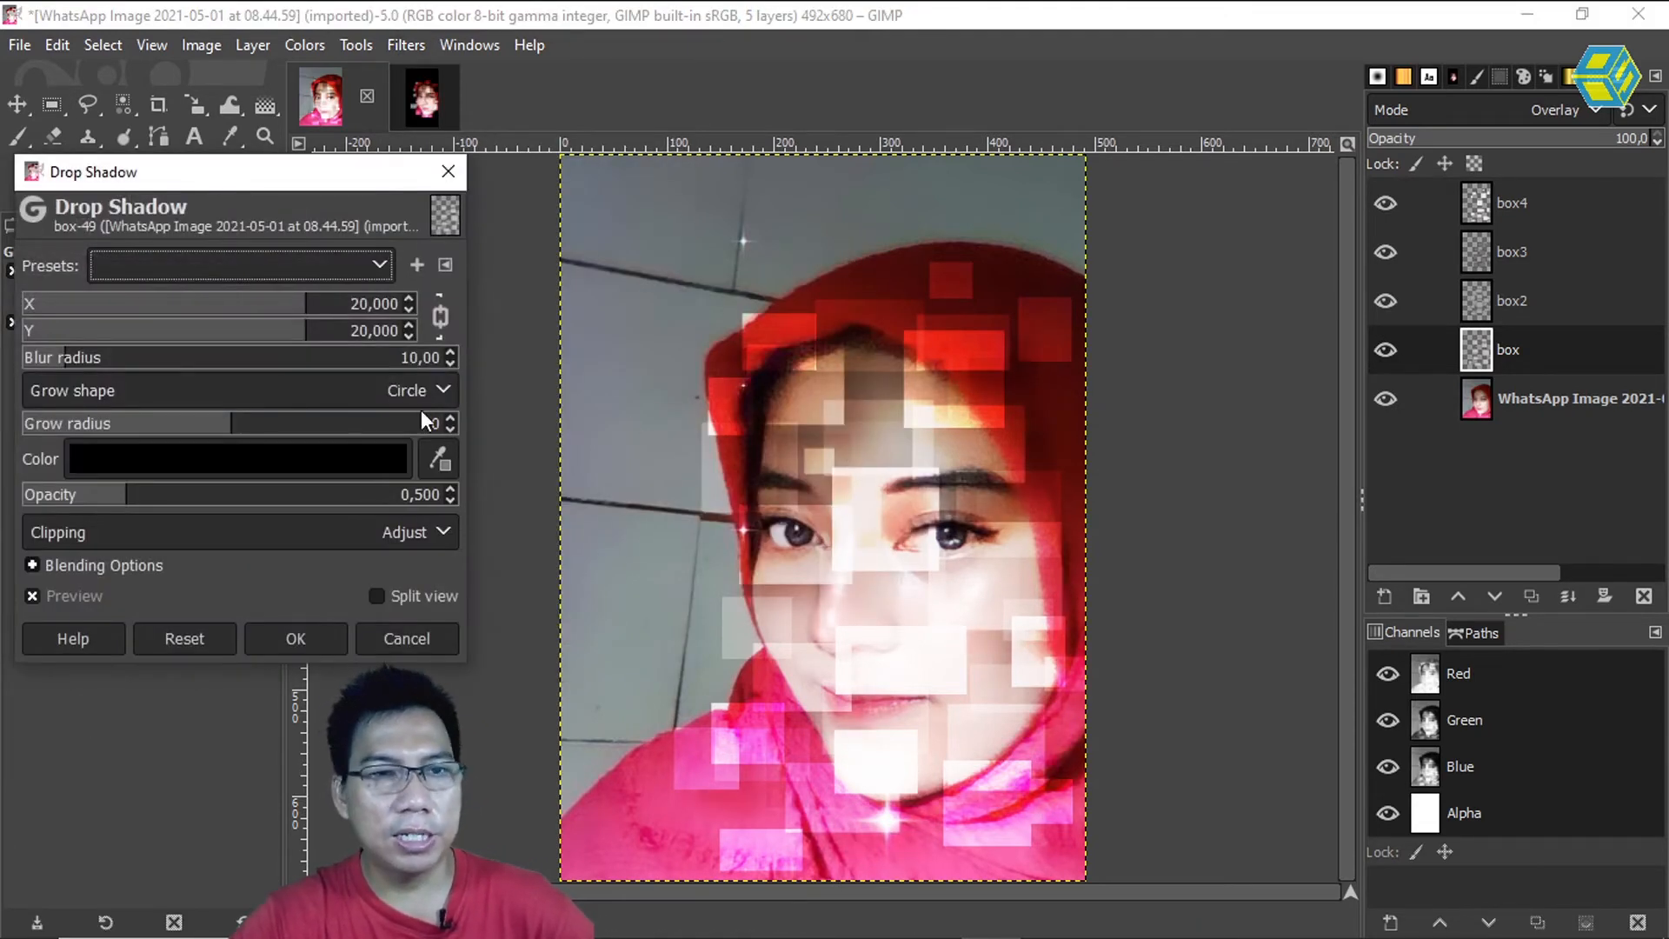
left_click_drag(352, 184, 432, 184)
left_click_drag(376, 317, 256, 310)
left_click_drag(143, 357, 117, 358)
left_click_drag(202, 495, 544, 497)
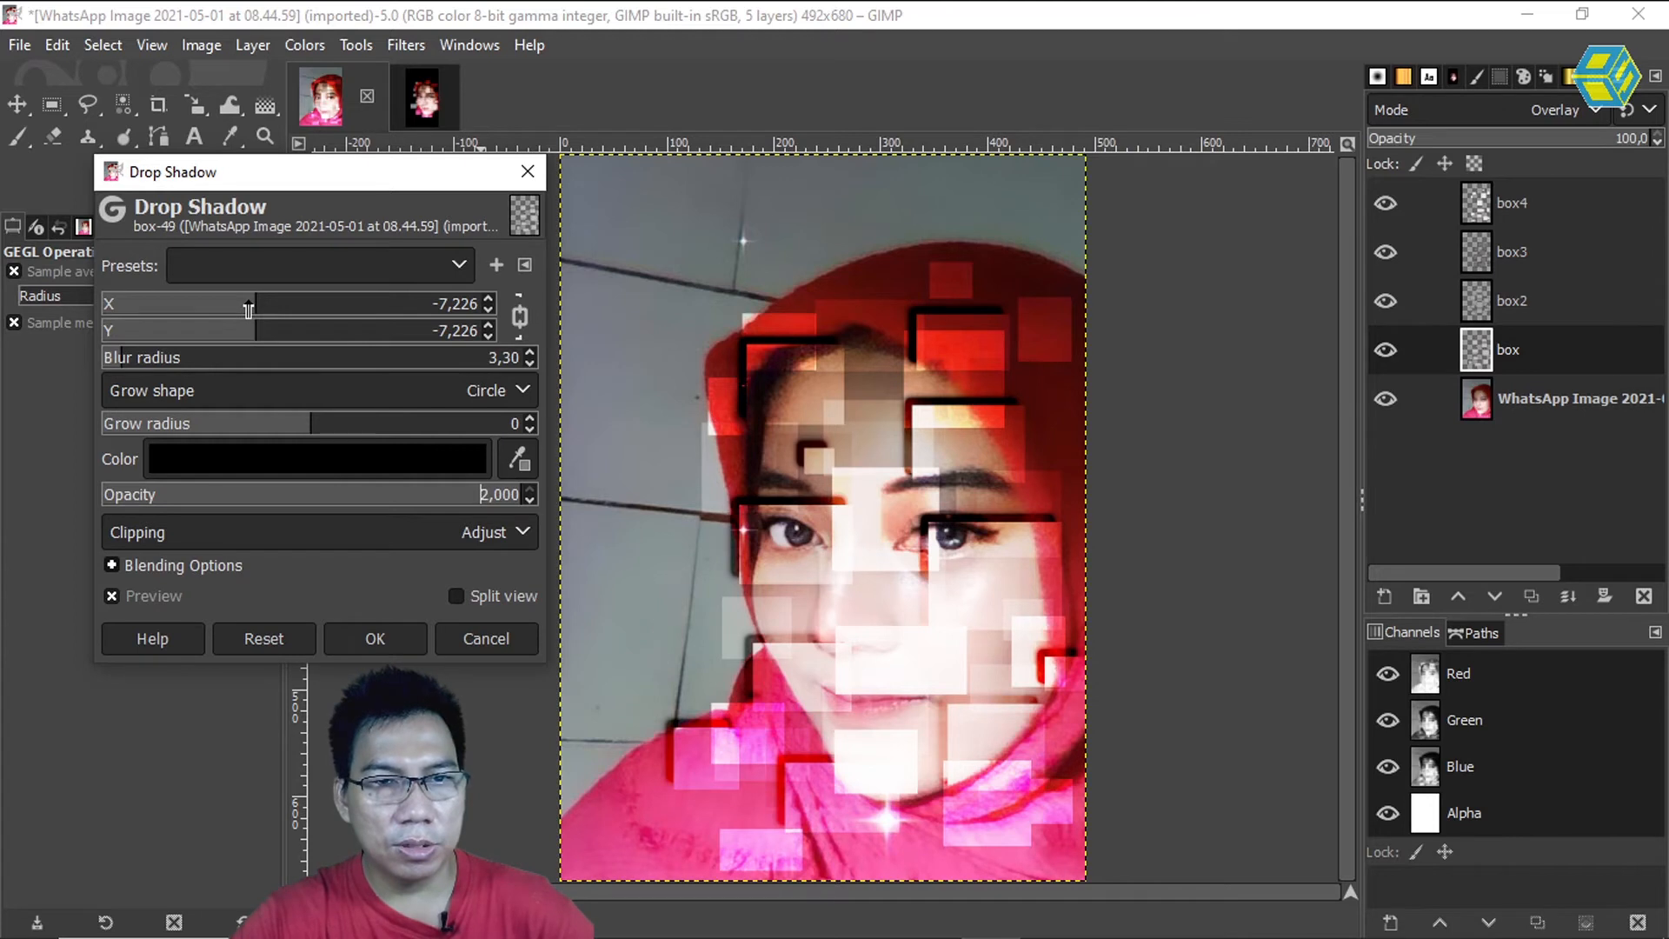
left_click_drag(255, 317, 316, 333)
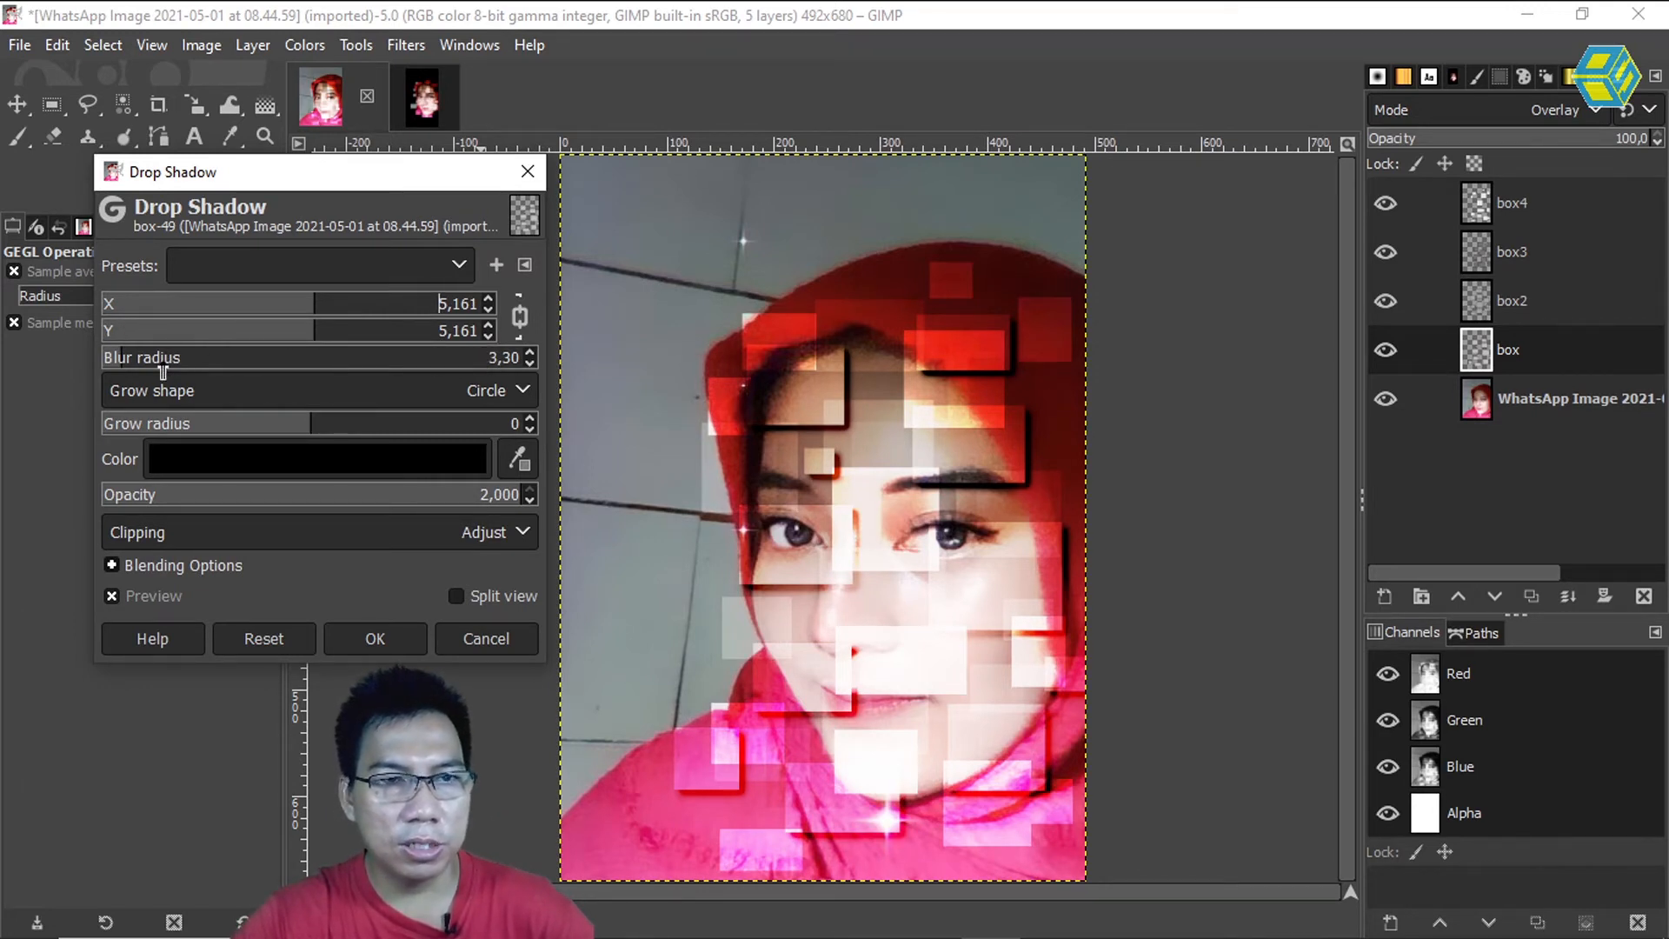
left_click(378, 637)
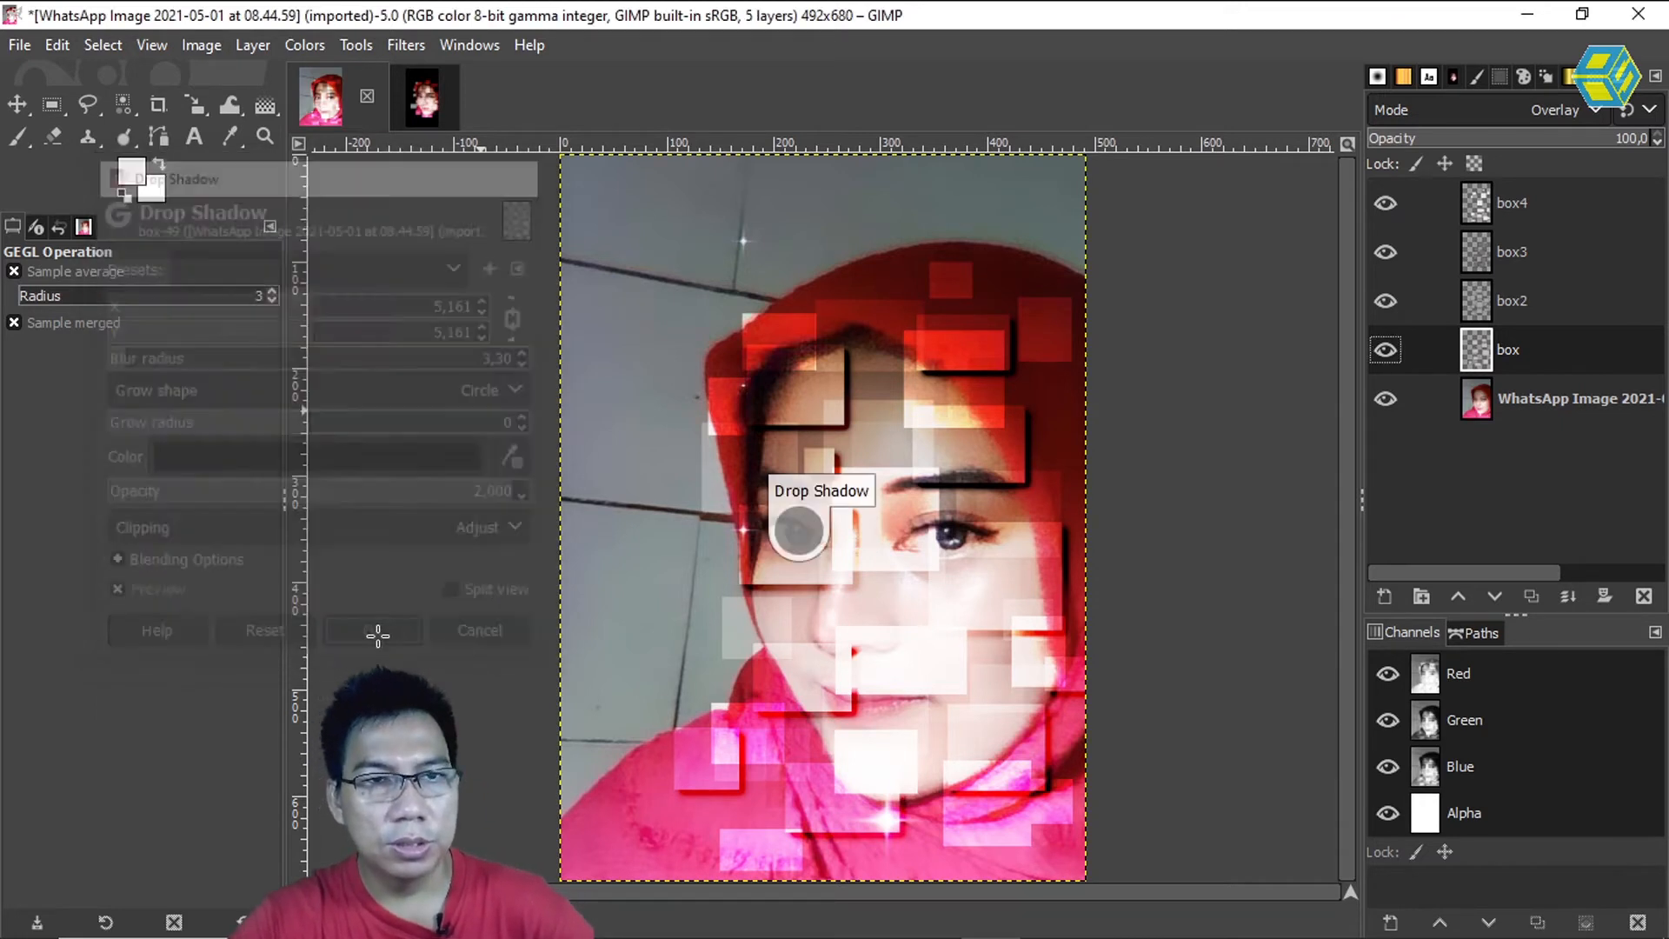
Step: Repeat the Drop Shadow filter with the same settings on the box2 and box3 layers
left_click(1527, 301)
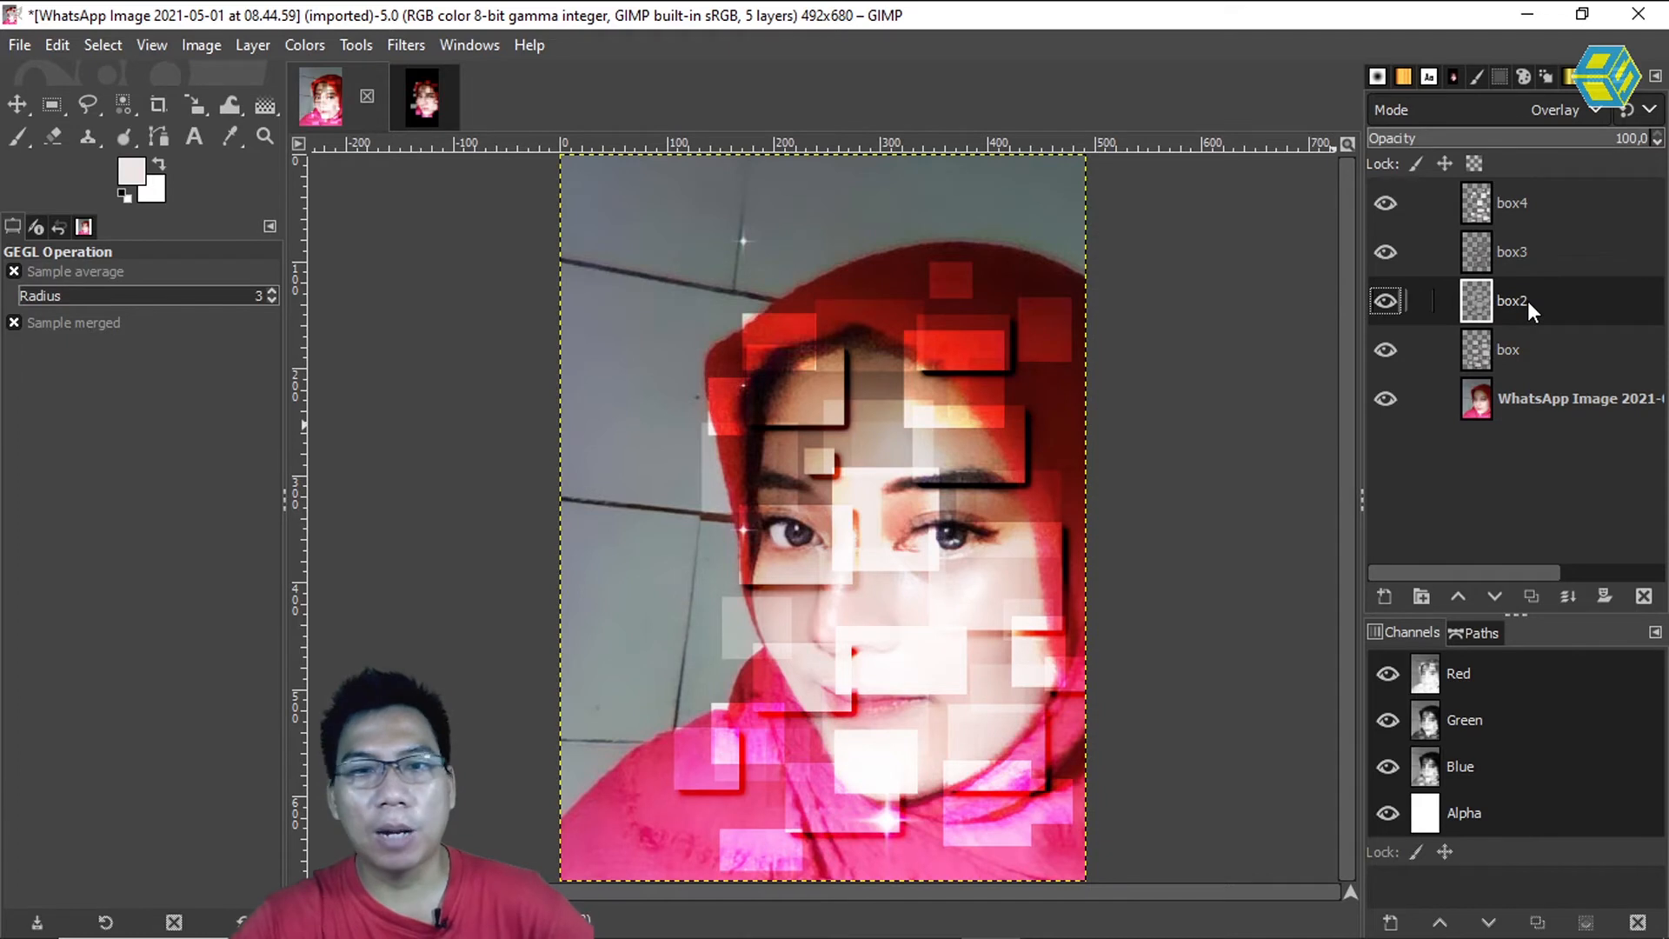
left_click(409, 45)
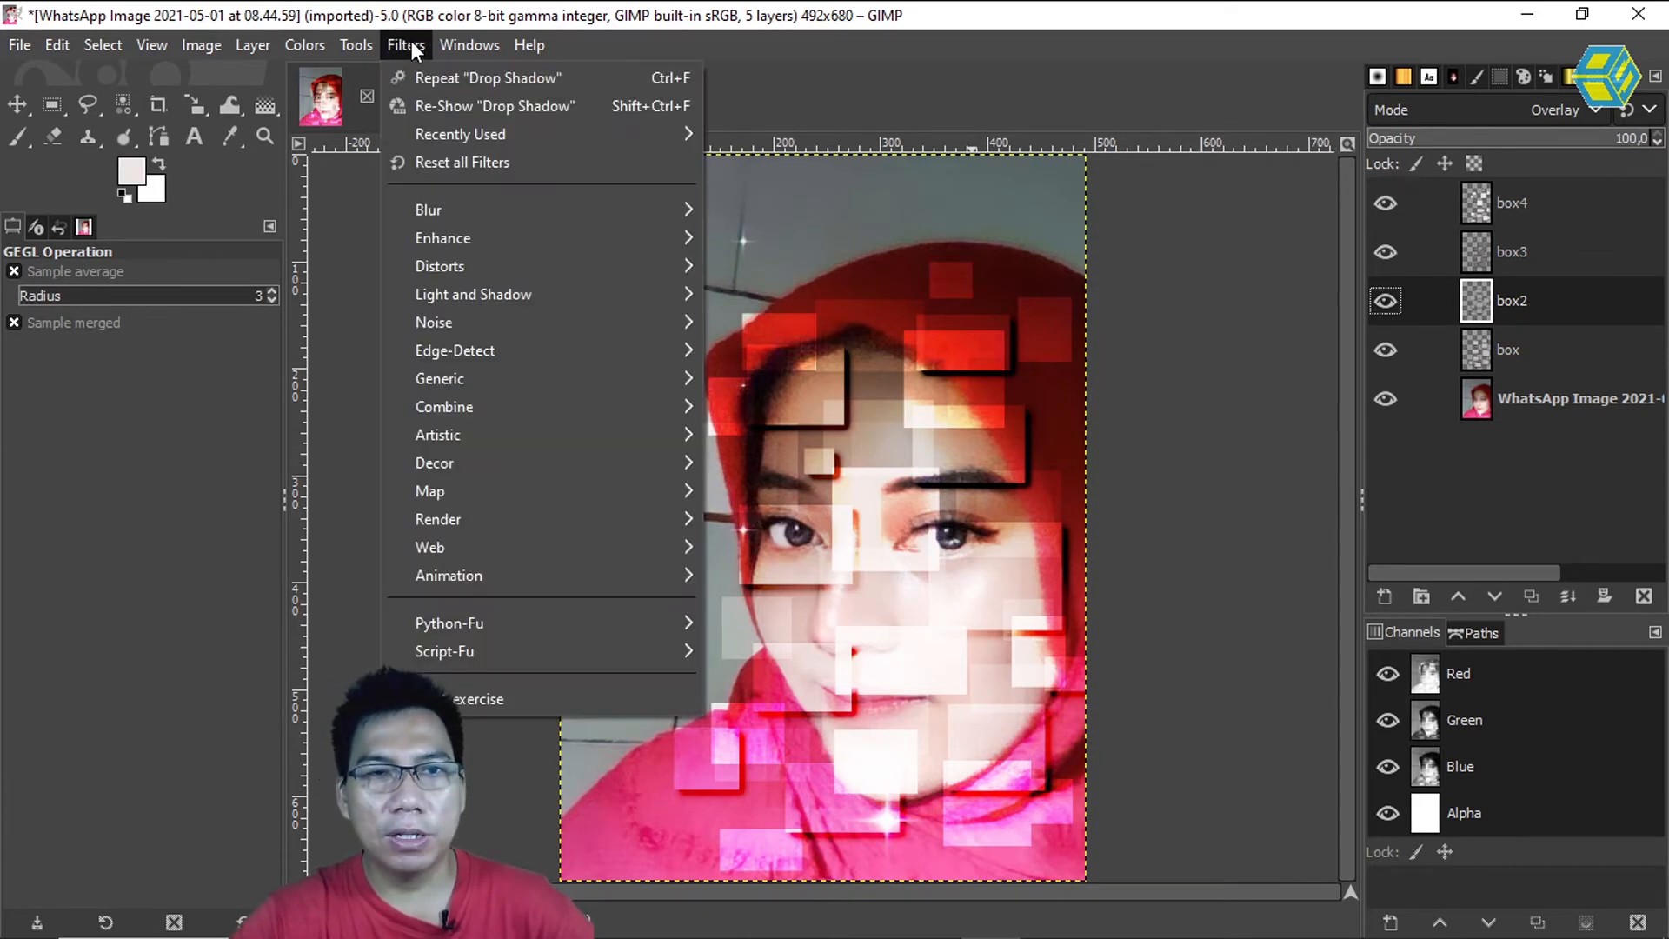
left_click(455, 79)
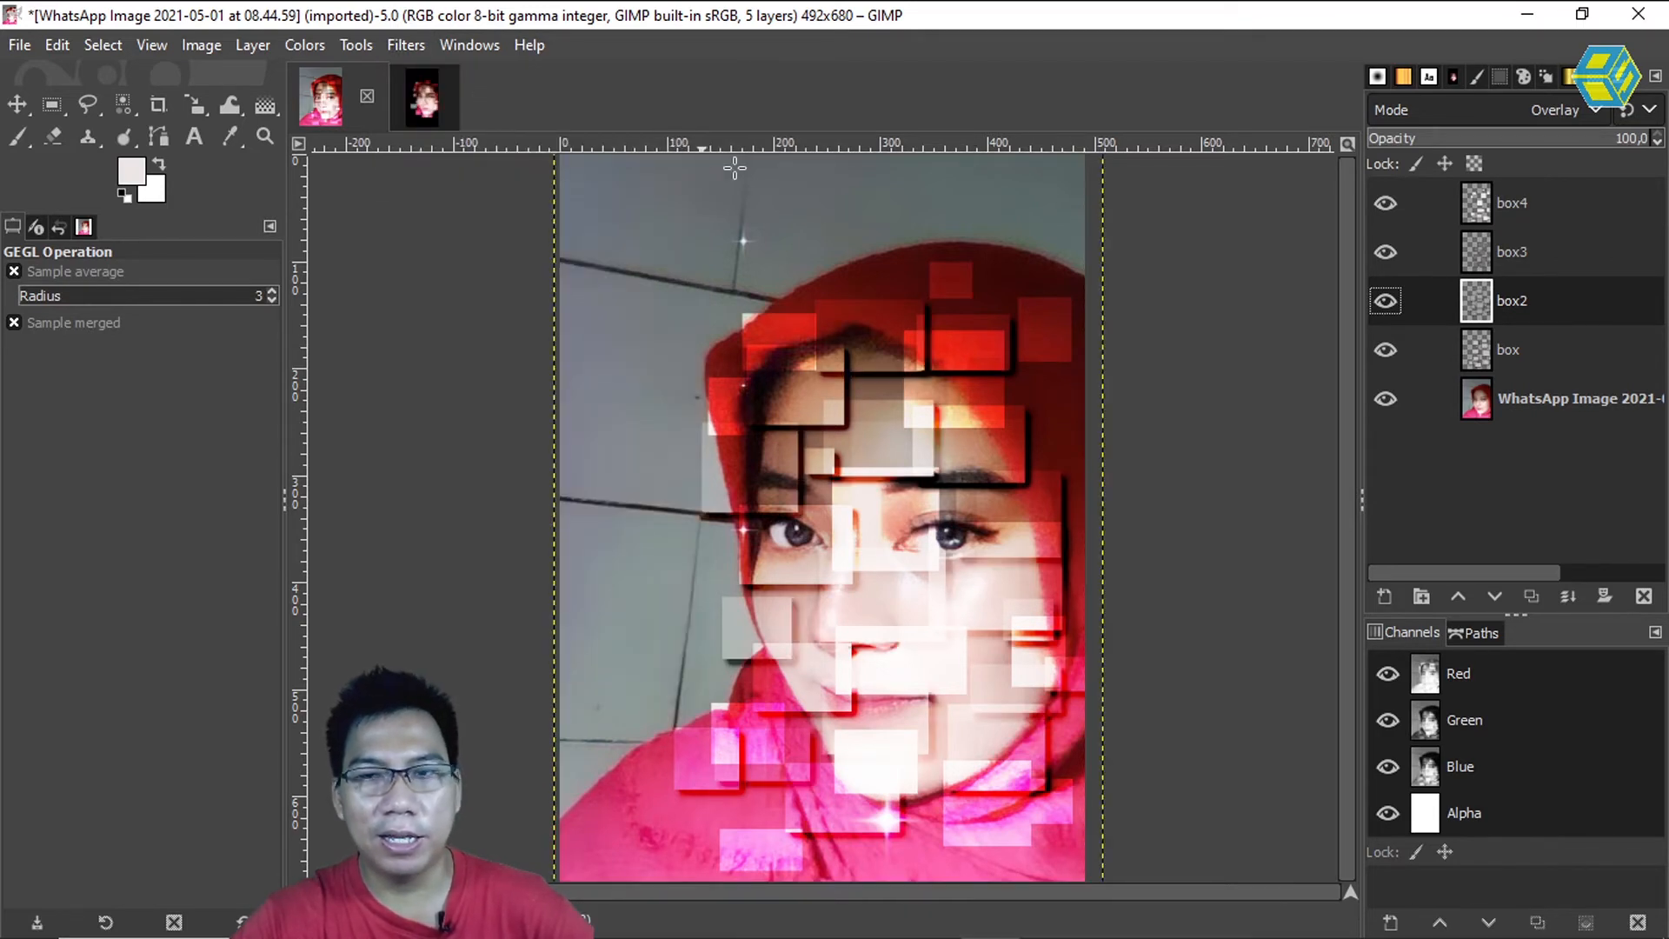
left_click(1527, 251)
left_click(402, 42)
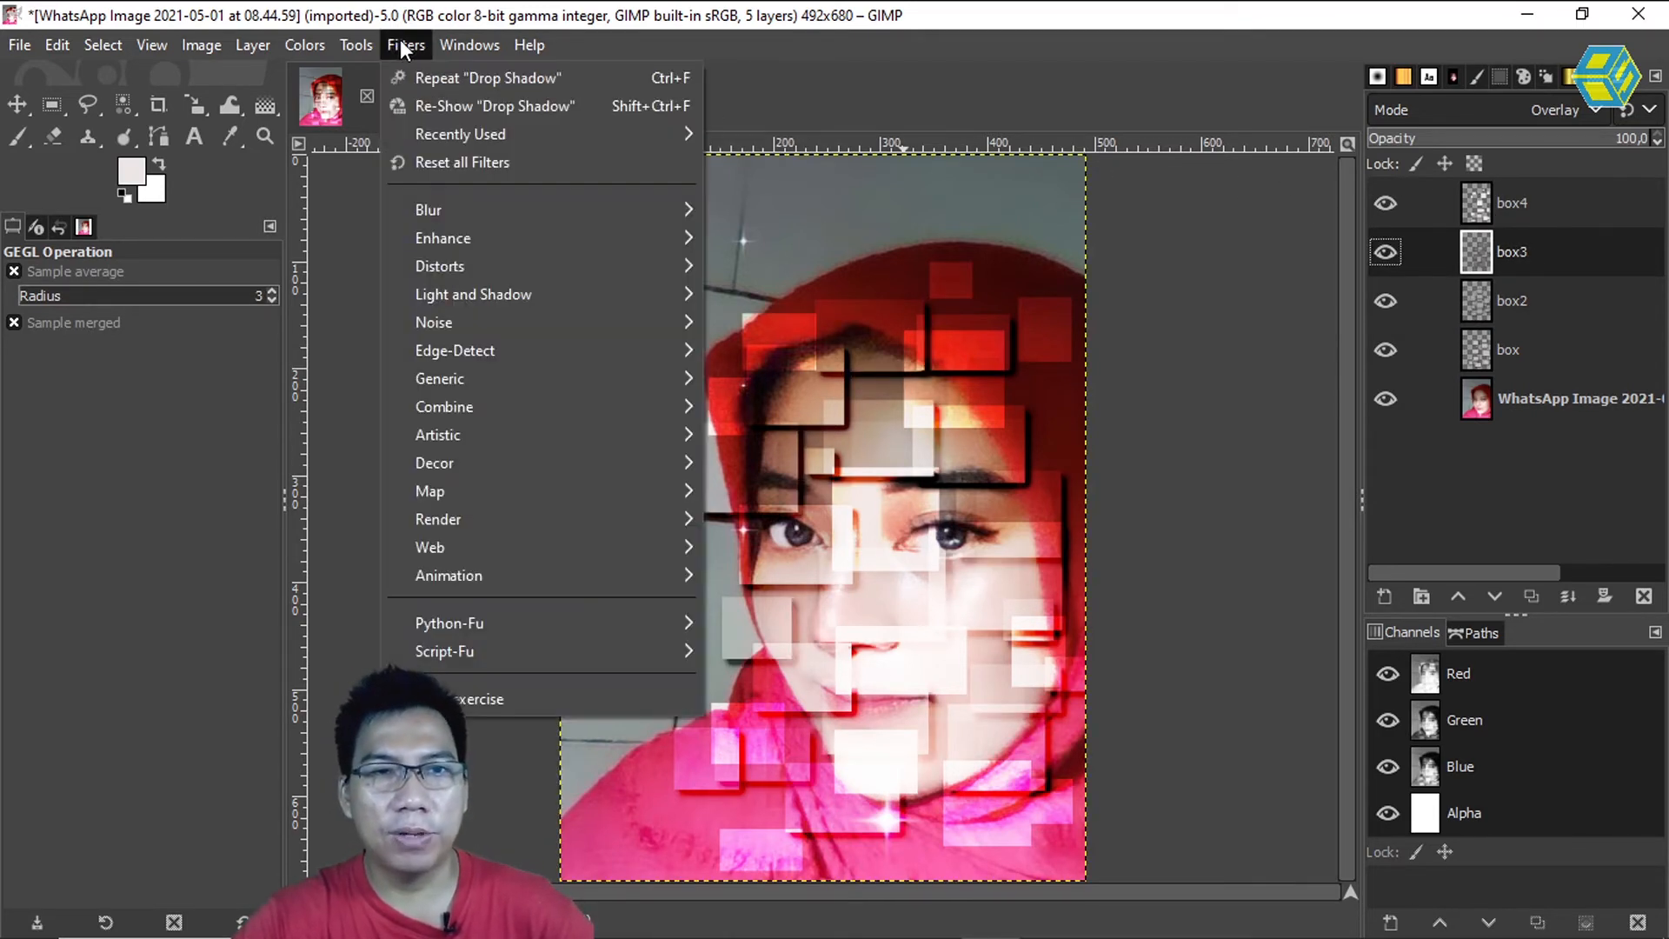
left_click(445, 86)
Step: Repeat the Drop Shadow filter with the same settings on the box4 layer
left_click(1495, 203)
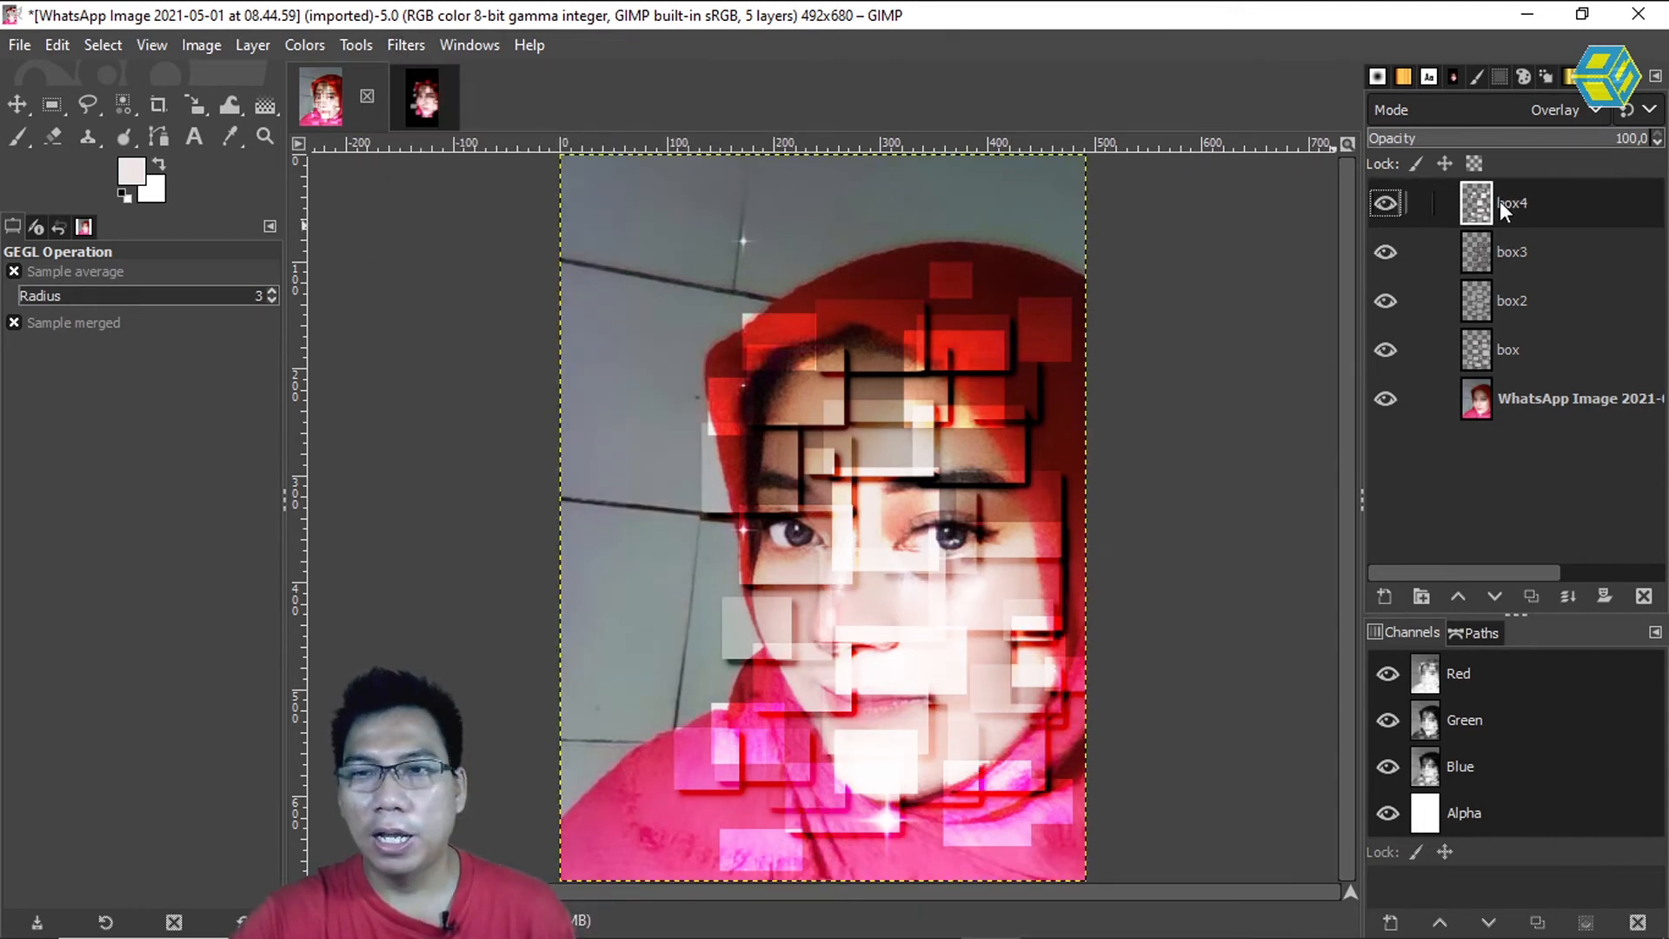
left_click(402, 43)
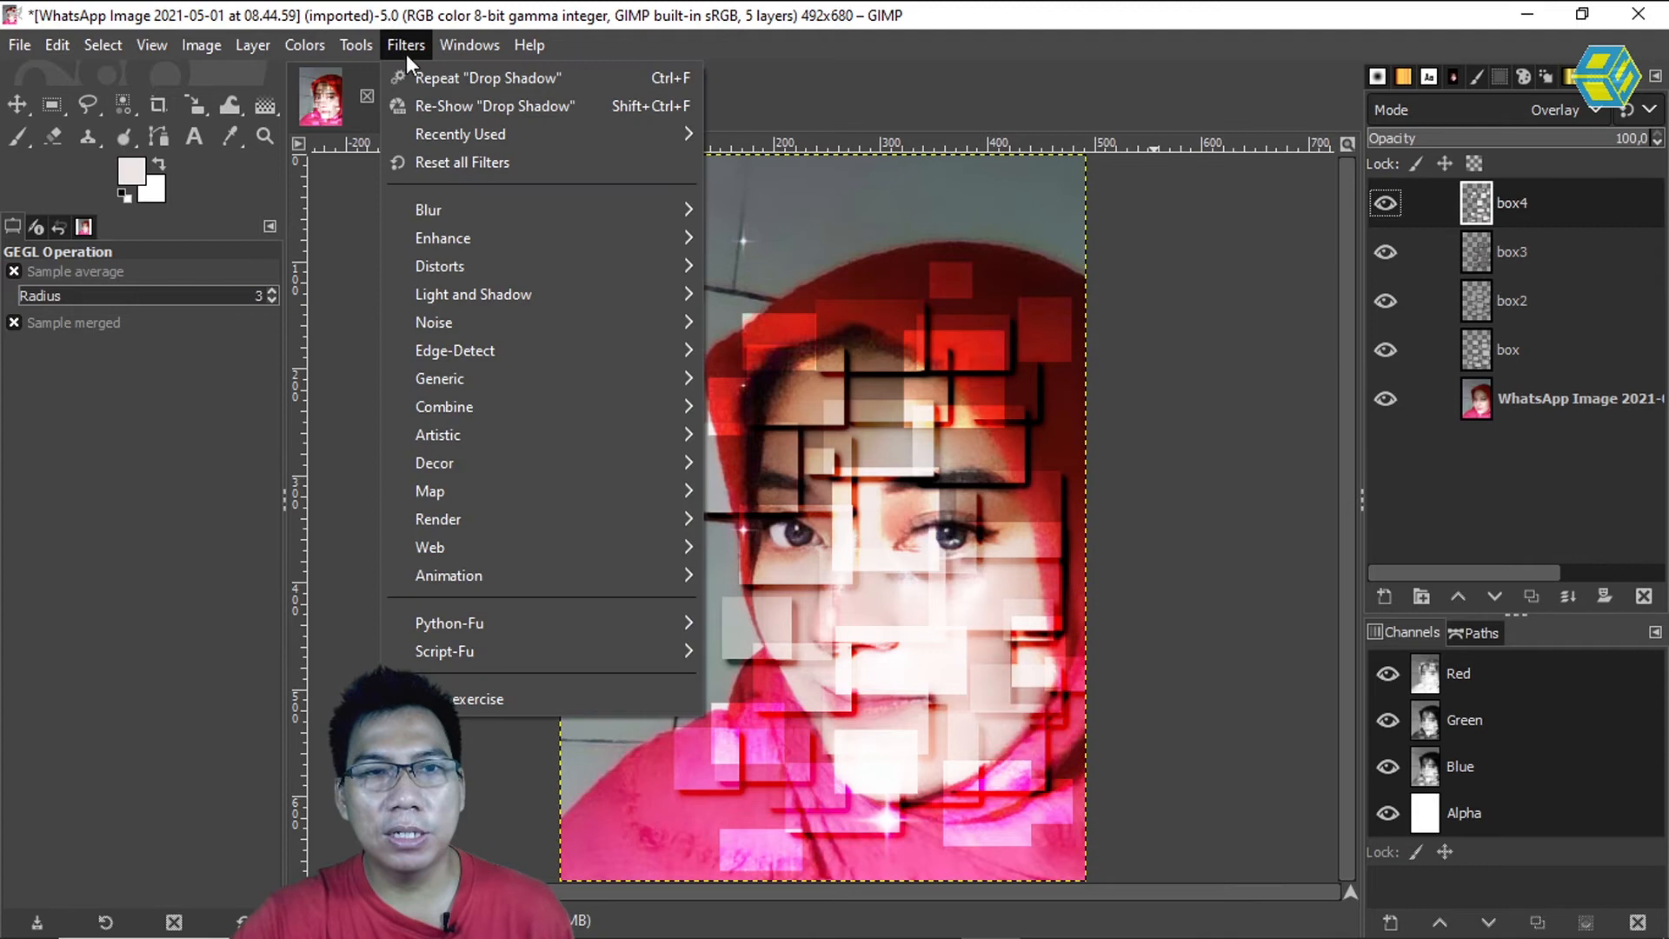
left_click(427, 81)
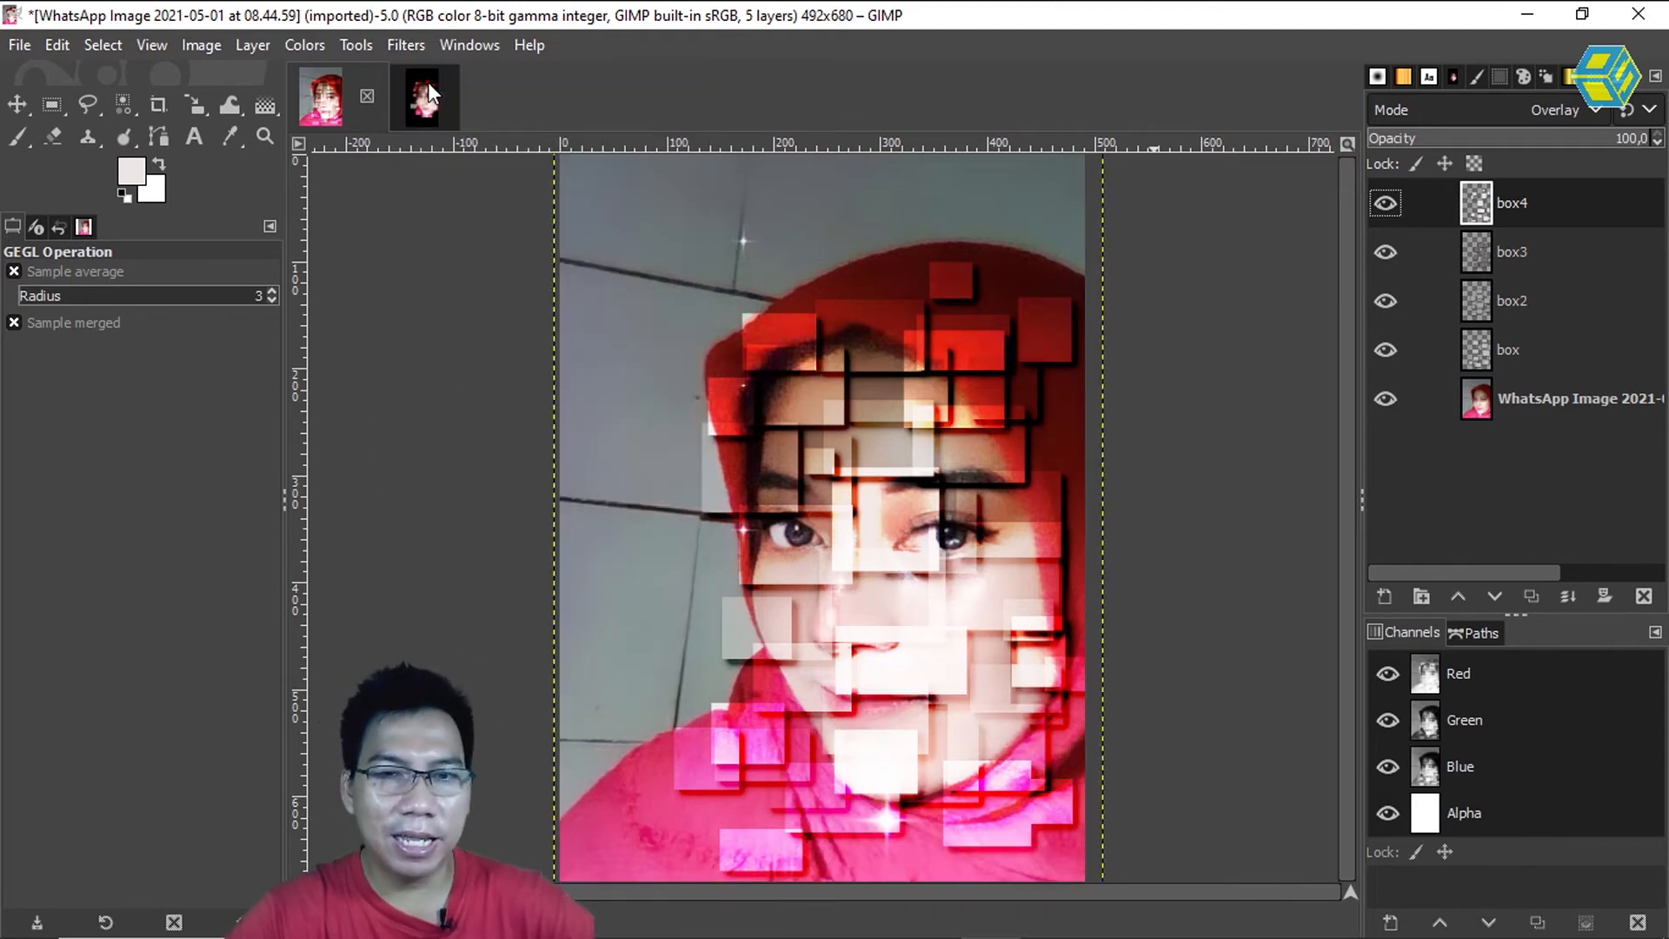
Step: Check the box2 layer's visibility and adjust its Brightness-Contrast to brightness 22 and contrast 38
left_click(1509, 299)
left_click(1395, 299)
left_click(1395, 299)
left_click(1386, 300)
left_click(1386, 300)
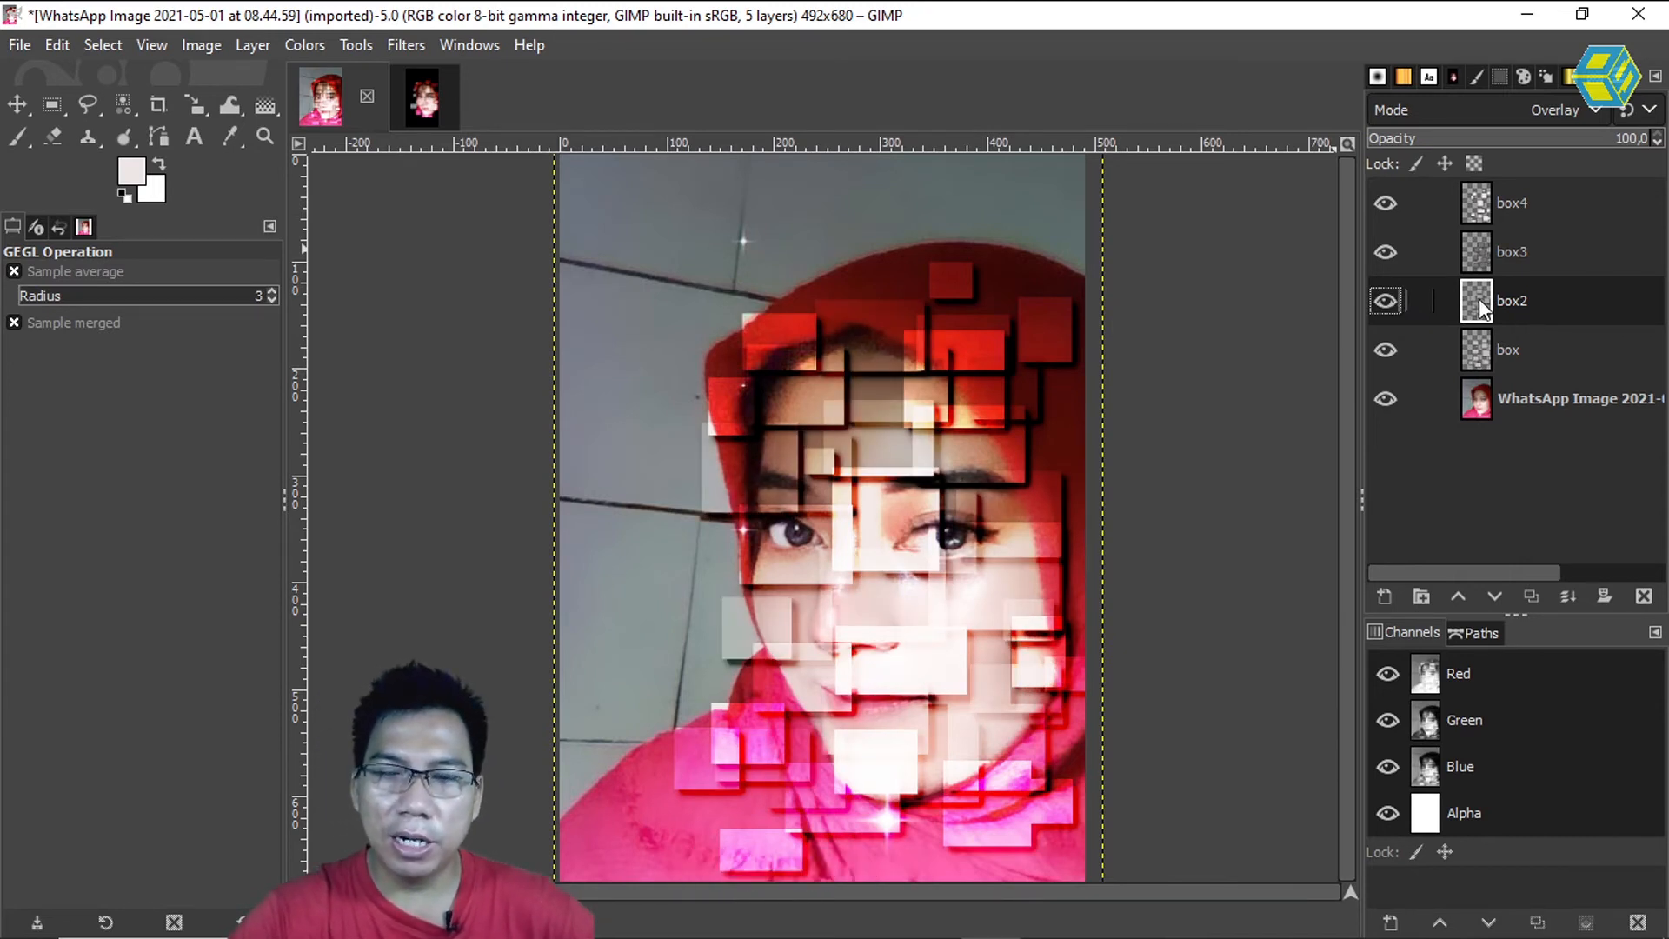
left_click(304, 45)
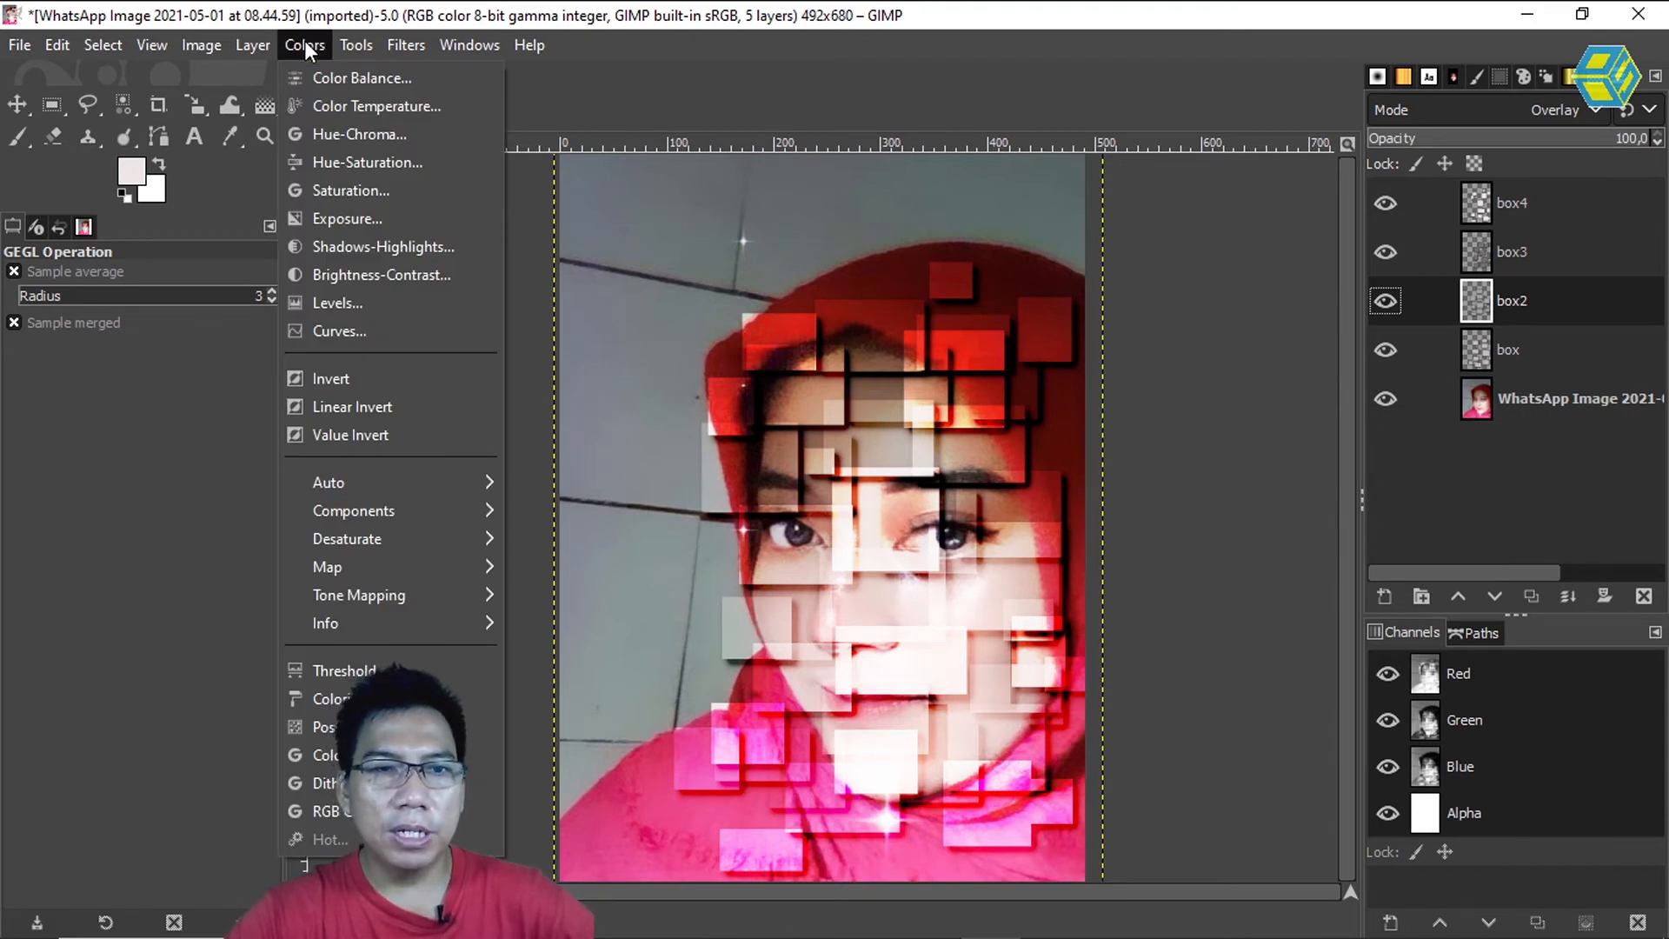
left_click(421, 274)
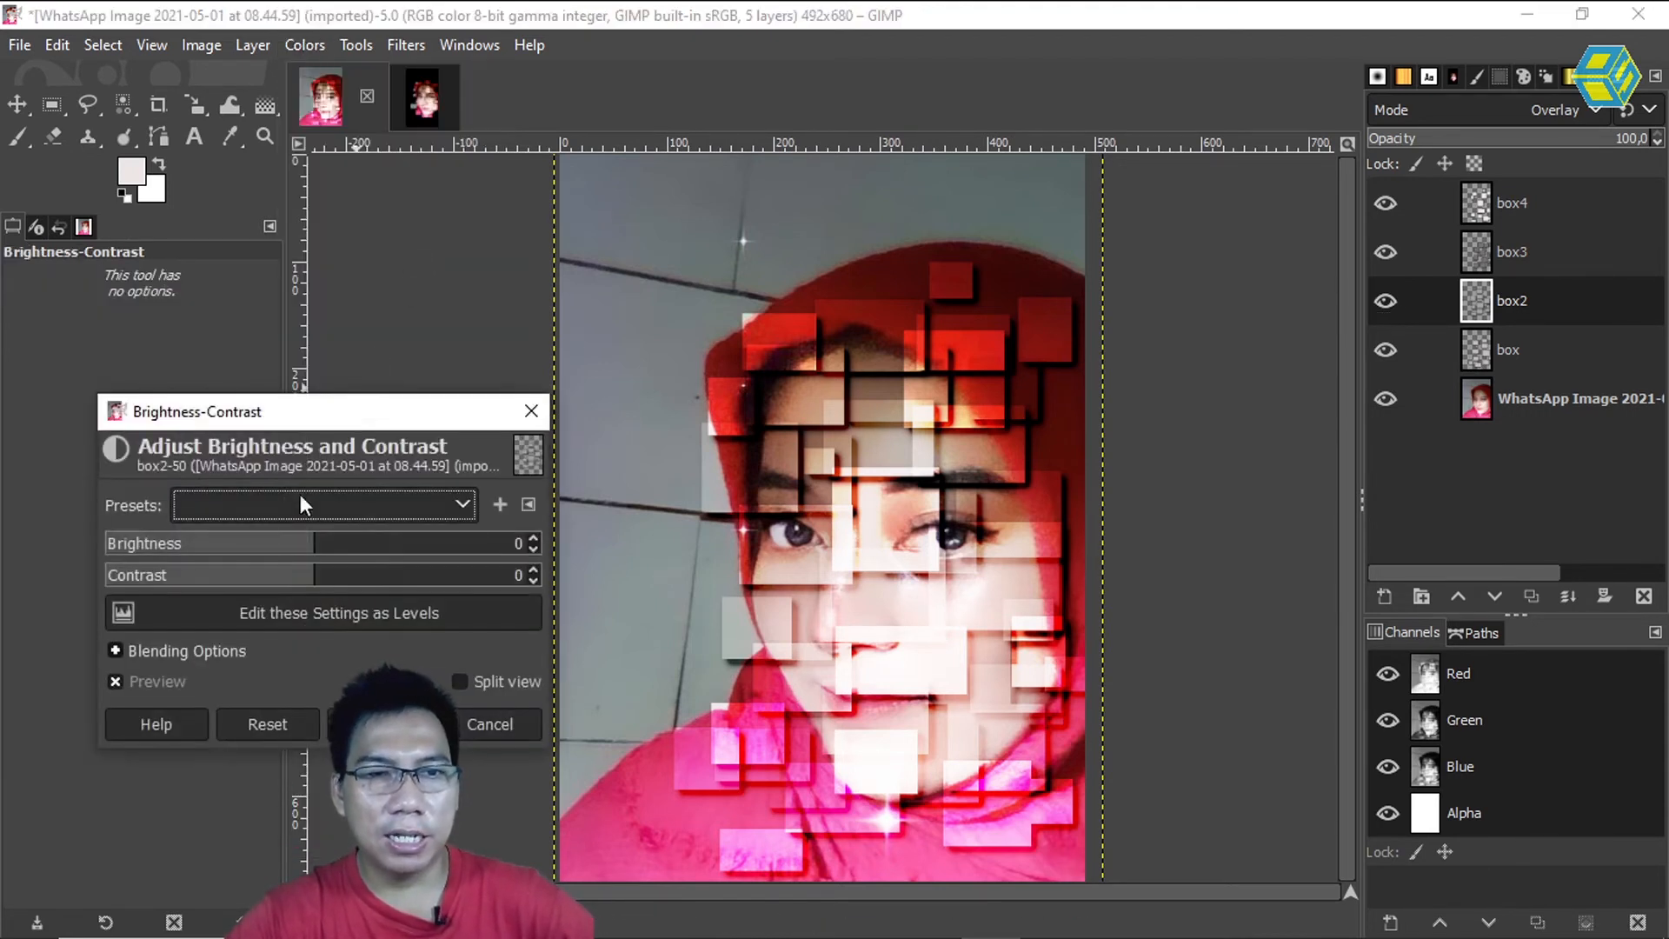
mouse_move(323, 544)
left_mouse_down()
mouse_move(239, 544)
mouse_move(372, 542)
mouse_move(270, 542)
mouse_move(352, 540)
left_mouse_up()
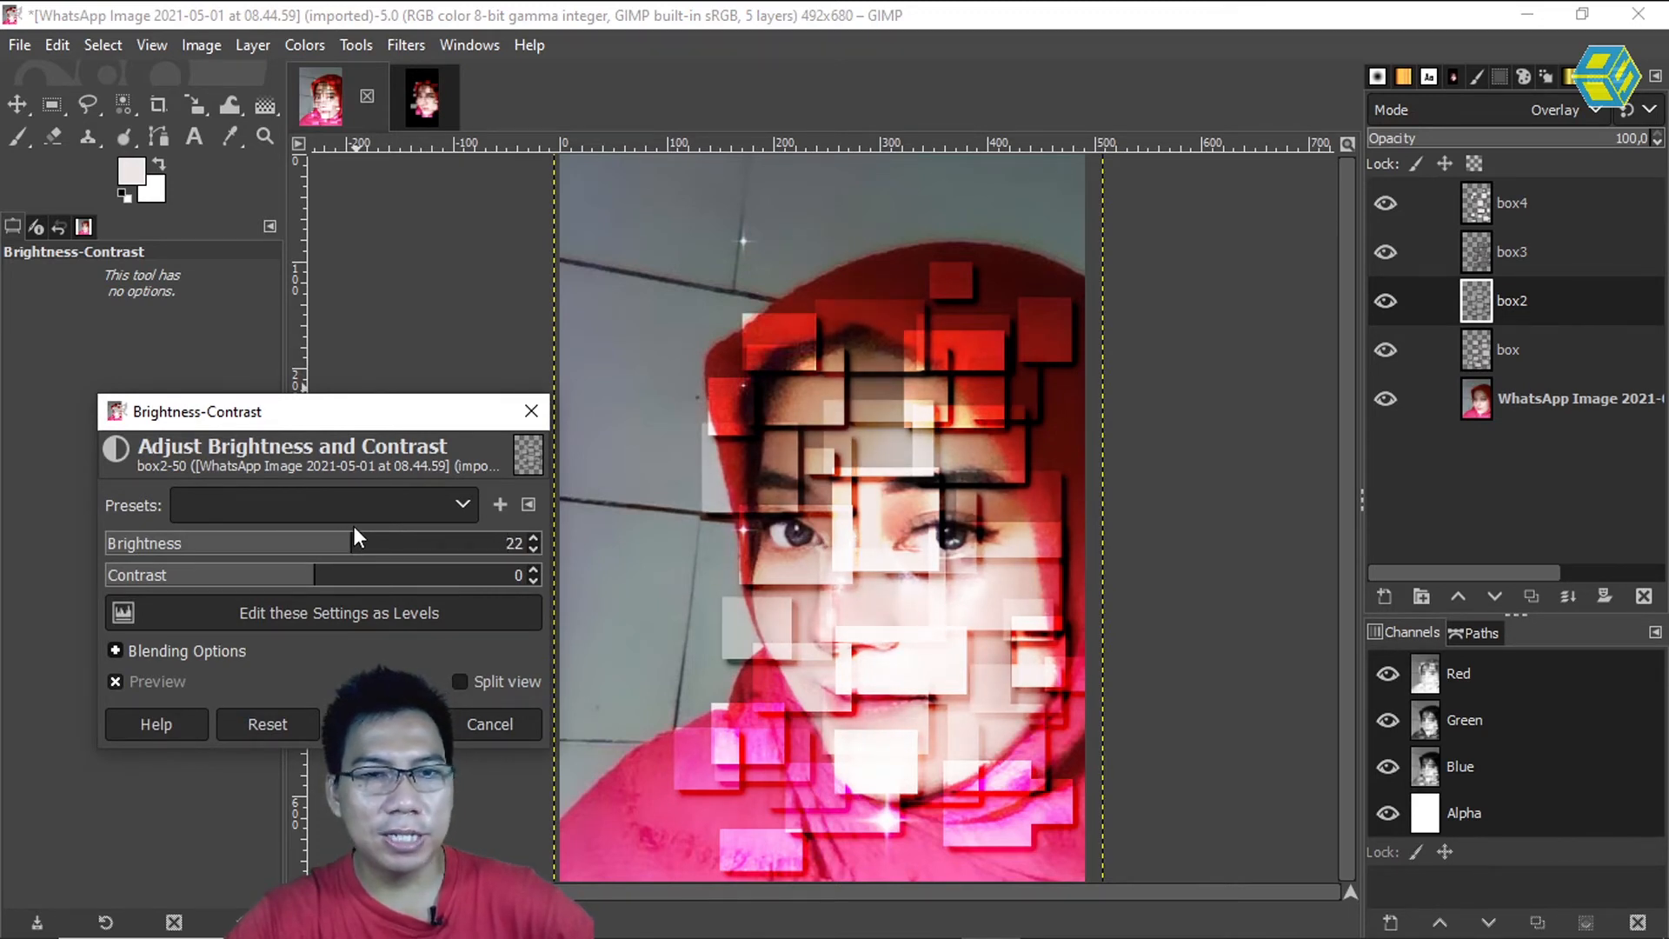
mouse_move(343, 576)
left_mouse_down()
mouse_move(244, 575)
mouse_move(376, 576)
left_mouse_up()
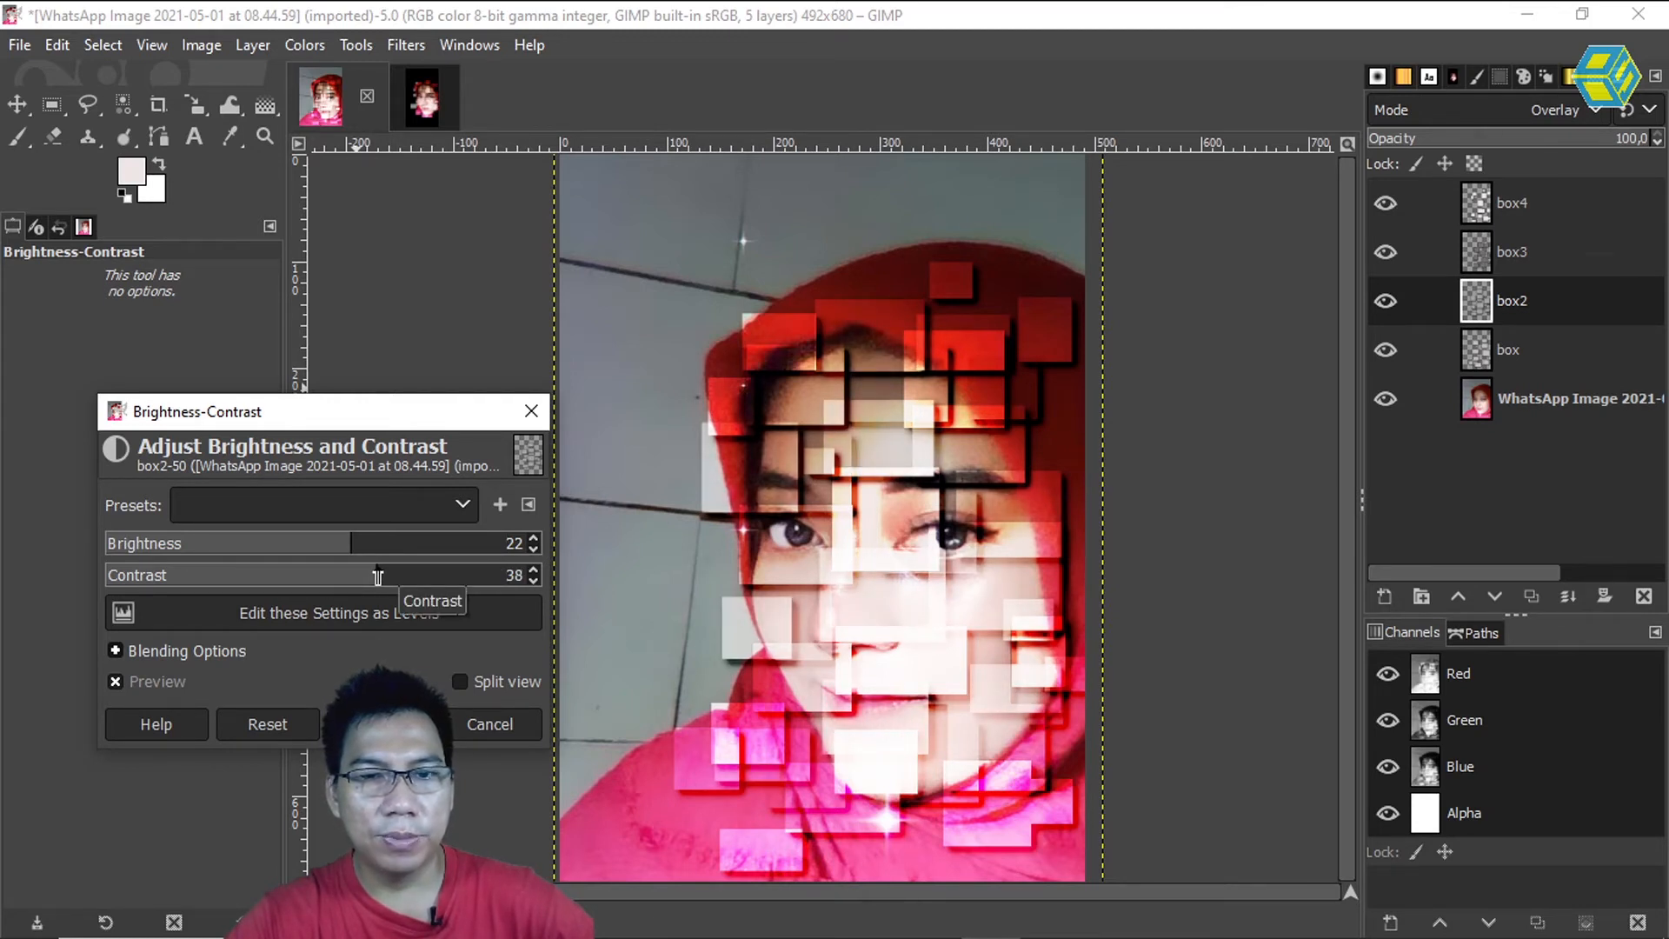
left_click(383, 724)
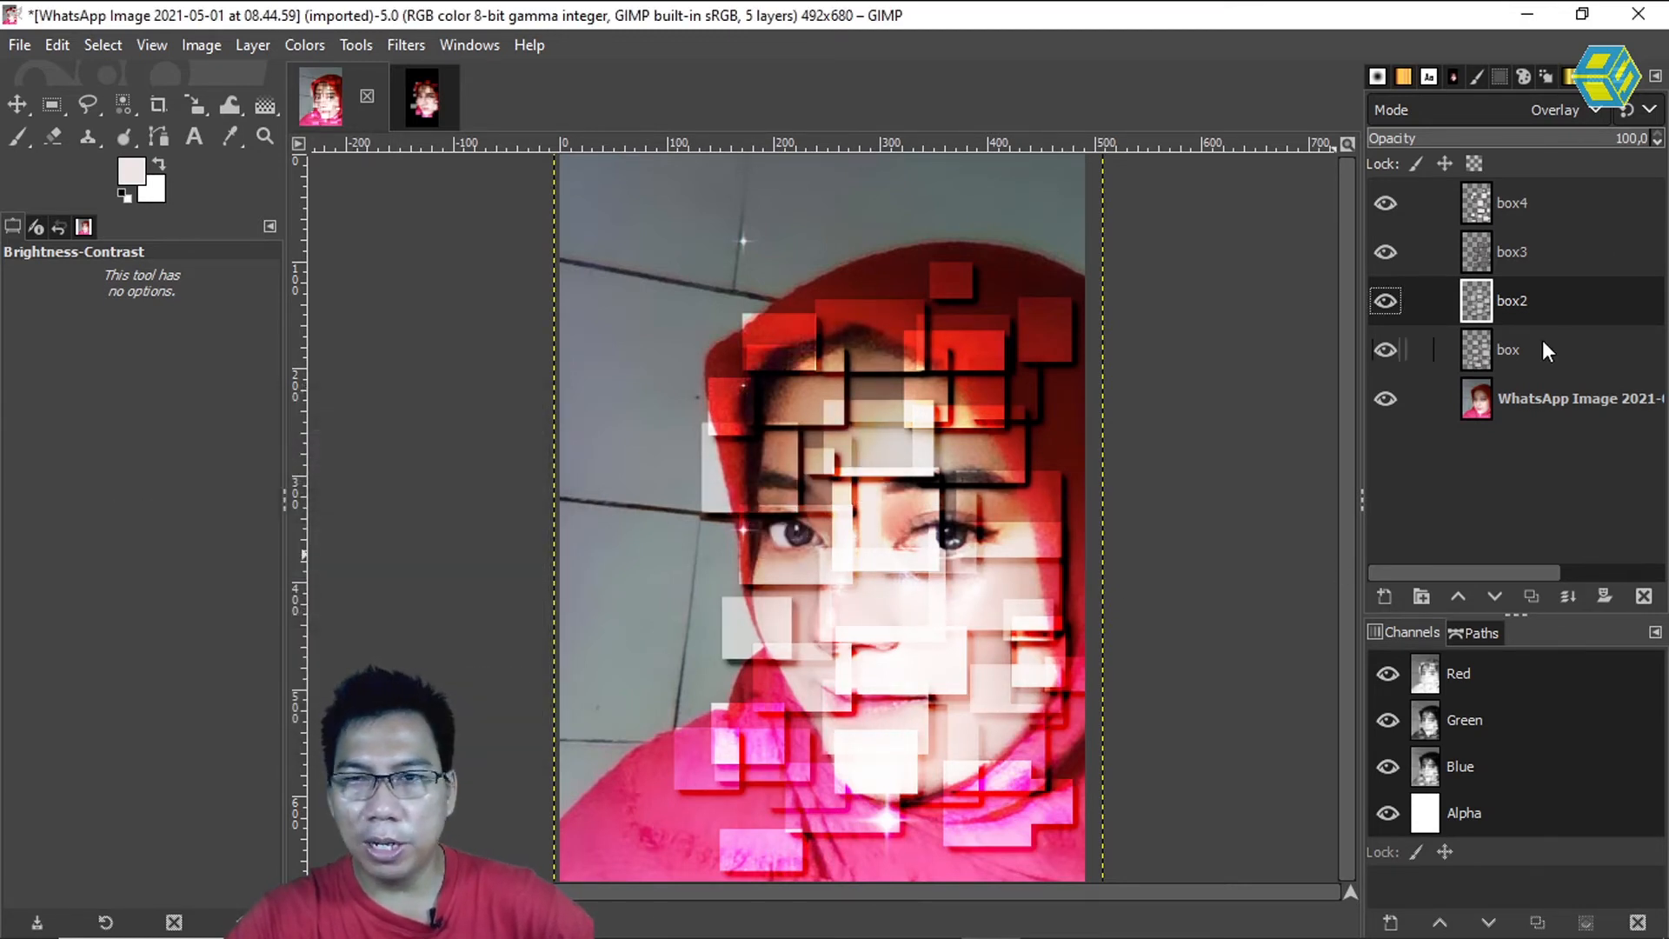
Step: Toggle the visibility of the box4 and box3 layers to examine which boxes each one contributes
left_click(1521, 259)
left_click(1385, 201)
left_click(1384, 200)
left_click(1385, 200)
left_click(1385, 201)
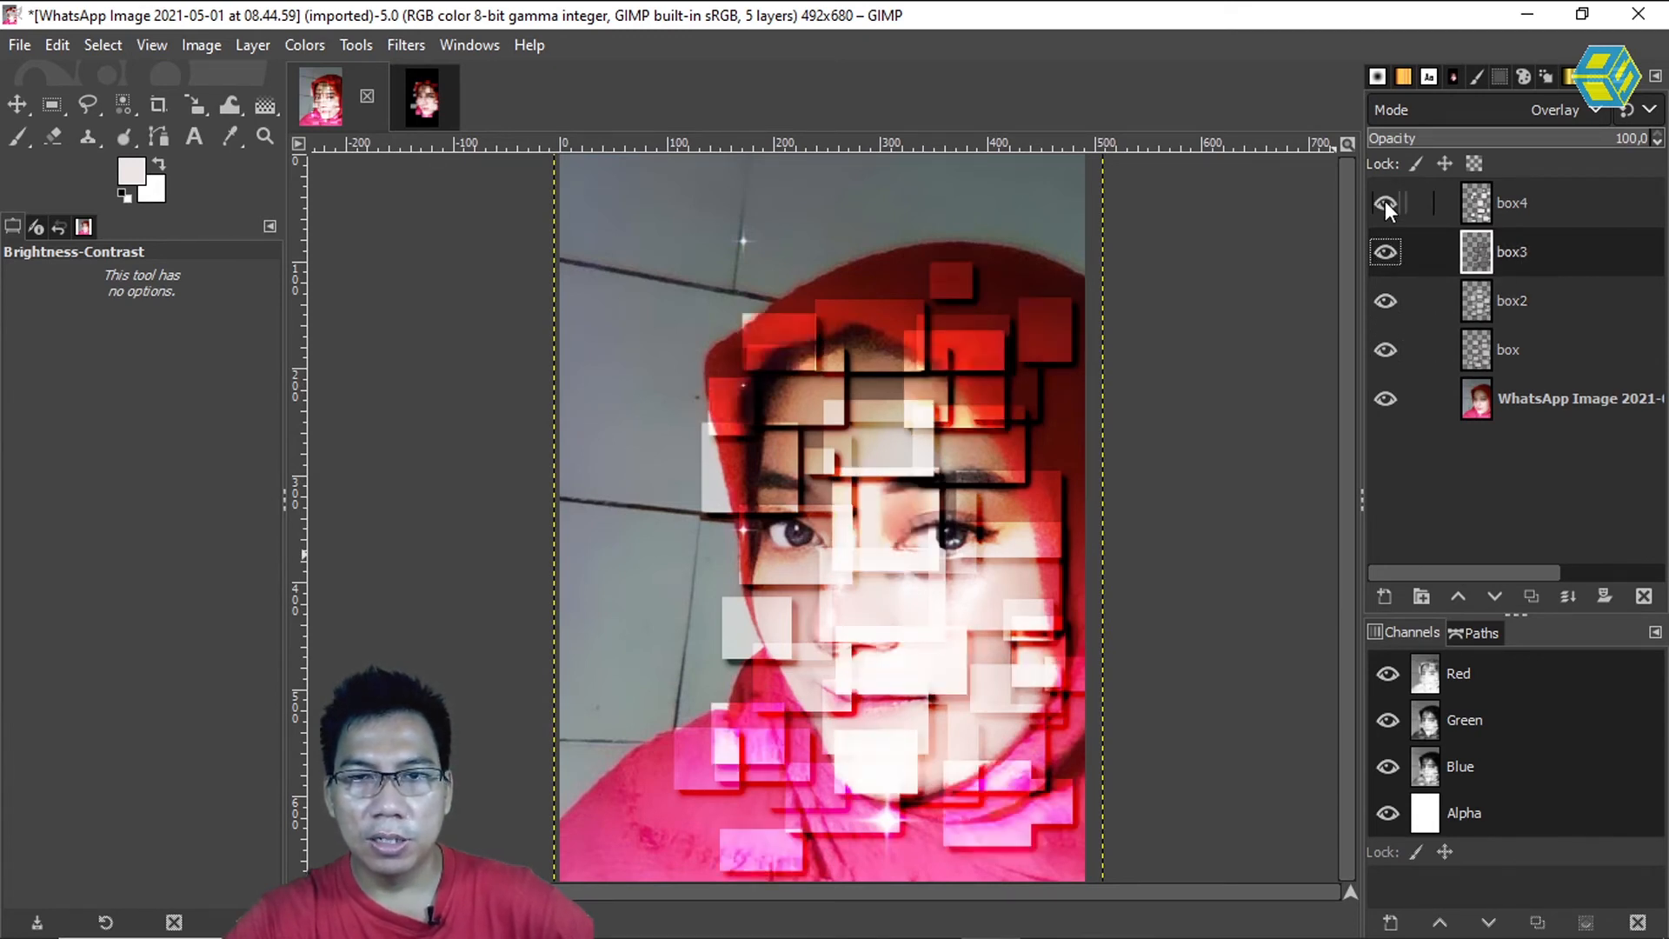
left_click(1385, 201)
left_click(1384, 202)
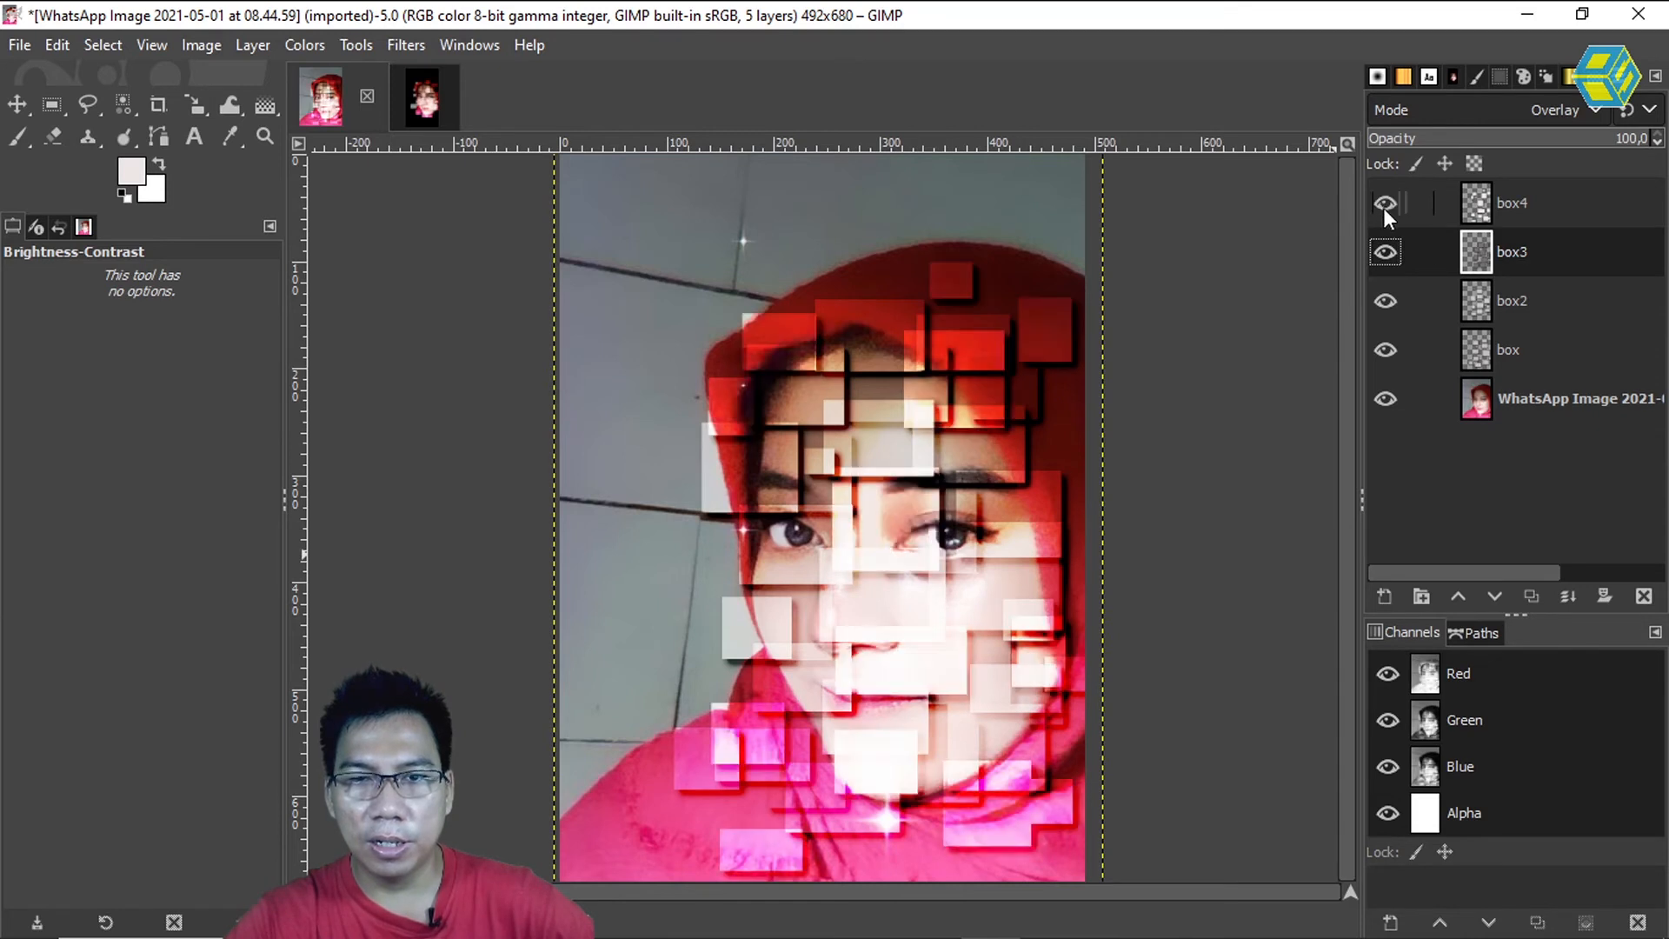
left_click(1388, 251)
left_click(1389, 251)
left_click(1389, 252)
left_click(1389, 252)
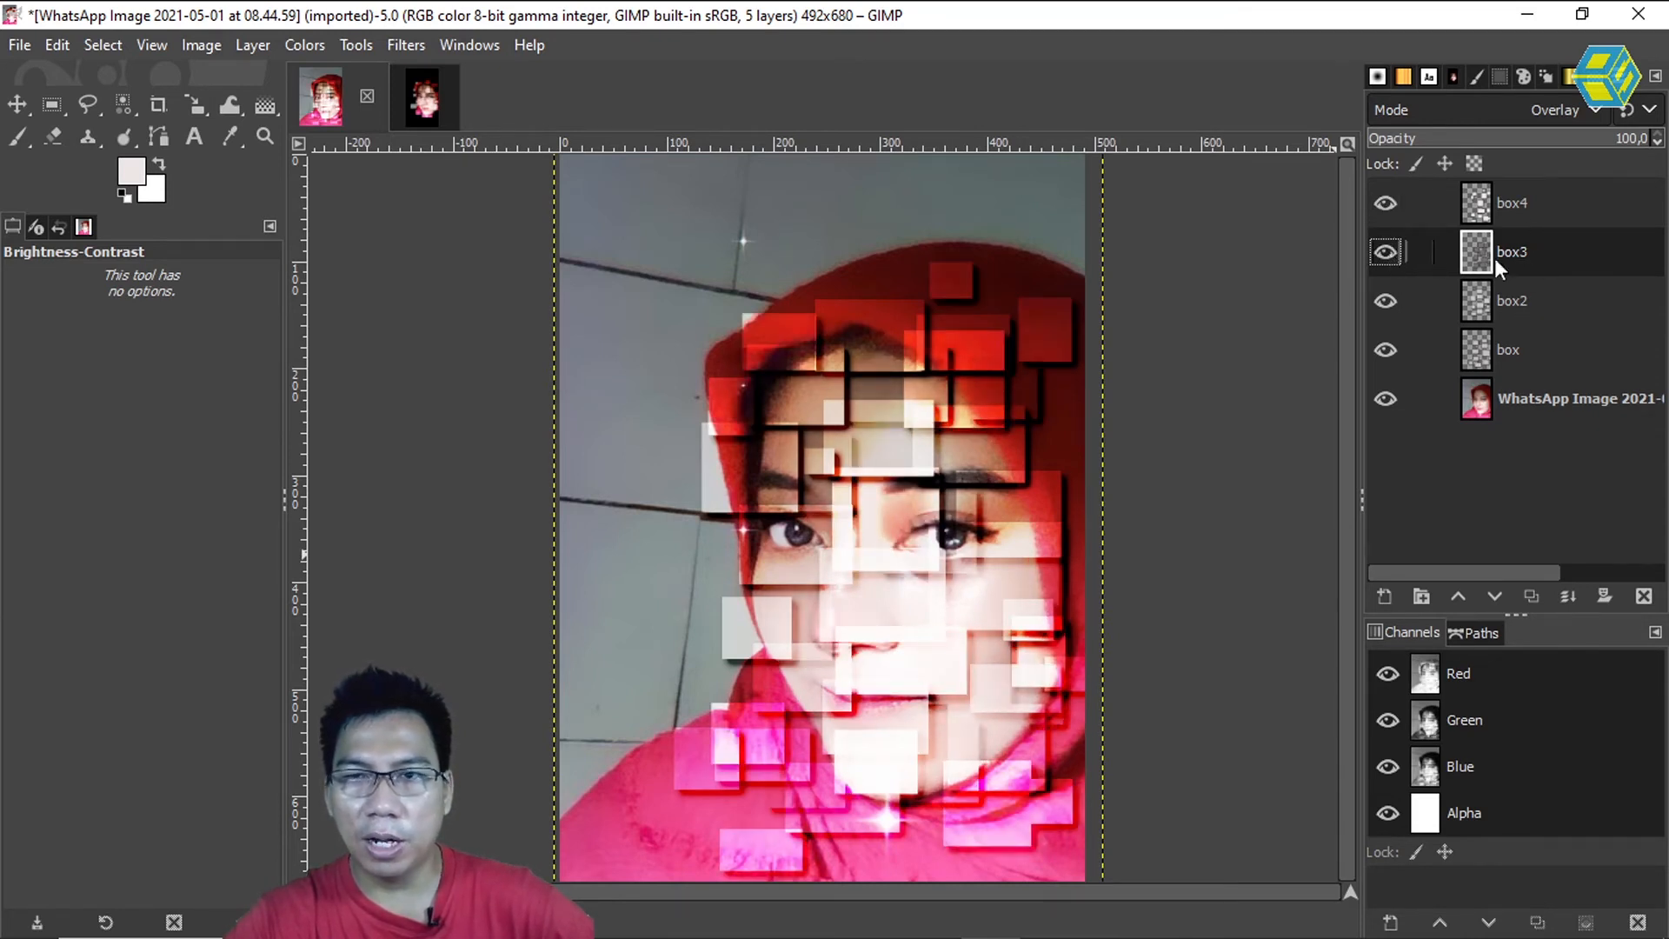
Step: Adjust the box3 layer's Brightness-Contrast to brightness -12 and contrast 59
left_click(311, 45)
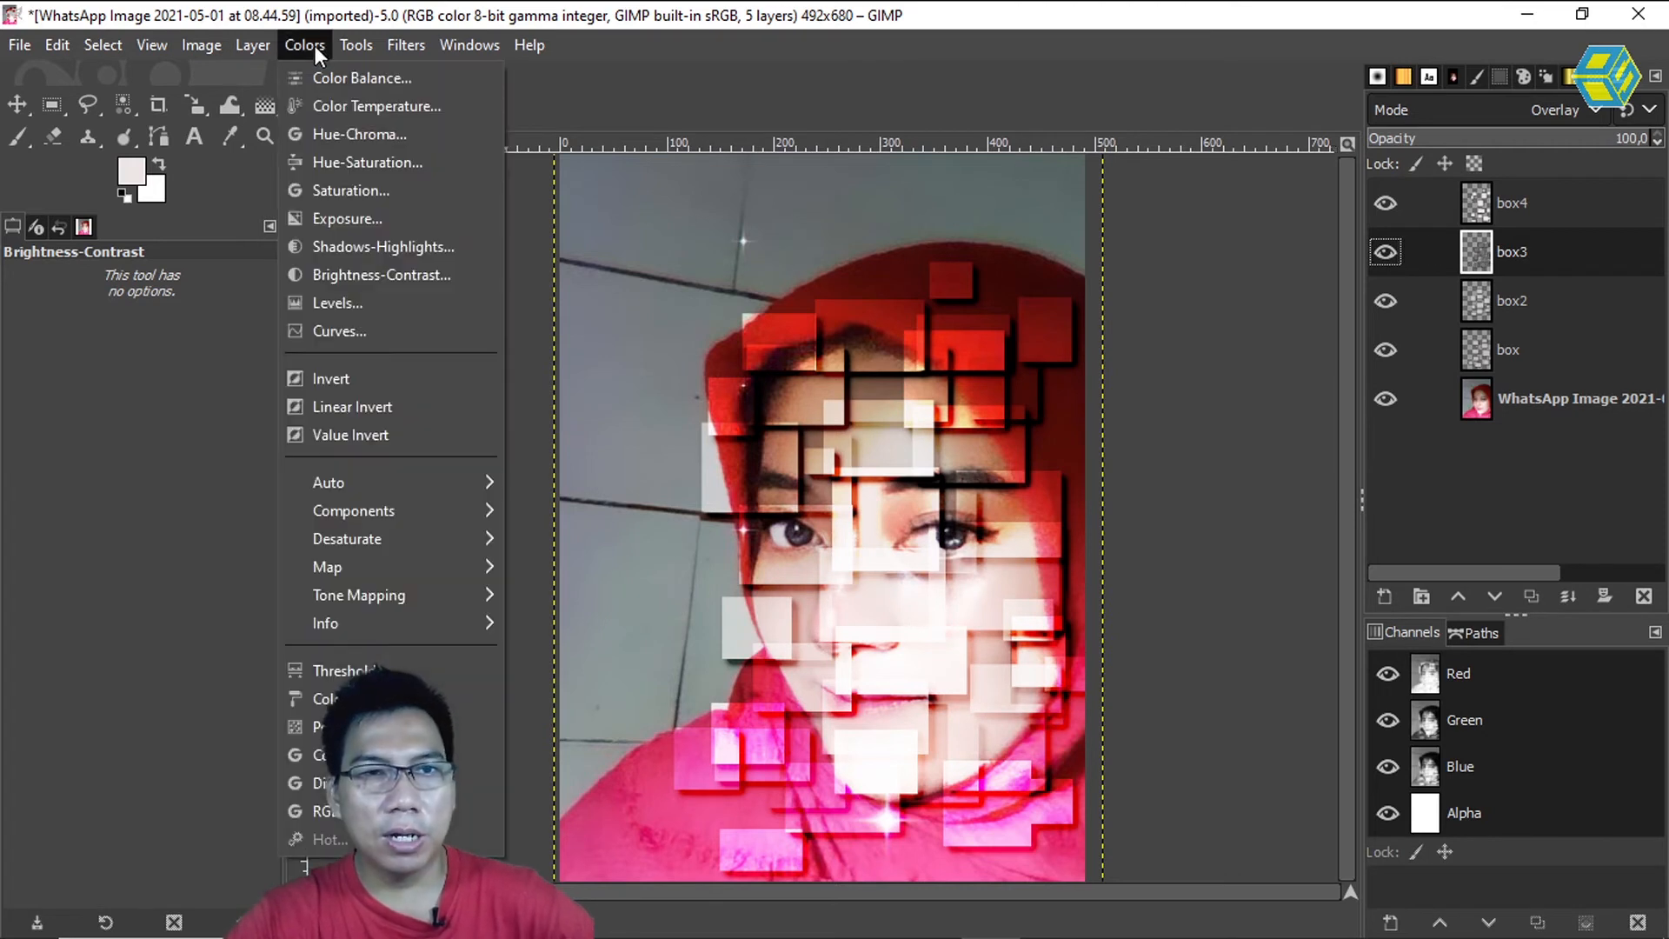
left_click(379, 279)
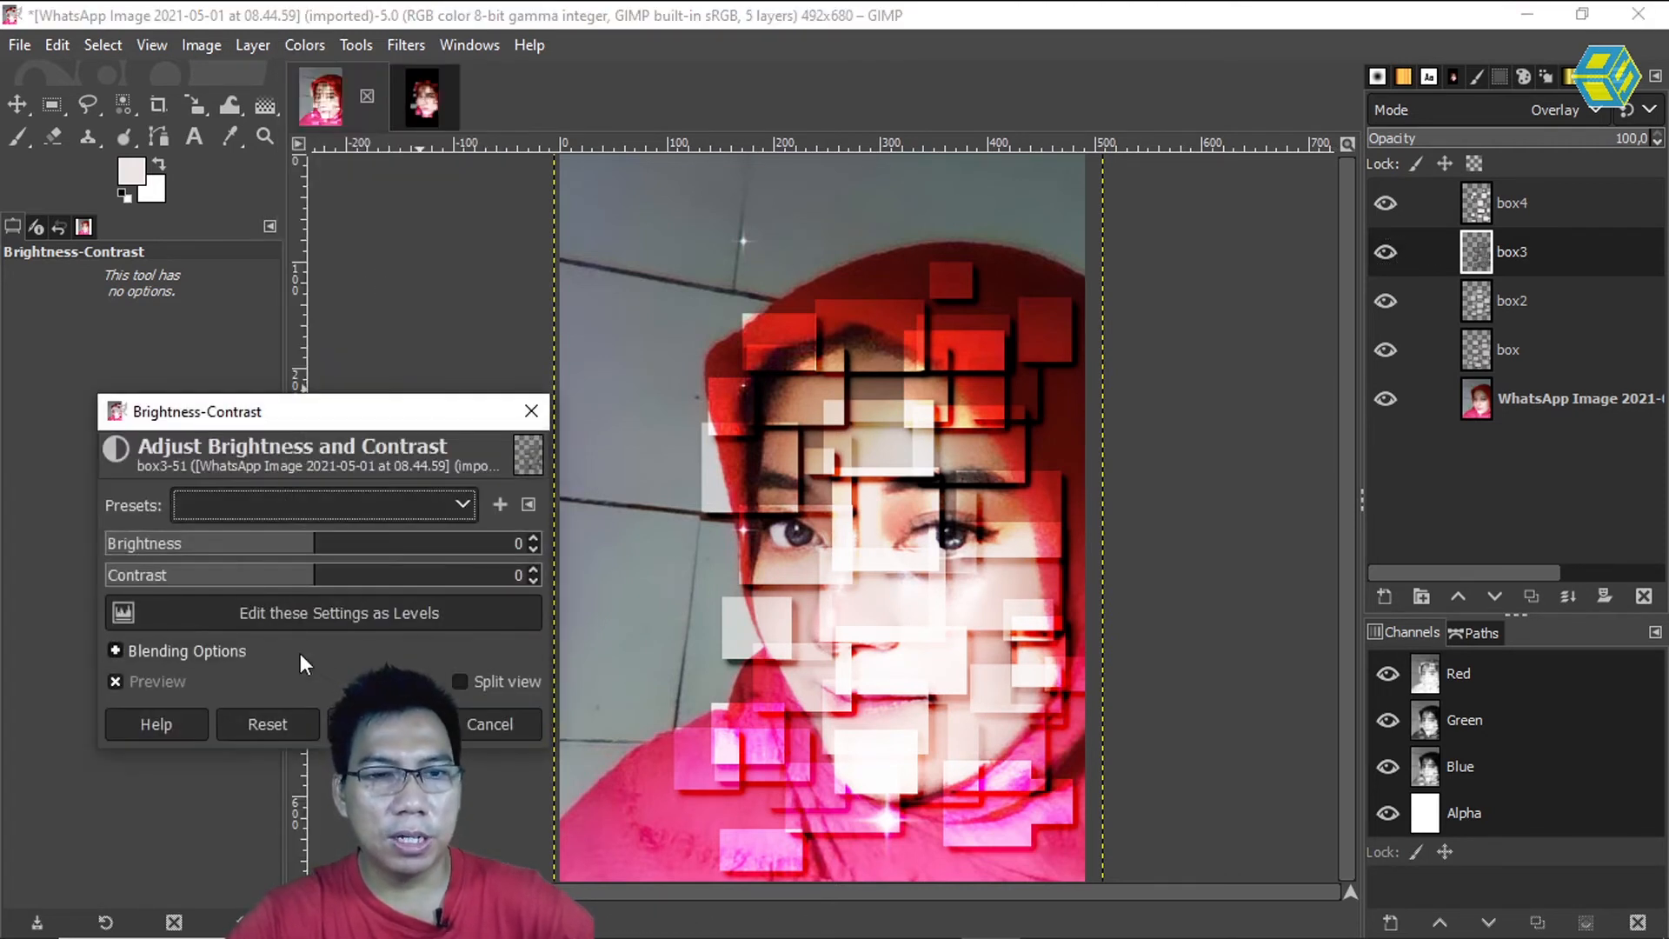
left_click_drag(311, 588, 302, 548)
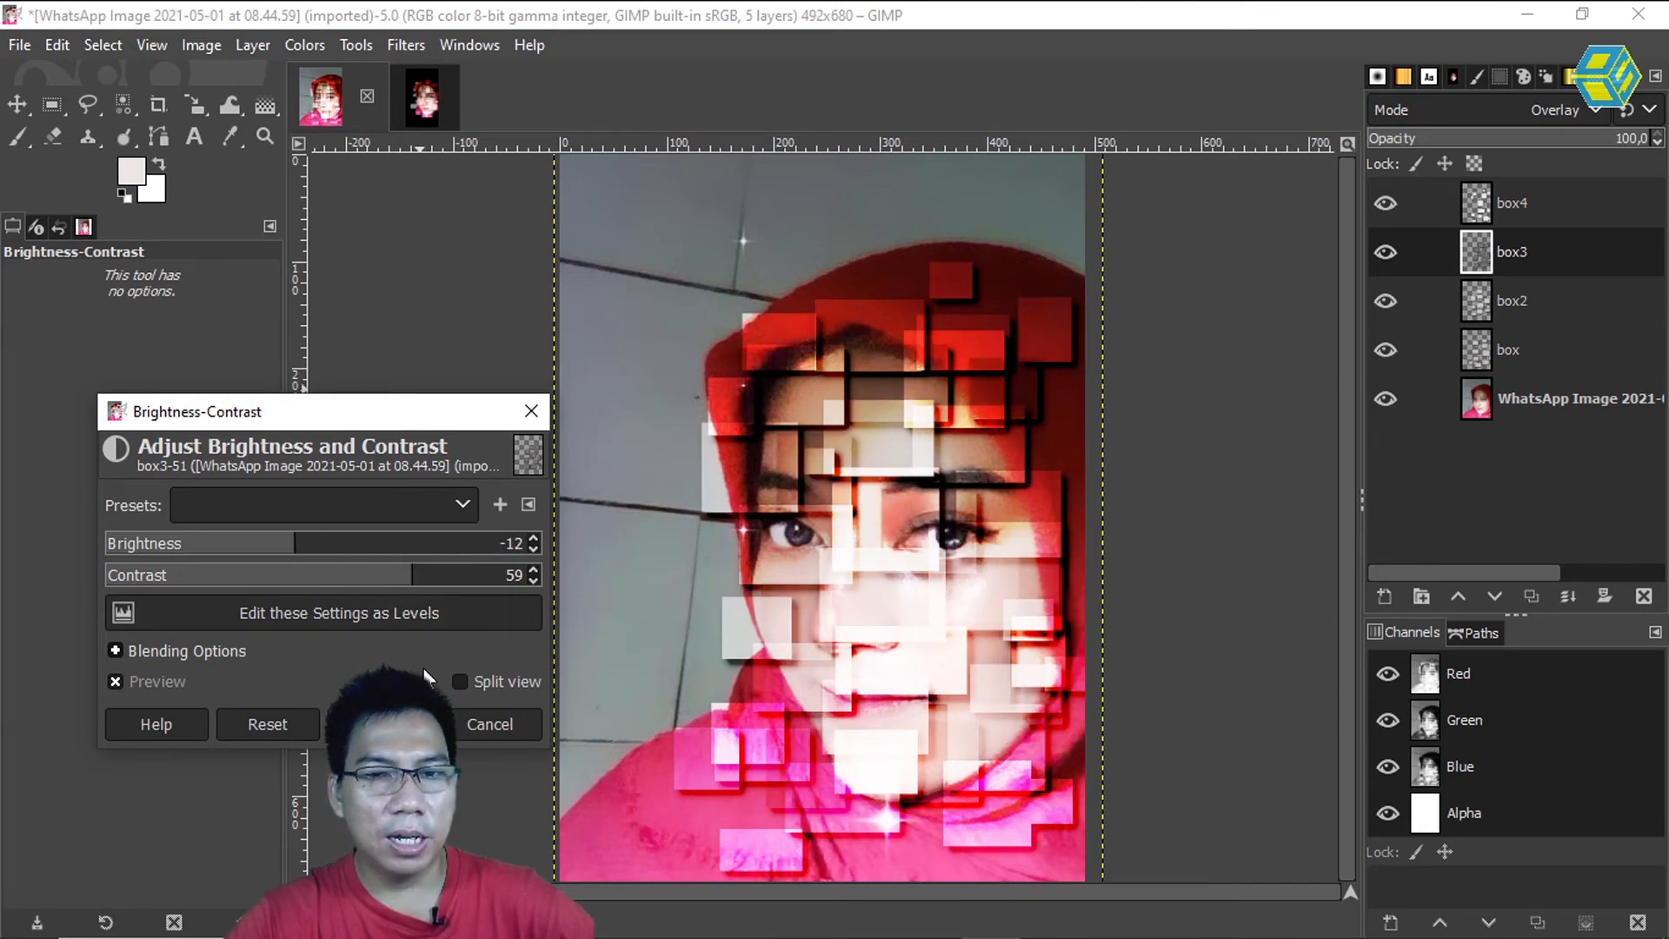
left_click(379, 724)
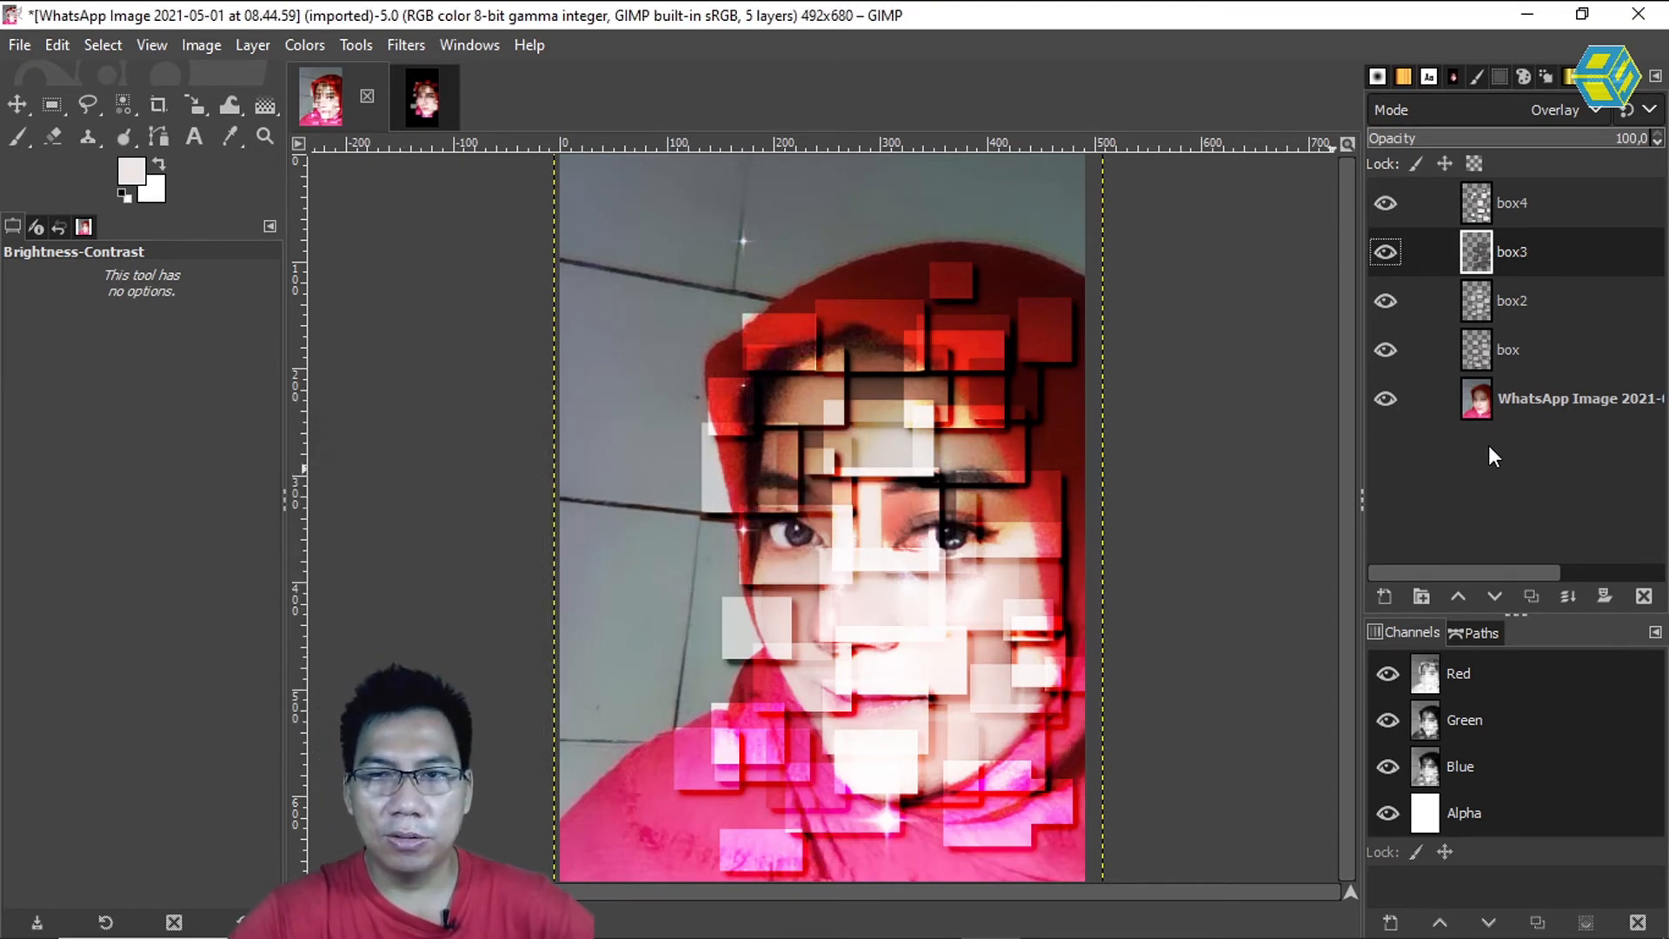
Step: Toggle the visibility of the box and box2 layers to compare their effect on the portrait
left_click(1519, 349)
left_click(1386, 349)
left_click(1386, 349)
left_click(1385, 300)
left_click(1383, 302)
left_click(1383, 302)
left_click(1386, 301)
left_click(1391, 310)
left_click(1391, 311)
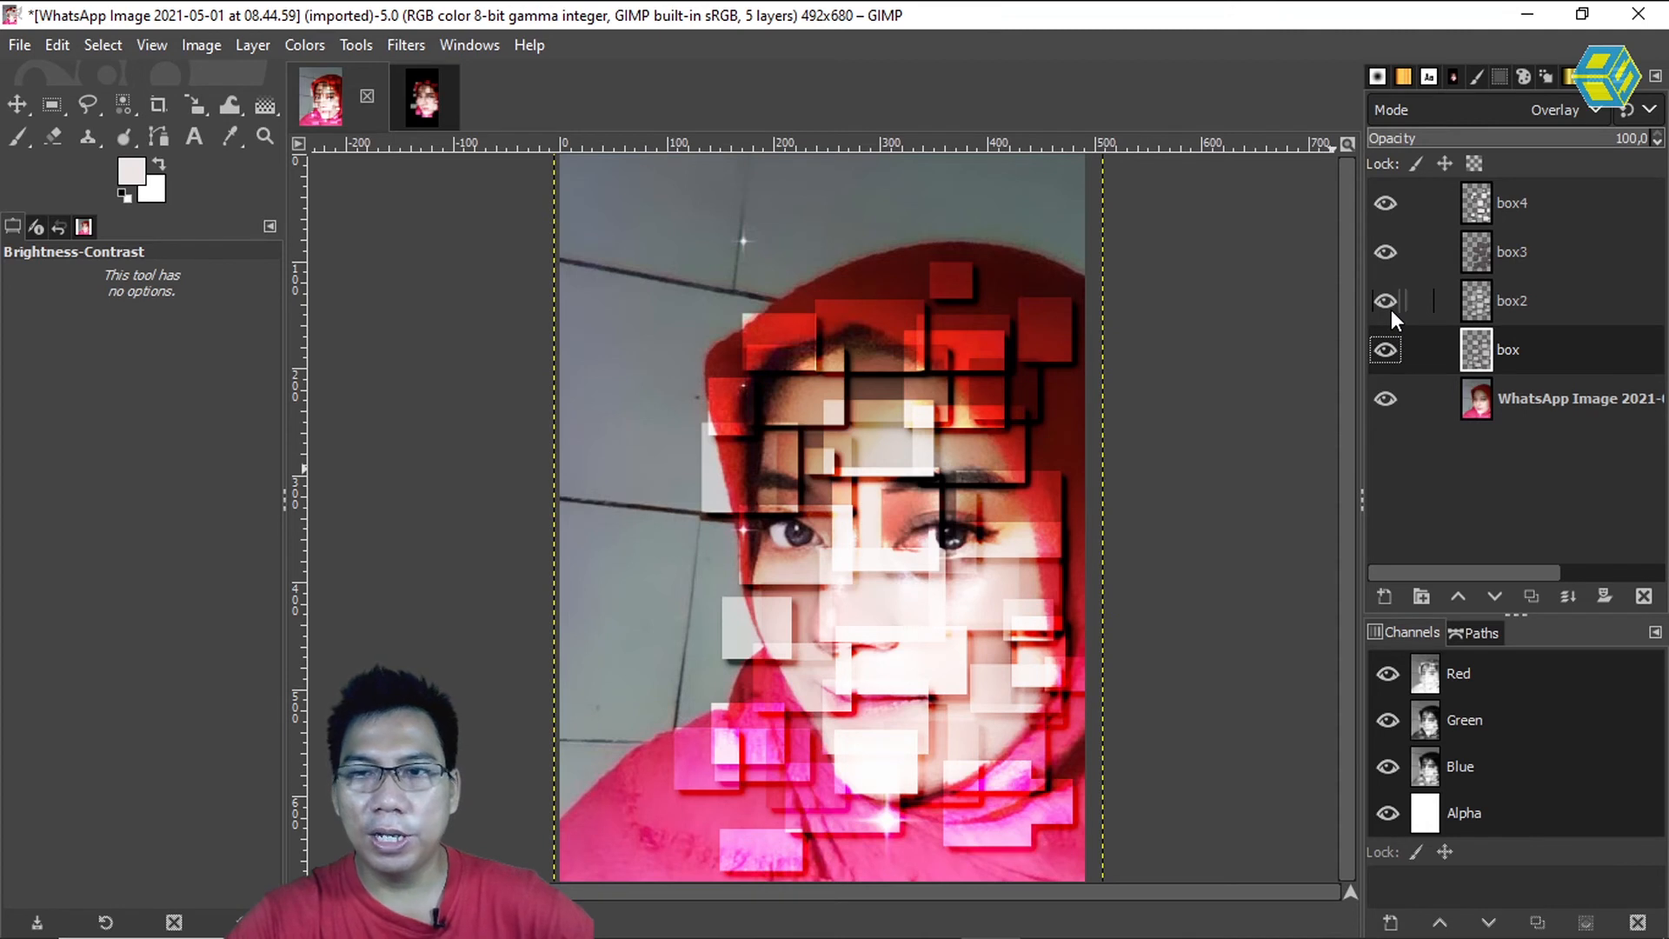
Step: Darken the box2 layer with Brightness-Contrast at brightness -75
left_click(1539, 301)
left_click(320, 49)
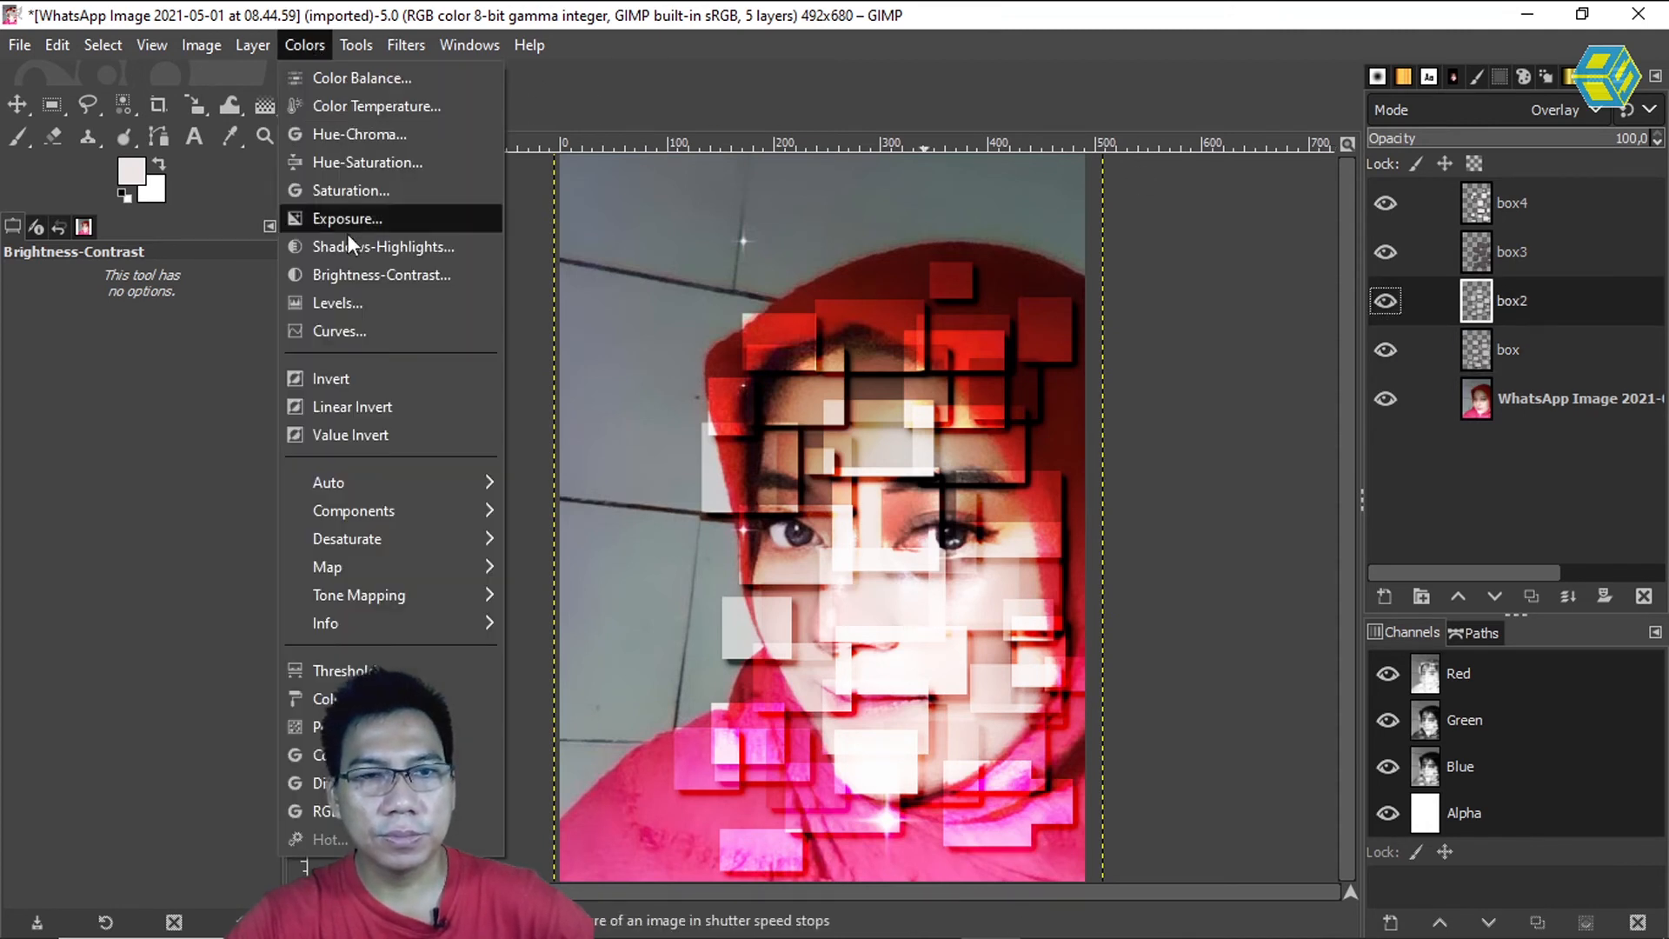
left_click(356, 267)
left_click_drag(277, 540, 191, 536)
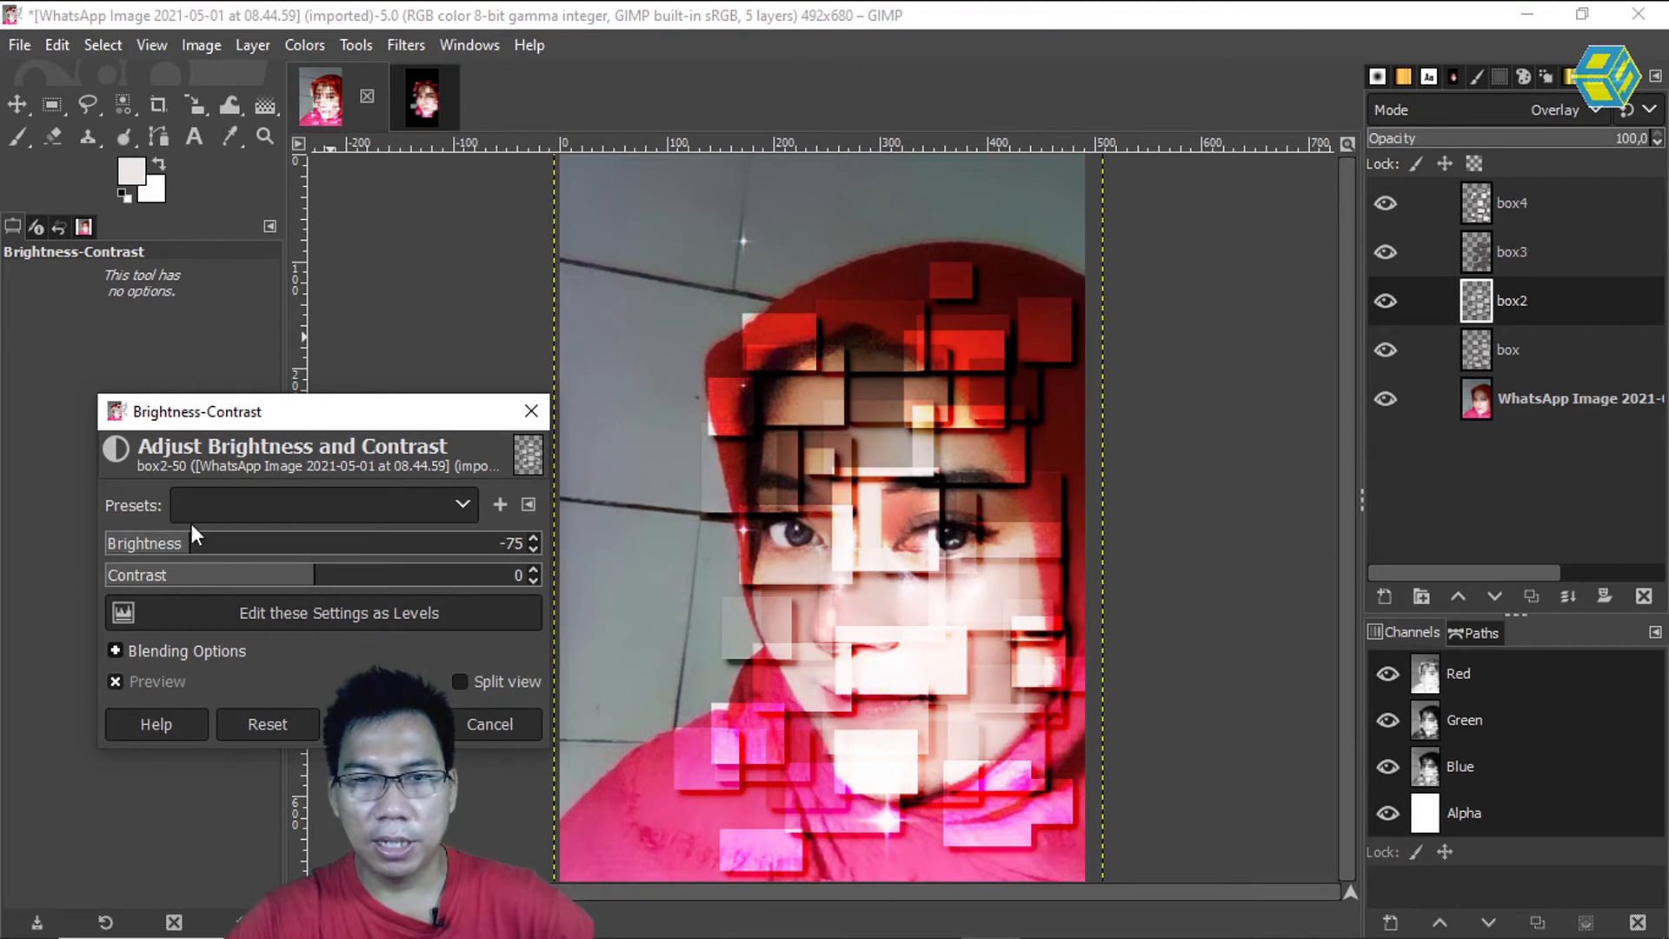
left_click(379, 724)
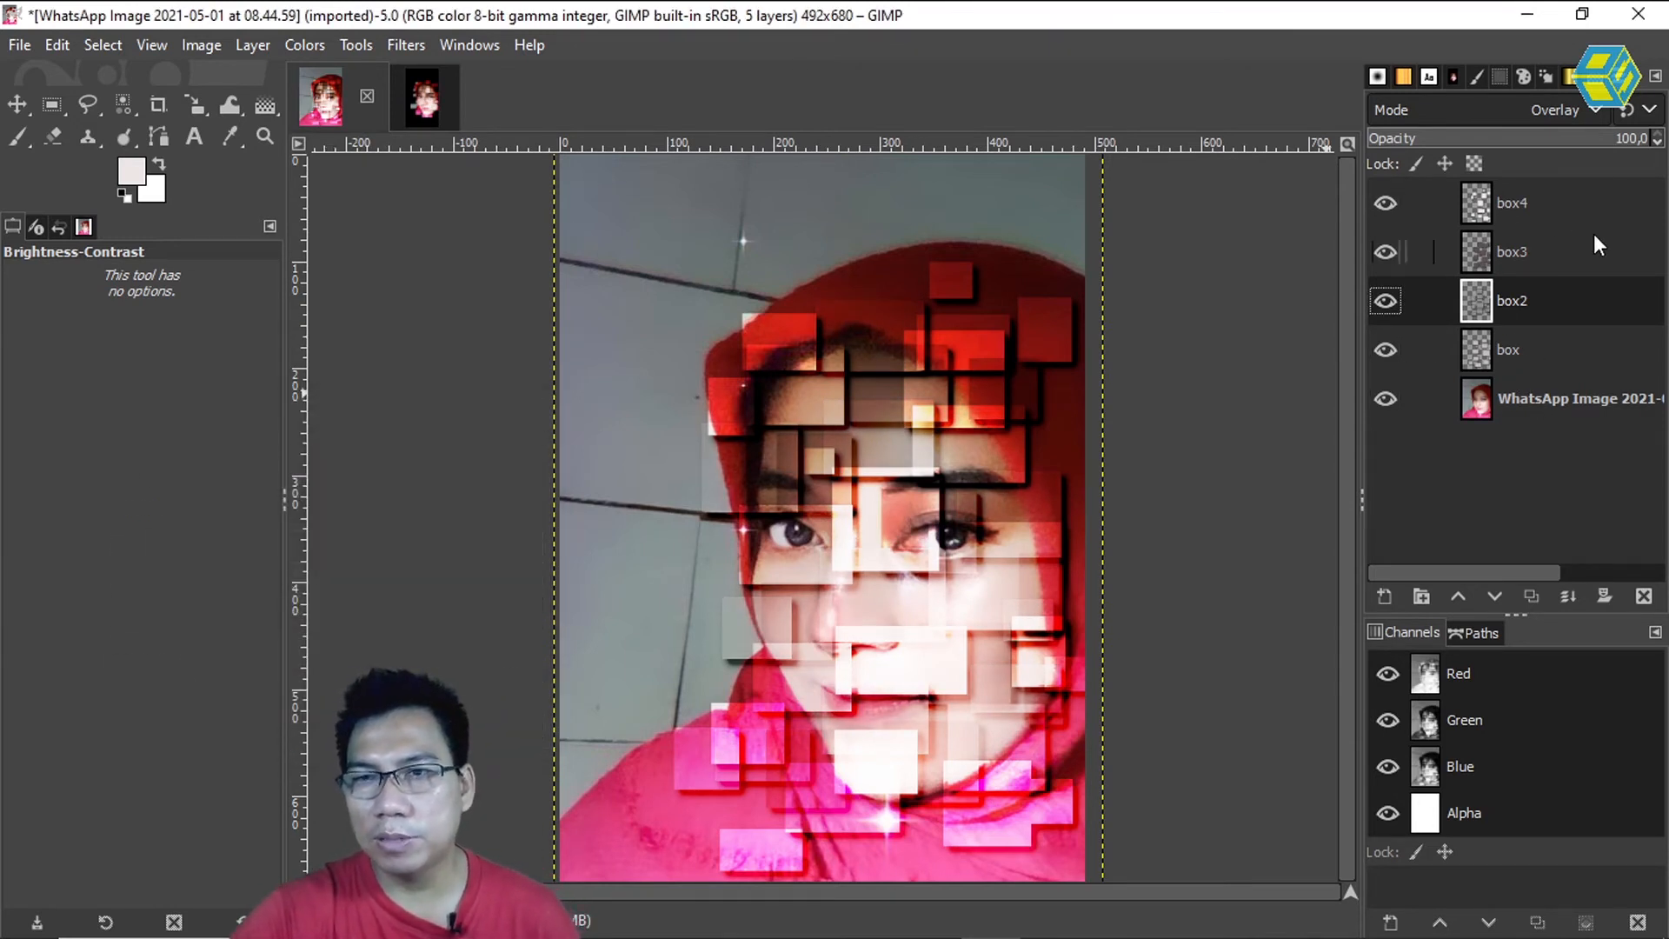
Step: Hide all four box layers and show them again one by one from box to box4 to review the build-up
left_click(1539, 209)
left_click(1387, 350)
left_click(1385, 301)
left_click(1384, 253)
left_click(1386, 204)
left_click(1384, 350)
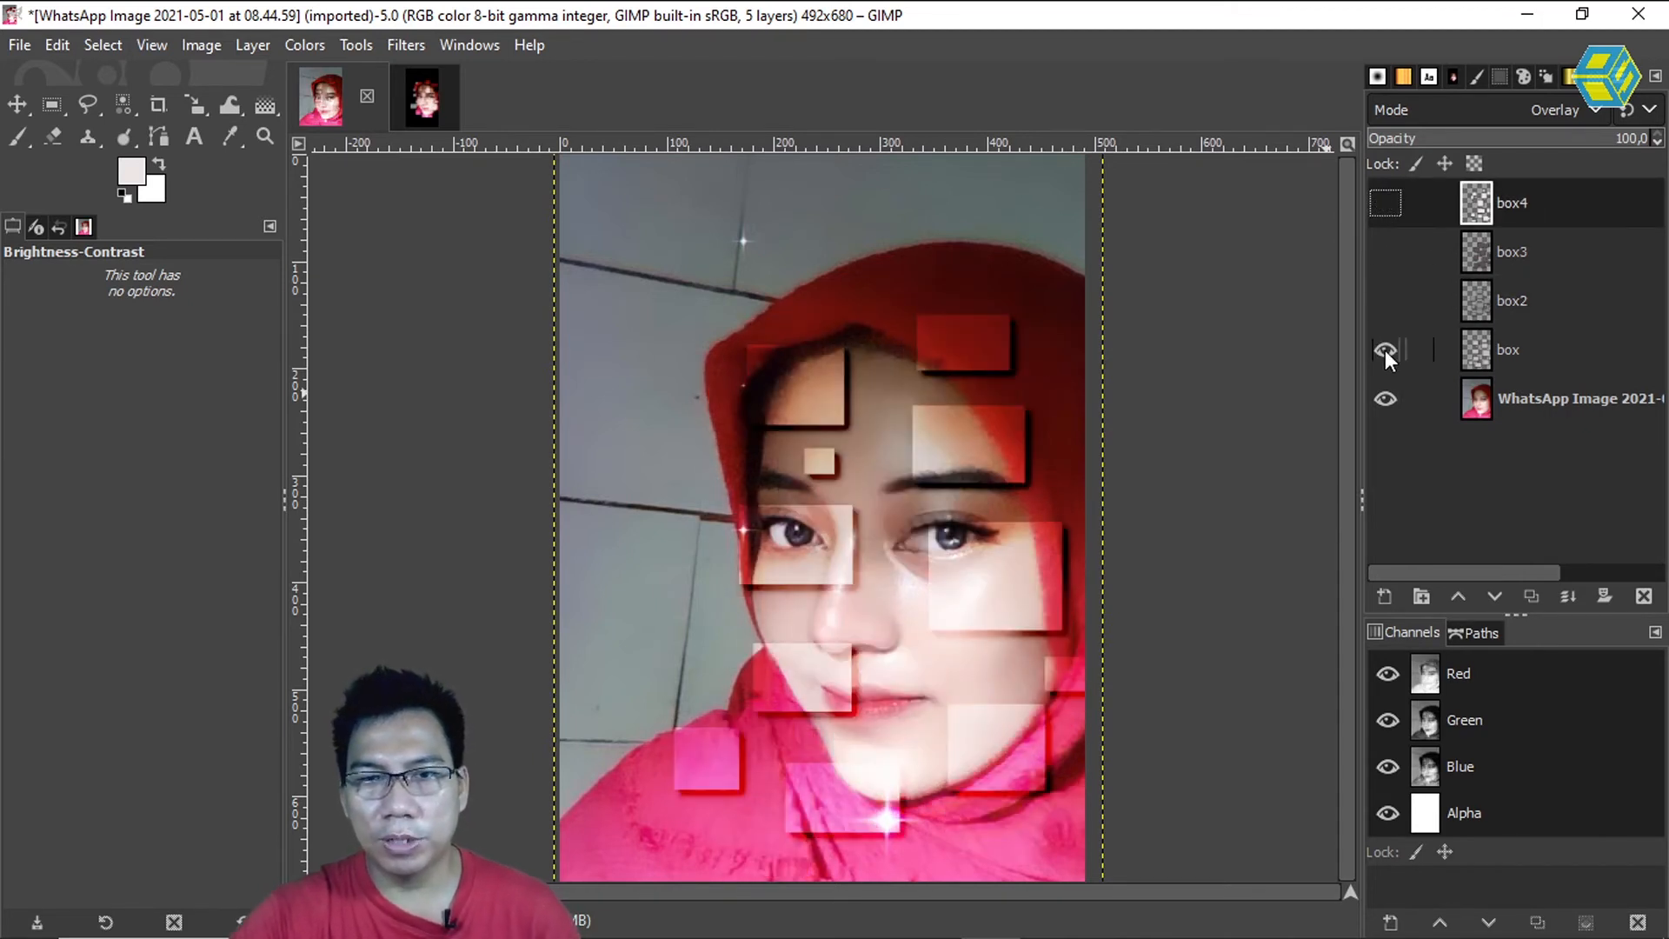
left_click(1388, 305)
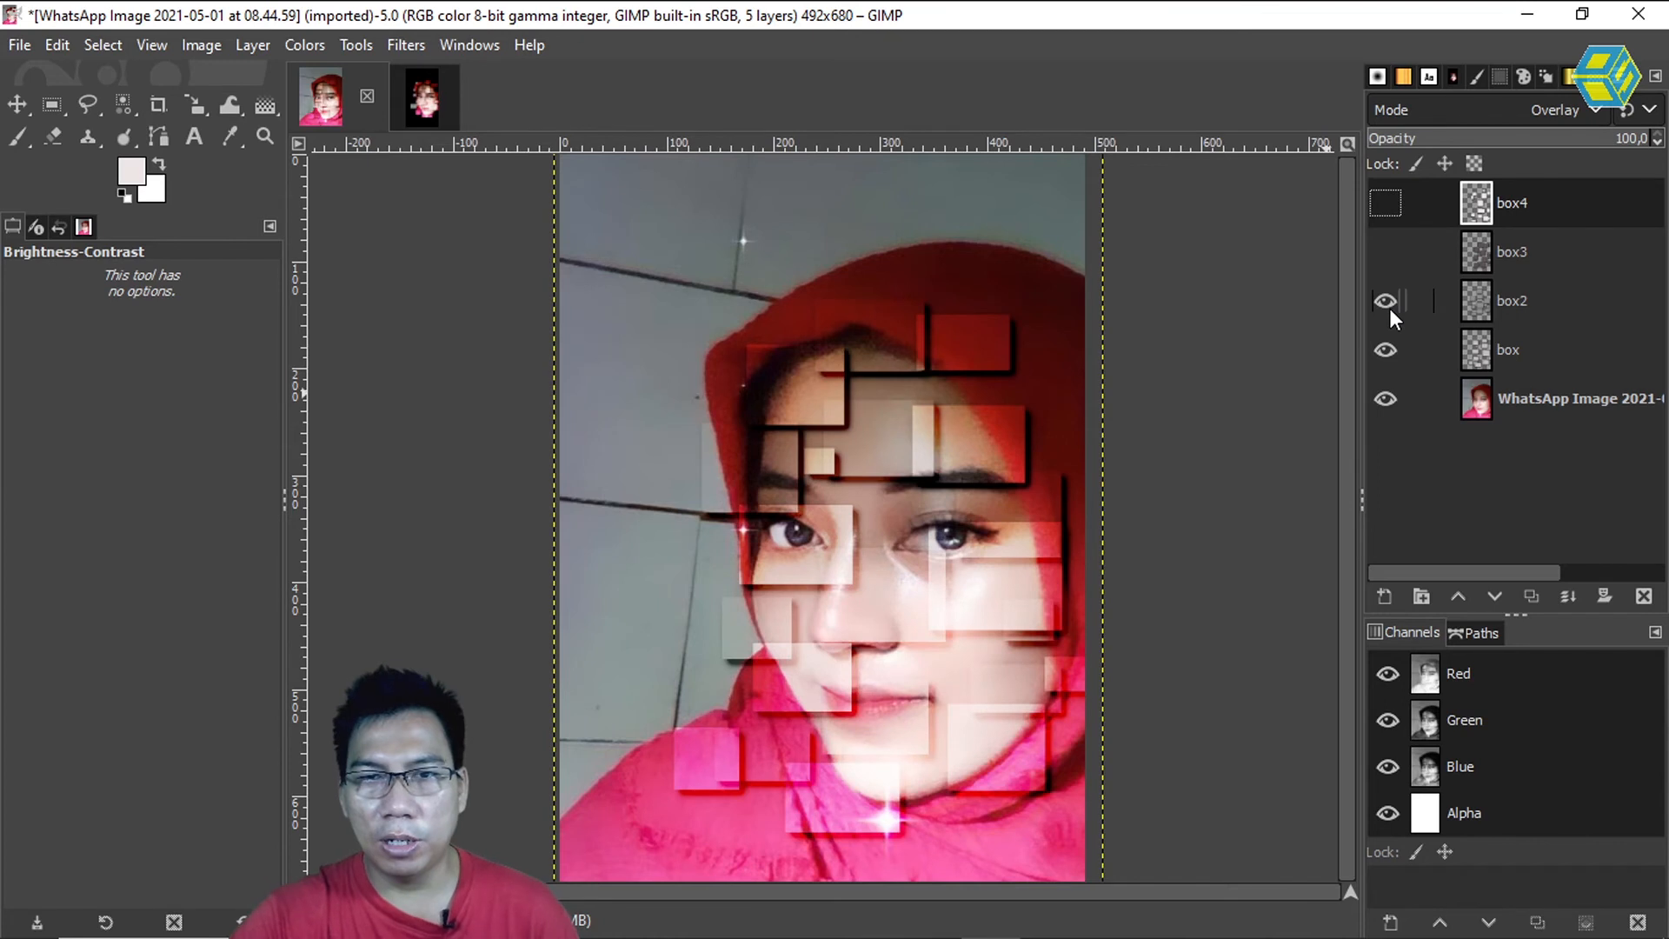
left_click(1385, 254)
left_click(1384, 203)
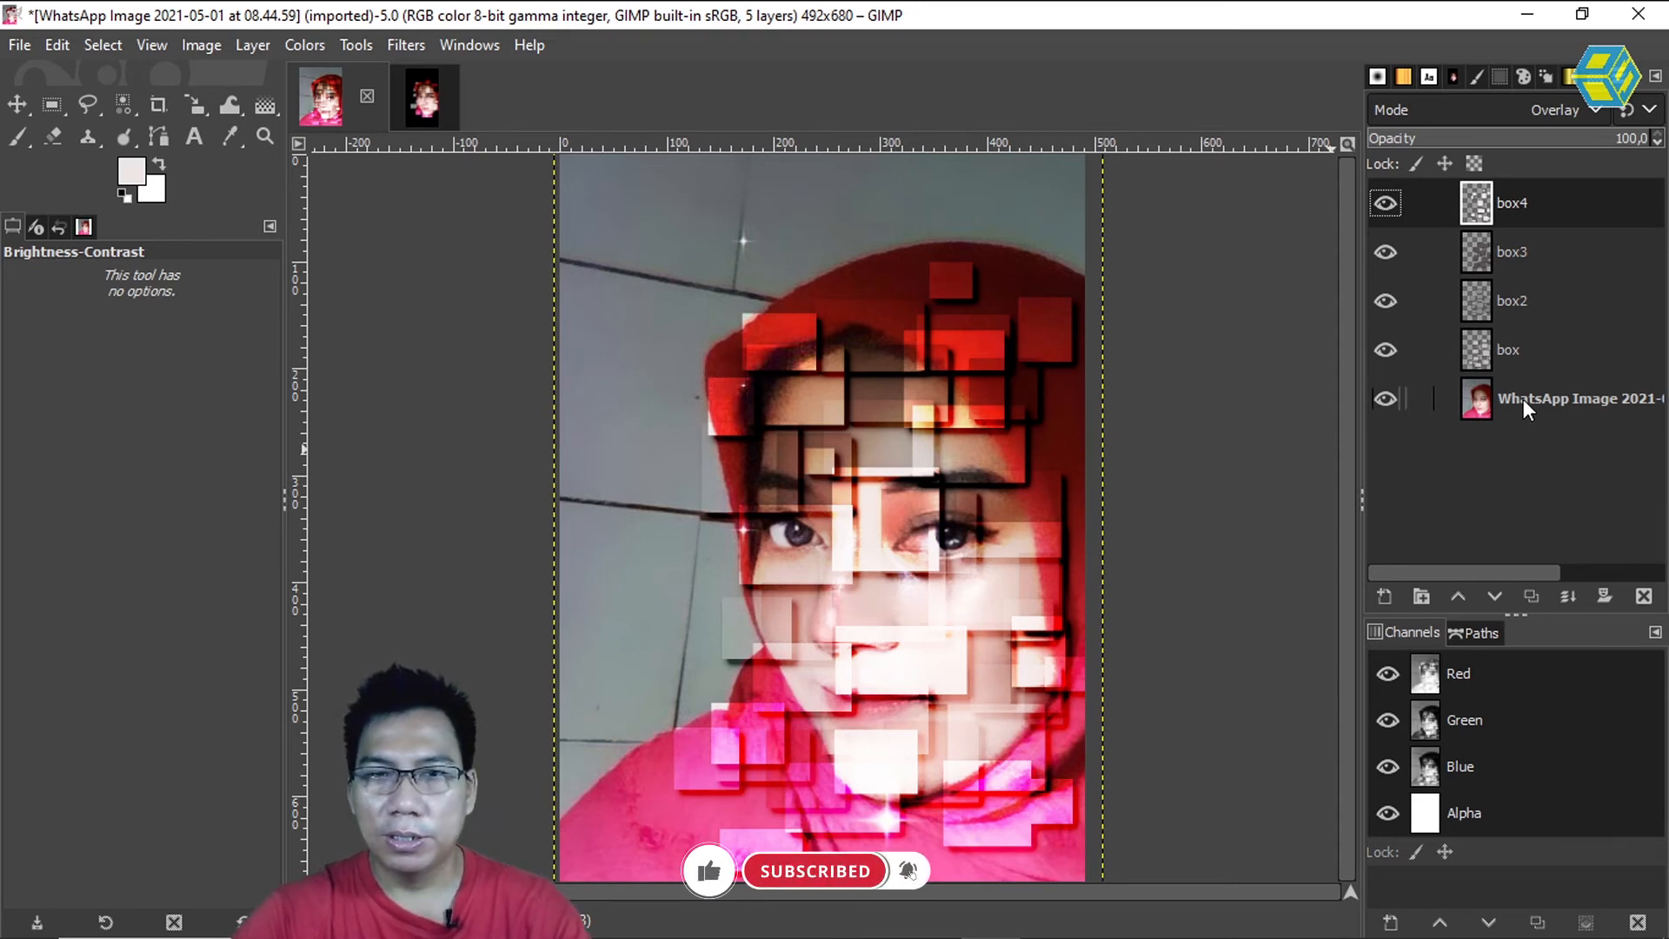
Step: Create one combined selection from the alpha of the box, box2, box3 and box4 layers
left_click(1476, 347, "alt")
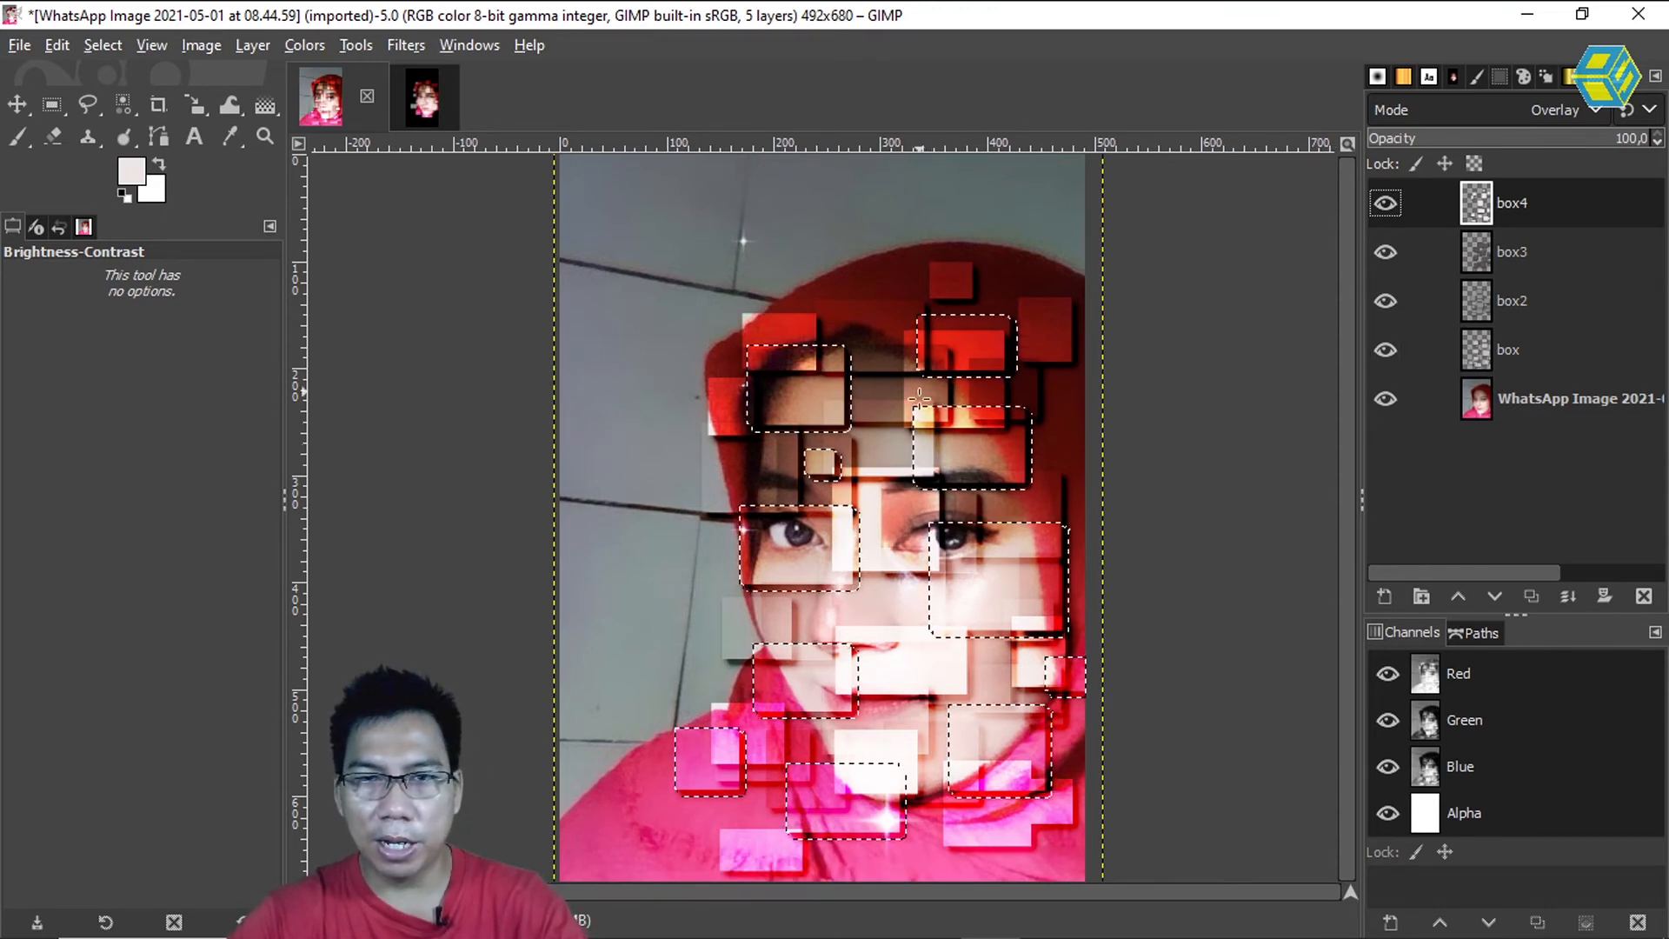
left_click(1476, 307, "alt")
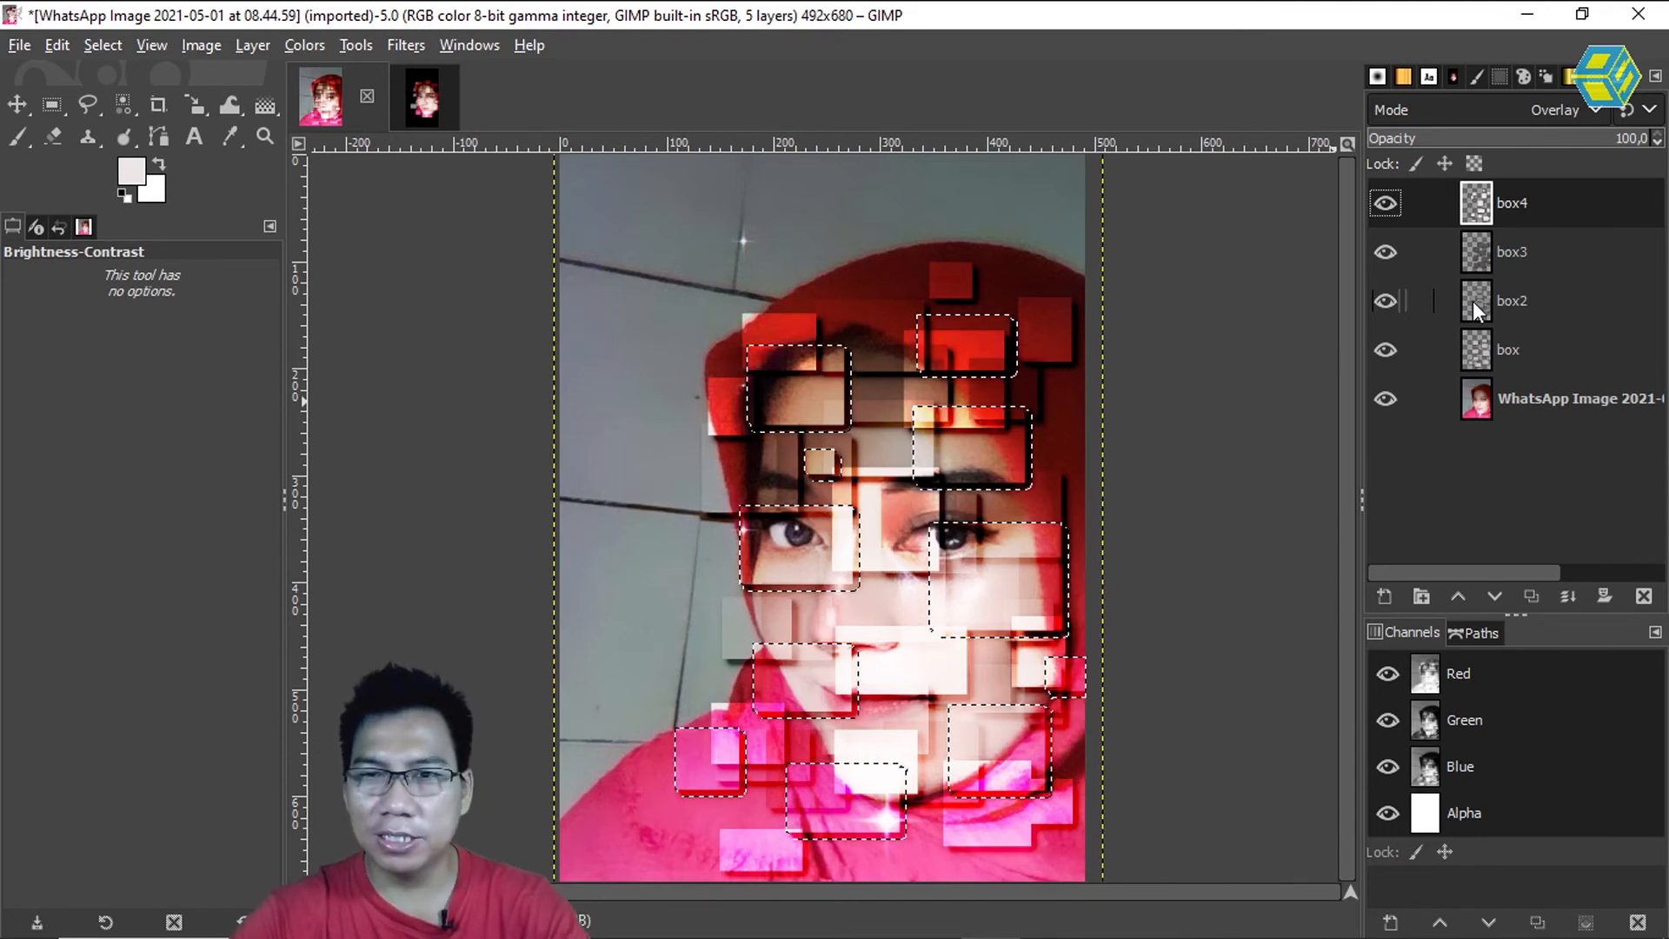
left_click(1477, 210, "alt")
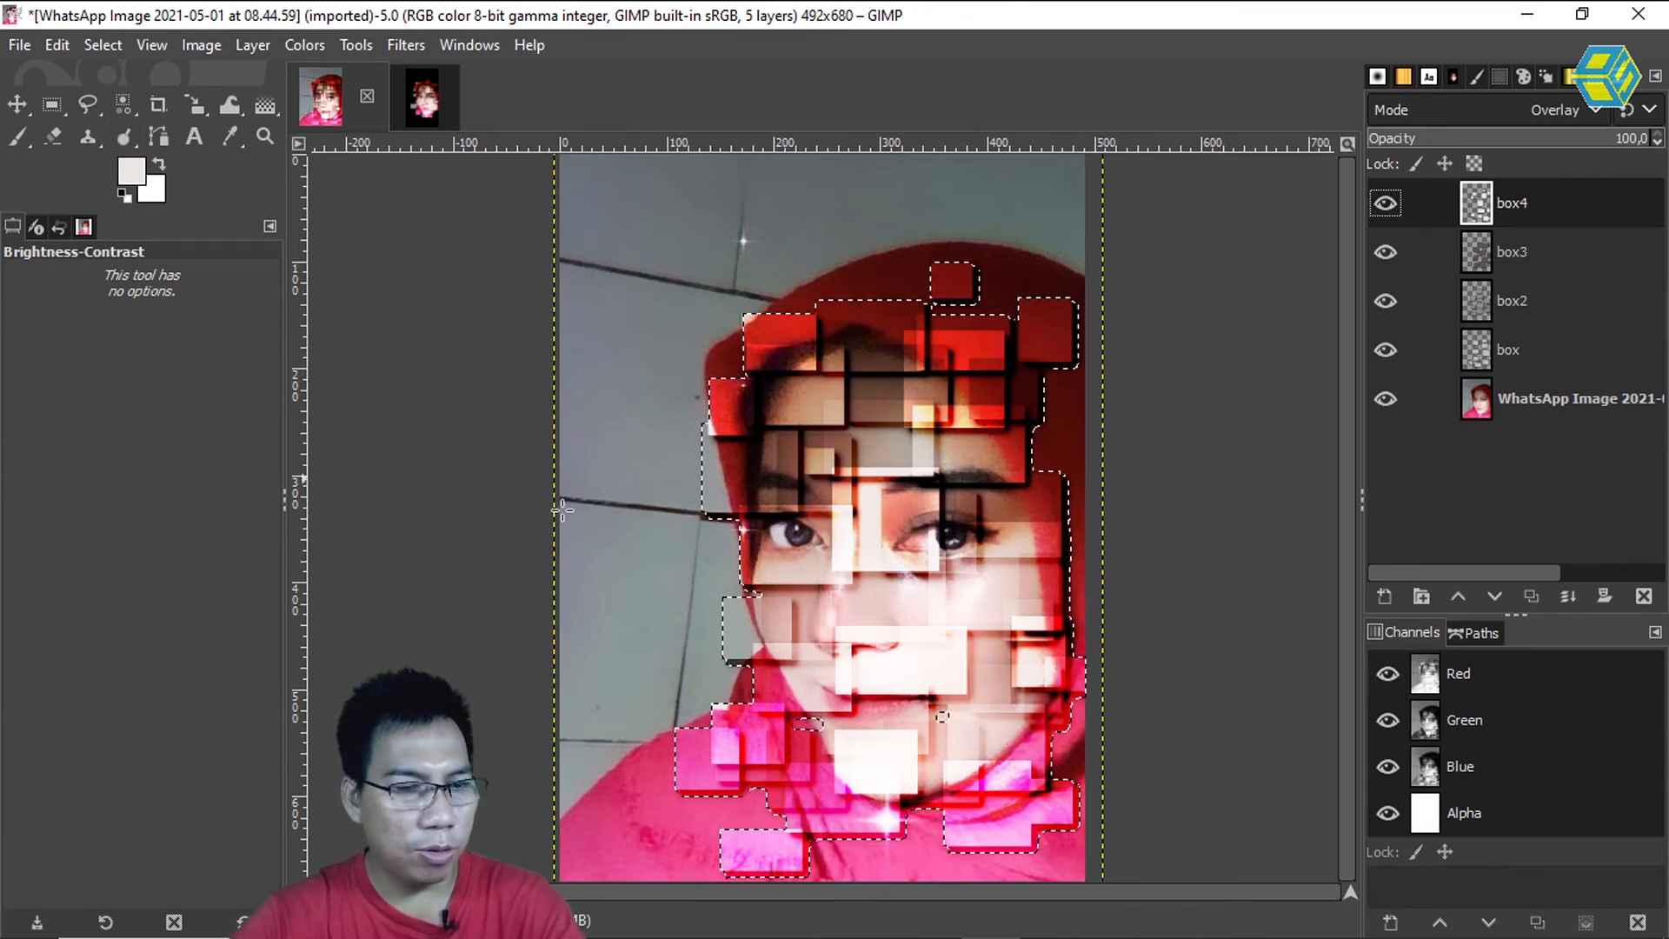
Step: Fill the small gaps inside the selection by adding rectangles of 48 × 36 px and 32 × 46 px near the chin
left_click(789, 749)
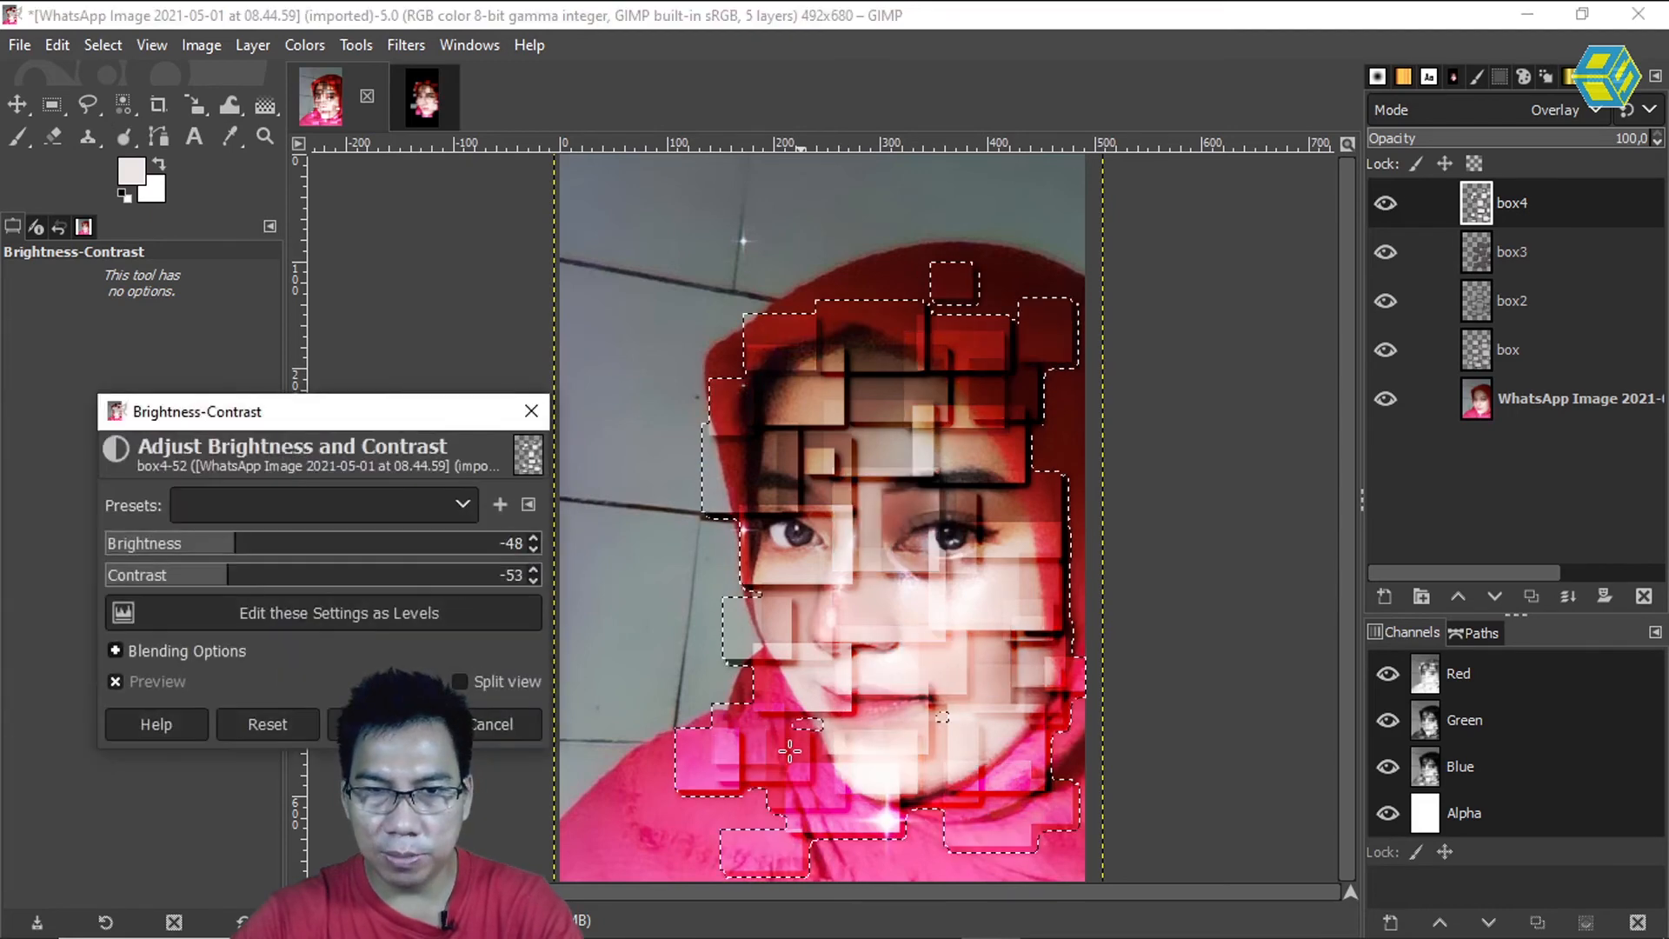
left_click(495, 723)
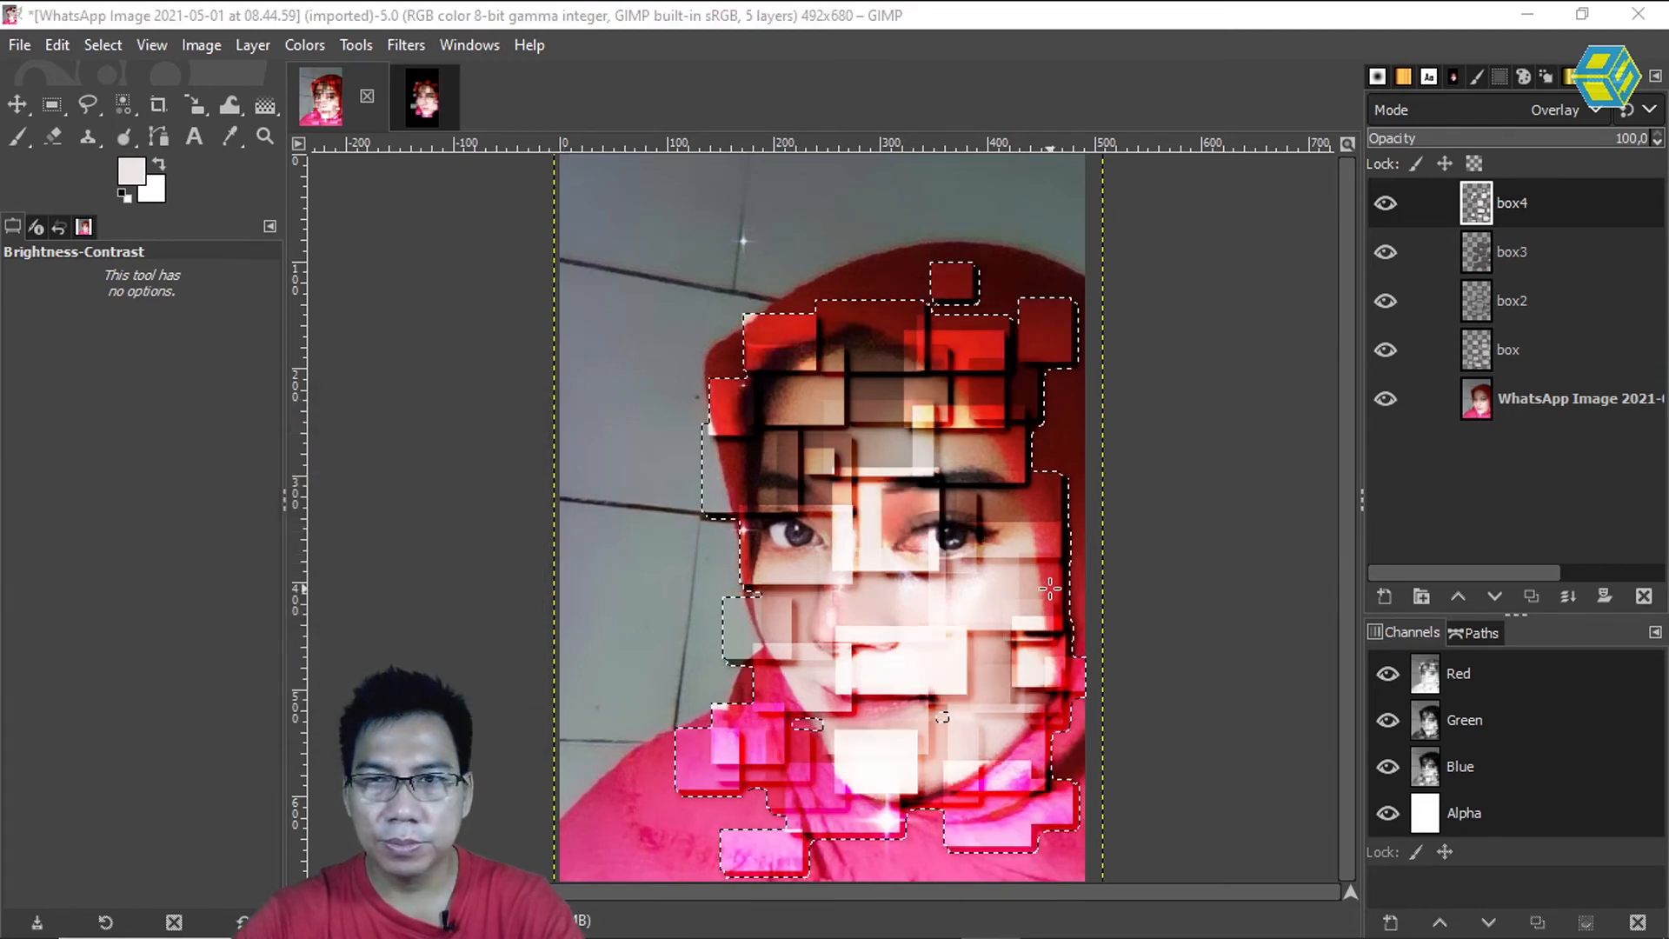
left_click(52, 105)
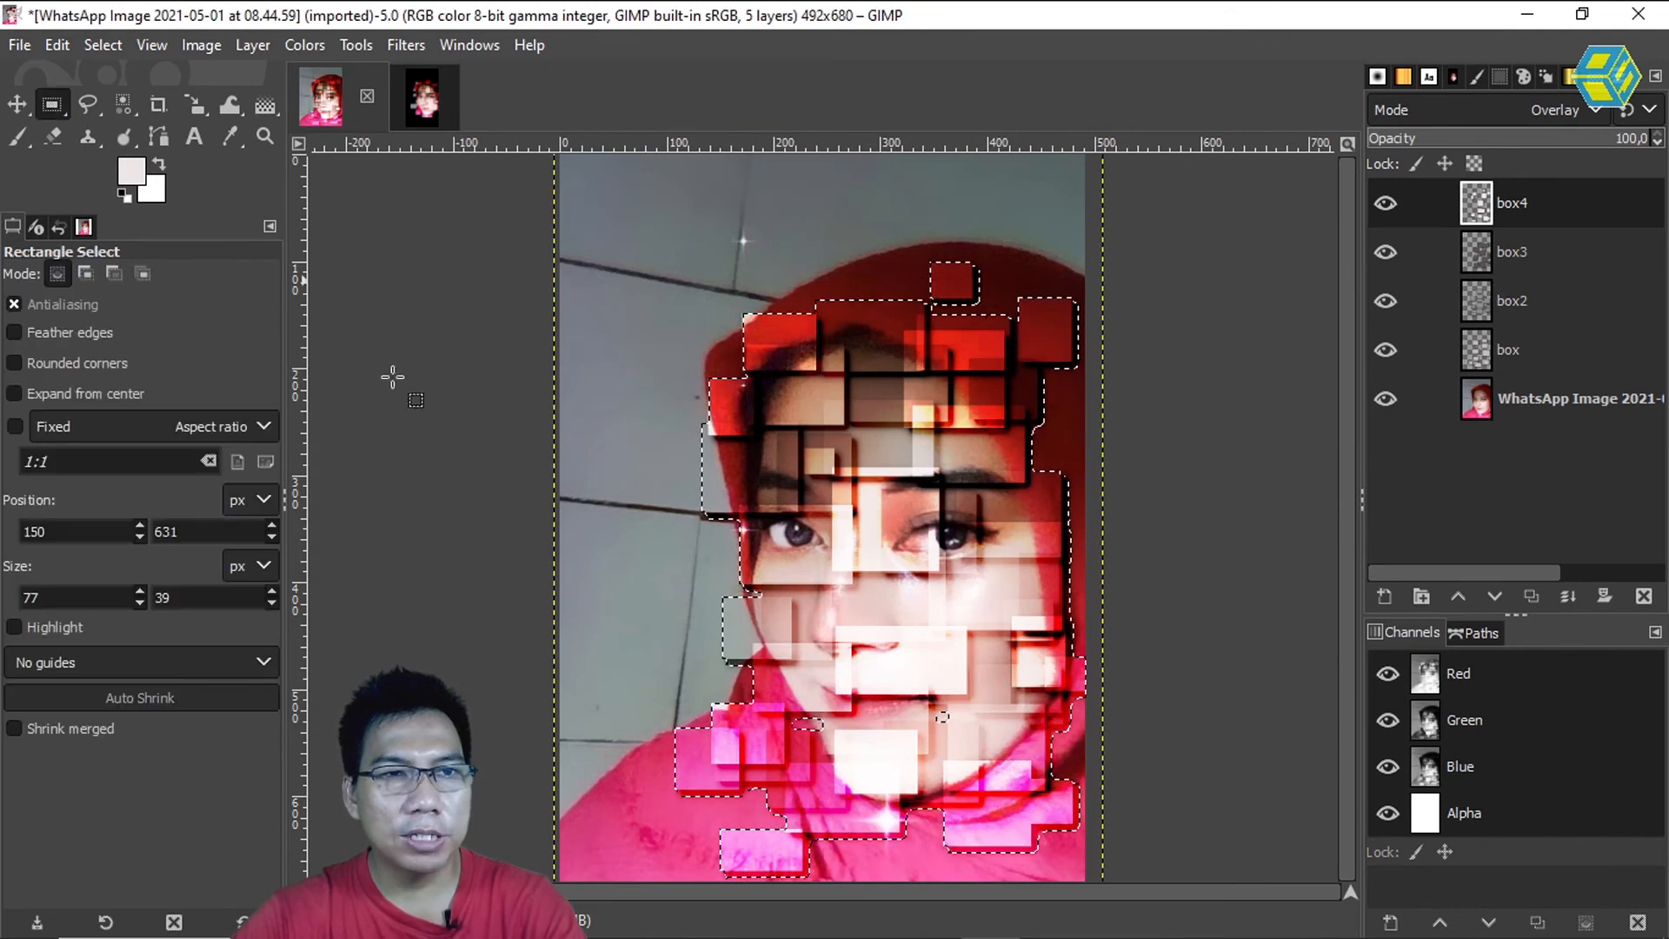
left_click_drag(783, 705, 834, 743)
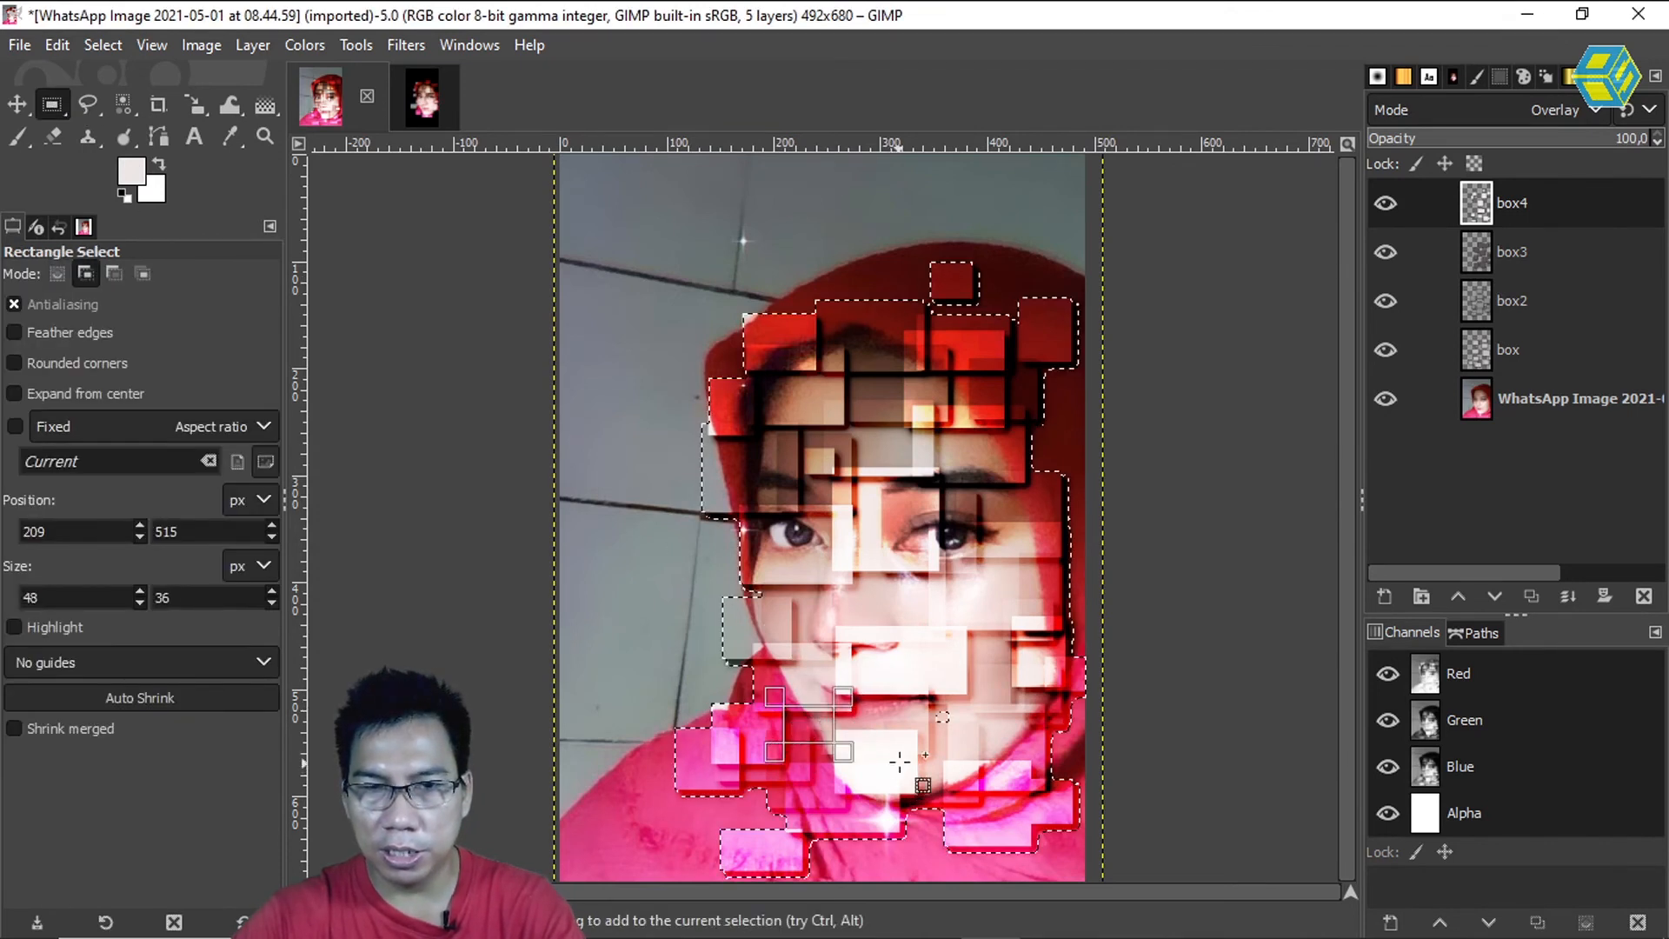
left_click_drag(959, 687, 927, 737)
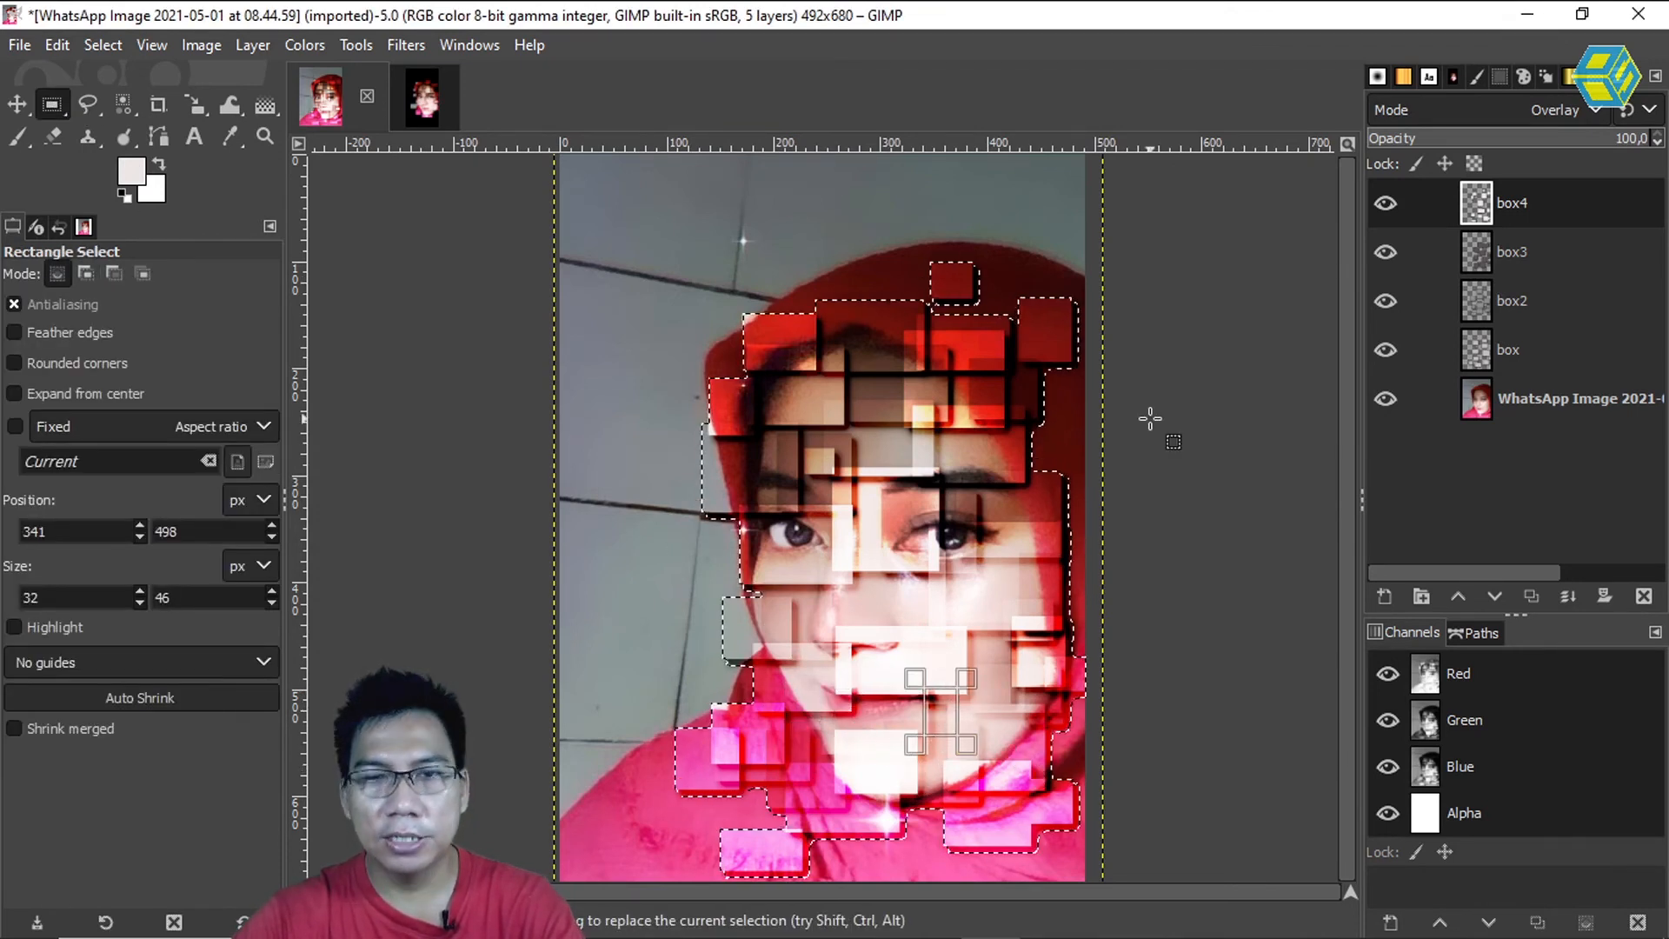
Step: Add a layer mask initialized to Selection on the portrait photo layer
left_click(1548, 401)
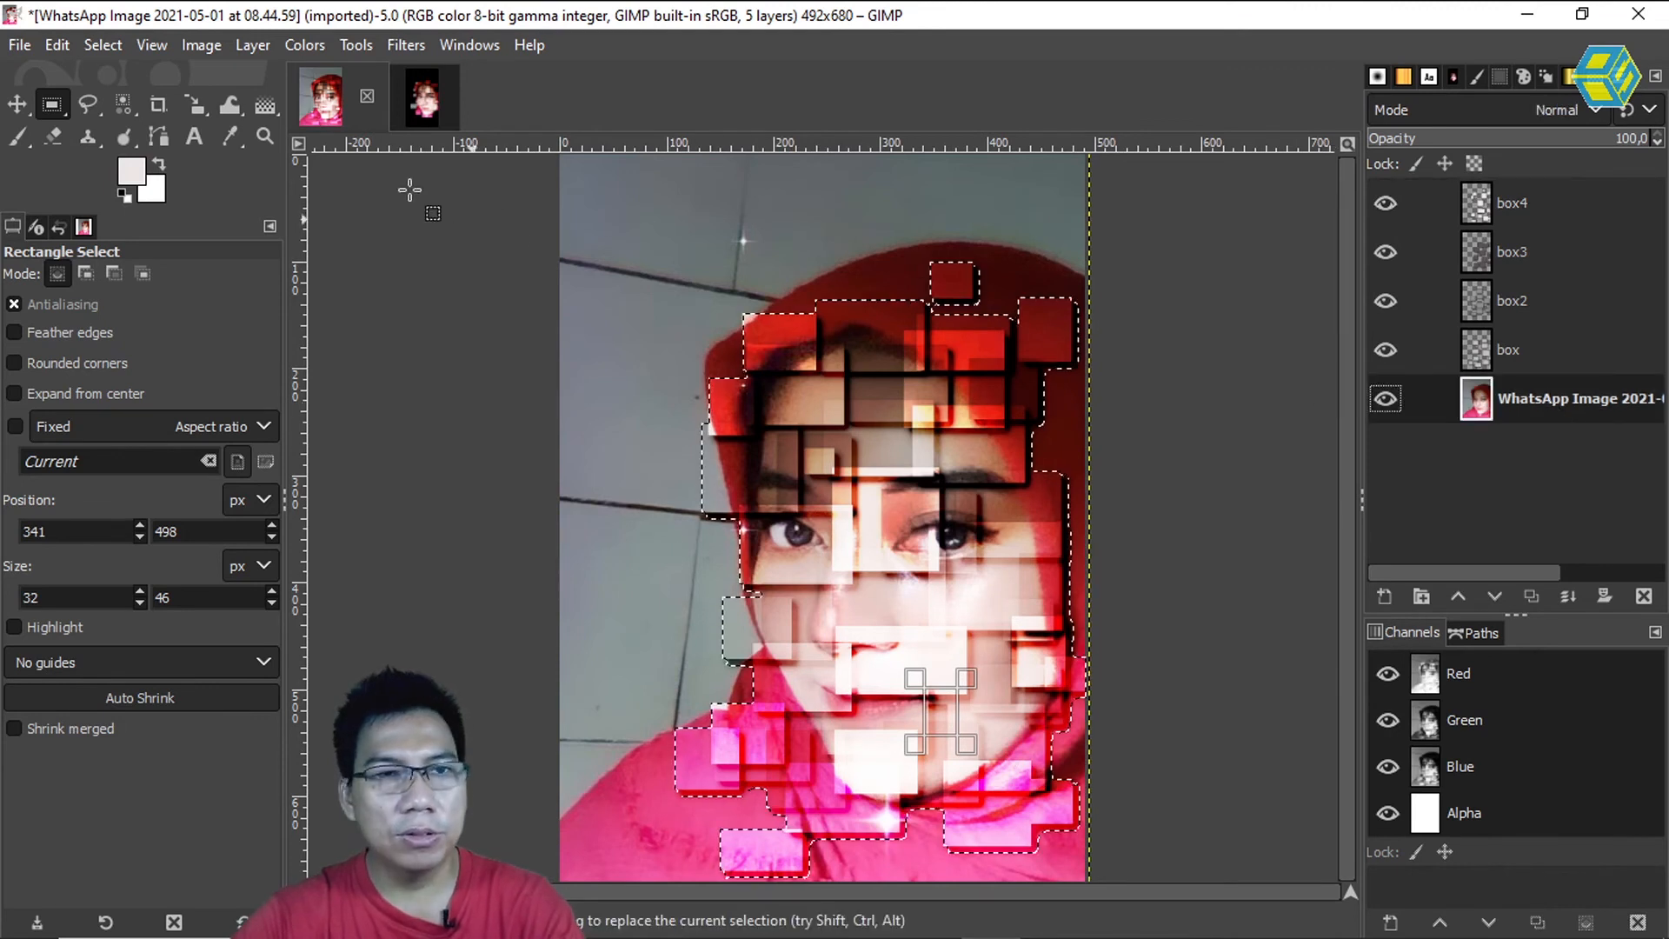
left_click(86, 102)
left_click(19, 101)
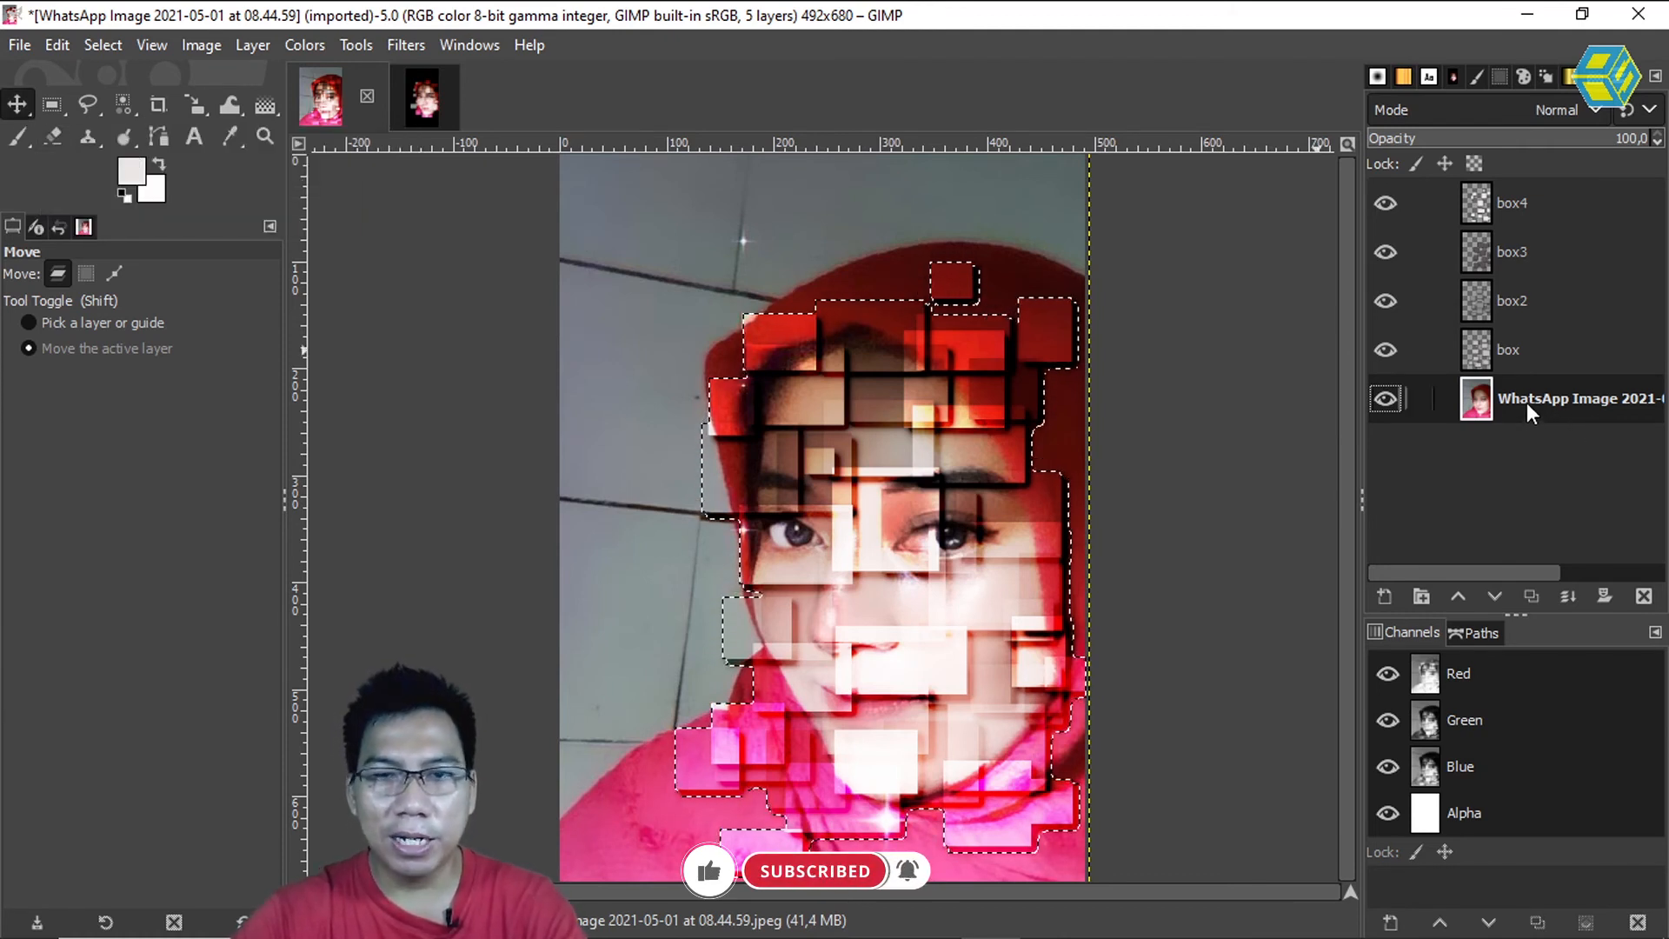
left_click(1609, 598)
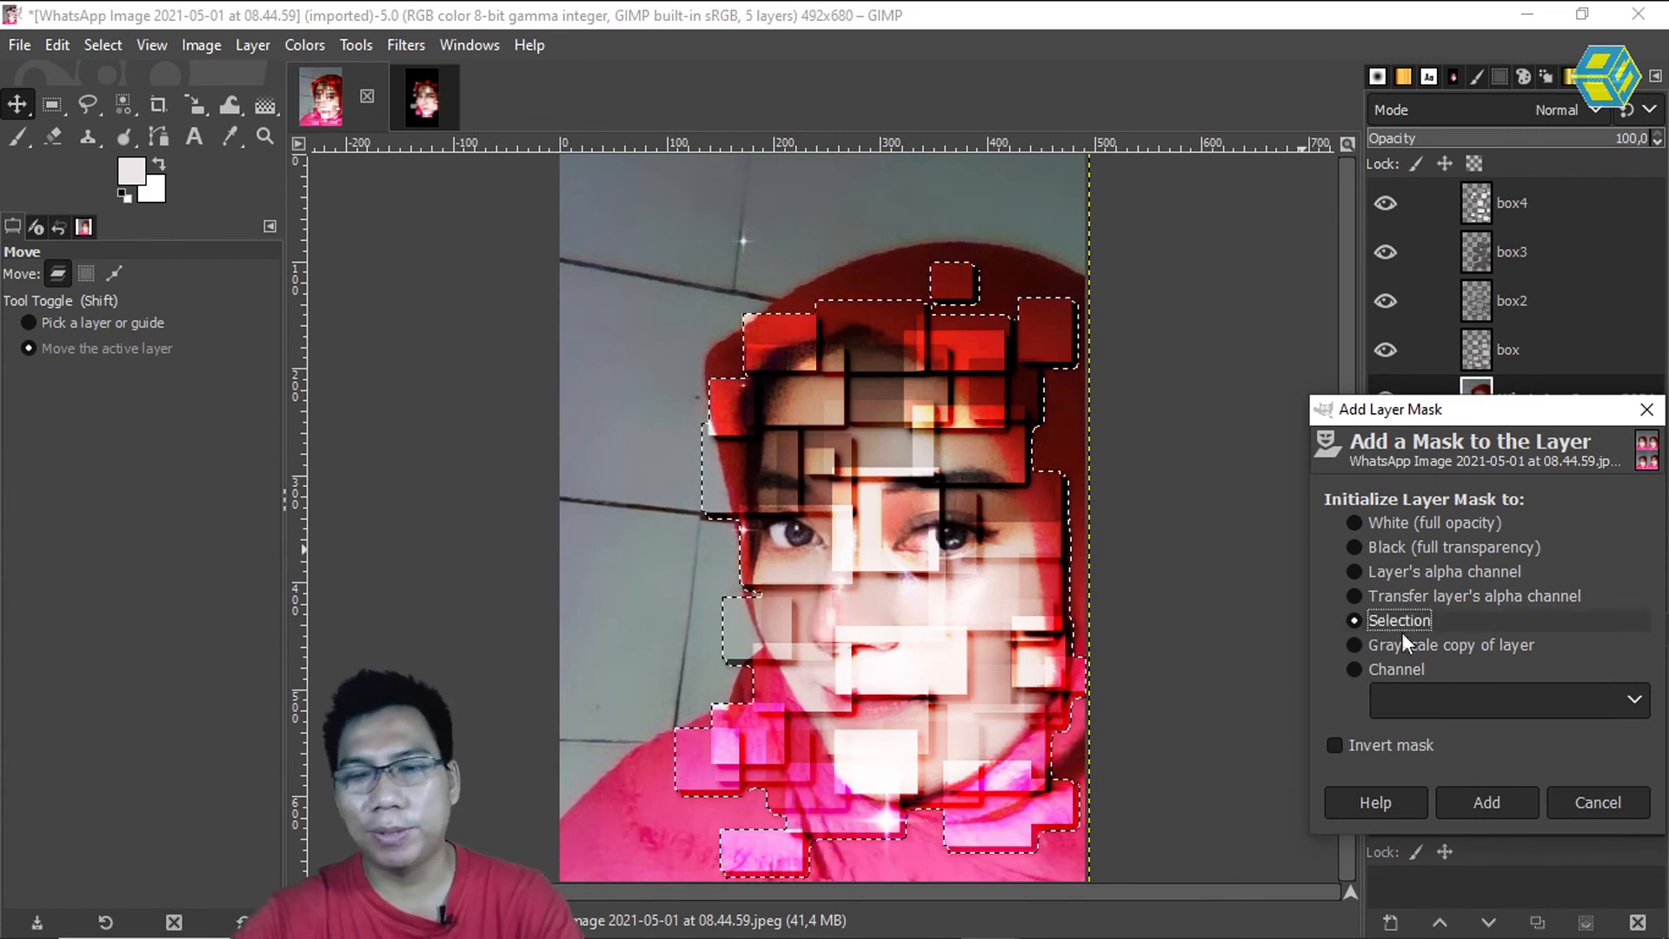
left_click(1505, 804)
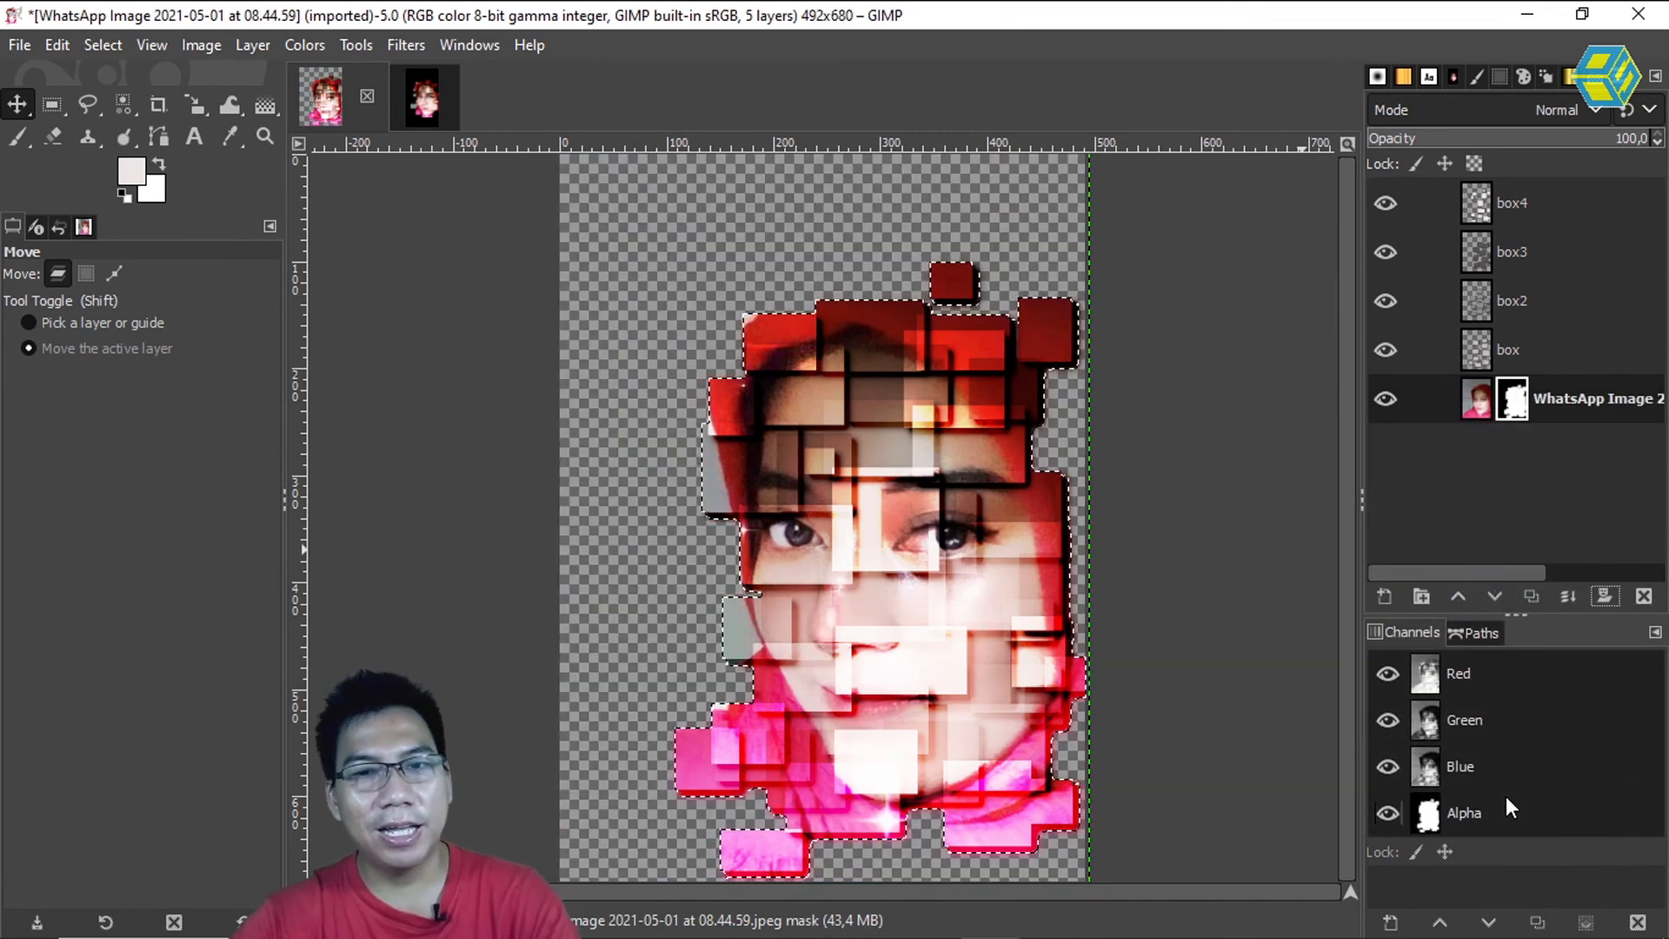
Step: Add a transparent layer directly below the portrait photo layer and, with nothing selected, fill it with the default black foreground colour
left_click(1423, 472)
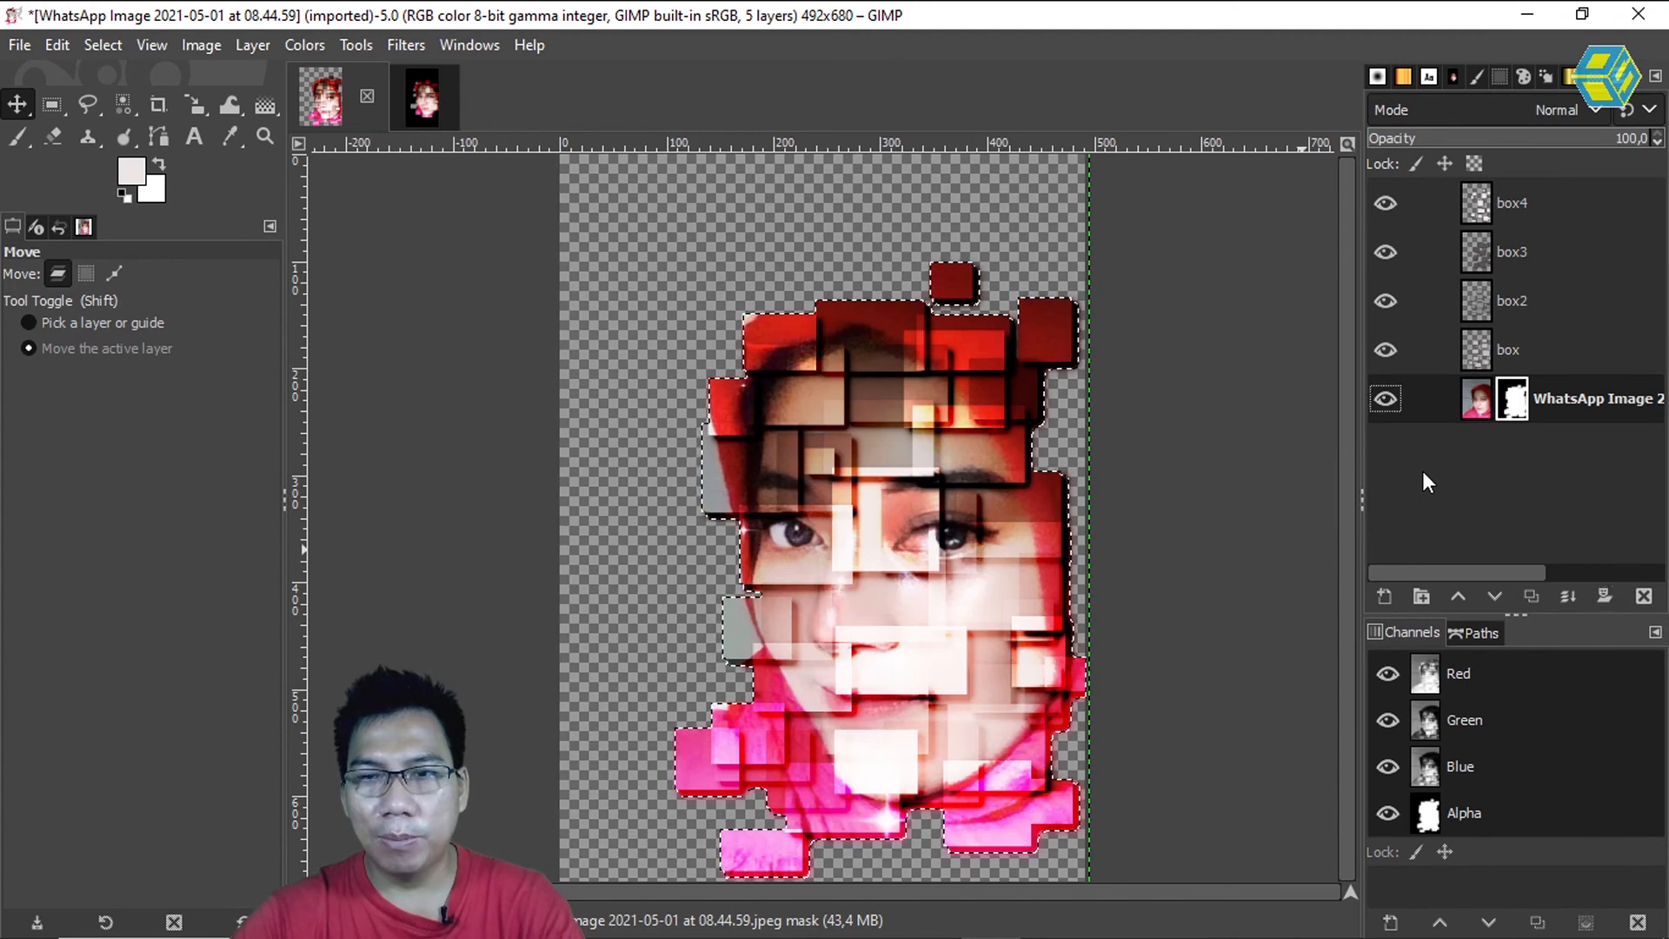
left_click(1385, 598)
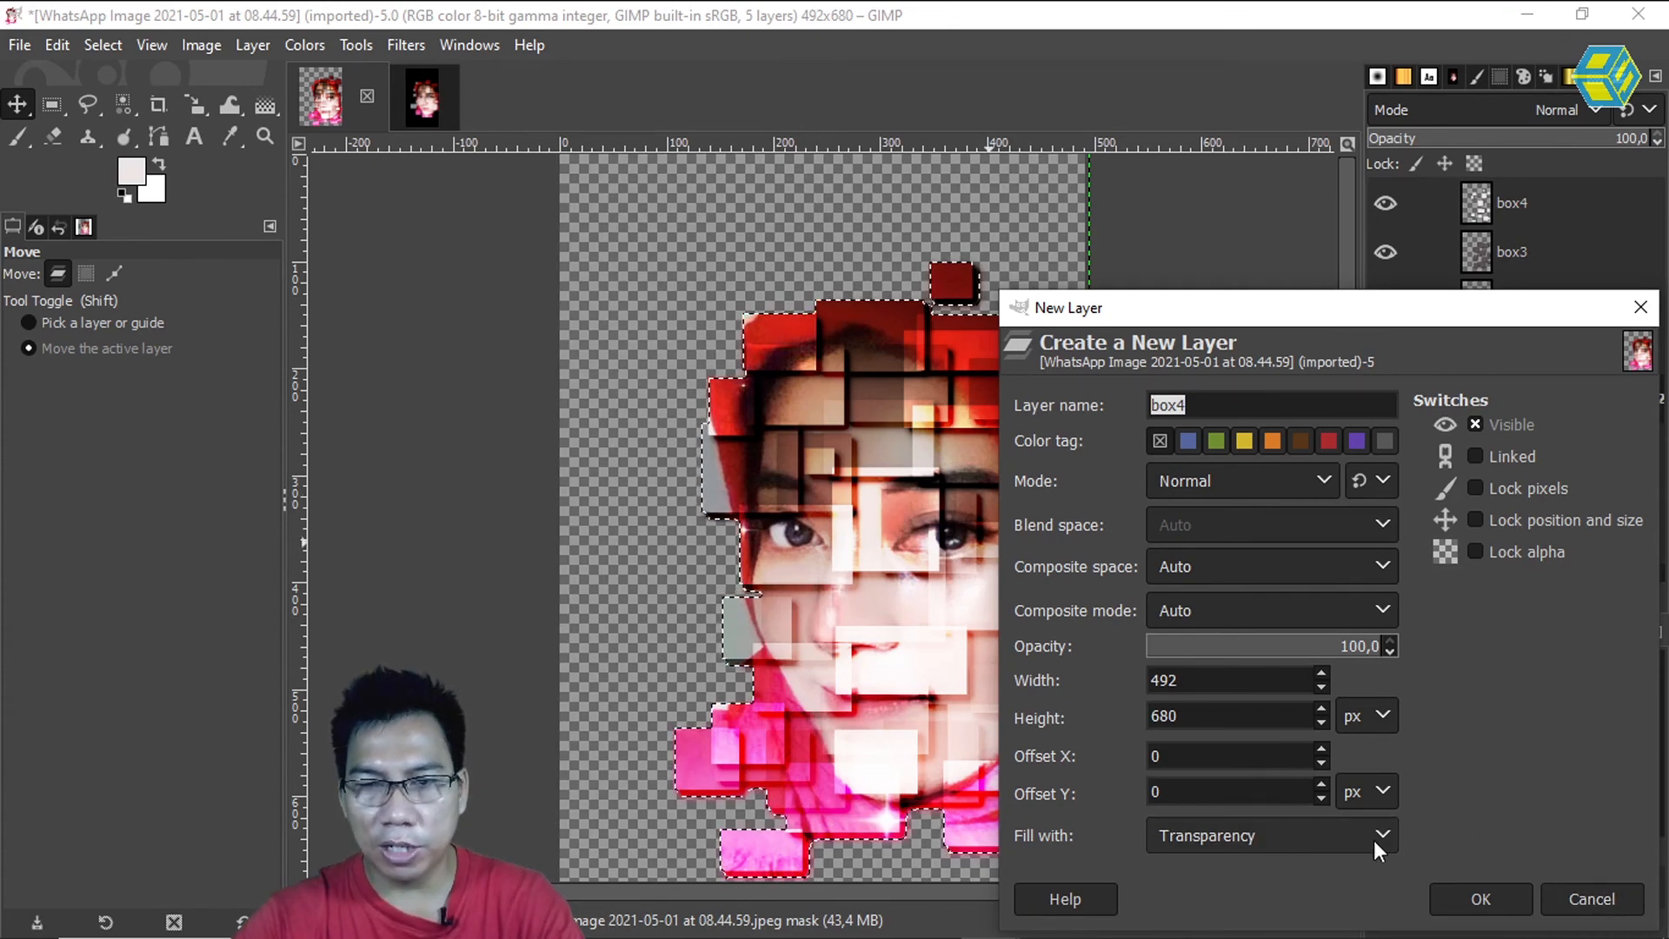
left_click(1494, 893)
left_click_drag(1540, 396, 1535, 485)
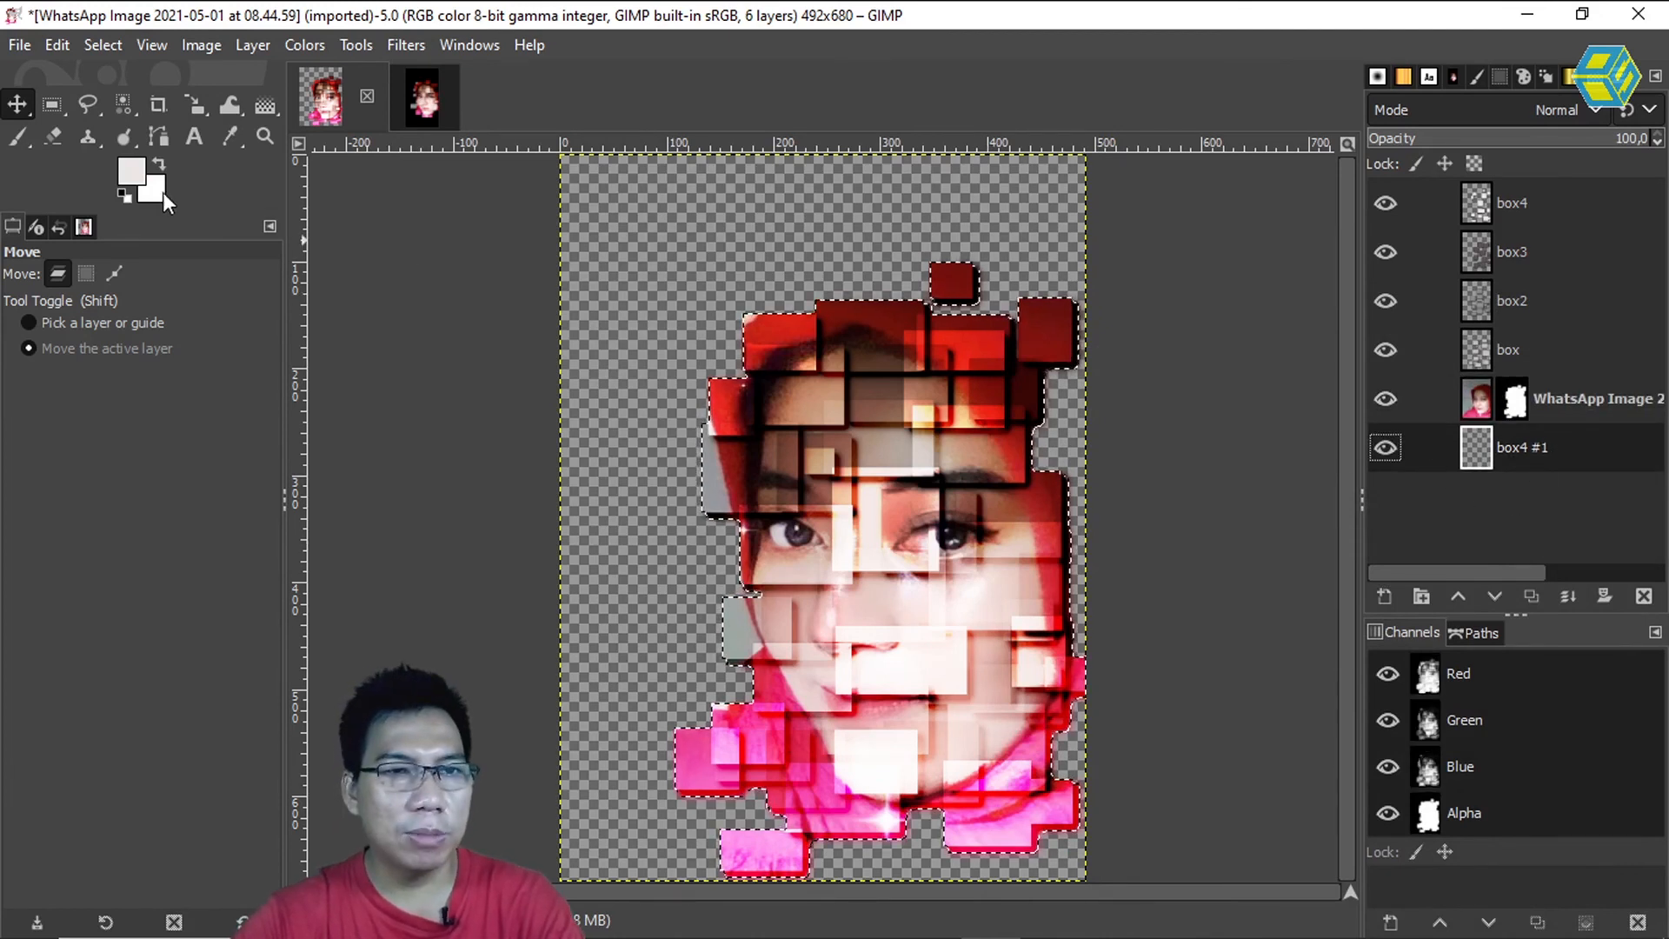
left_click(127, 195)
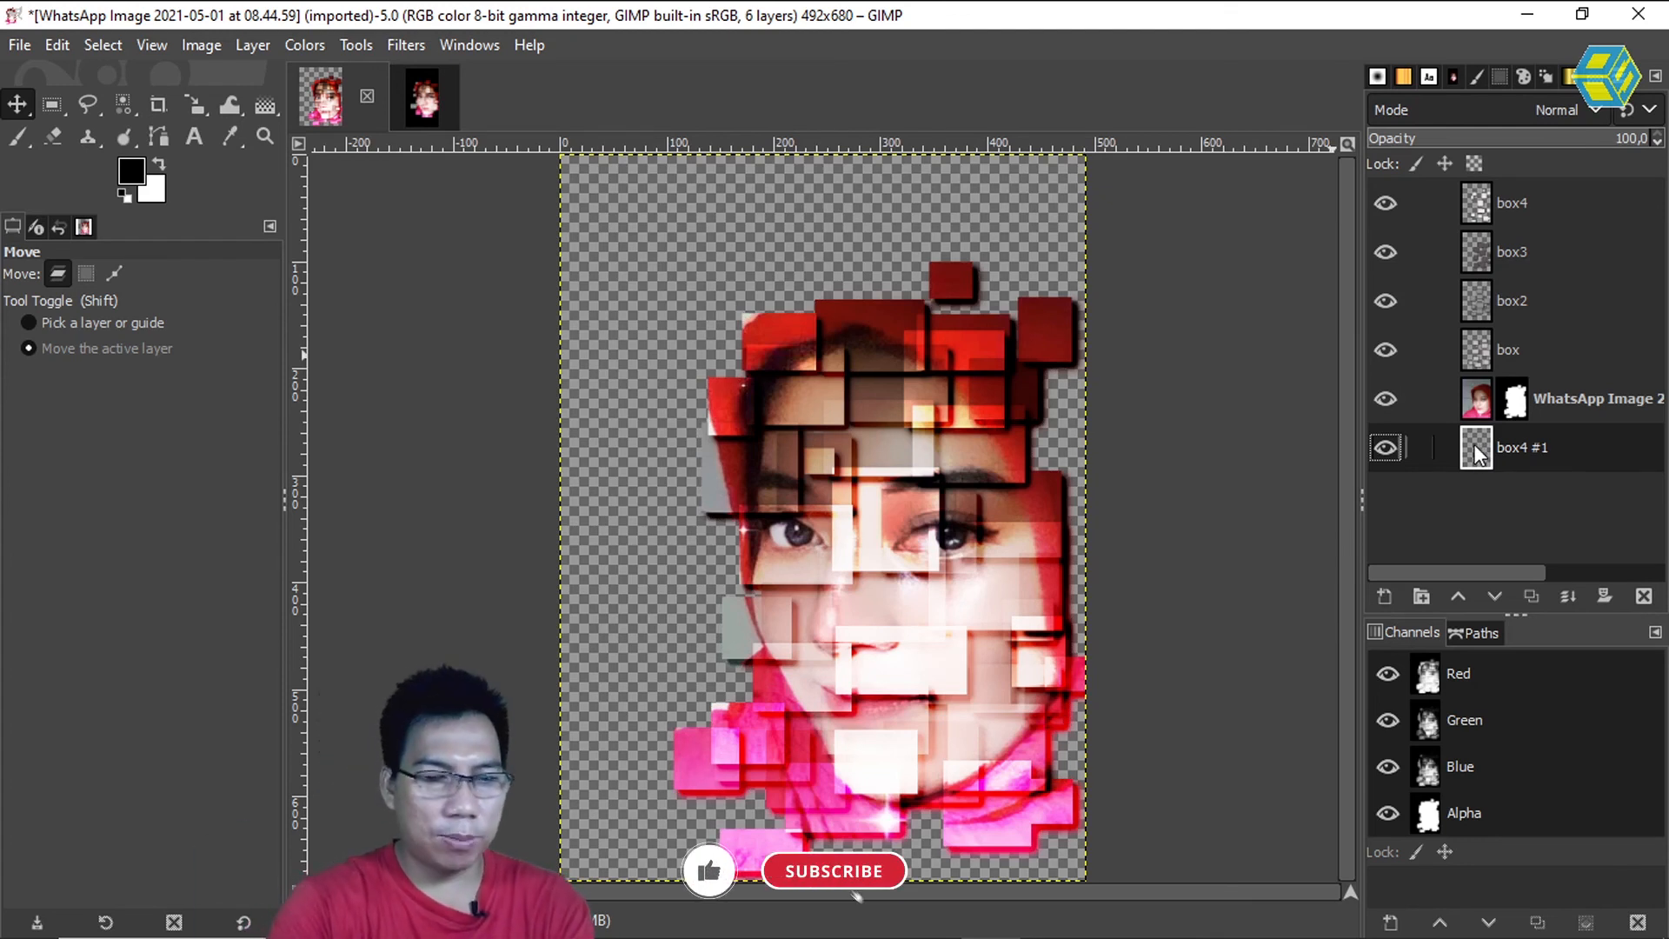
key("ctrl+comma")
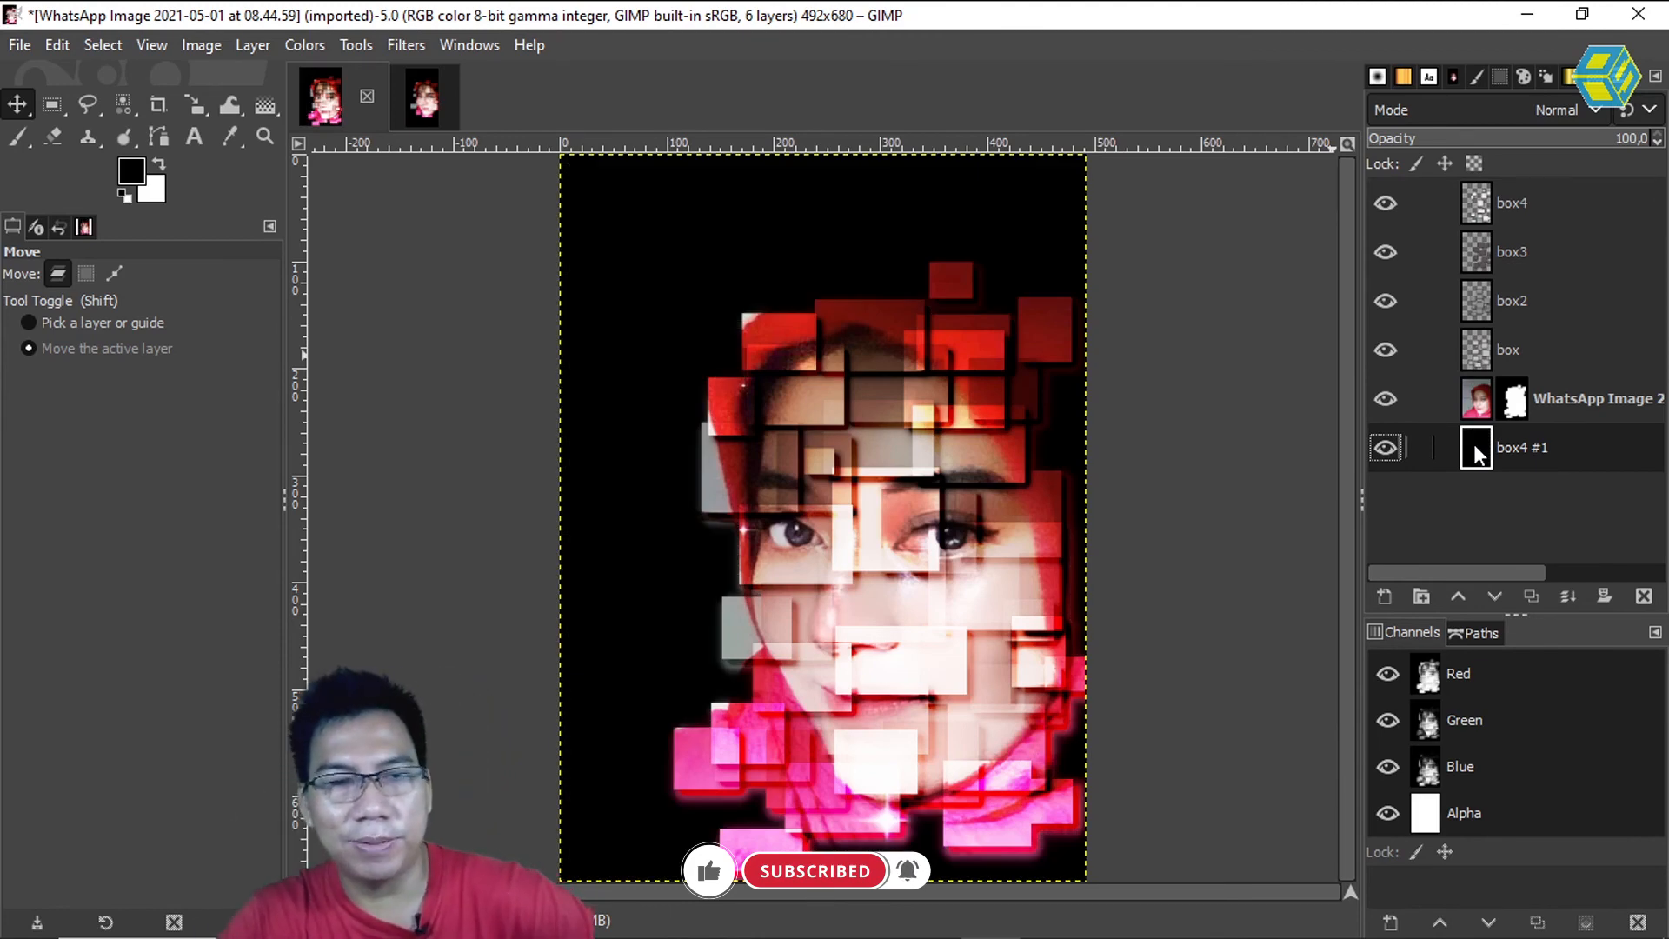
Step: Compare the collage with the finished example in multi box.xcf, alternating between the two images
left_click(430, 91)
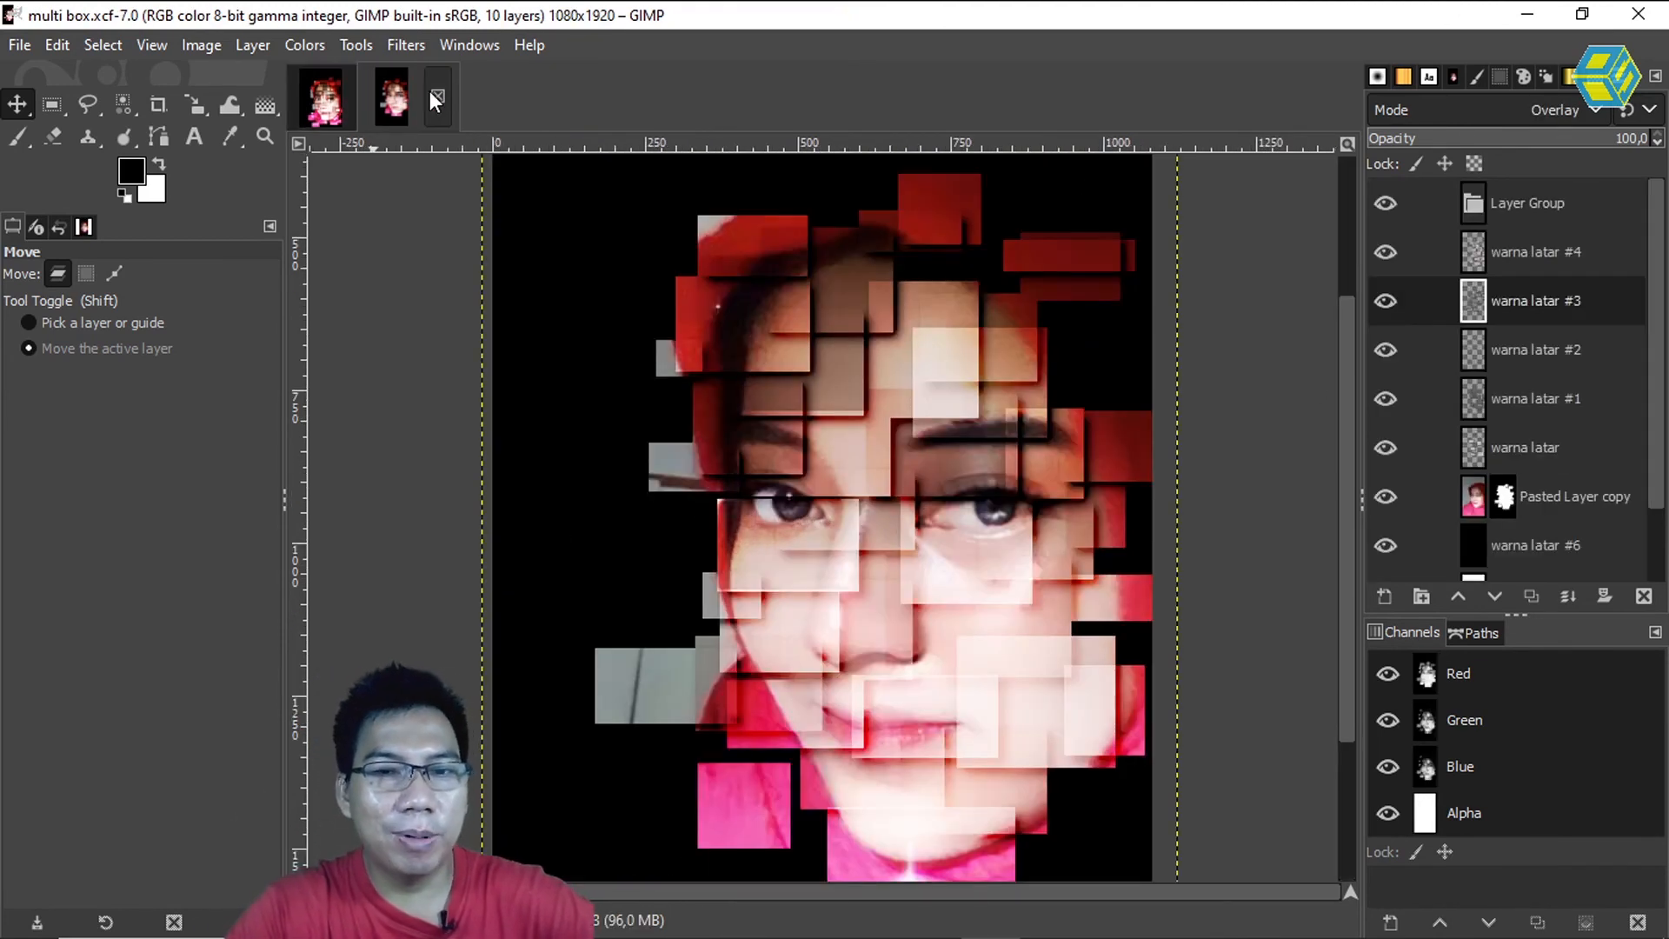
left_click(322, 104)
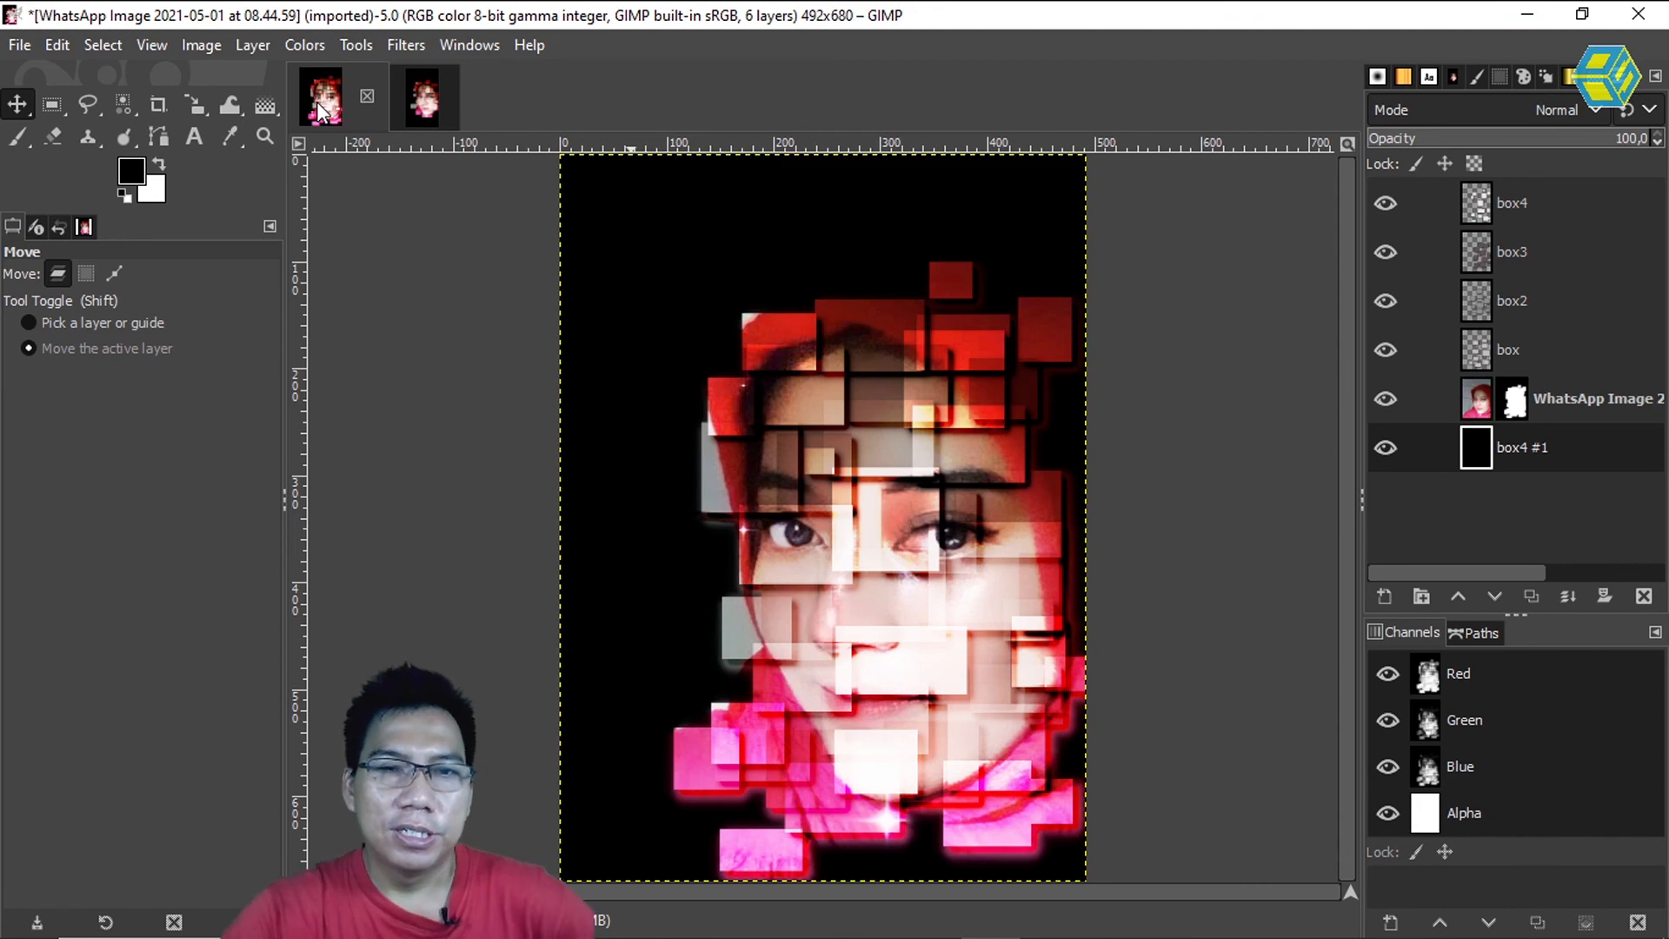
left_click(424, 96)
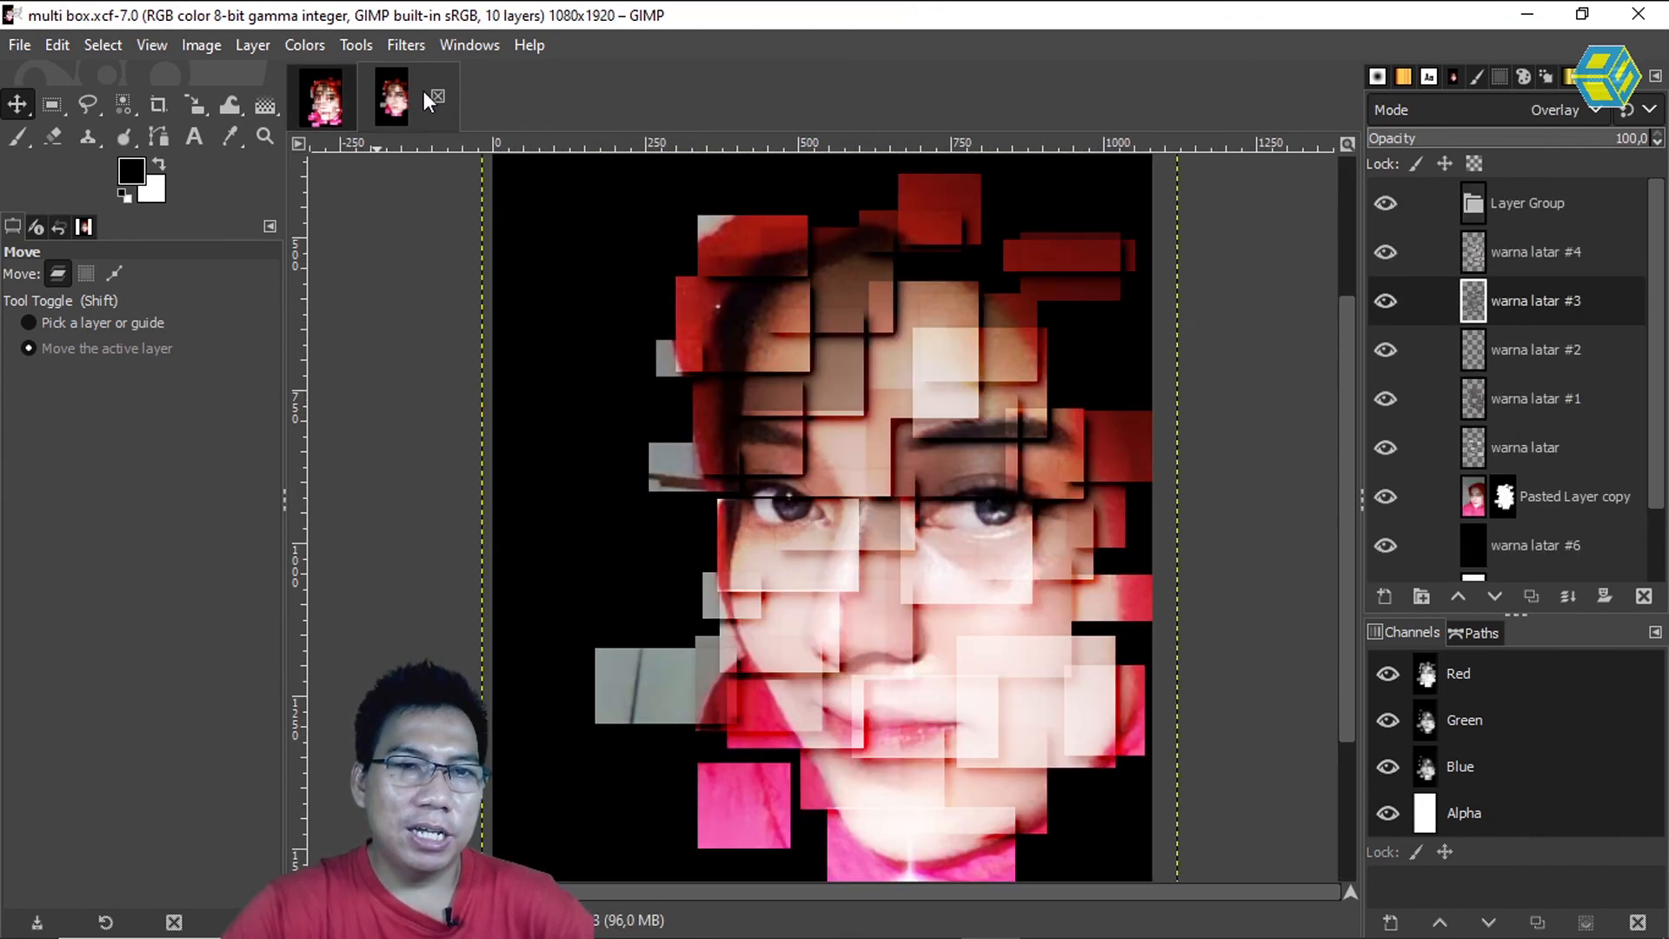
left_click(323, 99)
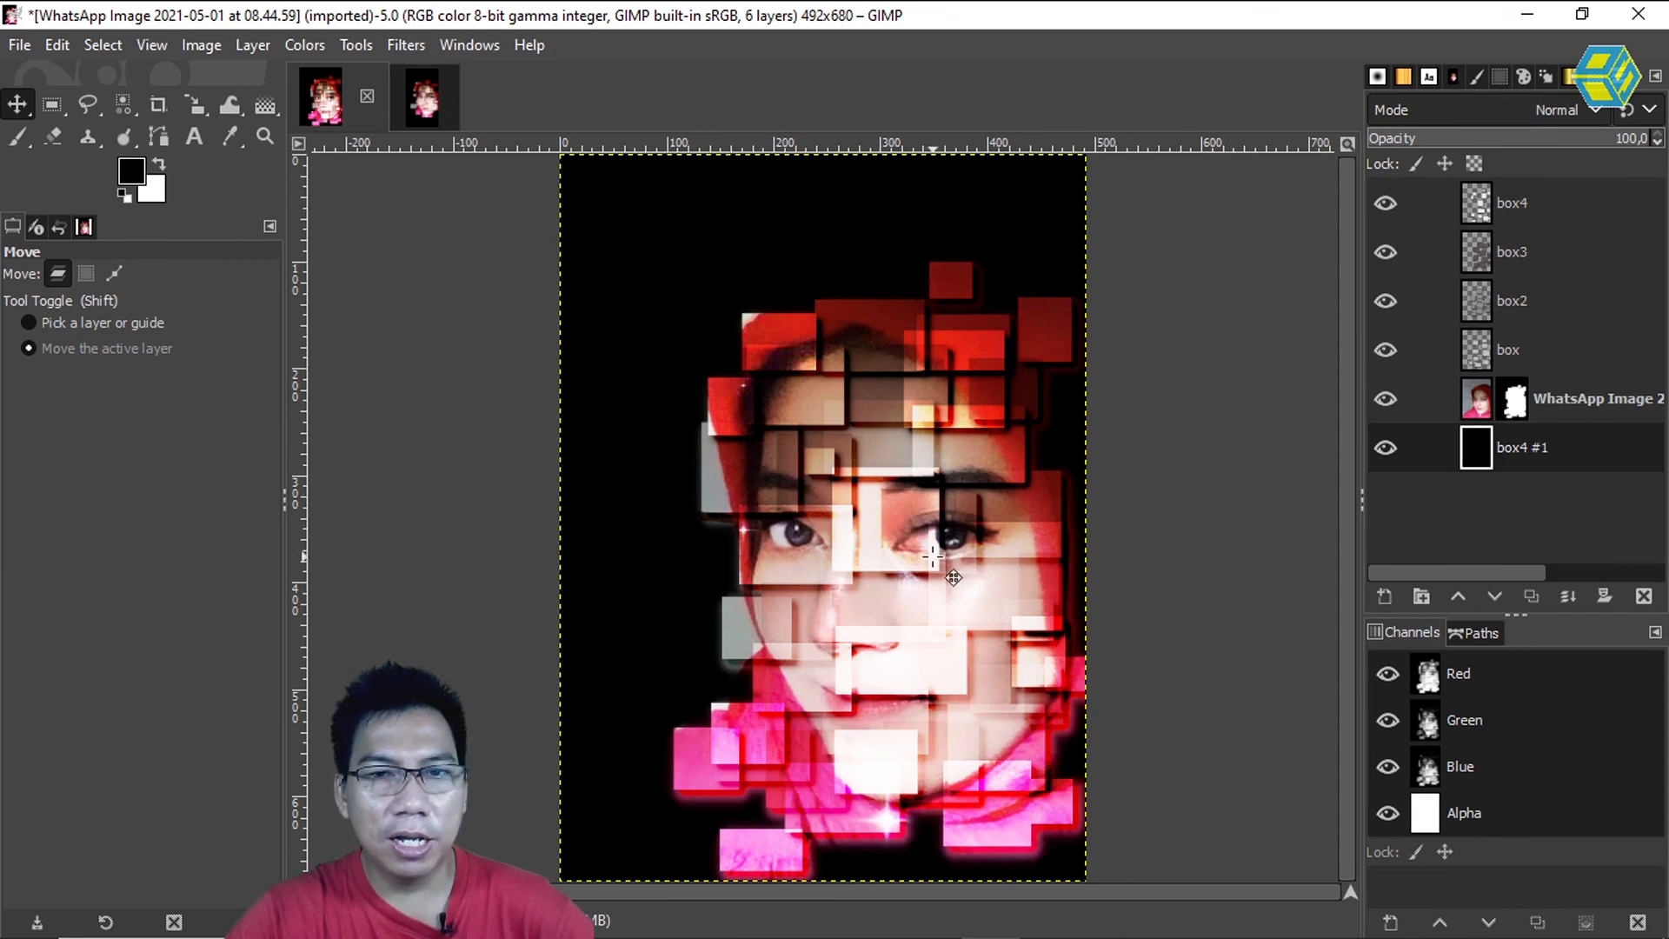
left_click(424, 97)
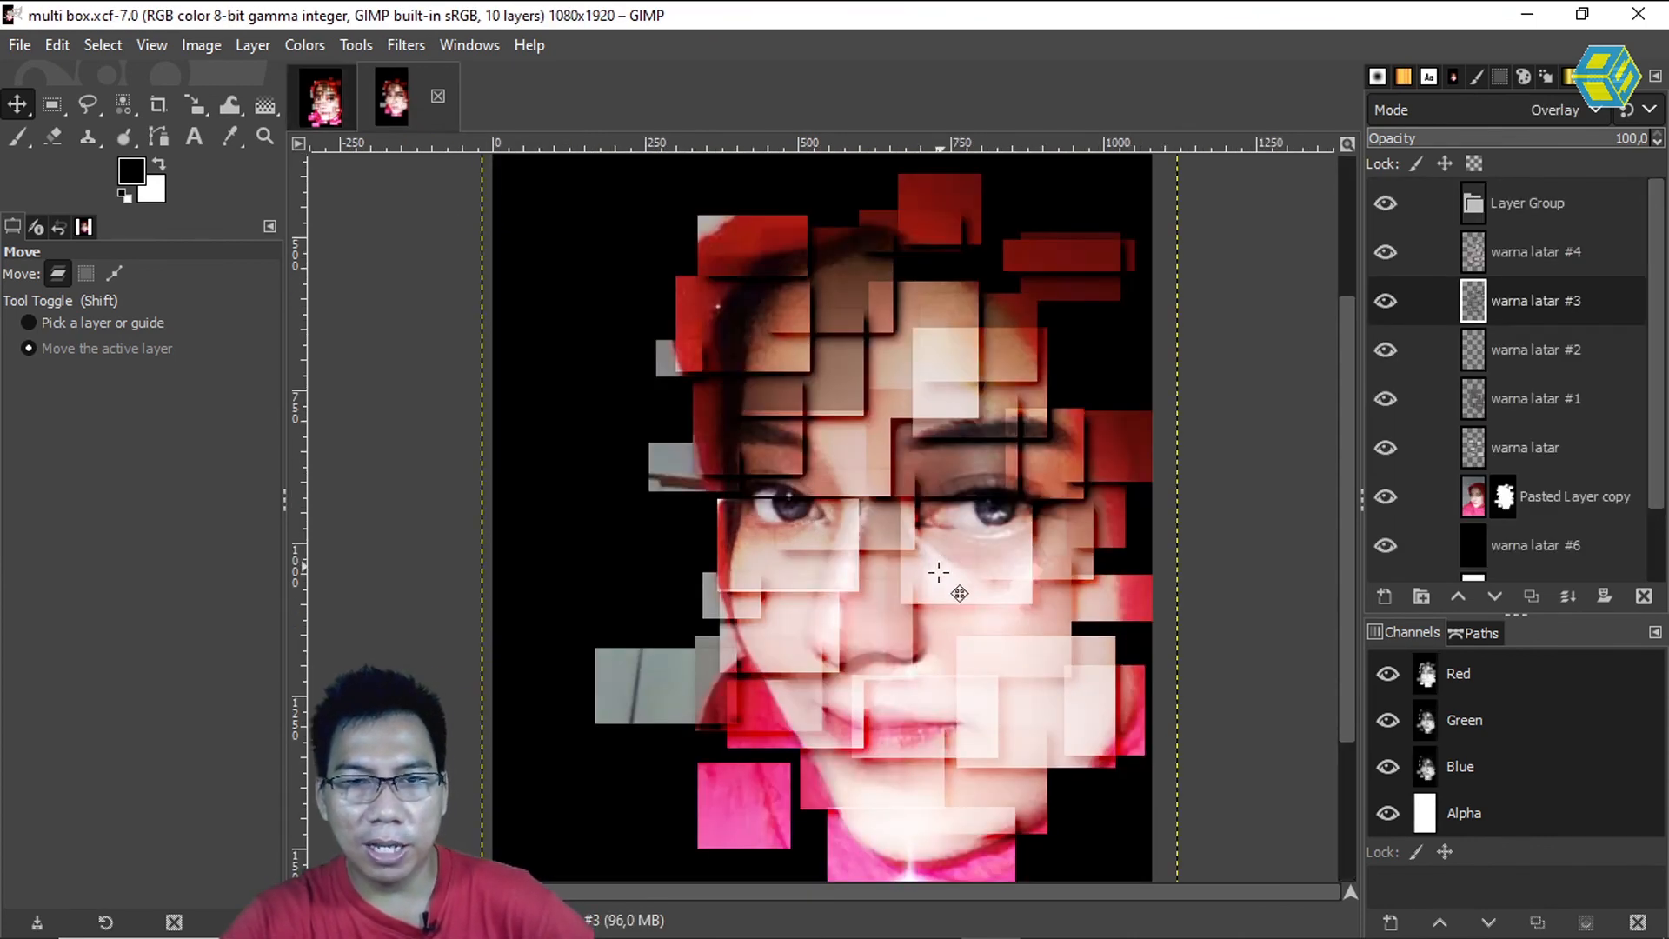
left_click(323, 104)
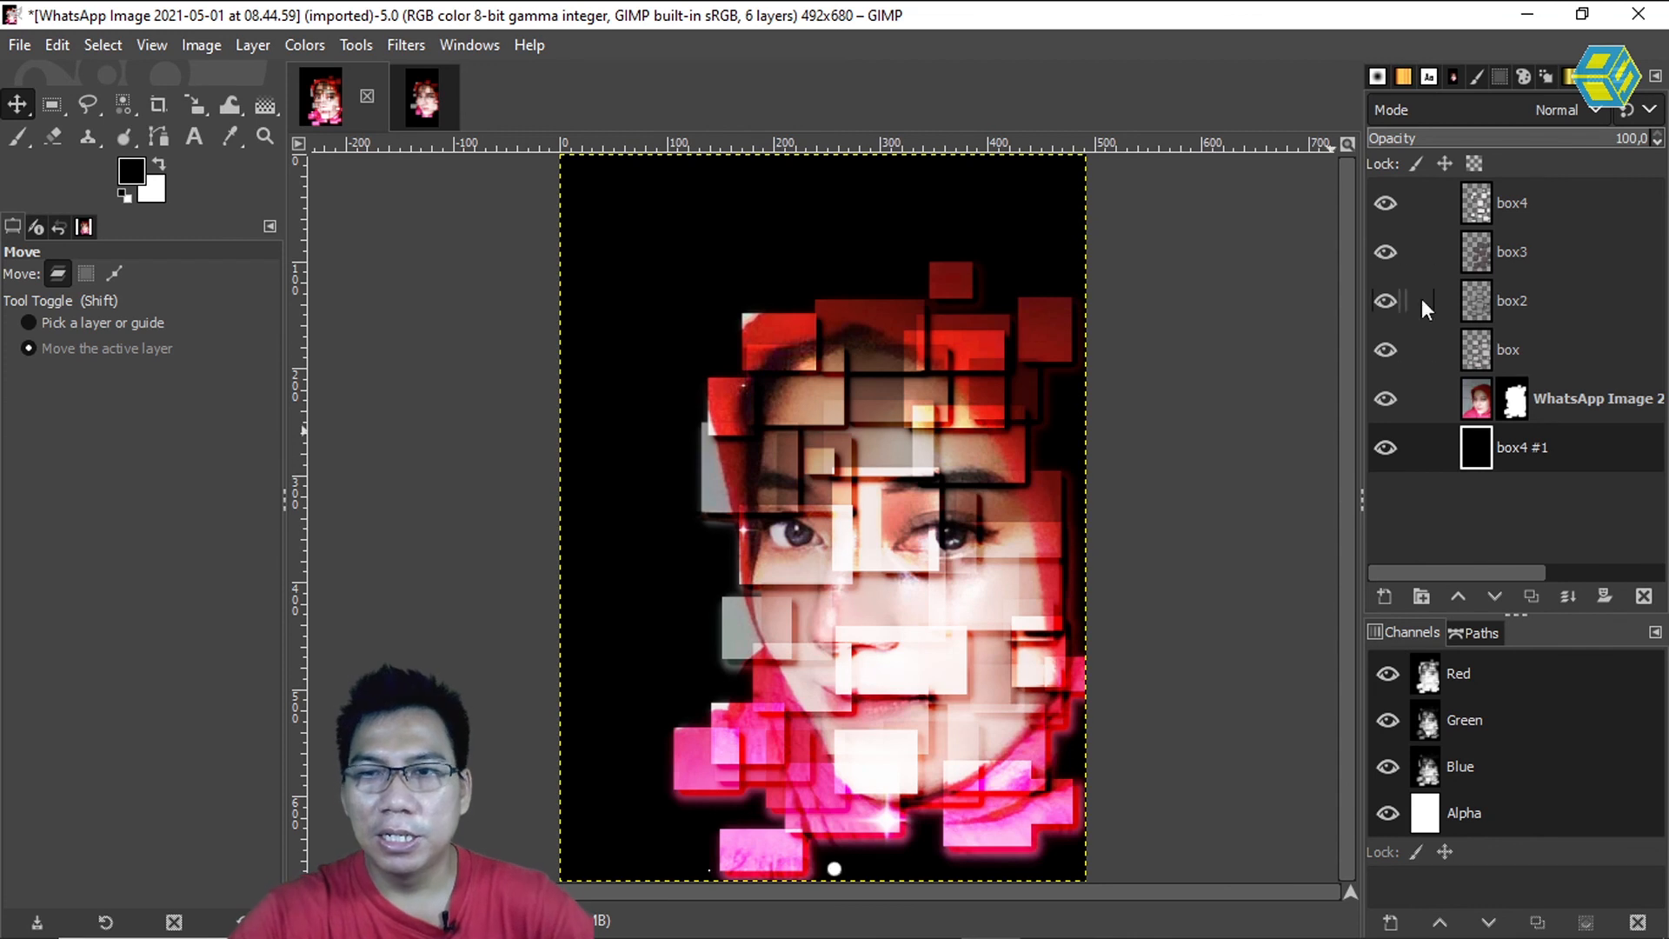
Step: Review the box2, box3 and box4 layers, hiding and showing box3 to check its effect on the collage
left_click(1506, 237)
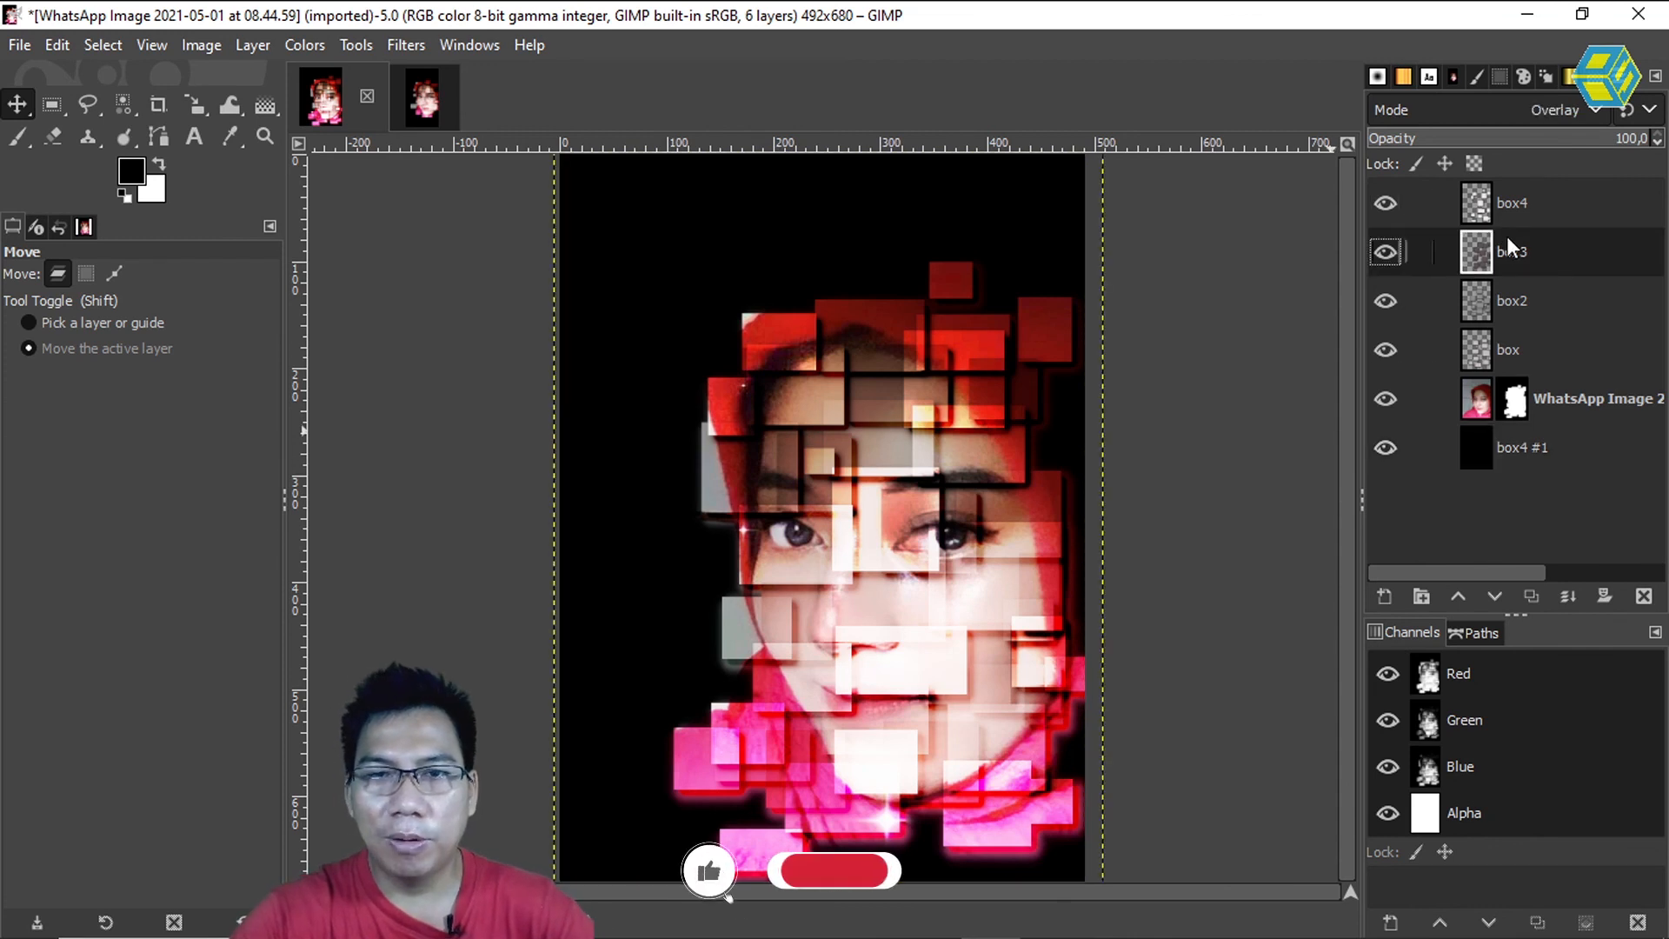
left_click(1517, 300)
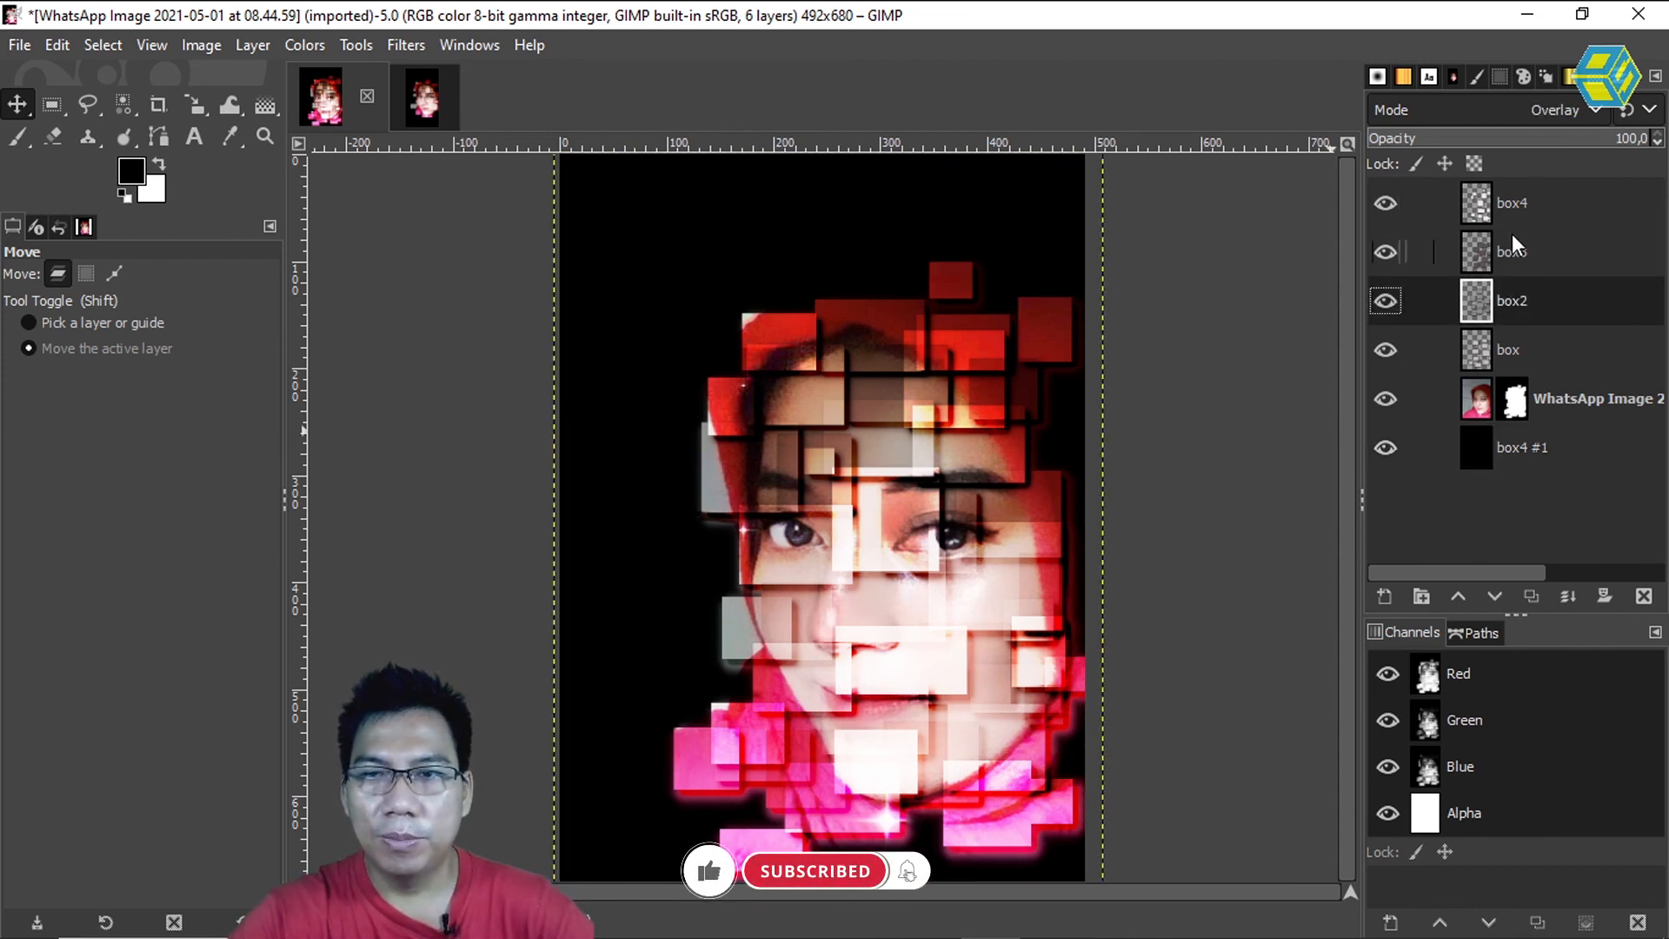
left_click(1386, 252)
left_click(1386, 255)
left_click(1387, 255)
left_click(1386, 254)
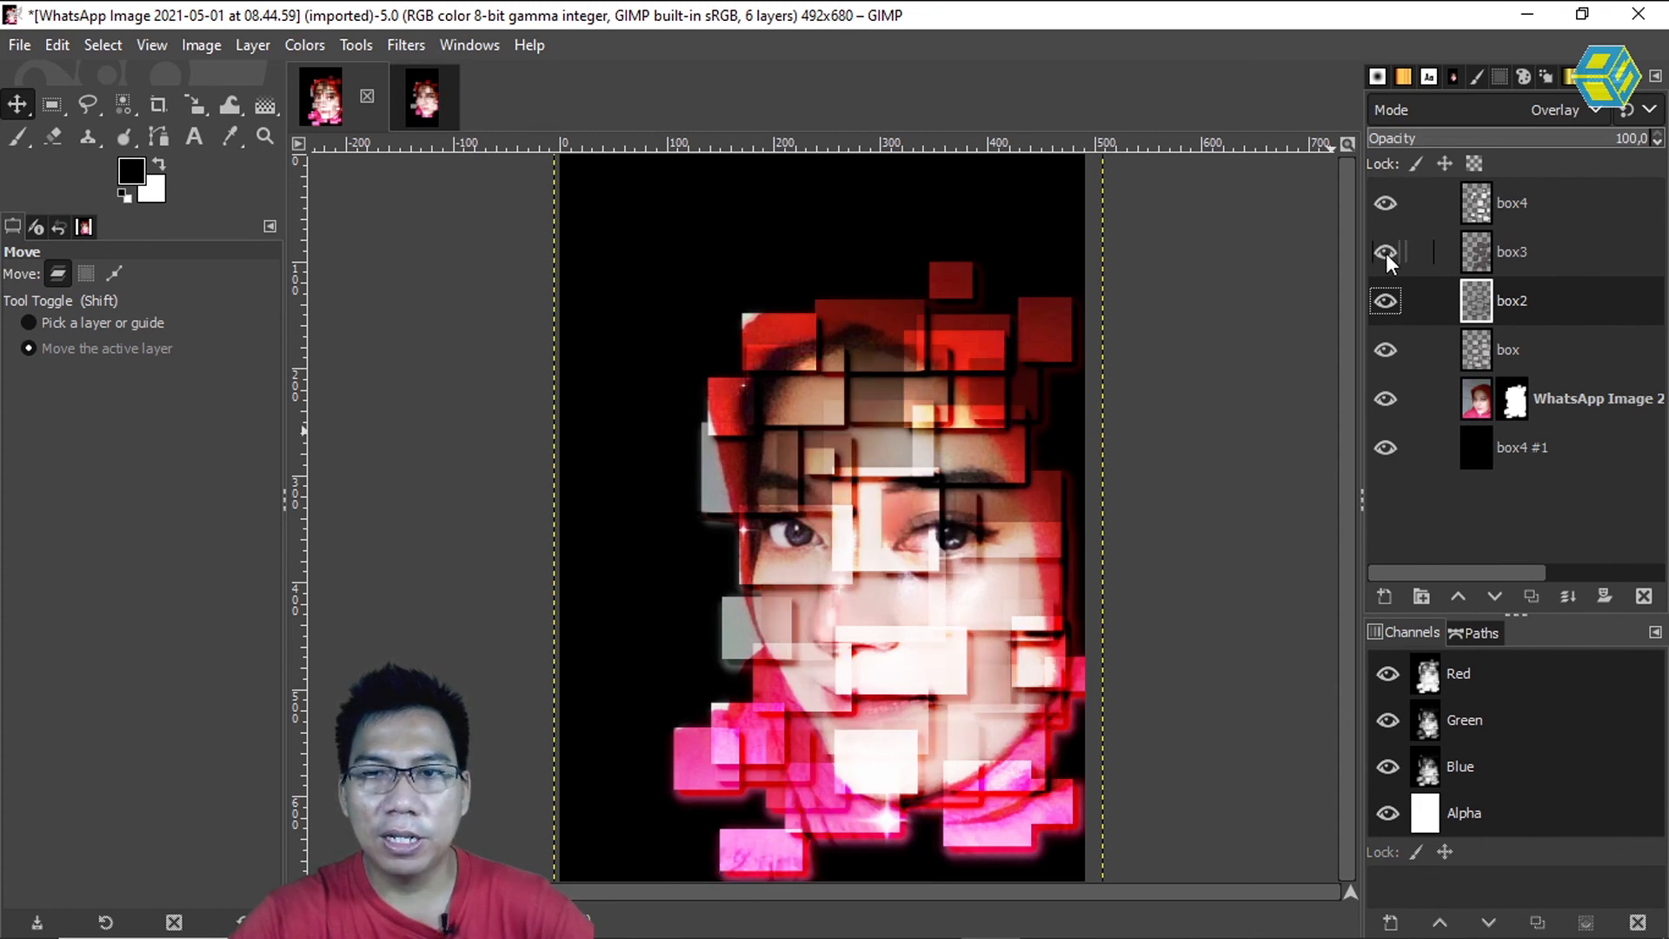
left_click(1513, 253)
left_click(1519, 205)
left_click(1515, 251)
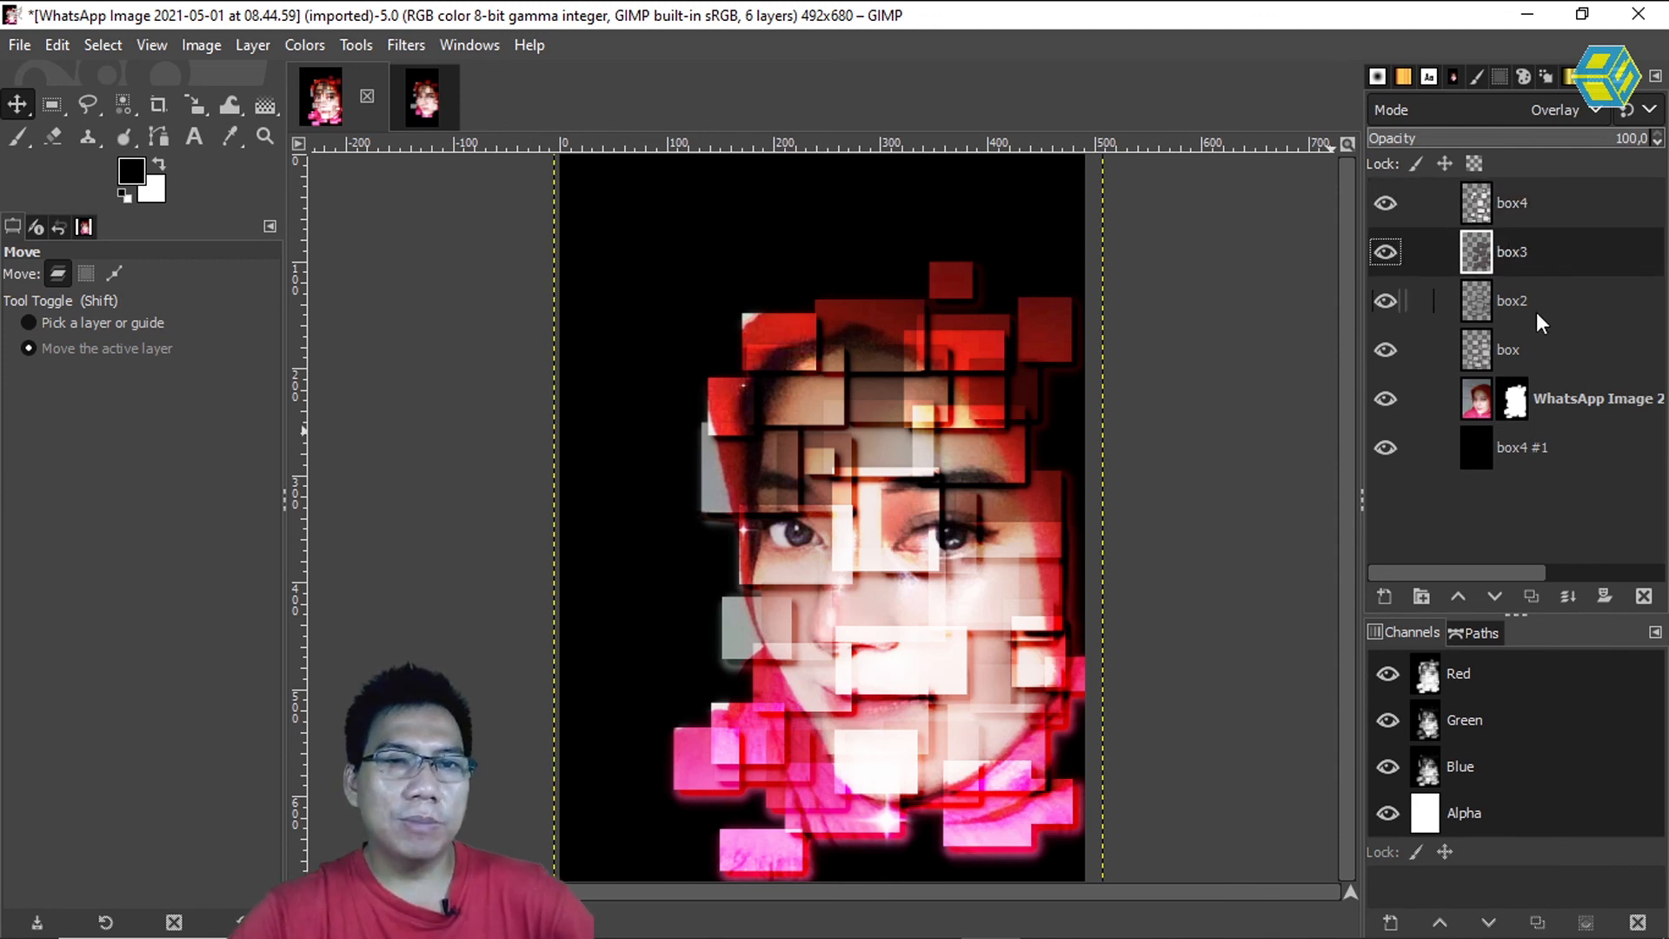